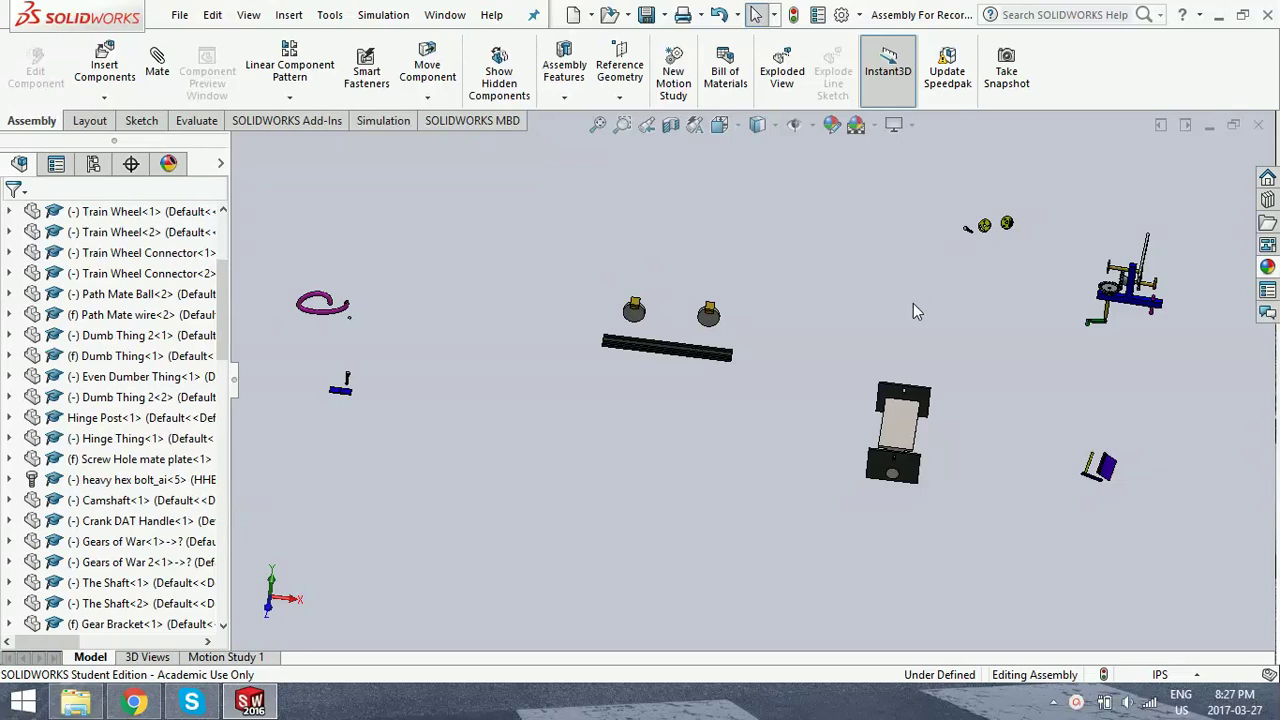
- Zoom in on the two train wheels and grooved track and orbit into perspective
scroll(670, 335, "down", 5)
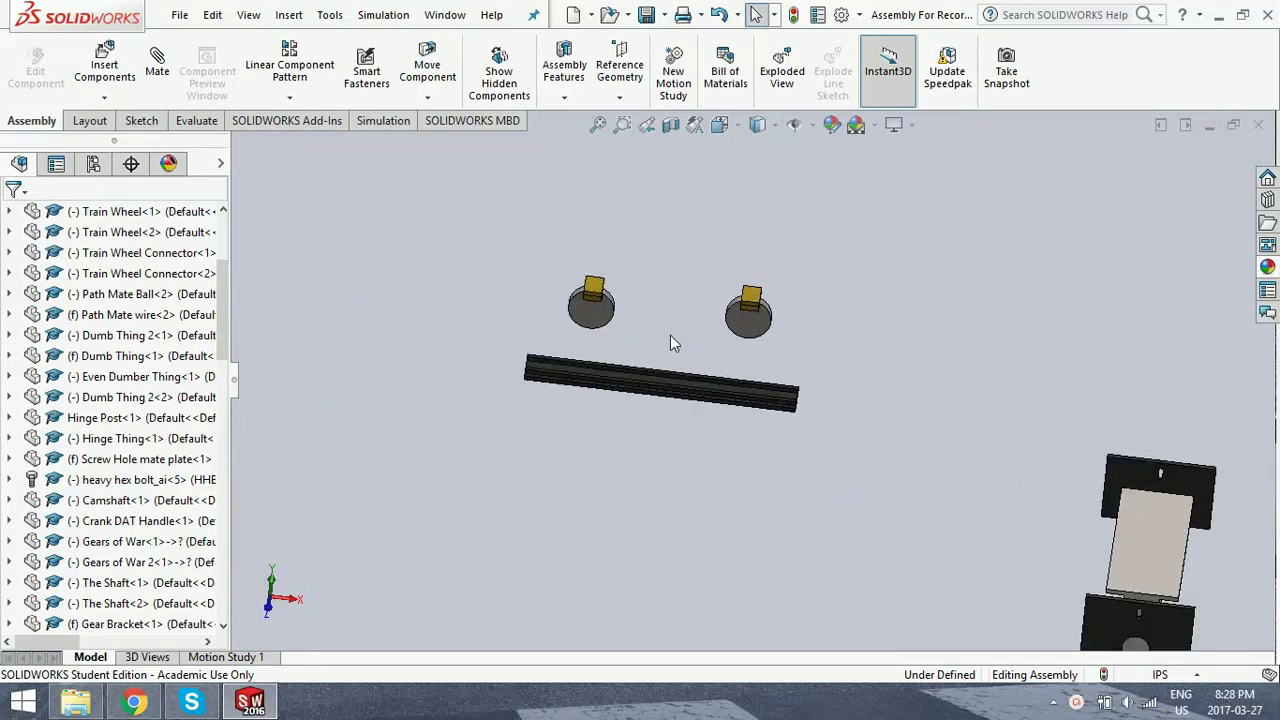
middle_click_drag(702, 316, 668, 350)
- Add a Width mate centring the first train wheel between the track's two edges
left_click(160, 72)
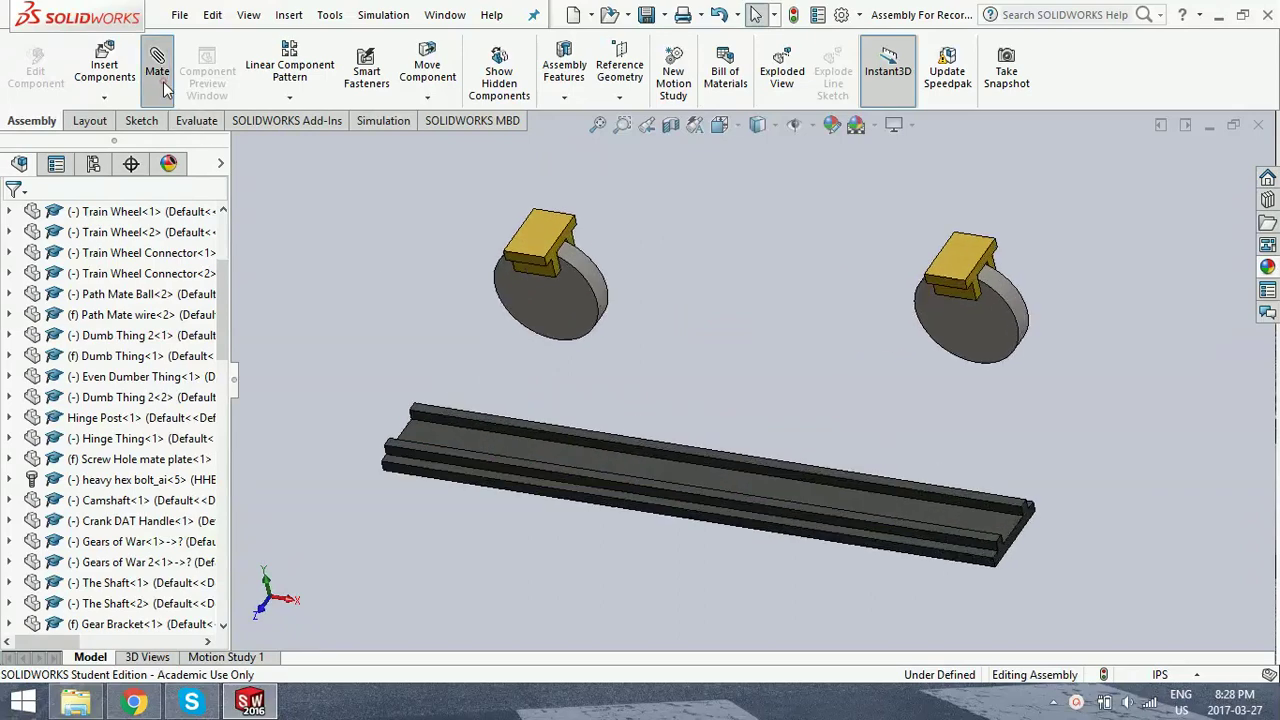
scroll(221, 328, "down", 1)
left_click_drag(221, 328, 220, 423)
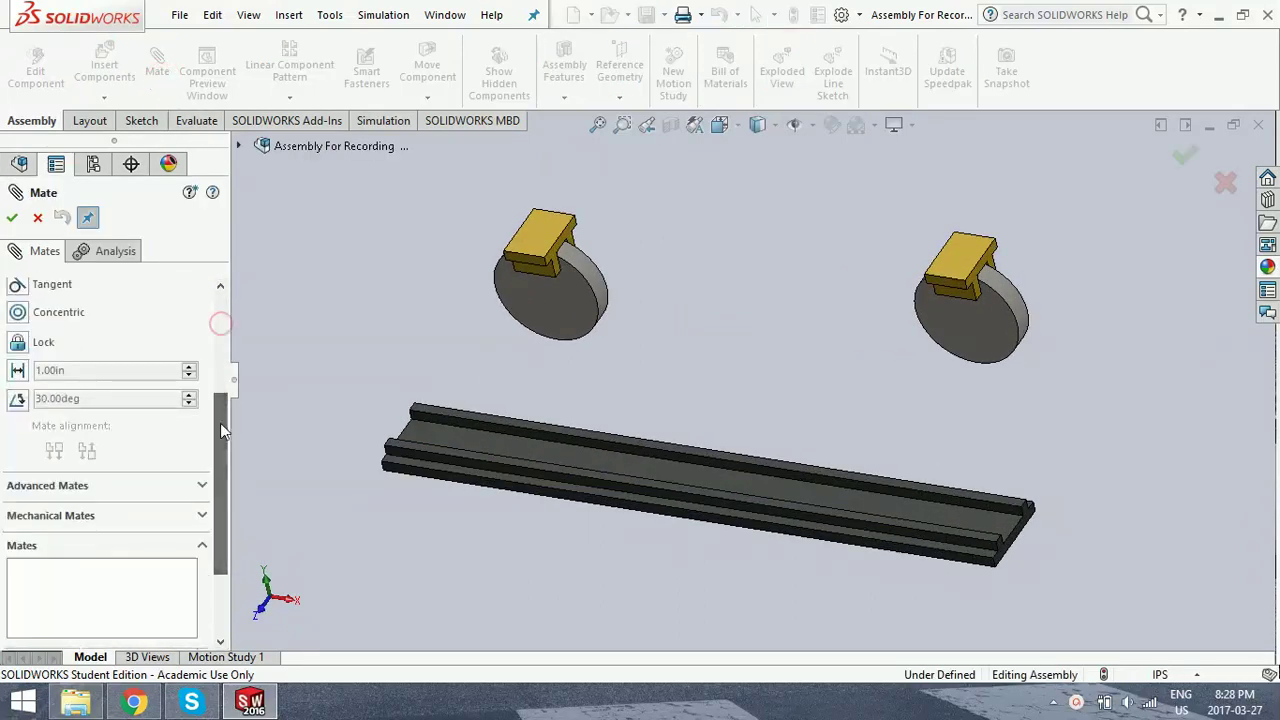
left_click(75, 485)
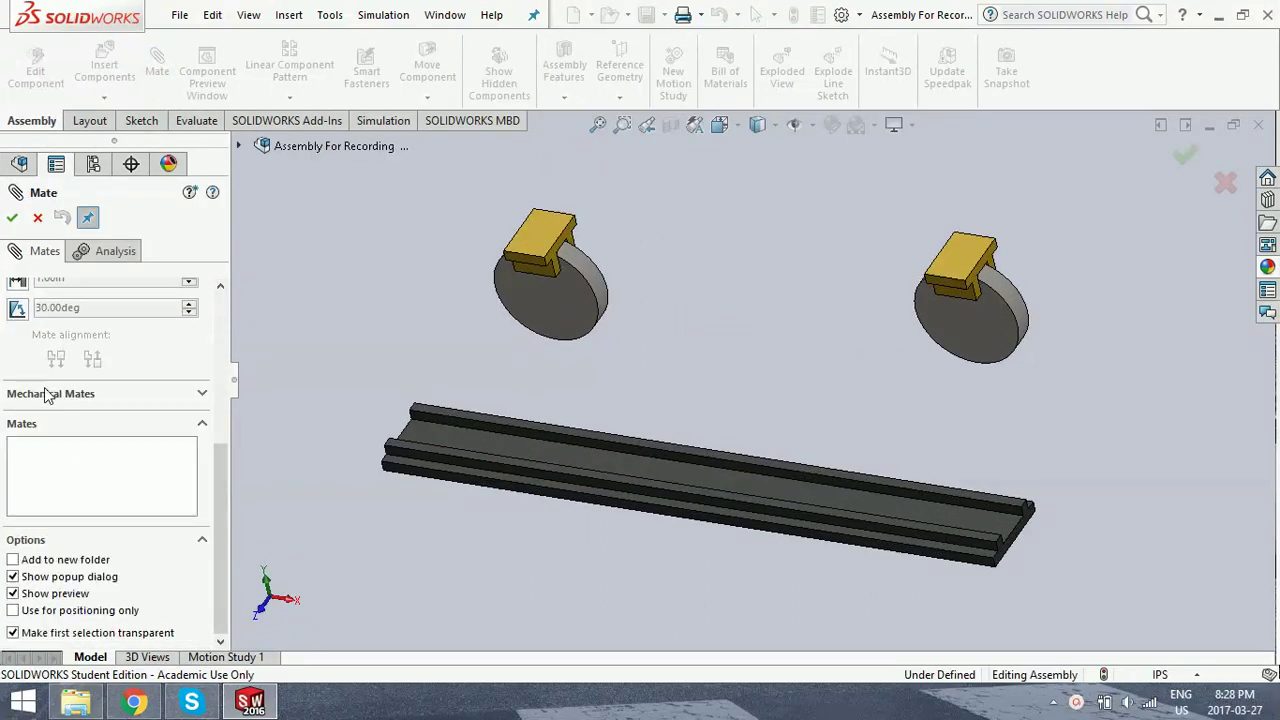
left_click_drag(225, 464, 208, 356)
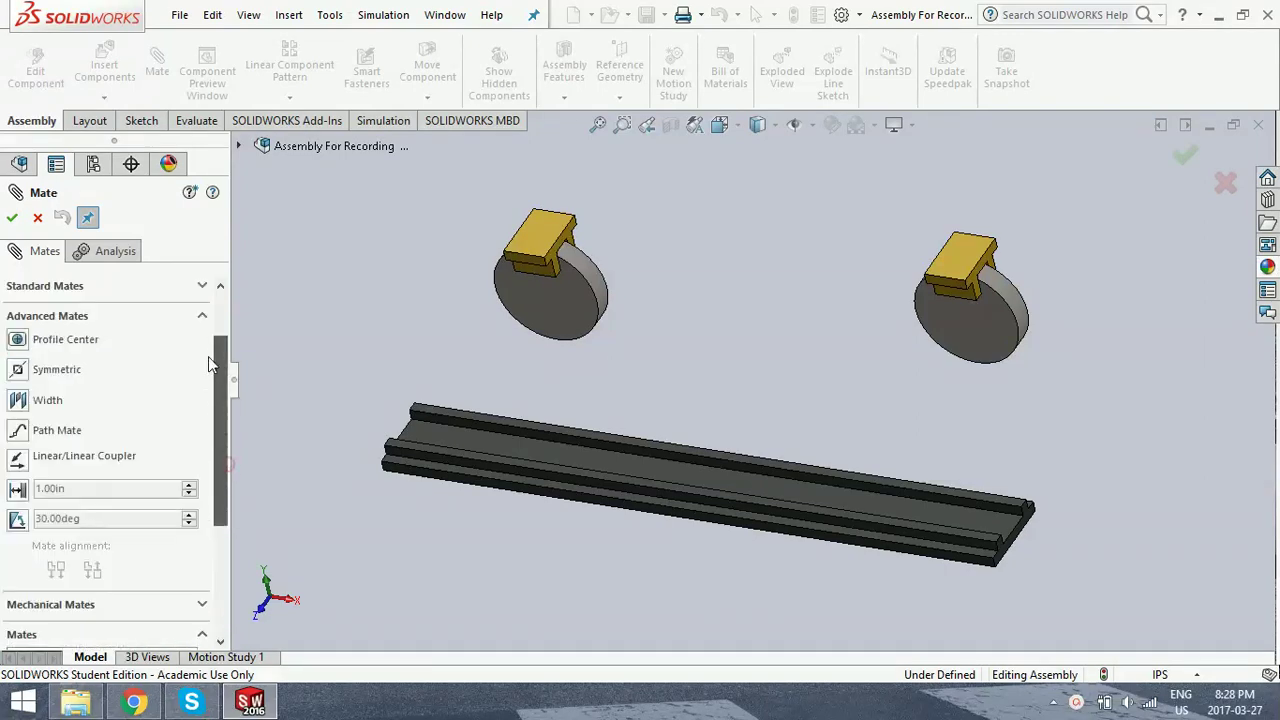
left_click(17, 396)
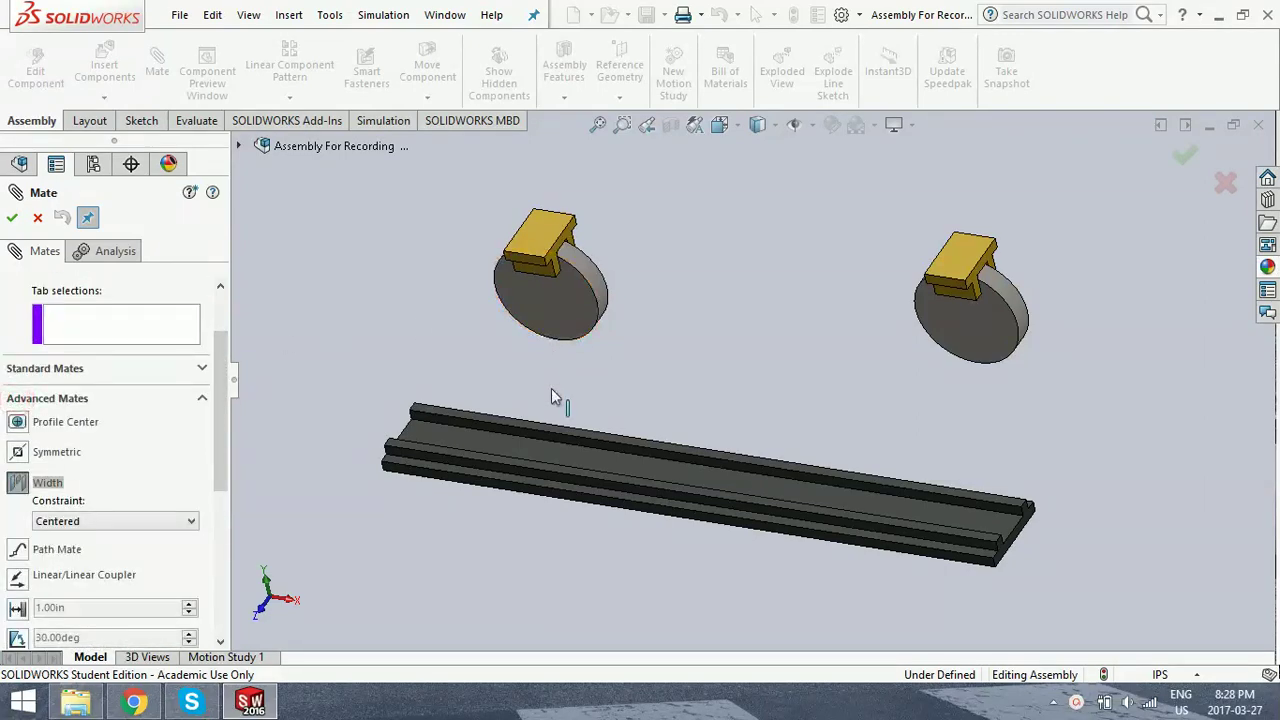
left_click(538, 445)
middle_click_drag(632, 403, 662, 409)
left_click(760, 402)
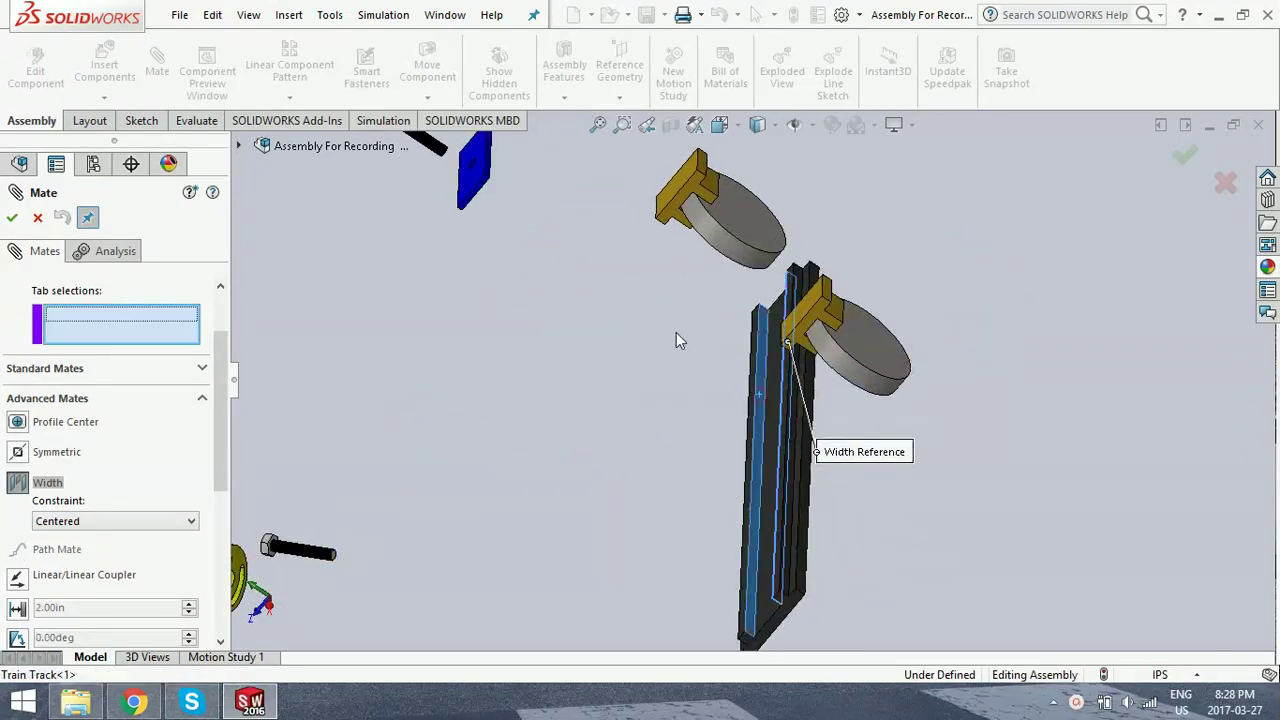
middle_click_drag(676, 332, 721, 289)
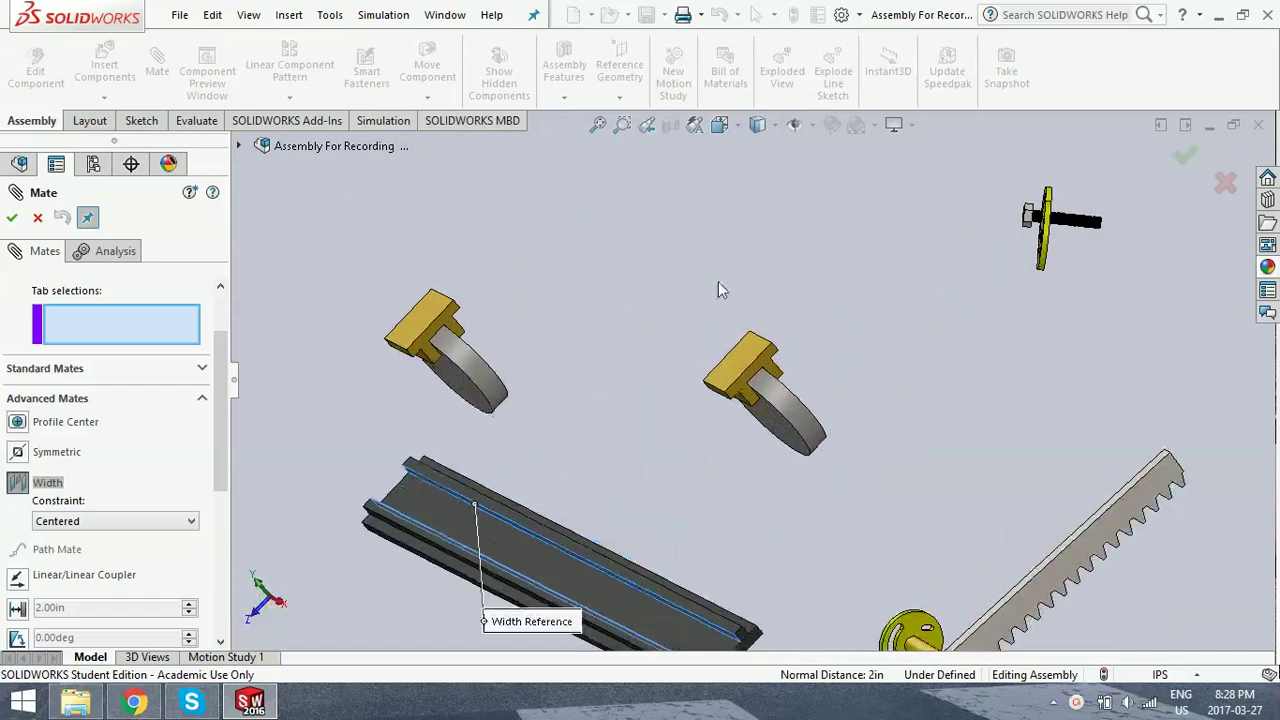
left_click(473, 397)
middle_click_drag(475, 397, 545, 328)
left_click(500, 381)
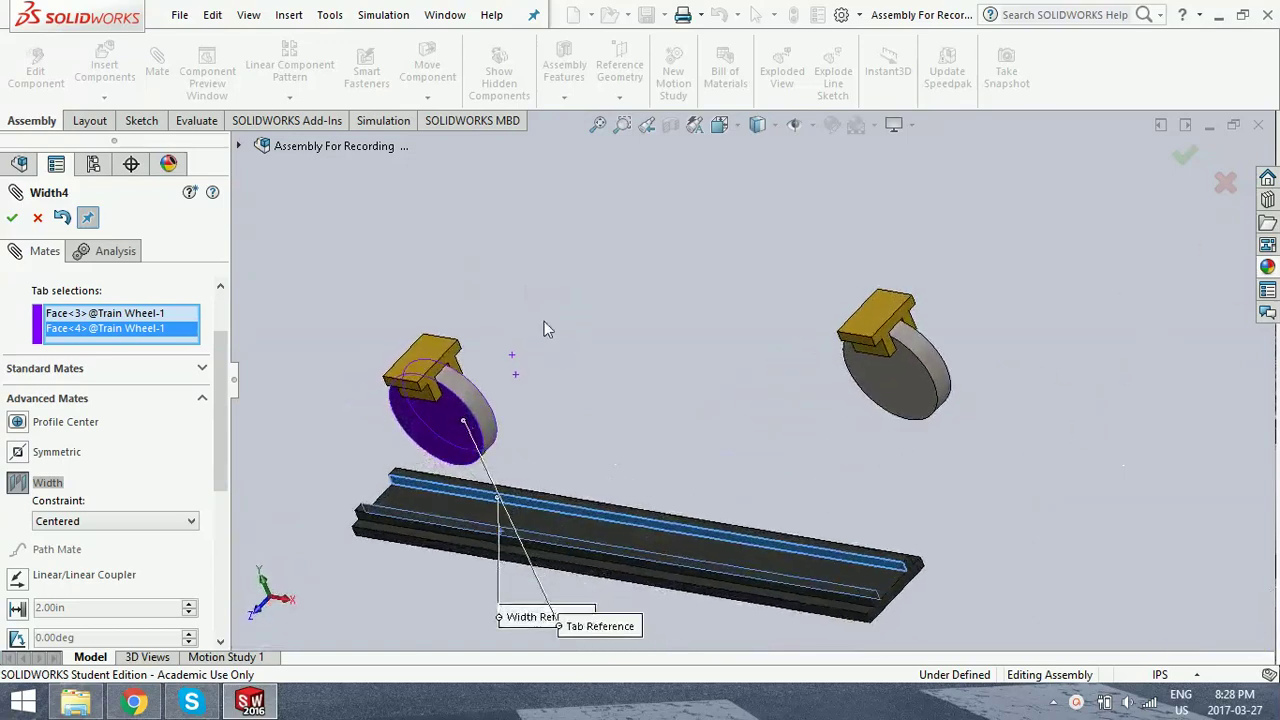
left_click(13, 217)
- Add a second Width mate centring the other train wheel on the track
left_click(34, 394)
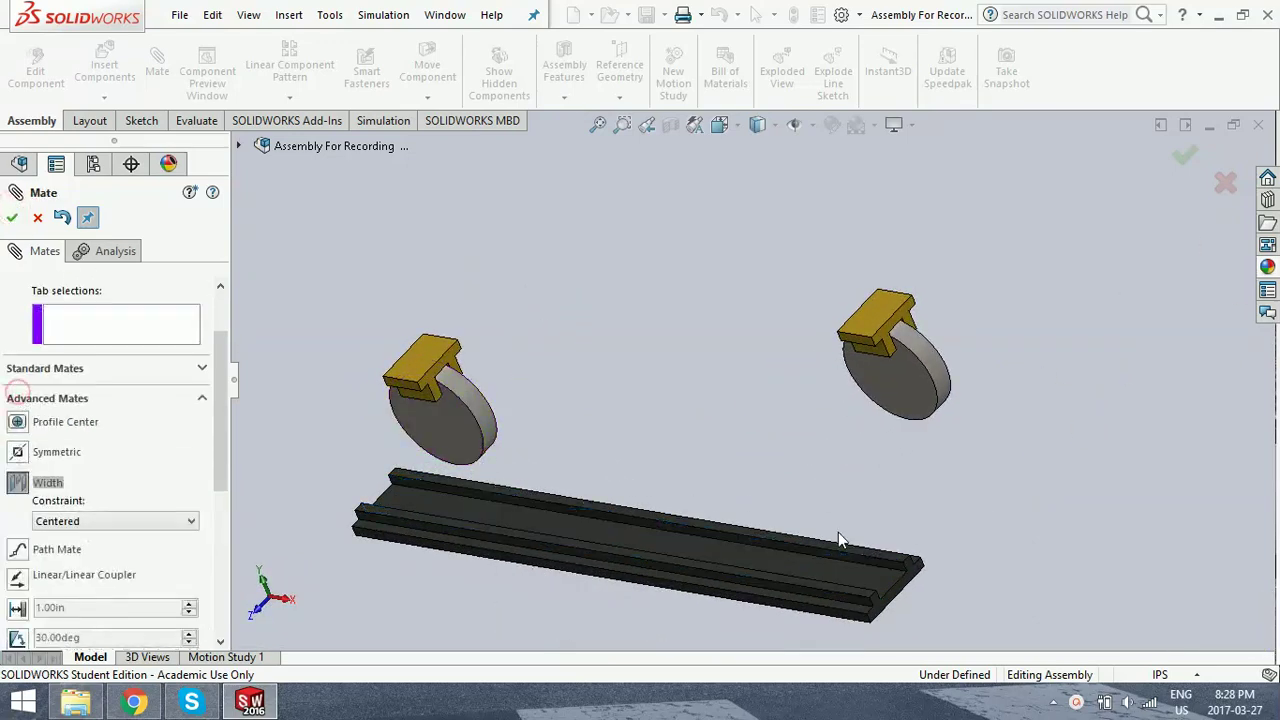
left_click(854, 558)
middle_click_drag(854, 558, 1063, 360)
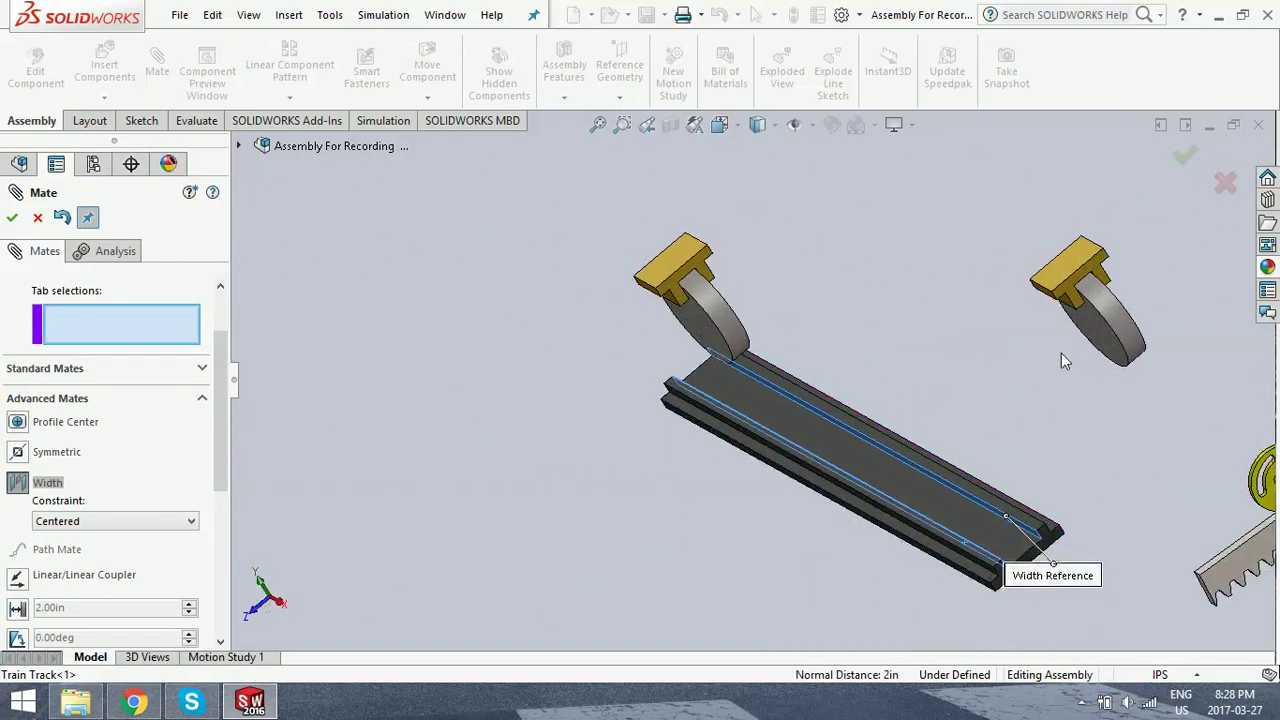
left_click(1108, 338)
mouse_move(1151, 297)
middle_mouse_down()
mouse_move(1140, 310)
mouse_move(1158, 326)
mouse_move(1162, 316)
middle_mouse_up()
left_click(955, 462)
left_click(744, 345)
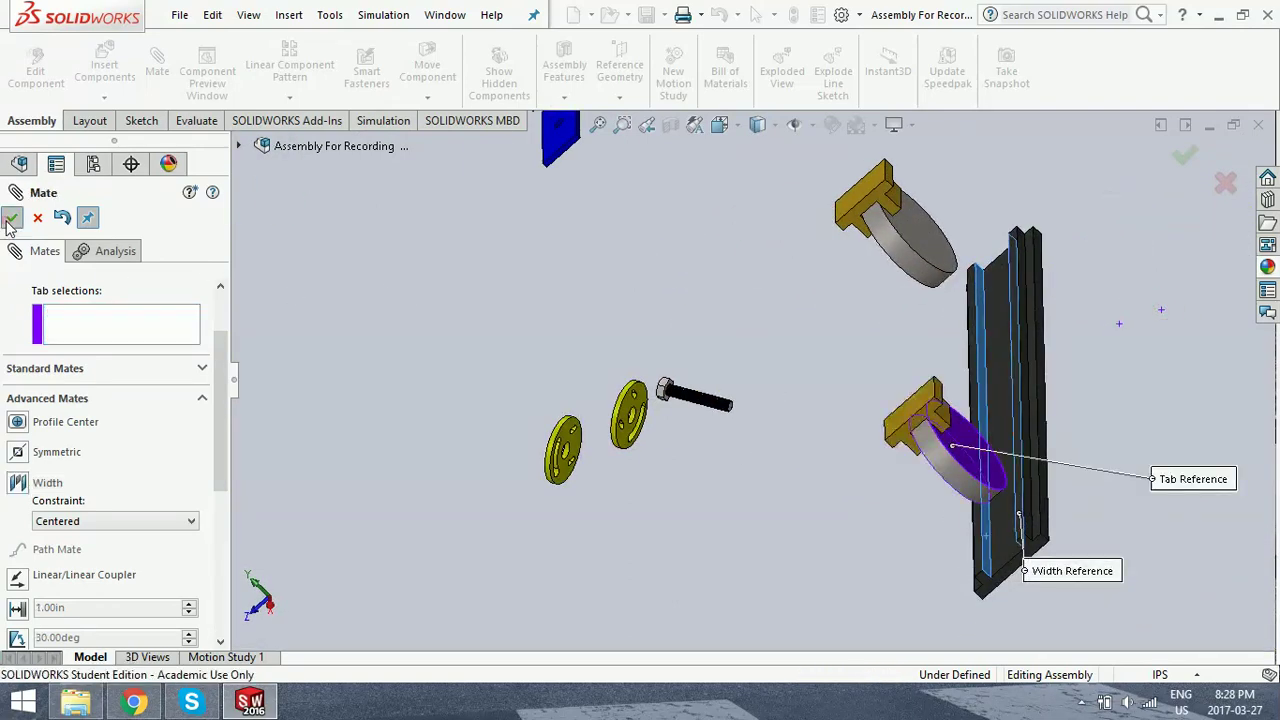
middle_click_drag(746, 337, 775, 326)
scroll(801, 315, "up", 5)
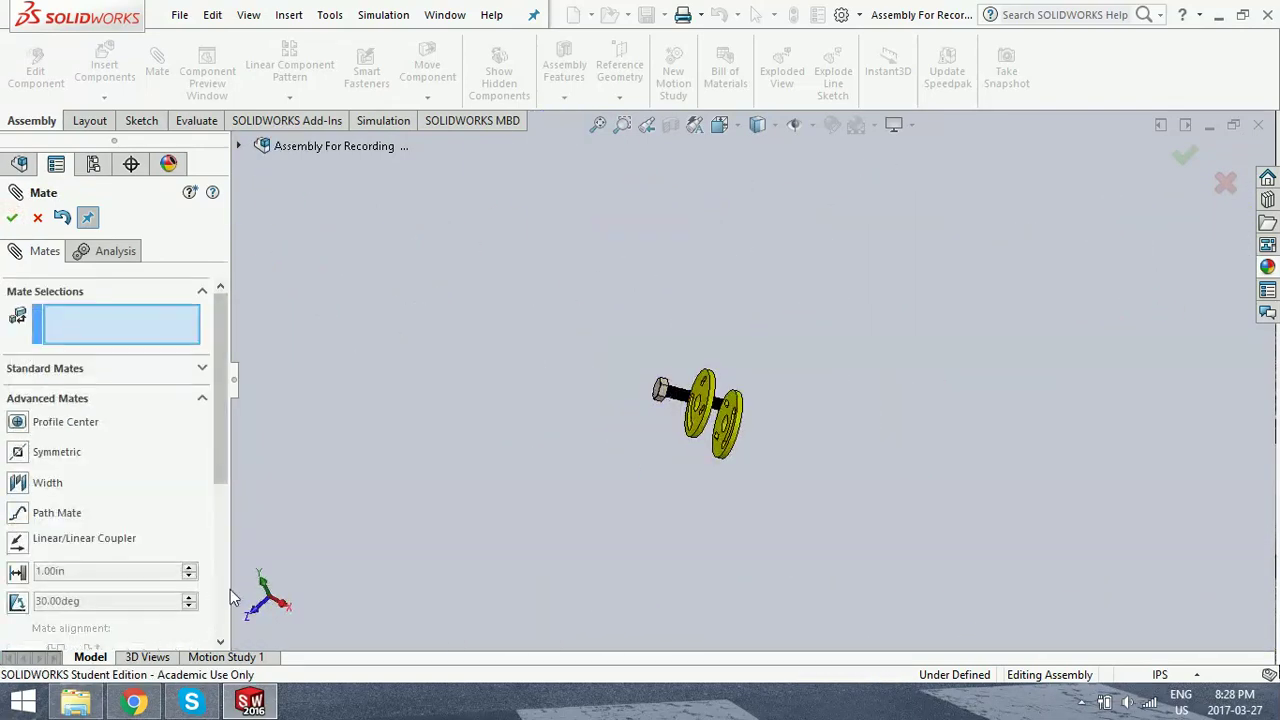
- Add Tangent mates seating the right and left wheel rims on the track's top face
key("f")
scroll(445, 426, "down", 5)
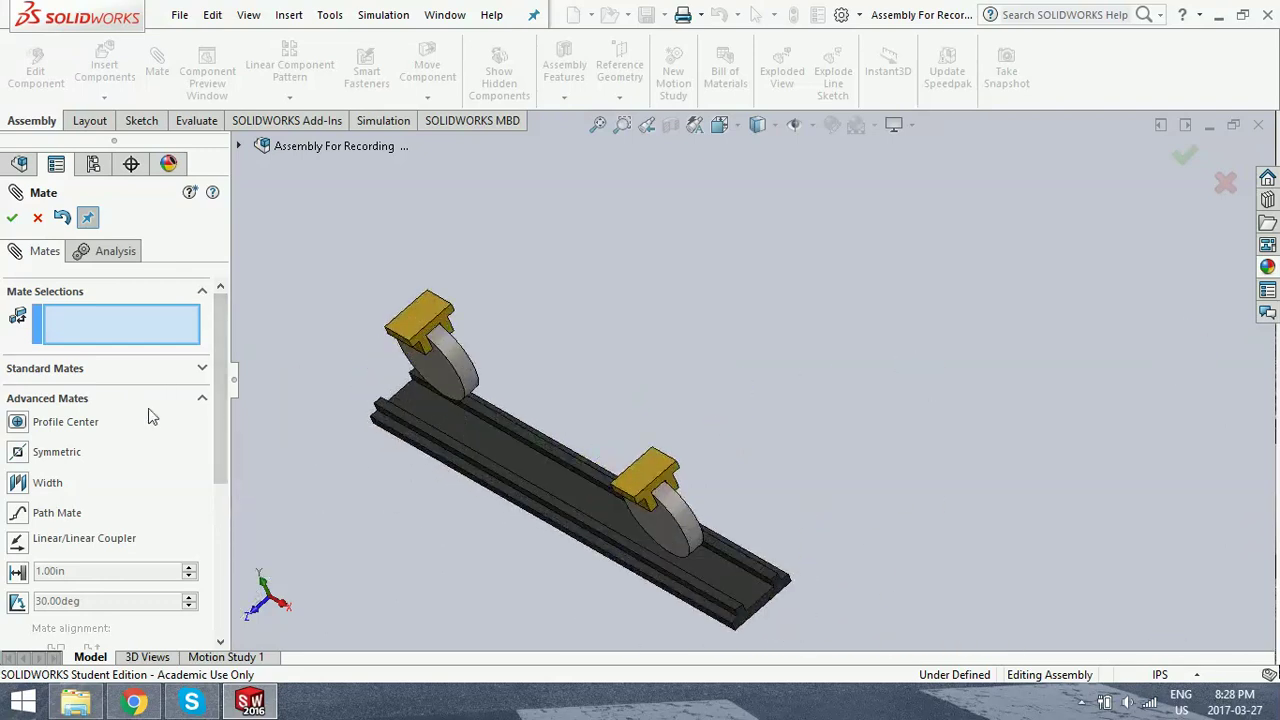
left_click(58, 370)
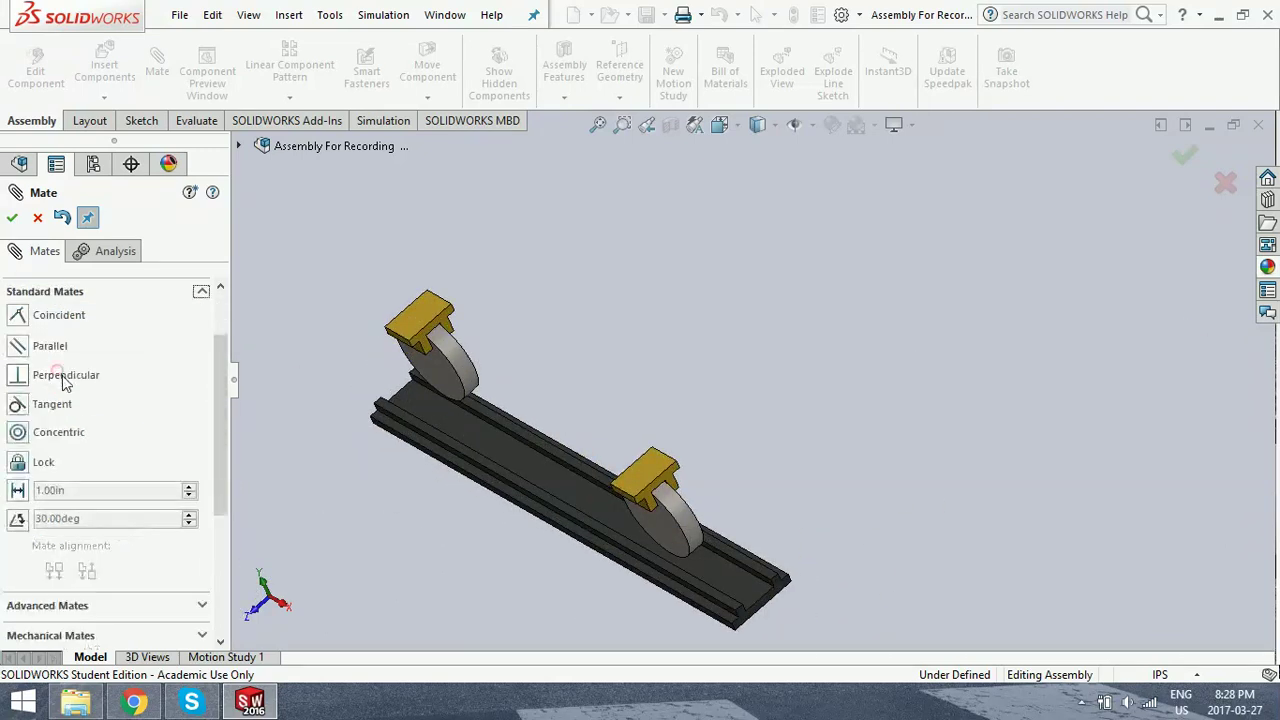
left_click(20, 404)
left_click(686, 522)
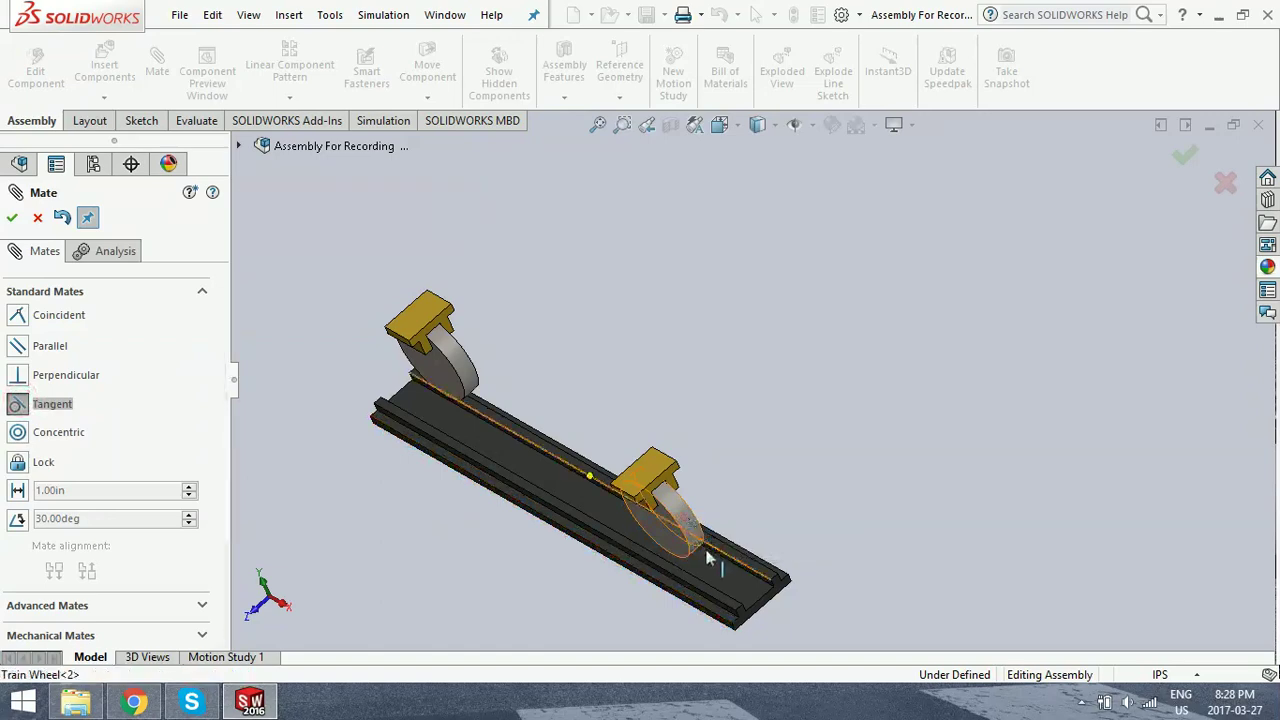
left_click(710, 556)
left_click(860, 599)
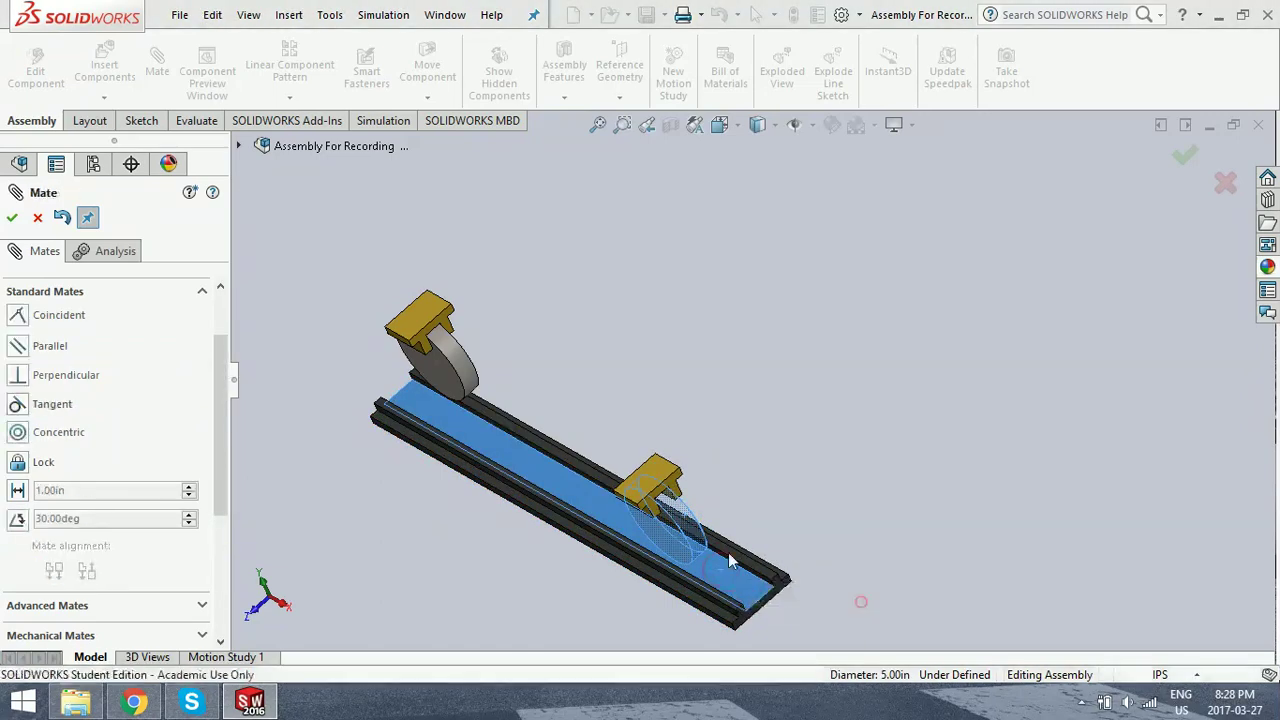
left_click(15, 404)
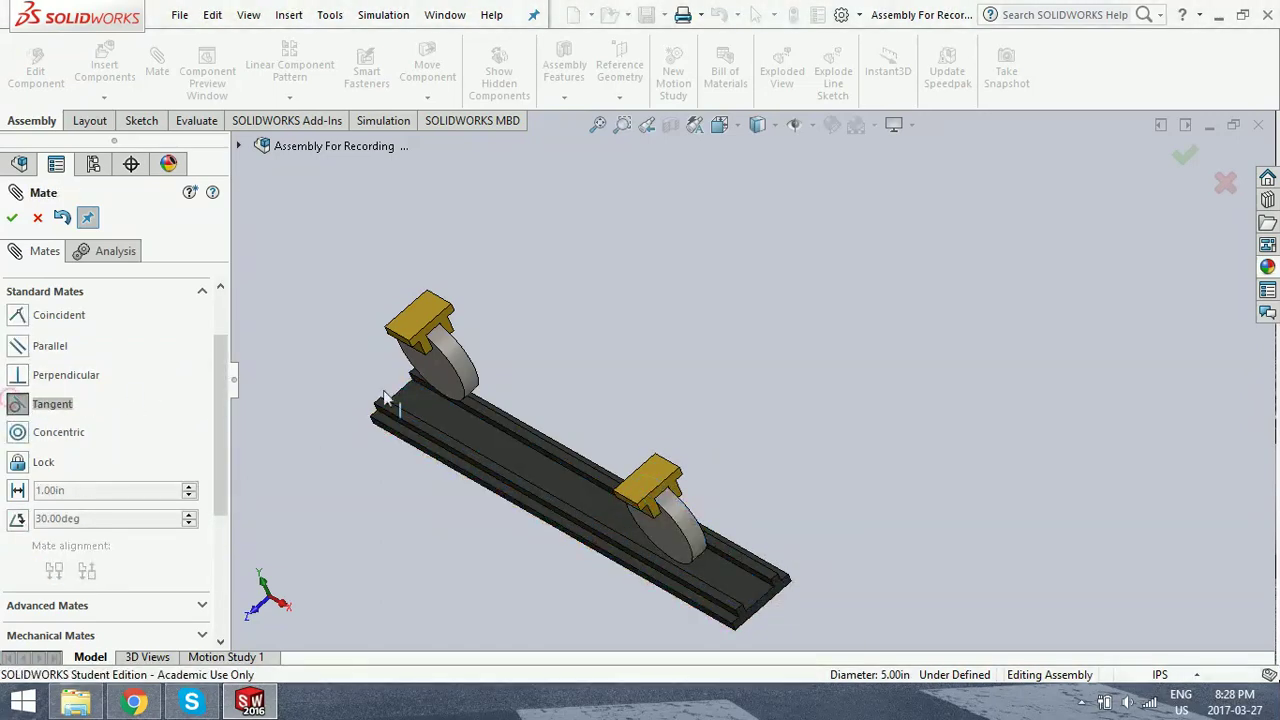
left_click(455, 368)
left_click(475, 437)
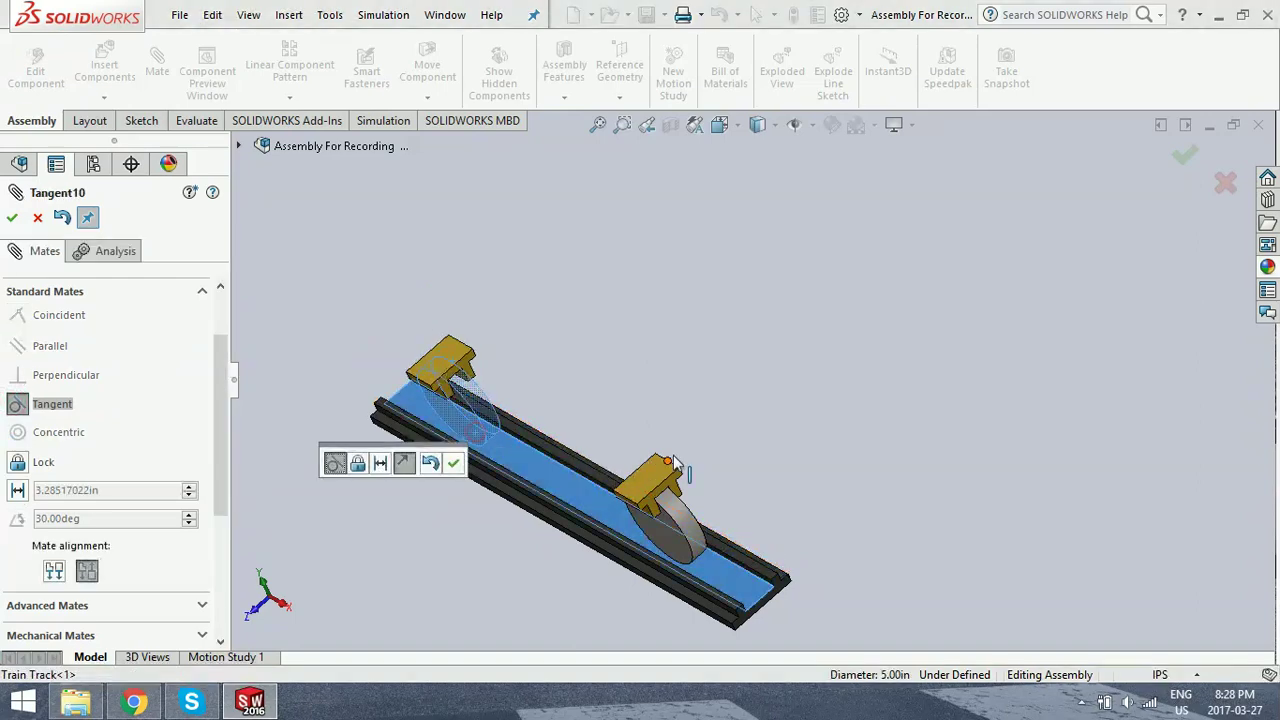
left_click(451, 465)
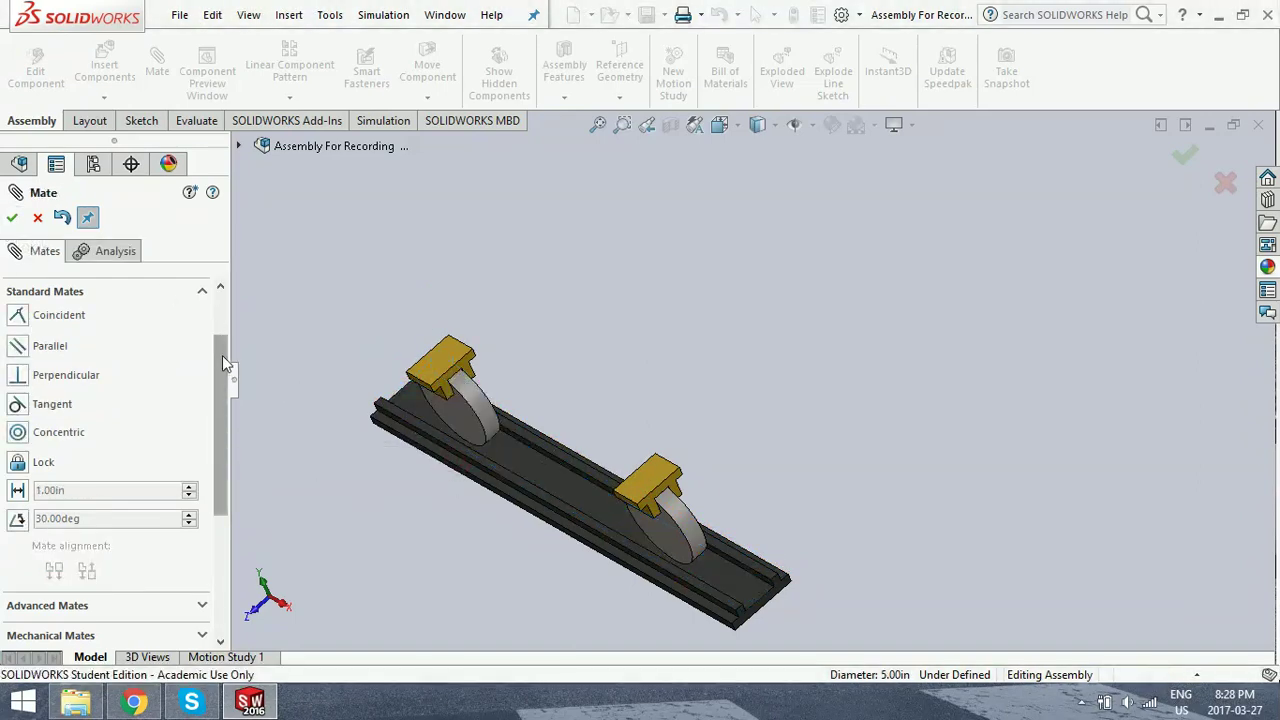
mouse_move(222, 355)
left_mouse_down()
mouse_move(210, 444)
mouse_move(194, 363)
mouse_move(223, 361)
left_mouse_up()
- Mirror the two wheels' matching faces about PLANE1 with a Symmetric mate
left_click(17, 389)
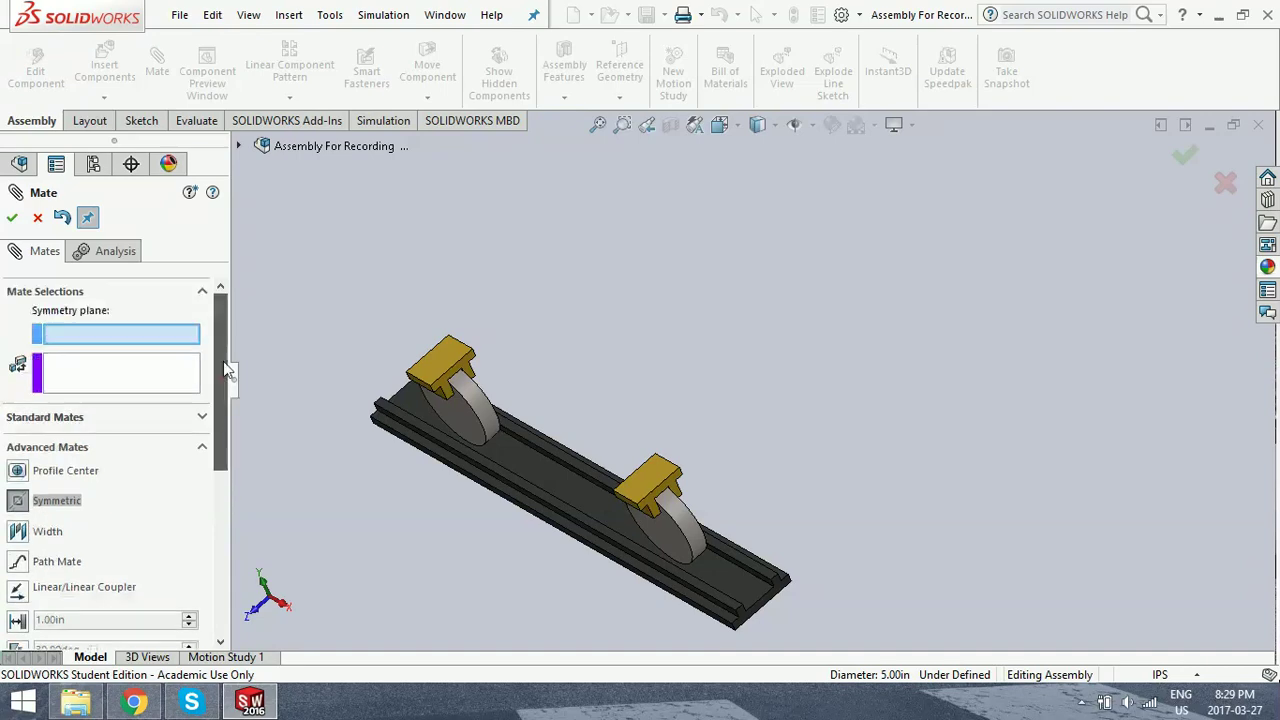
left_click(240, 146)
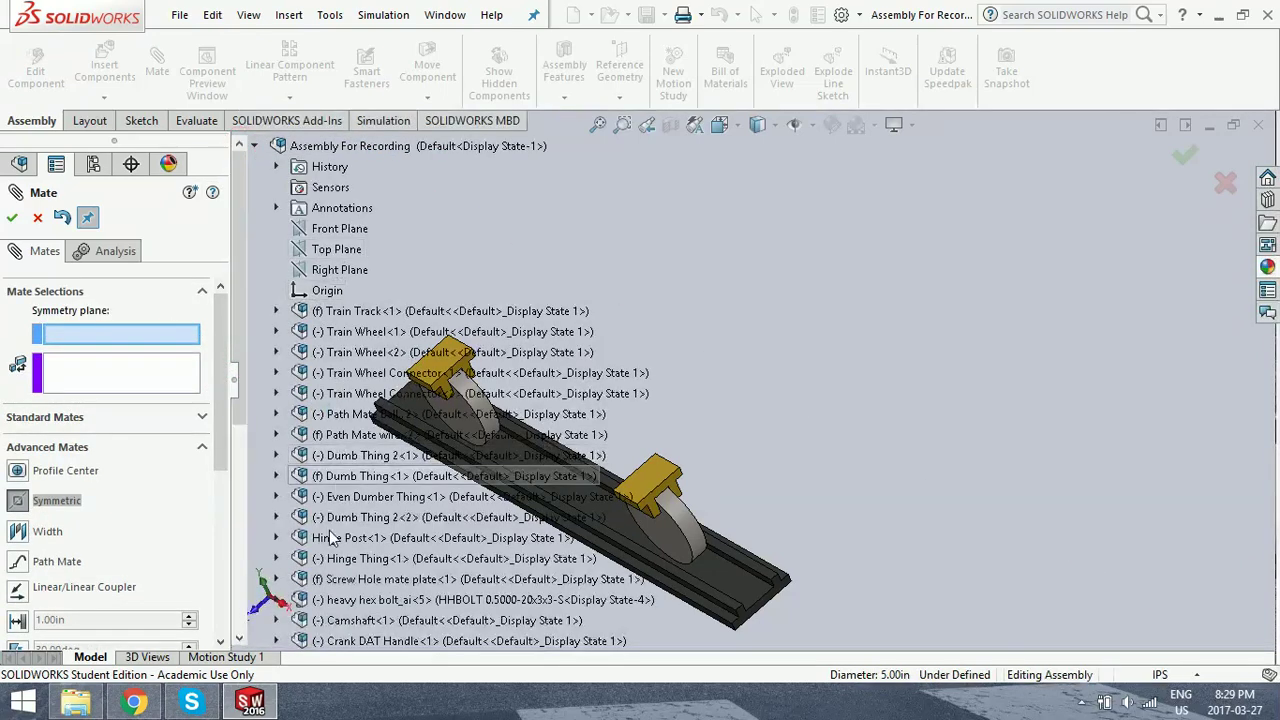
scroll(330, 545, "down", 6)
left_click(331, 620)
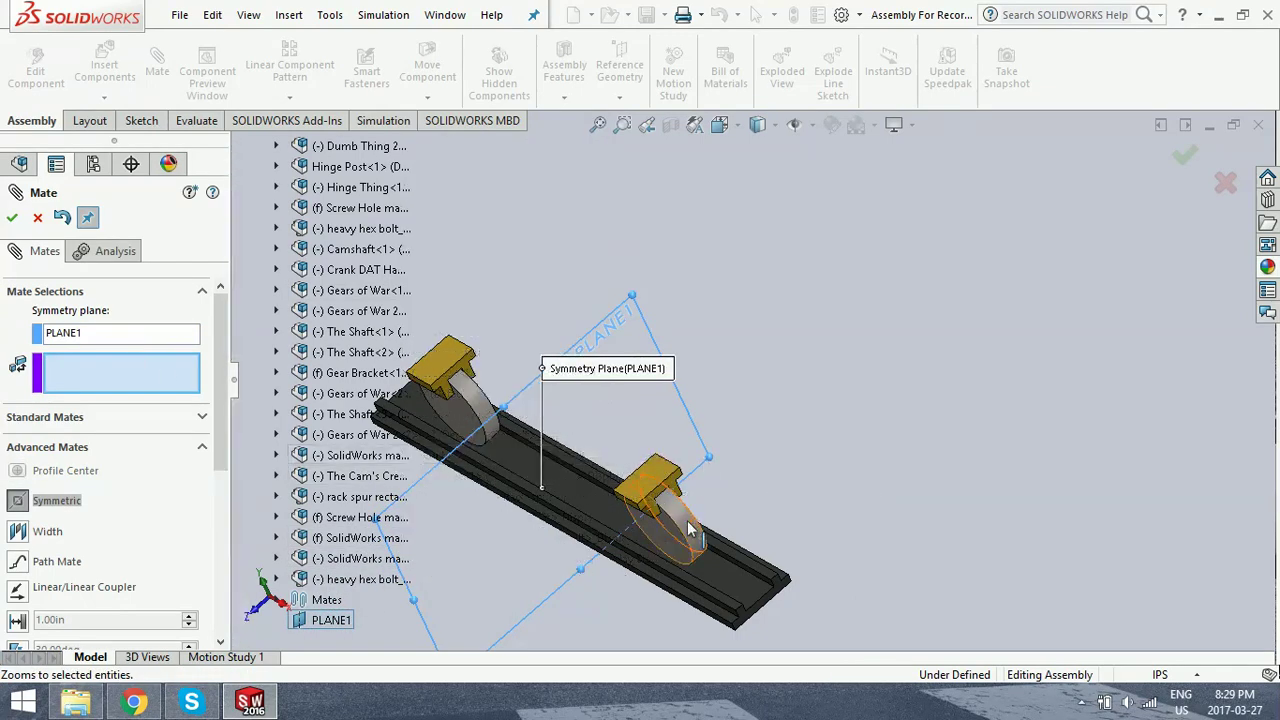
left_click(667, 505)
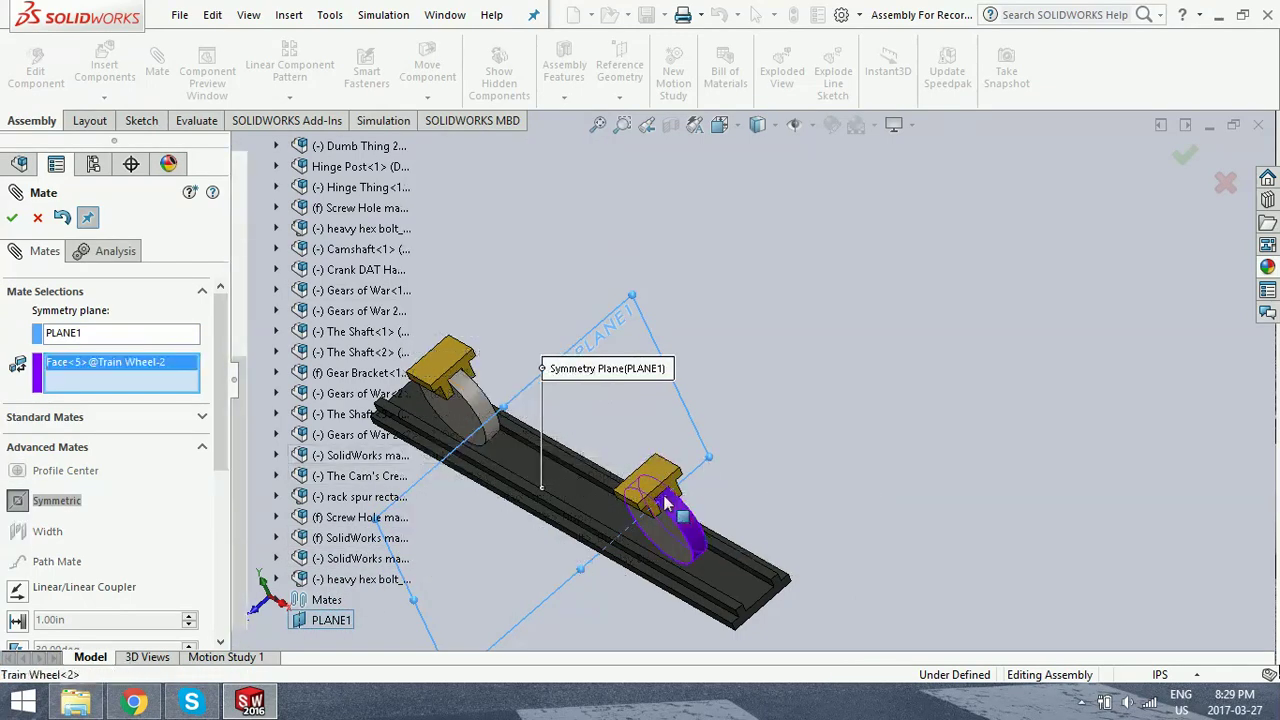
left_click(486, 405)
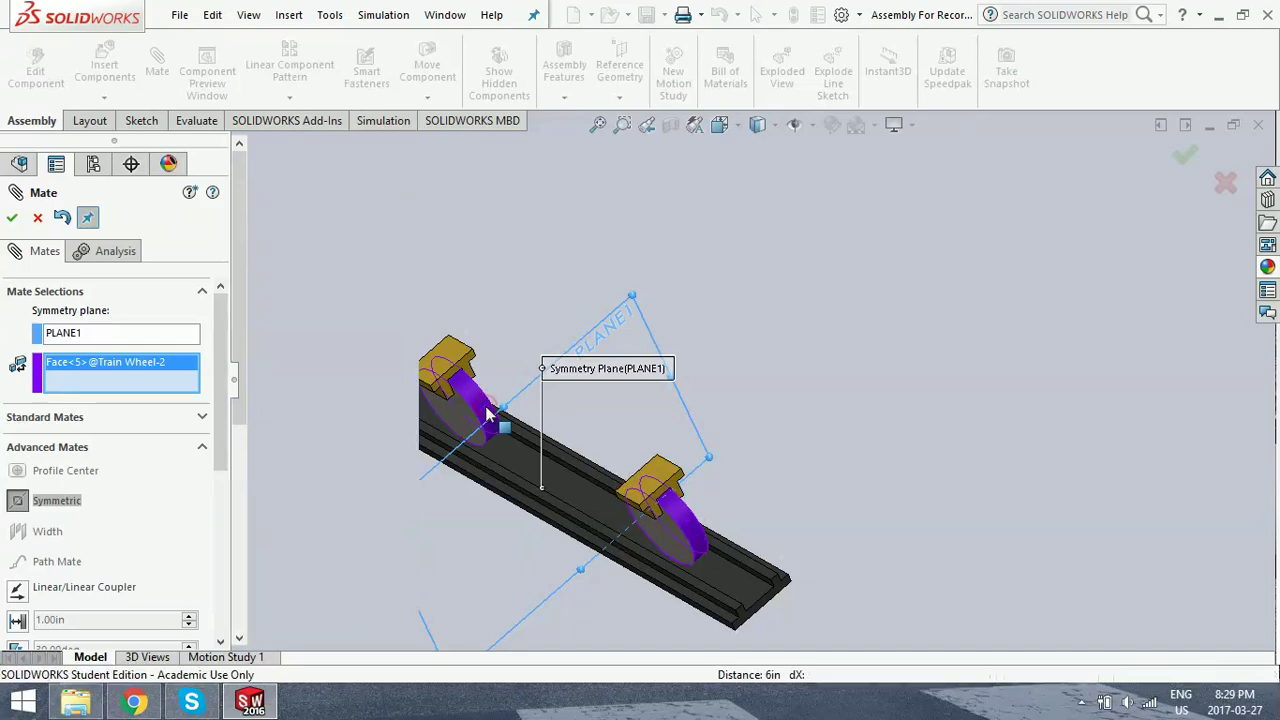
left_click(13, 218)
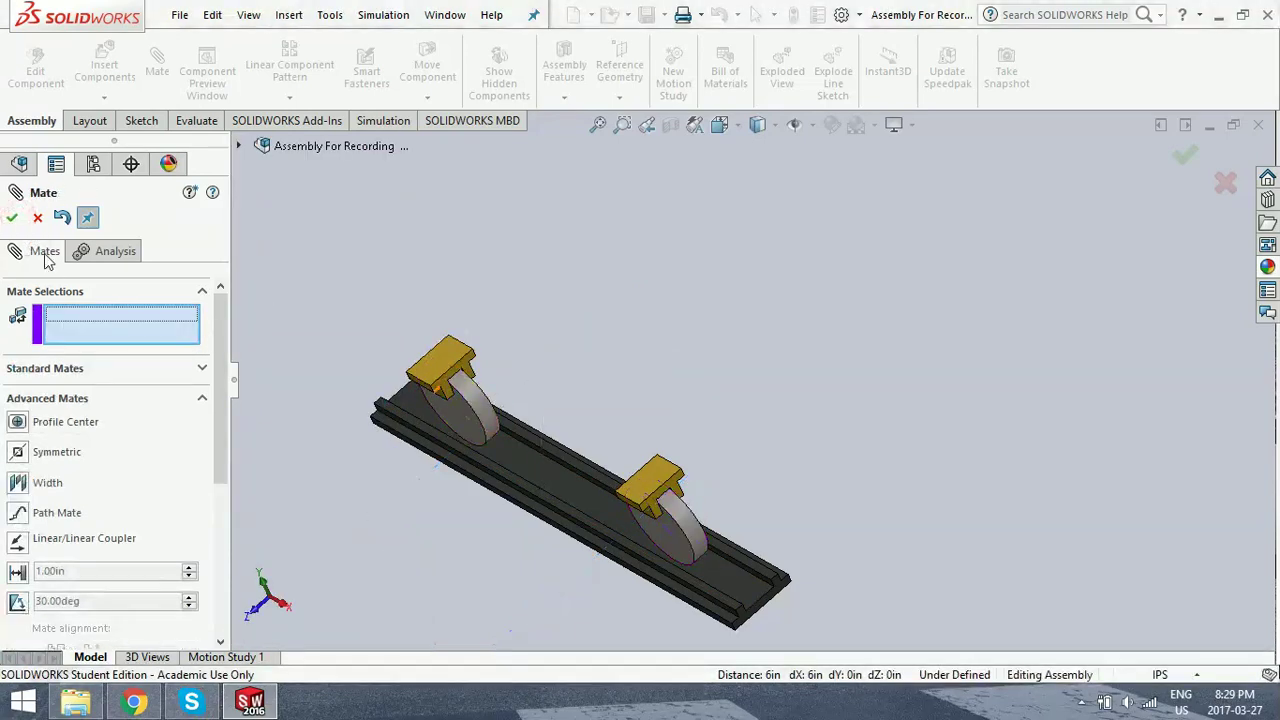
- Close the mate setup and slide a wheel connector along the rail to test
left_click(14, 218)
middle_click_drag(576, 446, 548, 385)
left_click_drag(548, 385, 460, 352)
left_click_drag(225, 273, 217, 581)
- Delete the Symmetric2 mate
right_click(95, 603)
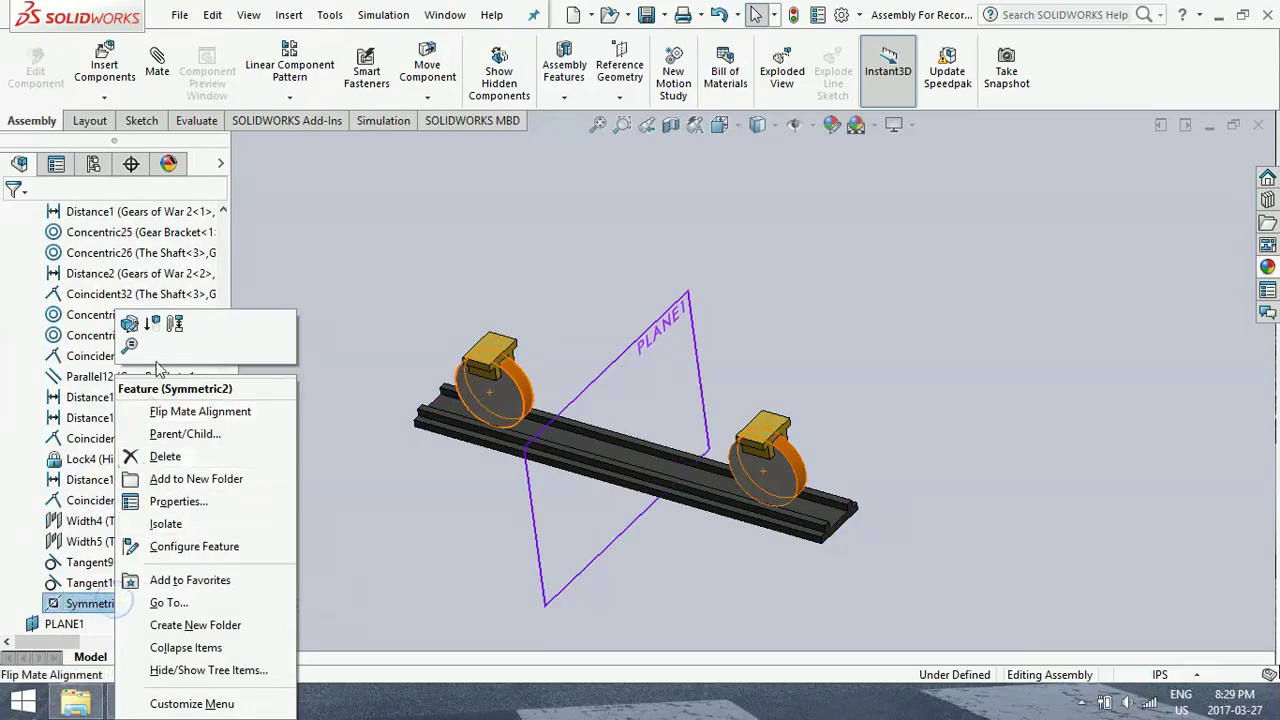
left_click(163, 456)
left_click(750, 263)
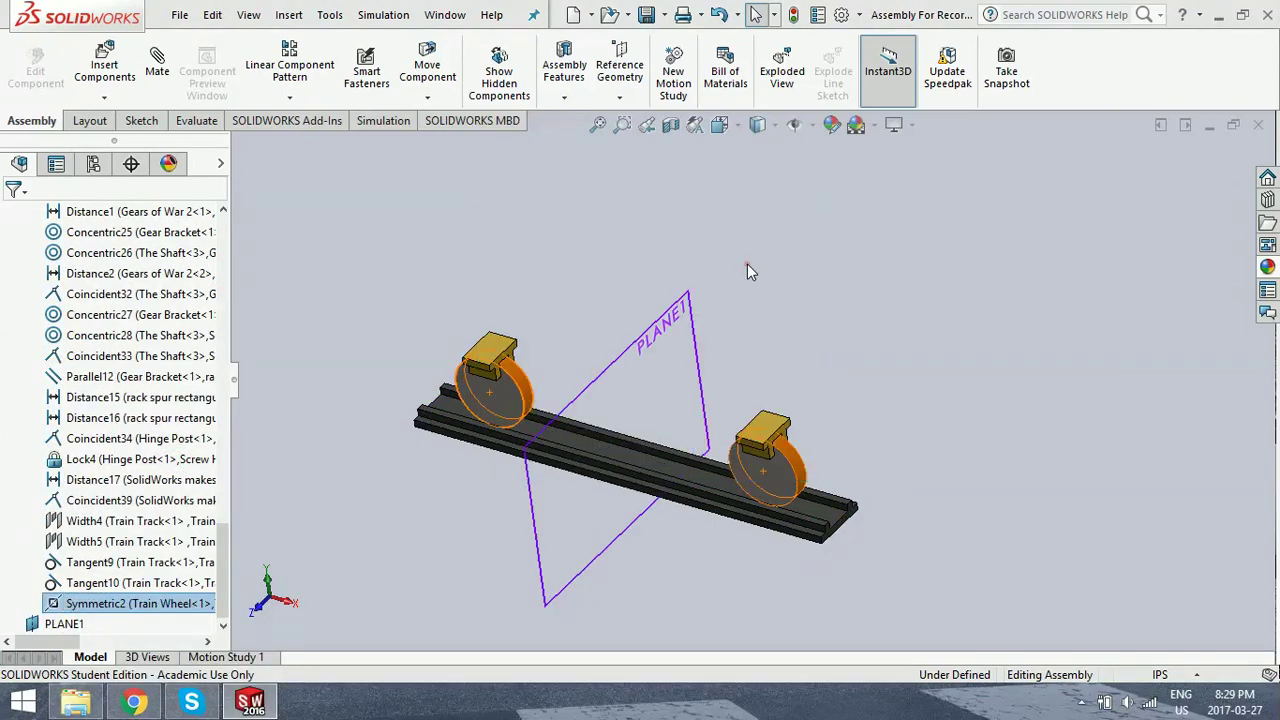
- Slide the right wheel and bracket along the rail beside the left wheel
left_click(500, 368)
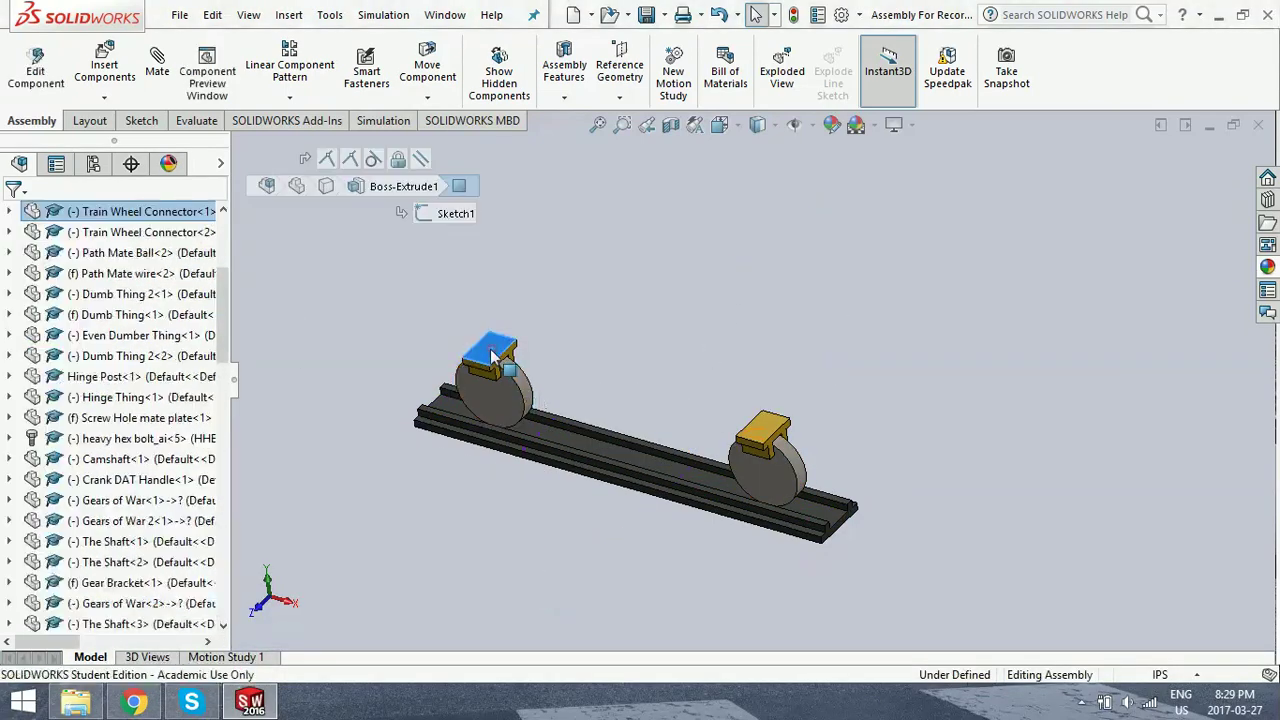
left_click_drag(500, 365, 540, 352)
left_click(843, 456)
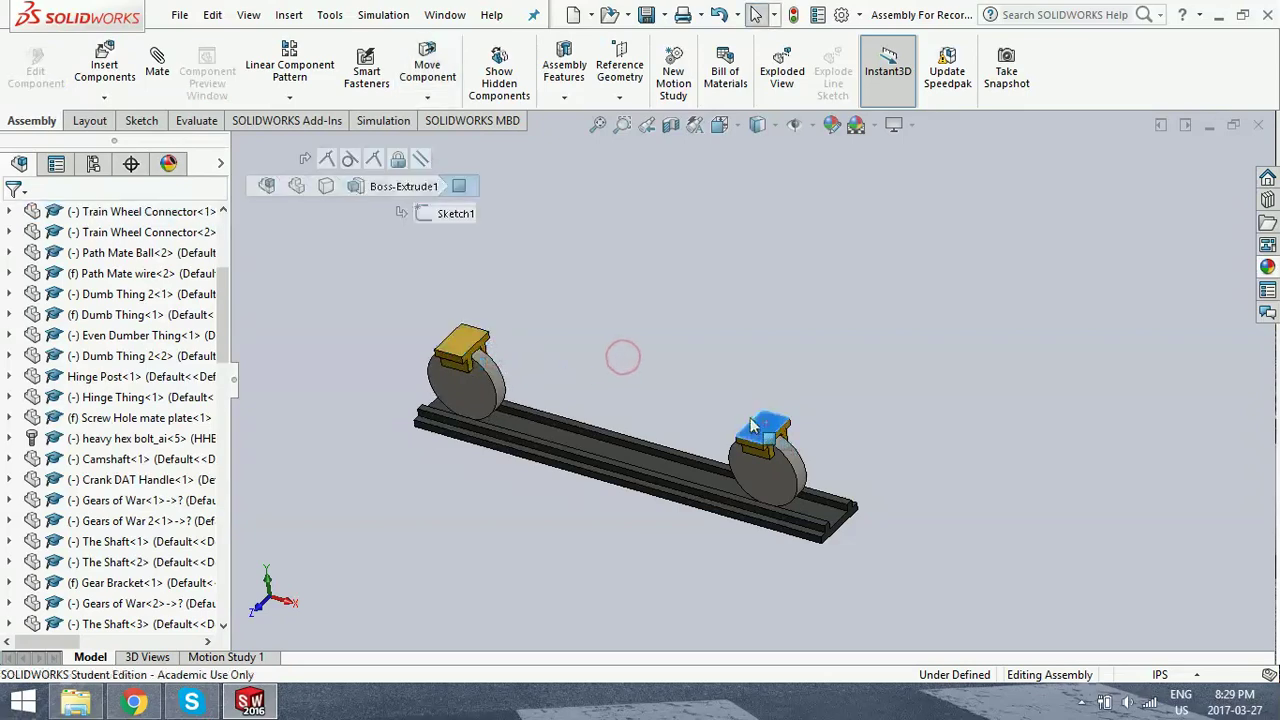
left_click_drag(766, 432, 509, 372)
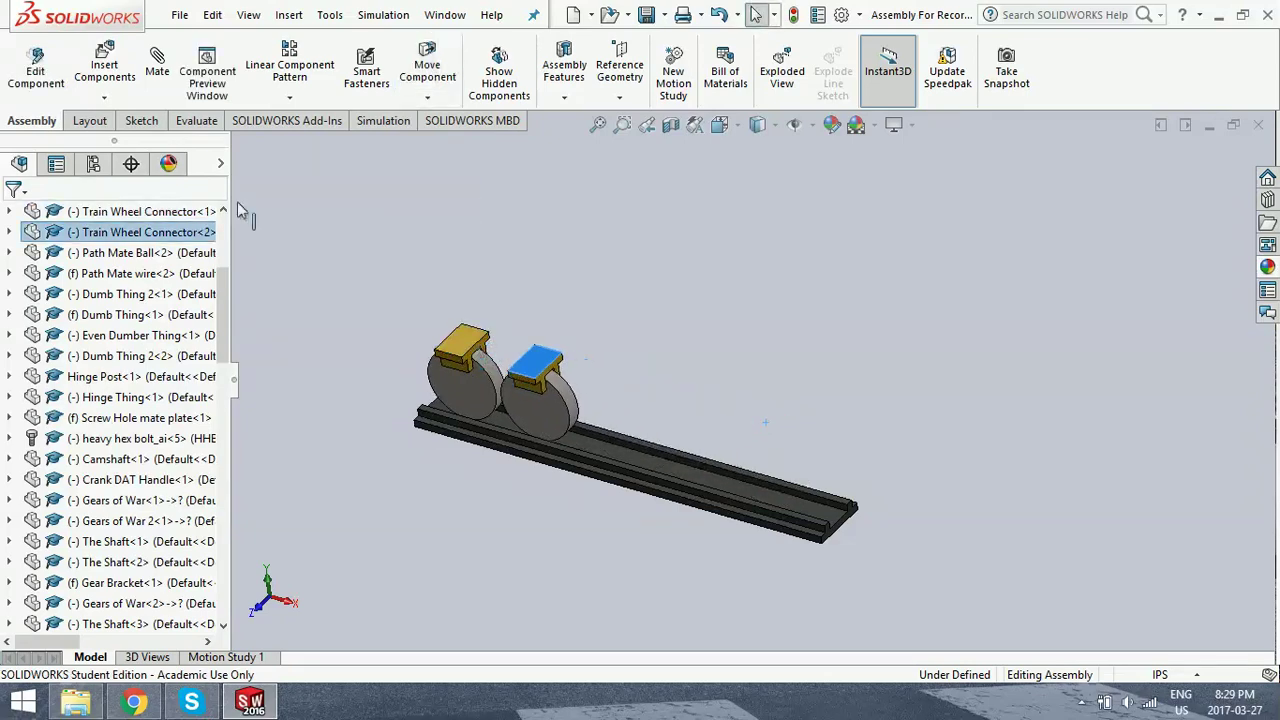
left_click(157, 62)
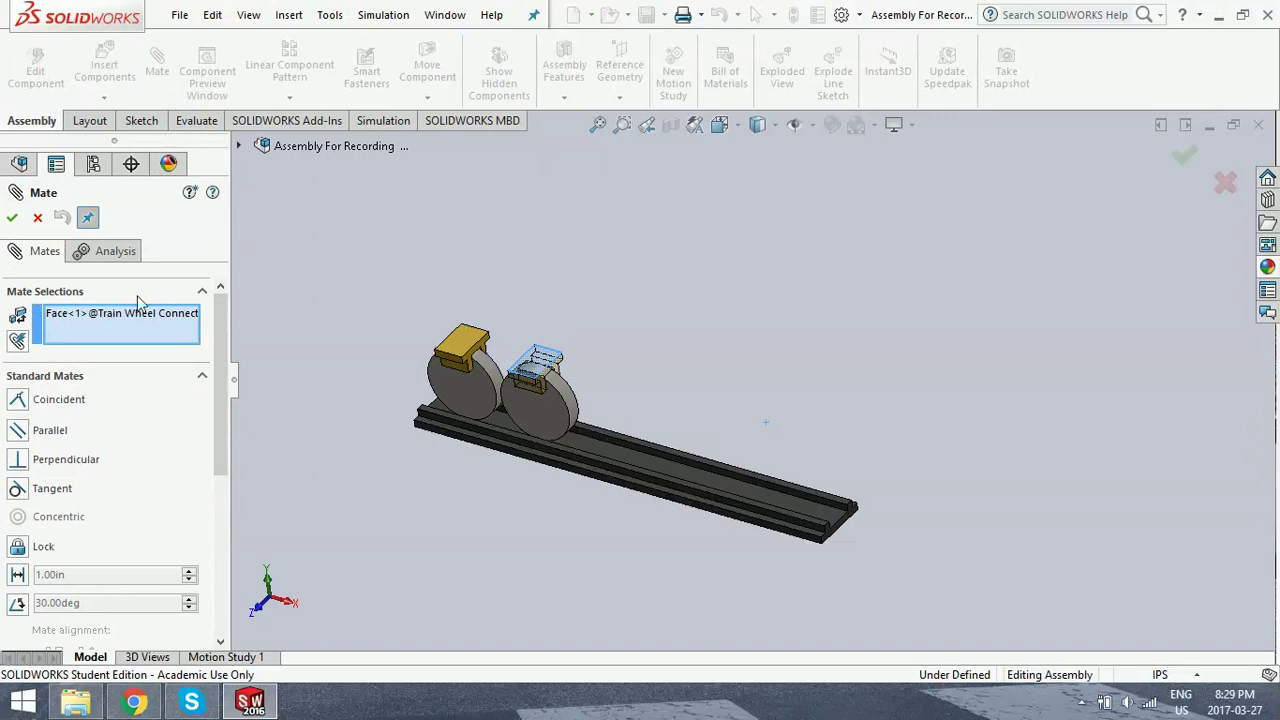
- Couple the two wheel connectors' faces with a Linear/Linear Coupler mate at ratio 1.00in : 2.00in
right_click(118, 318)
left_click(150, 350)
left_click_drag(220, 382, 217, 458)
scroll(88, 424, "down", 3)
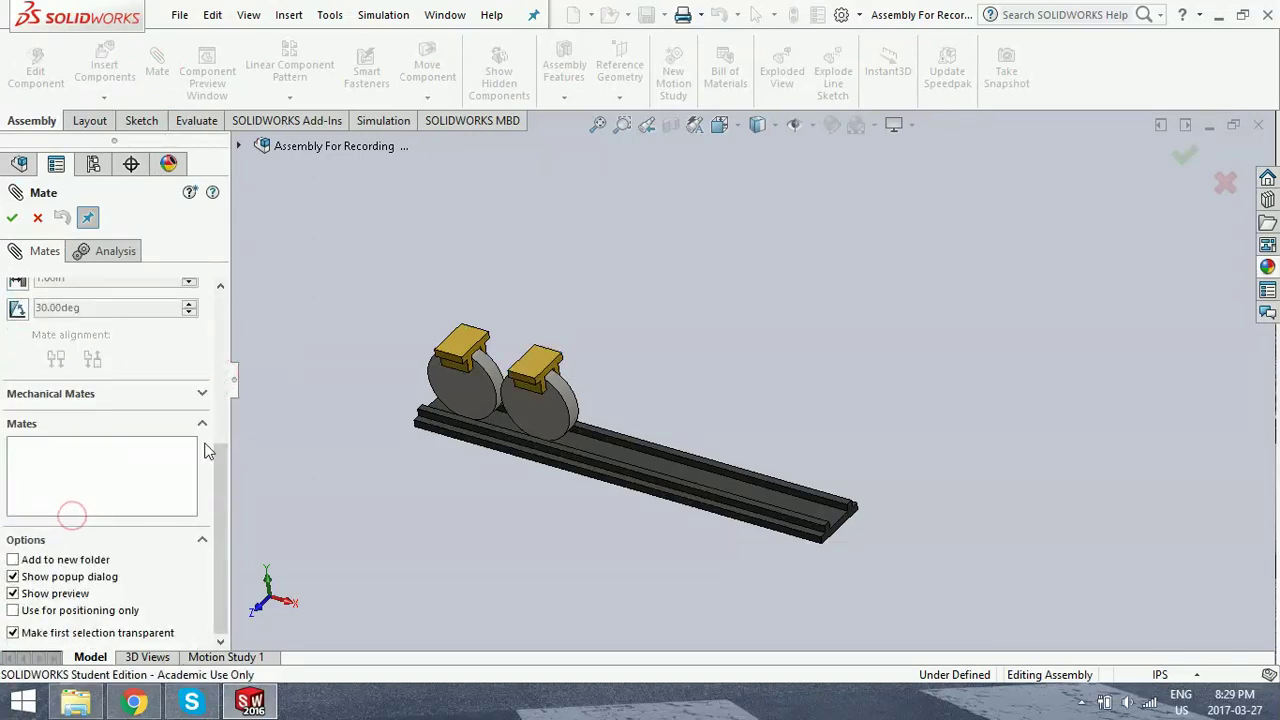
scroll(204, 450, "up", 5)
left_click(18, 468)
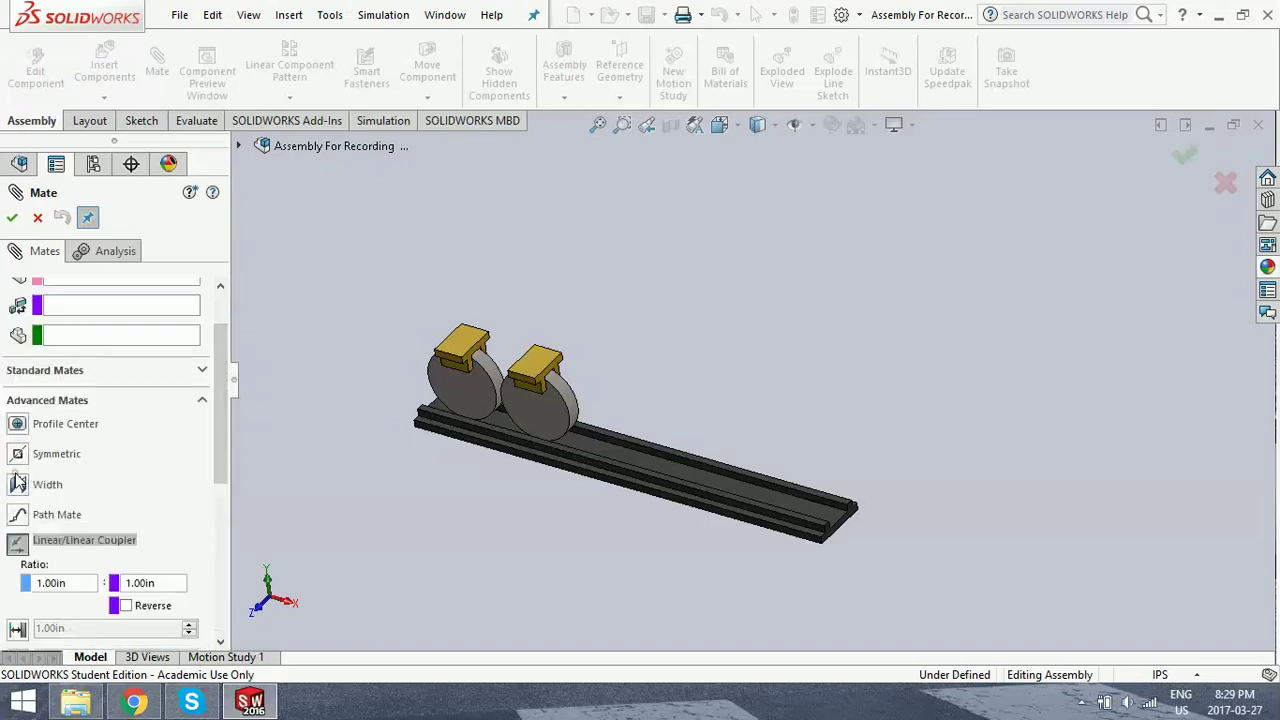
scroll(229, 400, "up", 2)
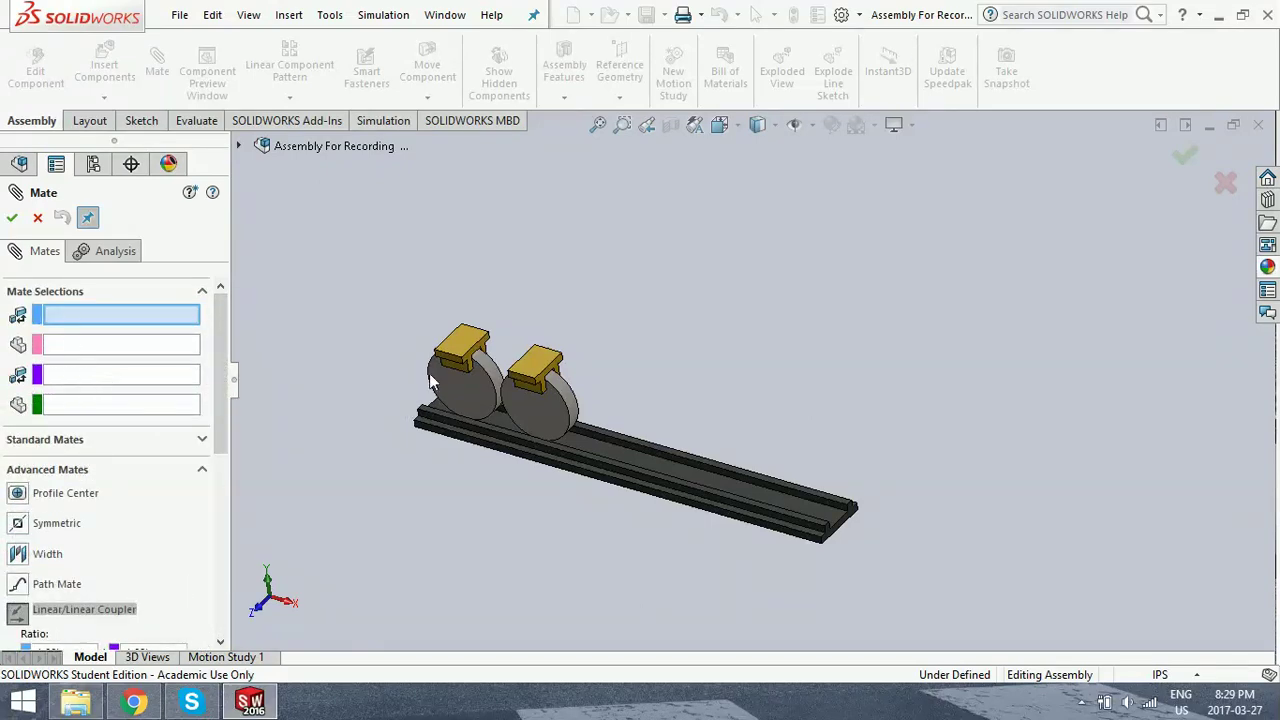
scroll(497, 362, "down", 2)
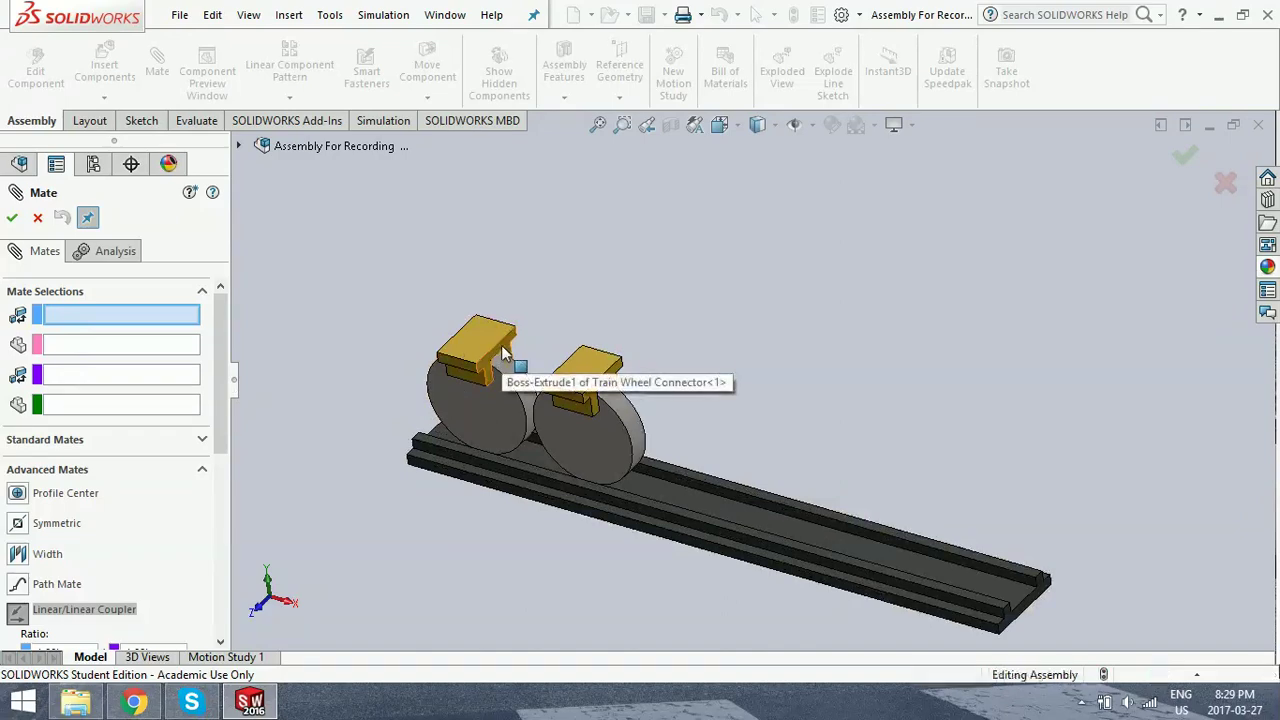
left_click(500, 347)
left_click(605, 377)
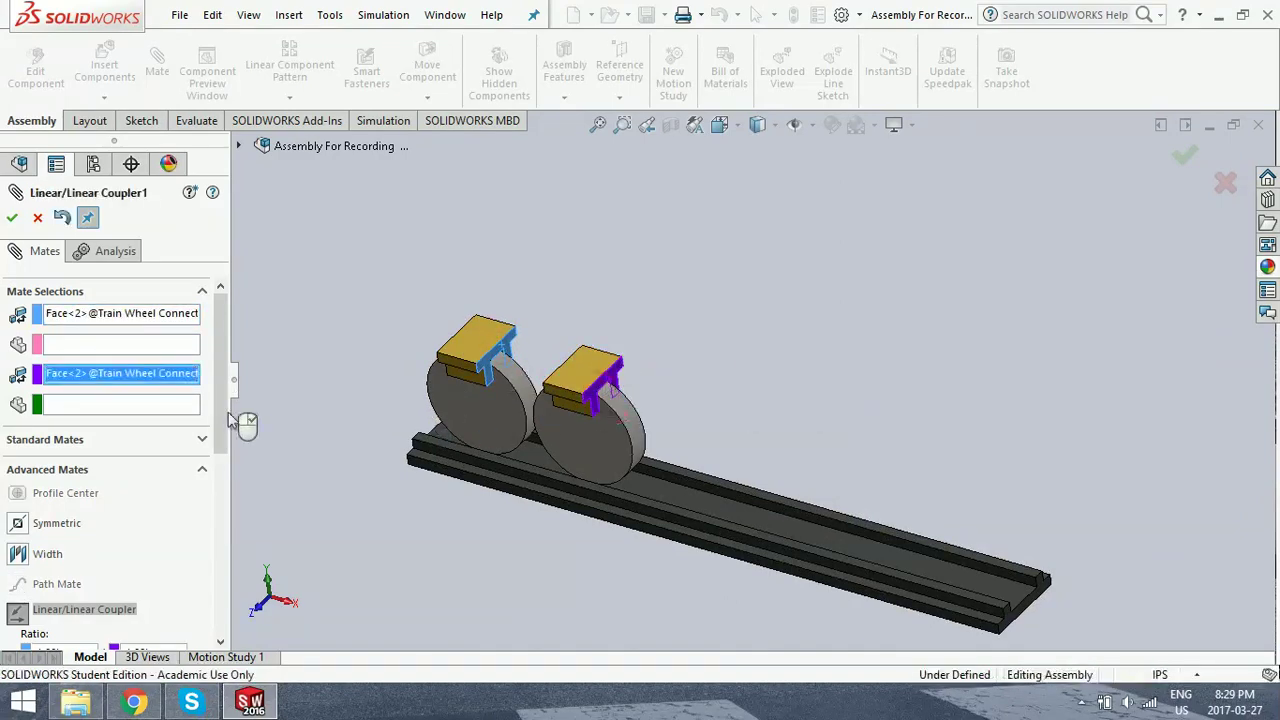
left_click_drag(223, 375, 221, 453)
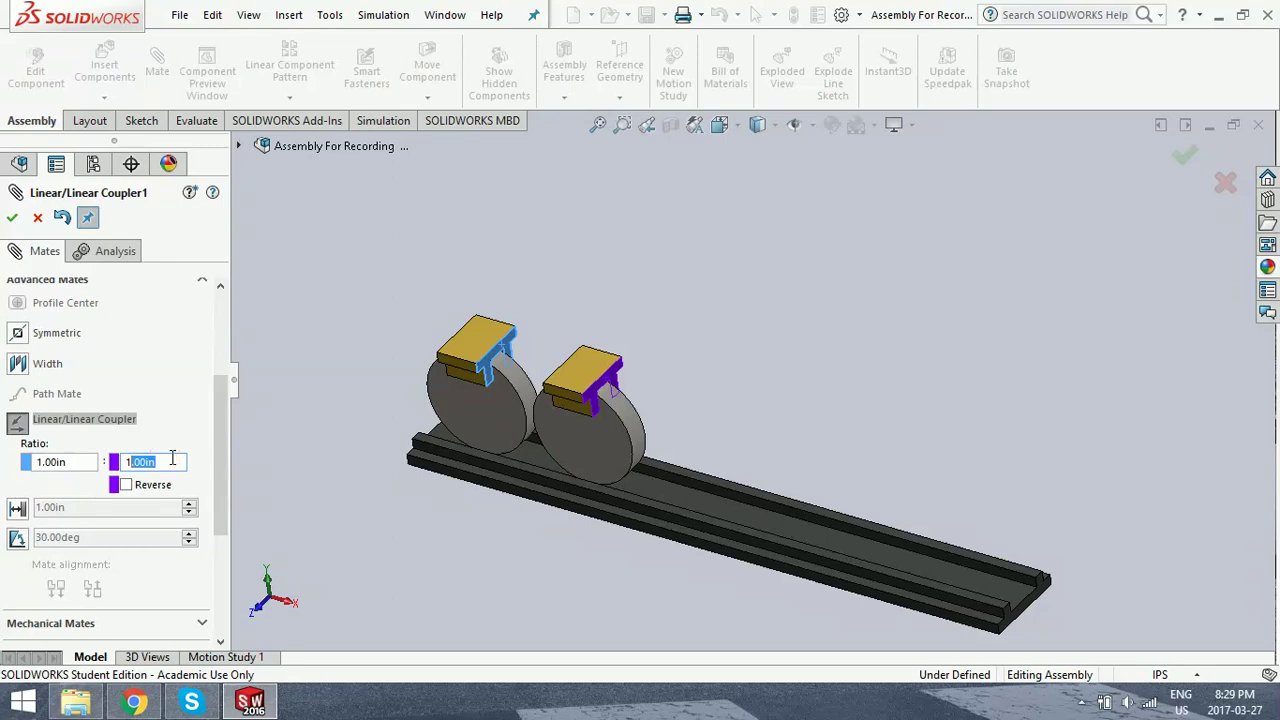
type("2")
left_click(13, 219)
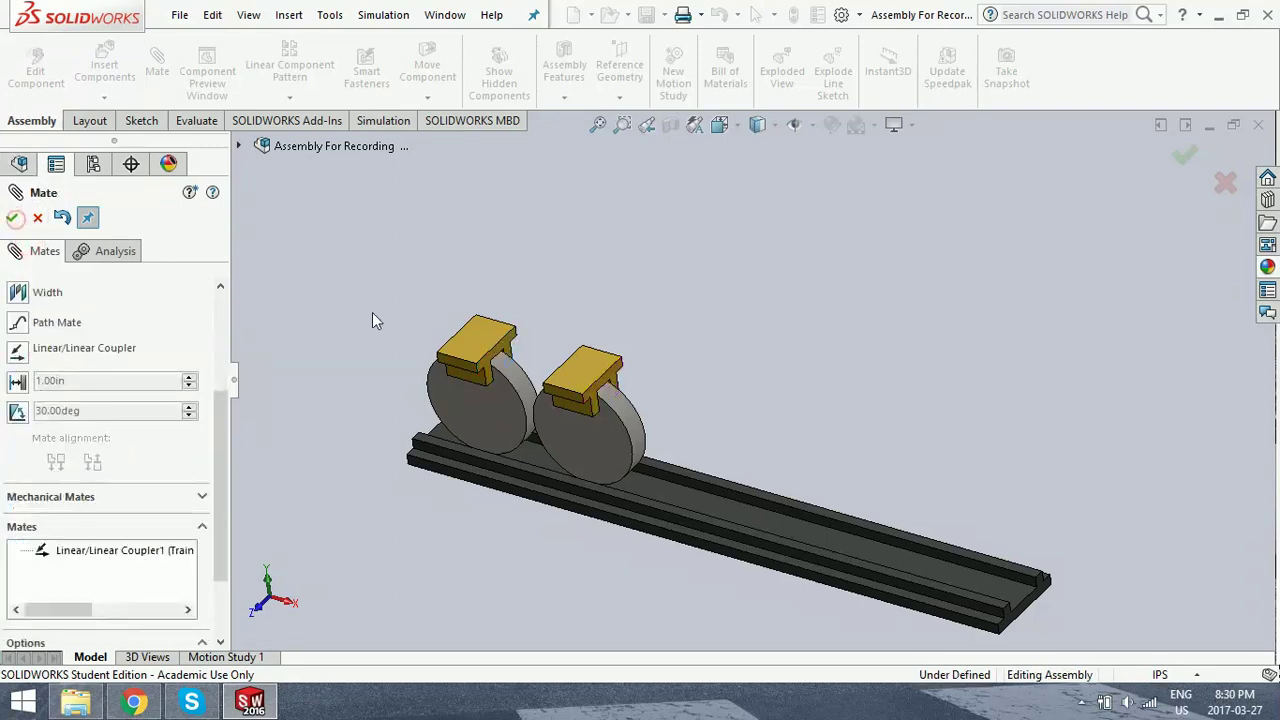
- Slide a connector block along the rail to test the coupling, then close the mate setup
left_click_drag(472, 352, 480, 388)
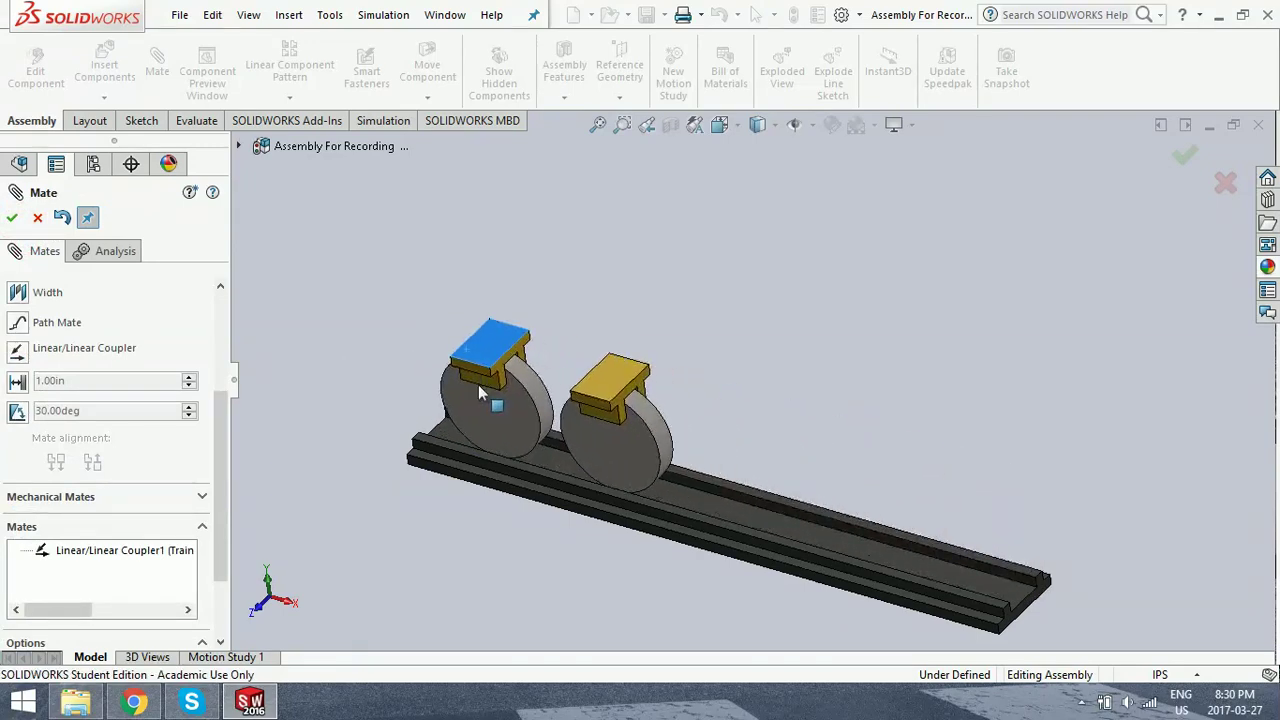
left_click(341, 374)
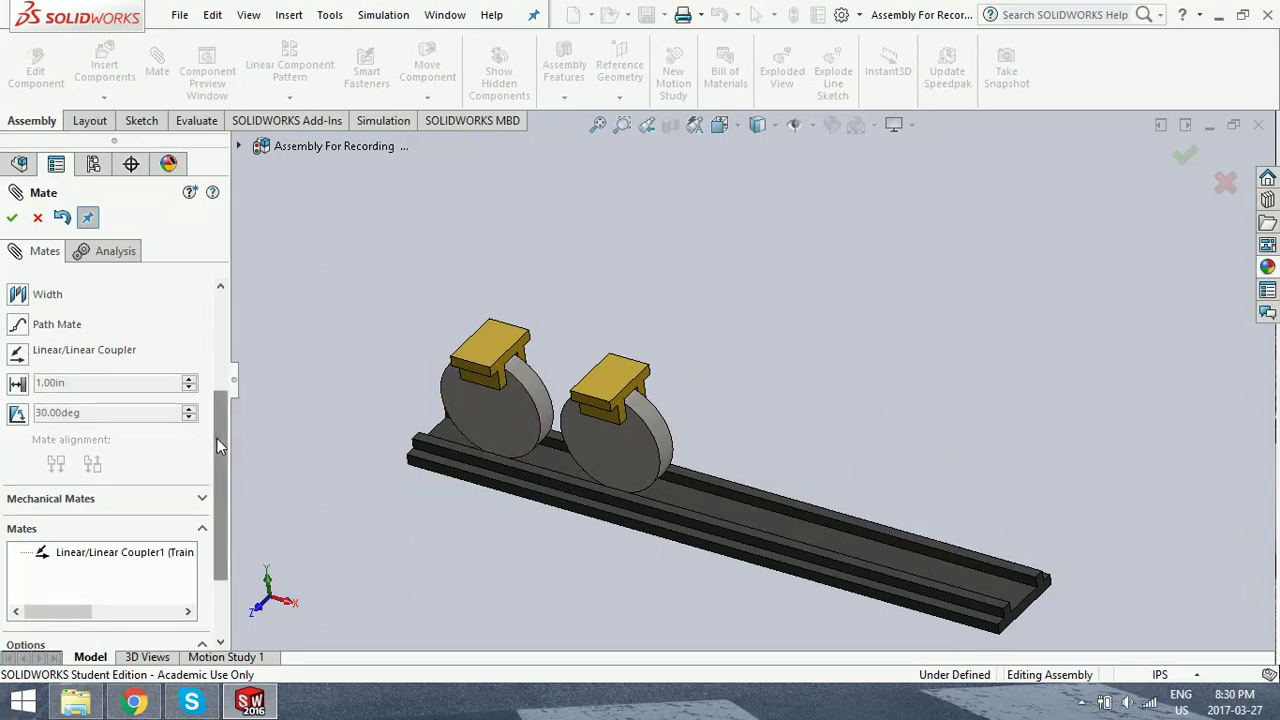
left_click_drag(217, 438, 217, 388)
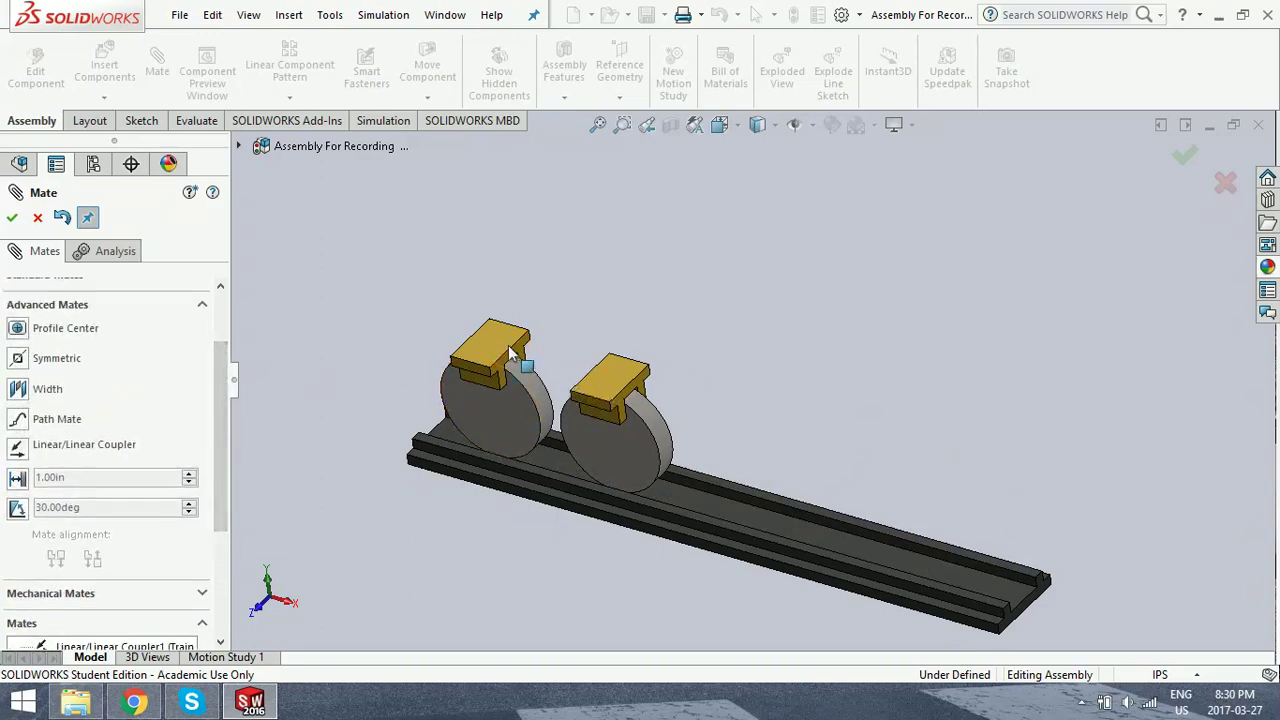
left_click(14, 220)
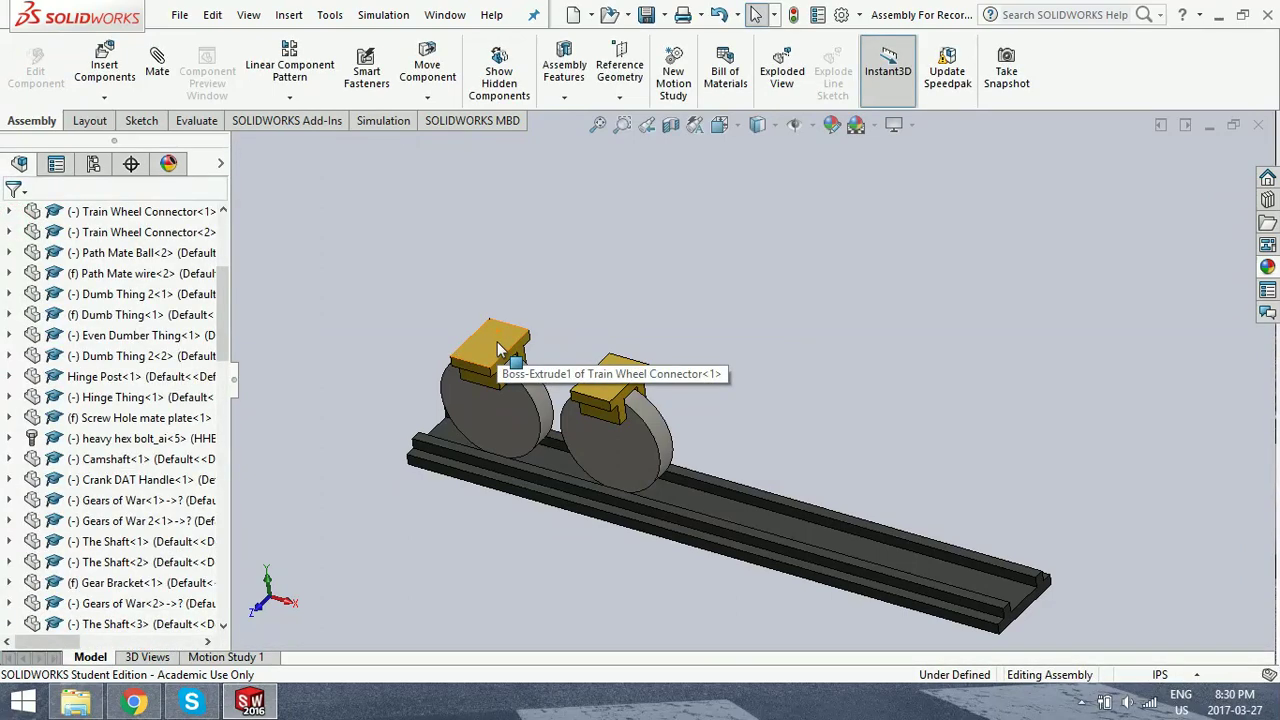
left_click_drag(497, 341, 766, 350, "ctrl")
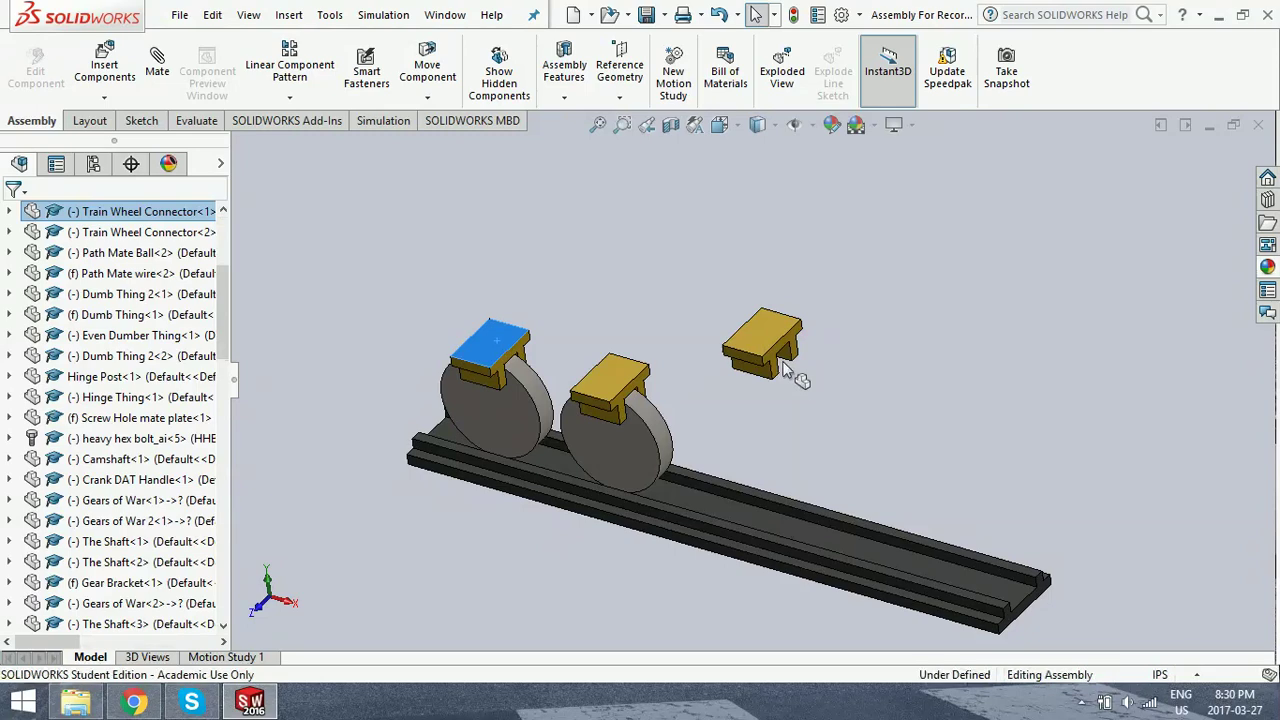
- Centre the copied wheel connector on the rail's front face with a Profile Center mate
left_click(870, 444)
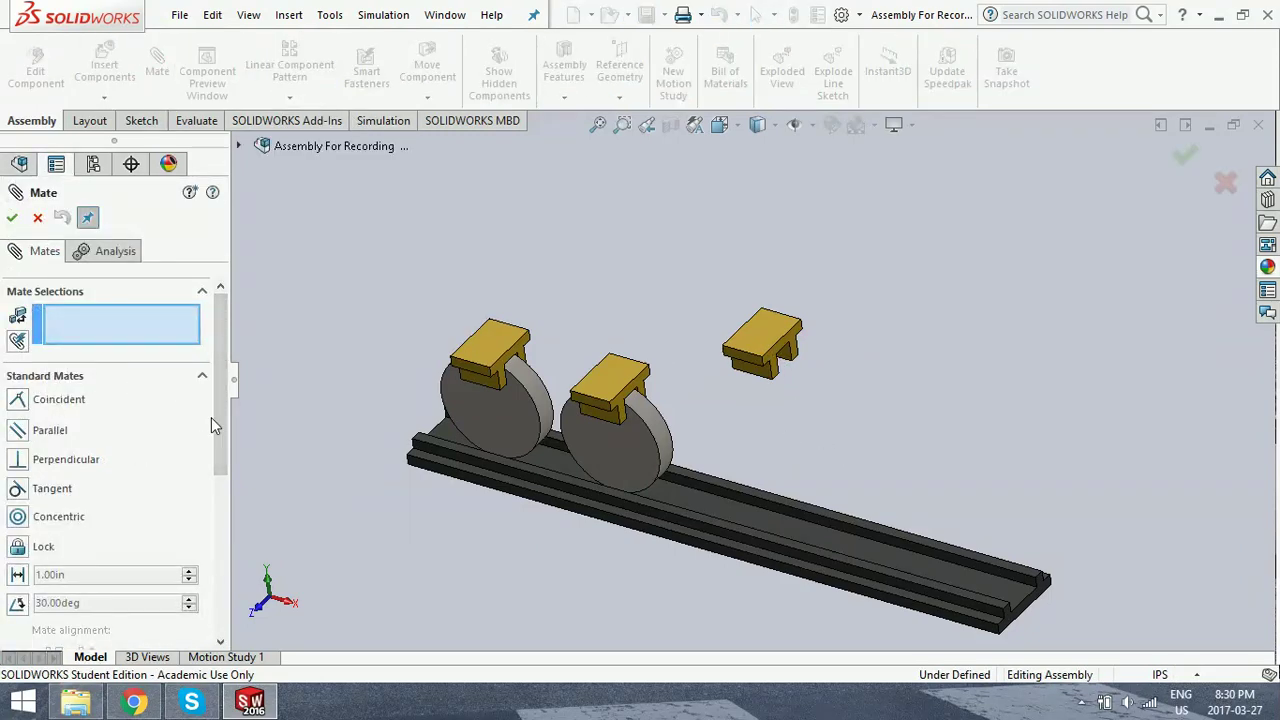
scroll(224, 414, "down", 5)
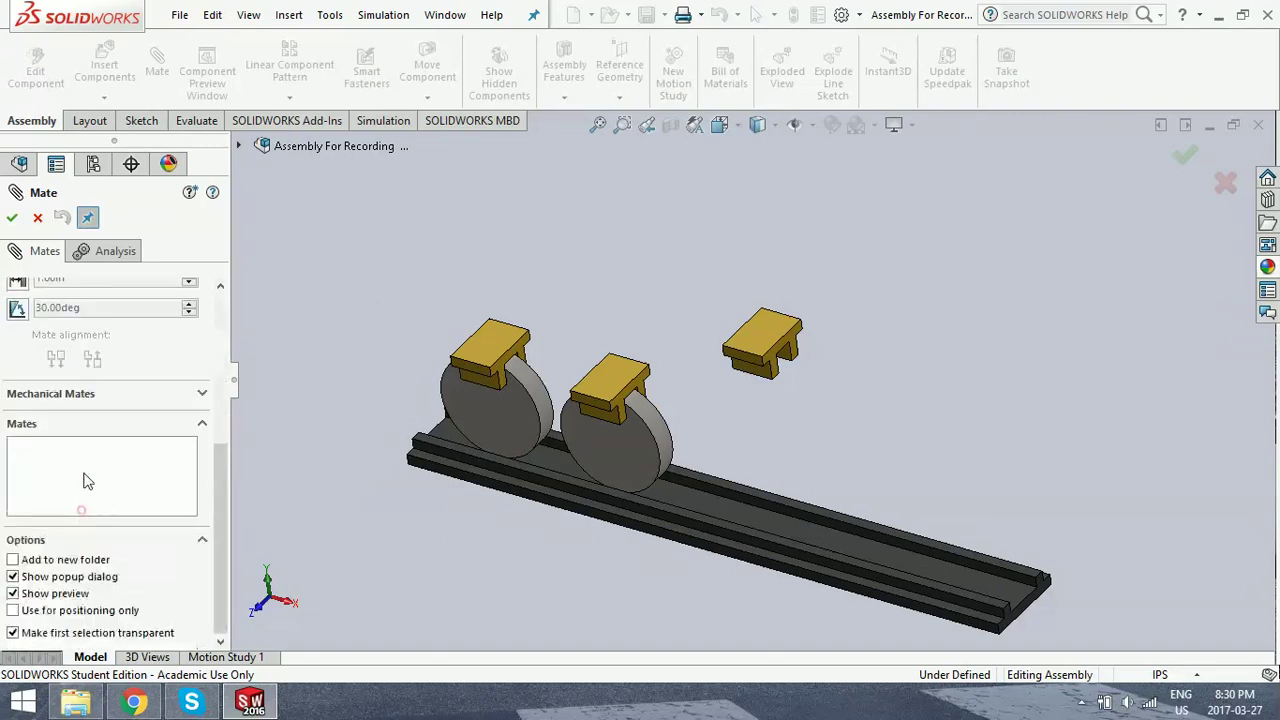
scroll(218, 384, "up", 4)
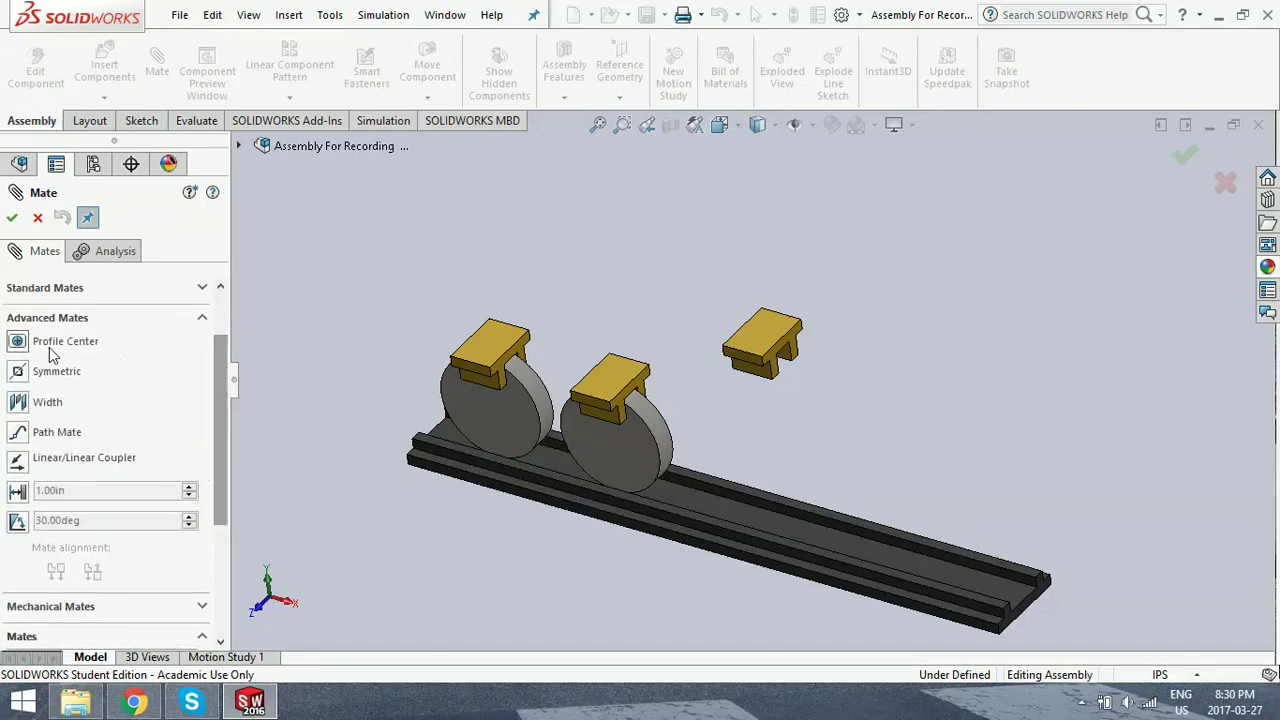
left_click(28, 344)
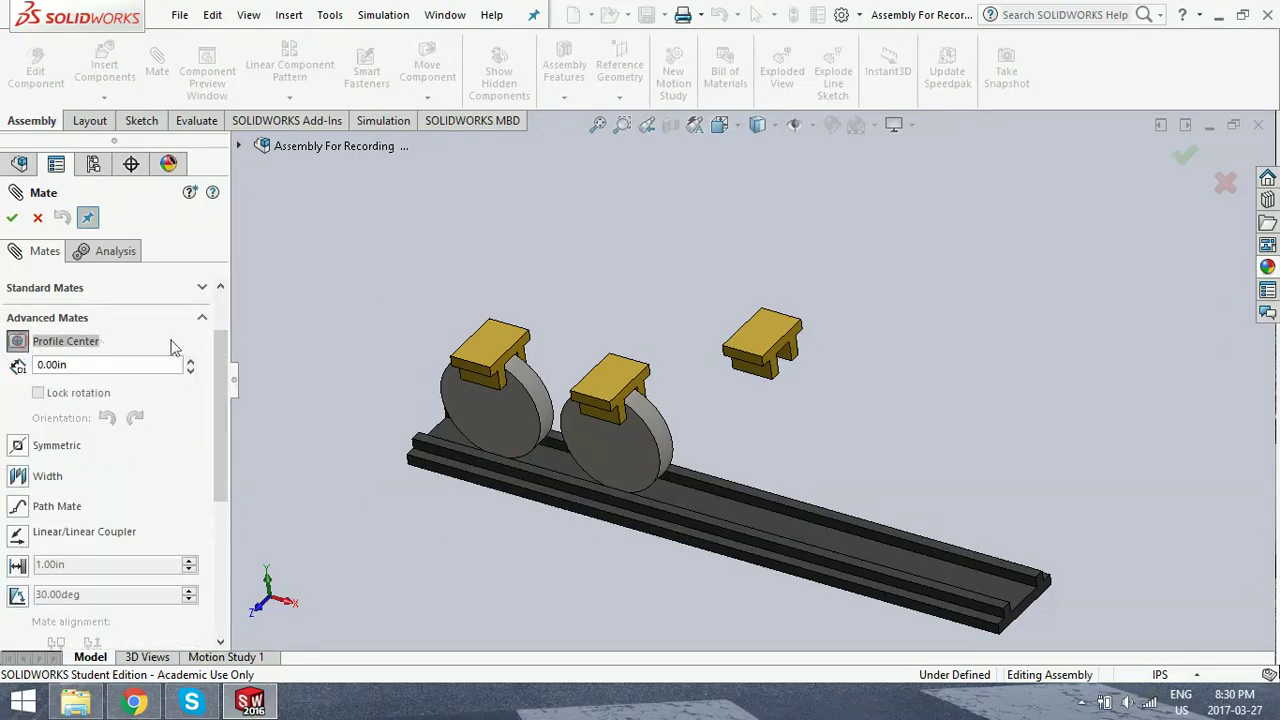
left_click(768, 326)
middle_click_drag(781, 417, 756, 427)
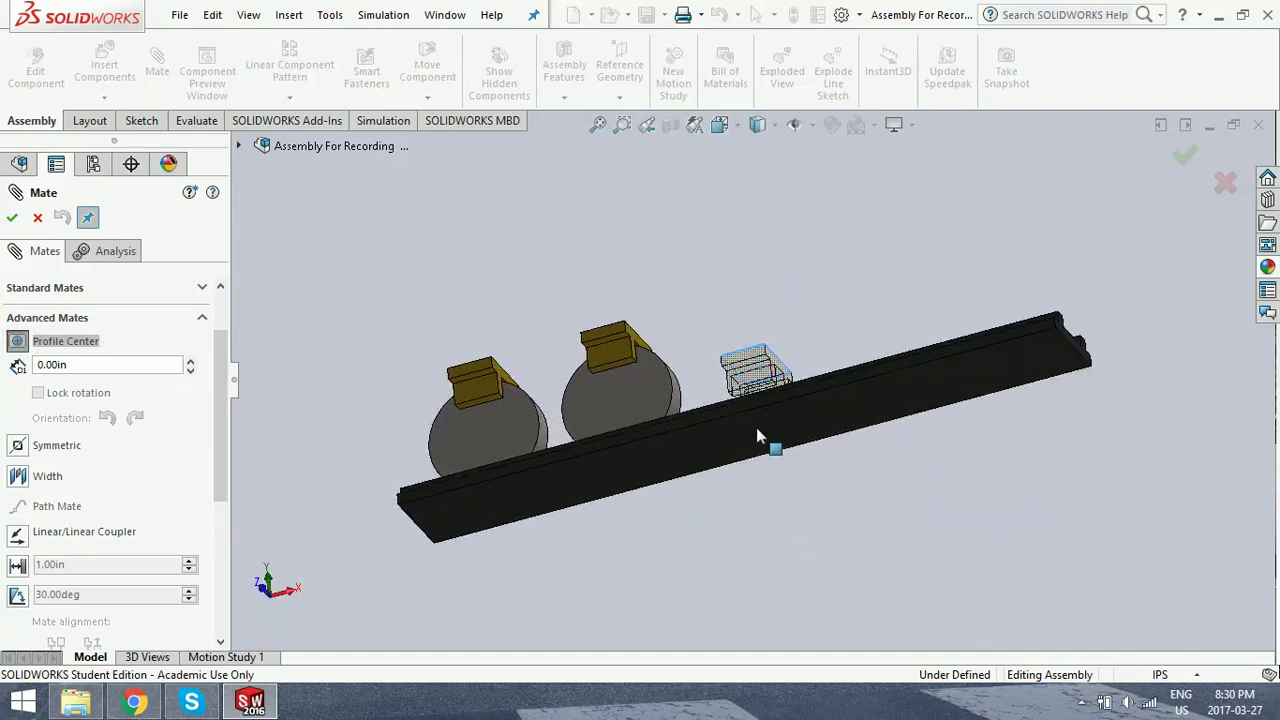
left_click(757, 432)
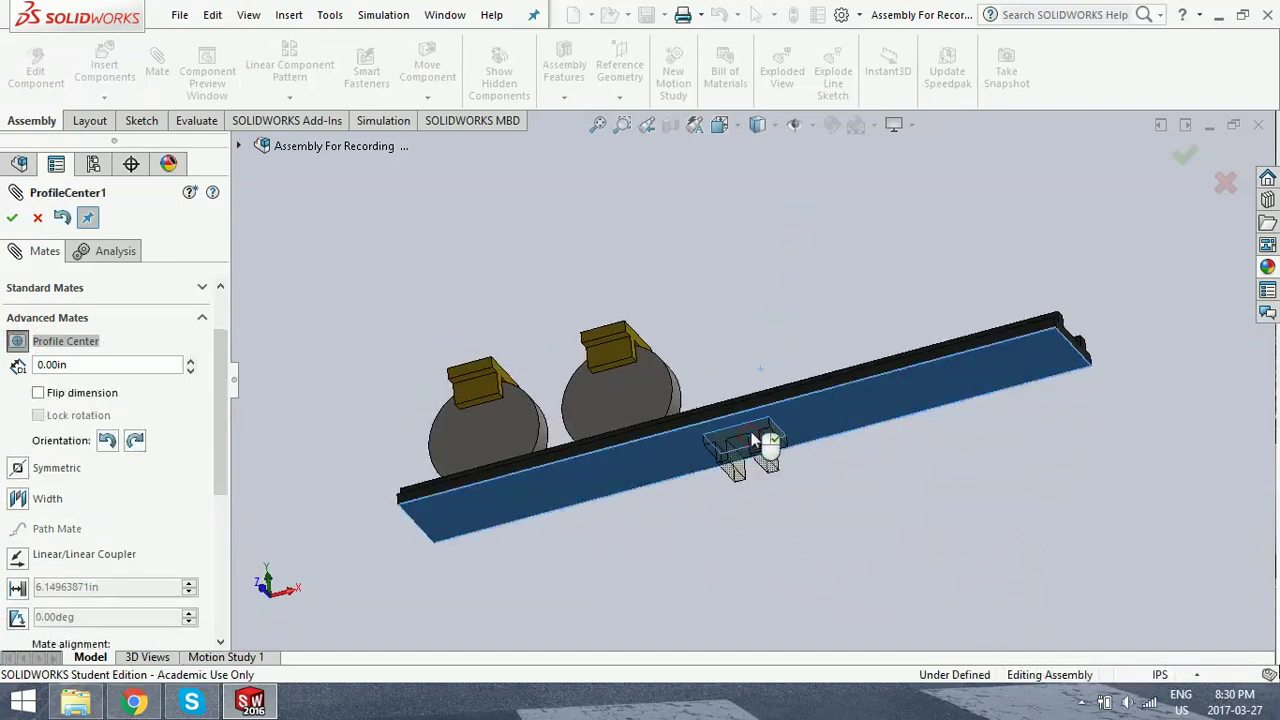
left_click(13, 218)
scroll(728, 371, "up", 4)
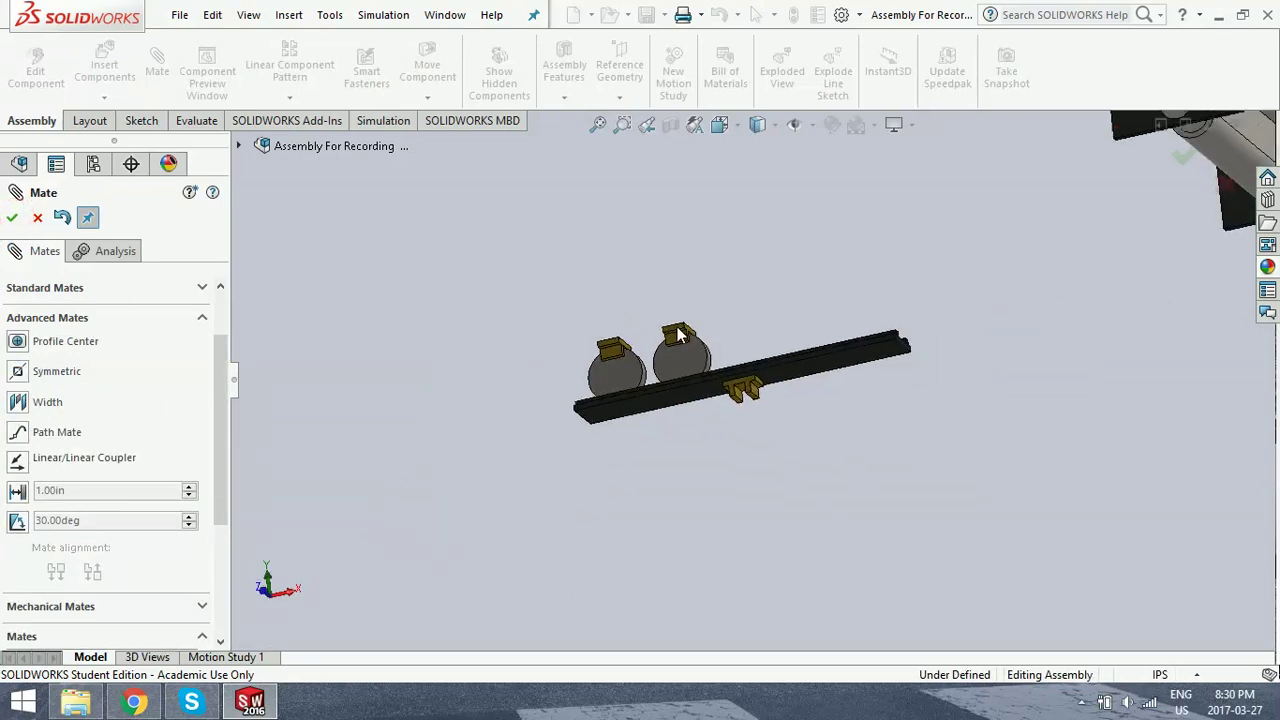
- Exit the mate setup and show the Path Mate wire's Sketch3 sweep path
scroll(700, 429, "up", 5)
scroll(560, 420, "down", 4)
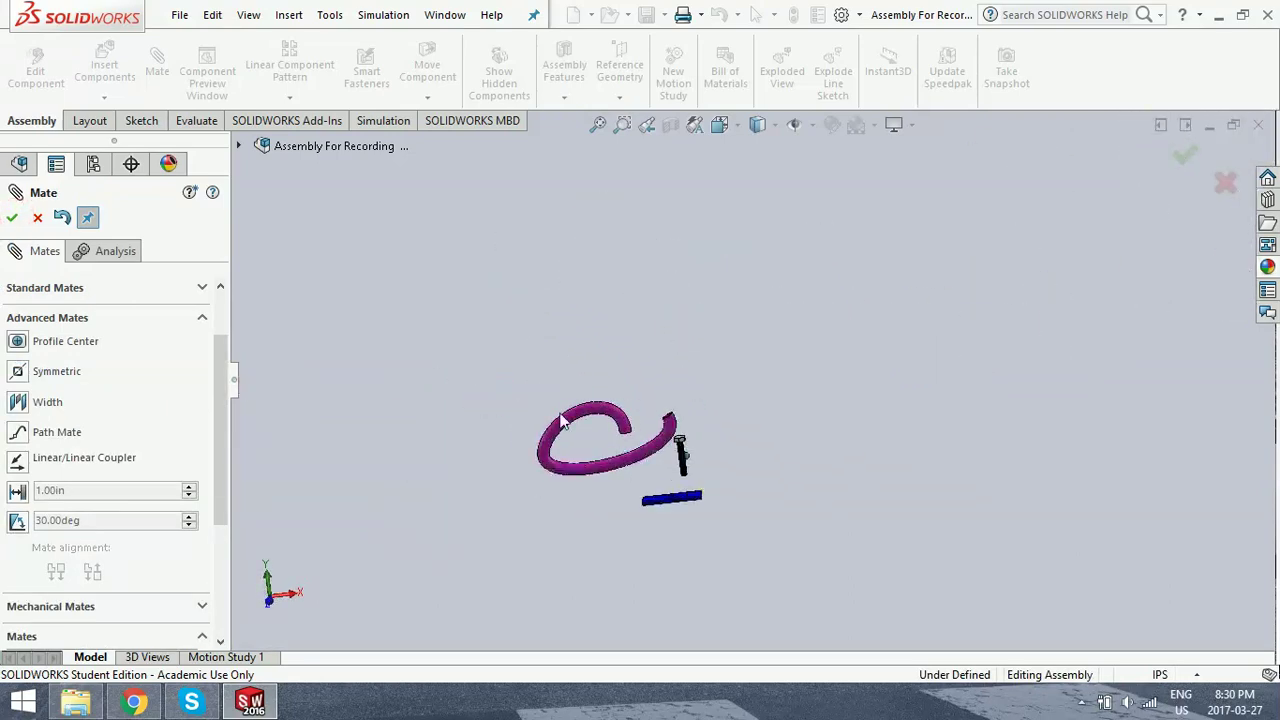
scroll(677, 351, "down", 5)
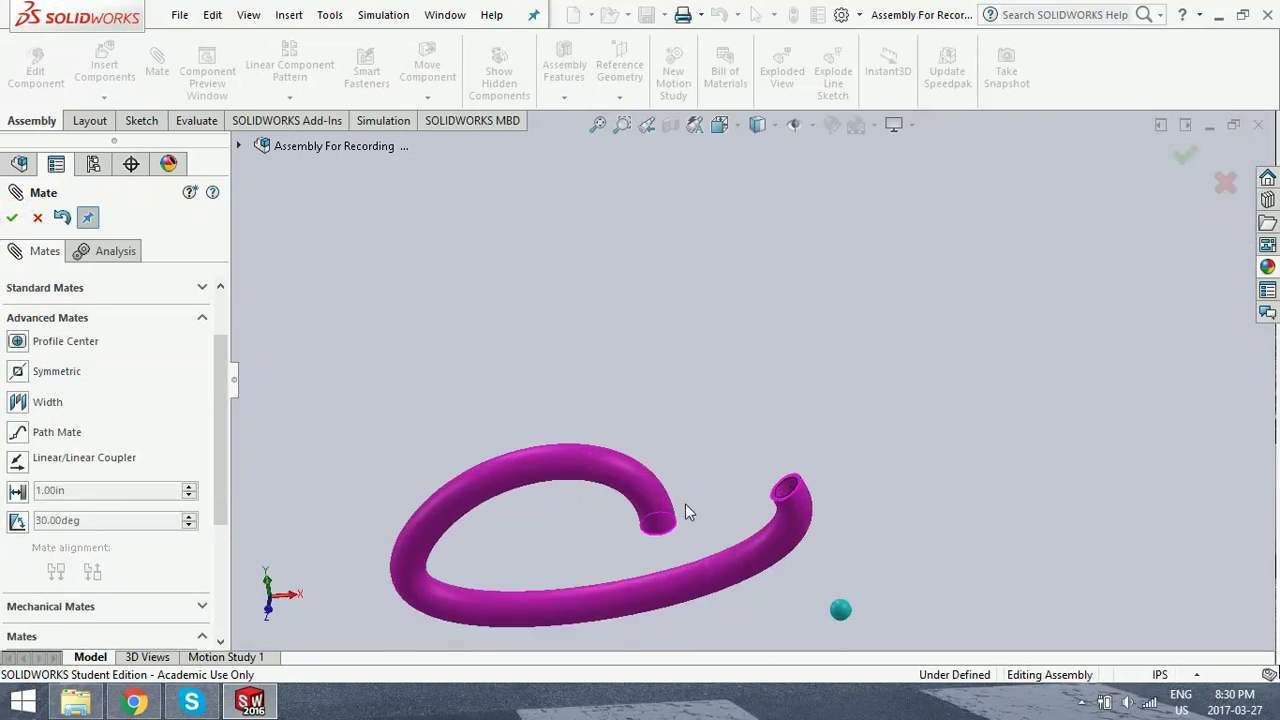
scroll(667, 540, "up", 2)
scroll(680, 530, "down", 3)
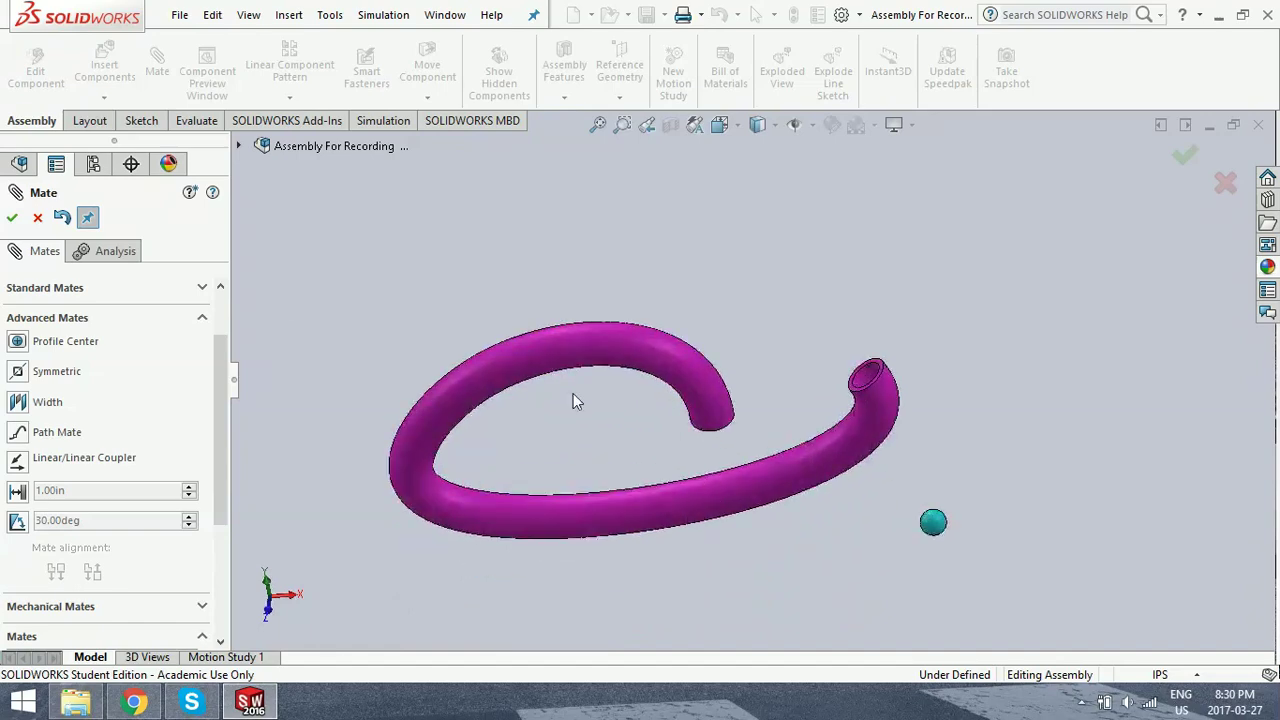
key("Escape")
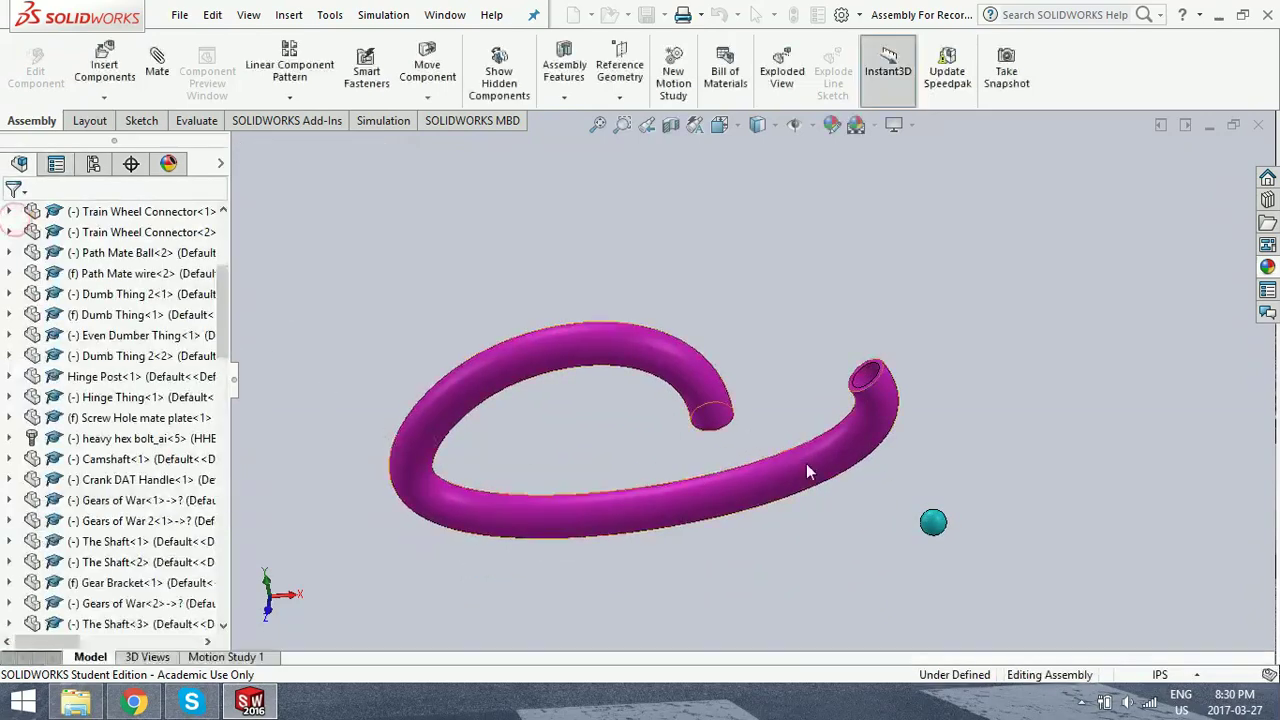
left_click(9, 274)
left_click(30, 459)
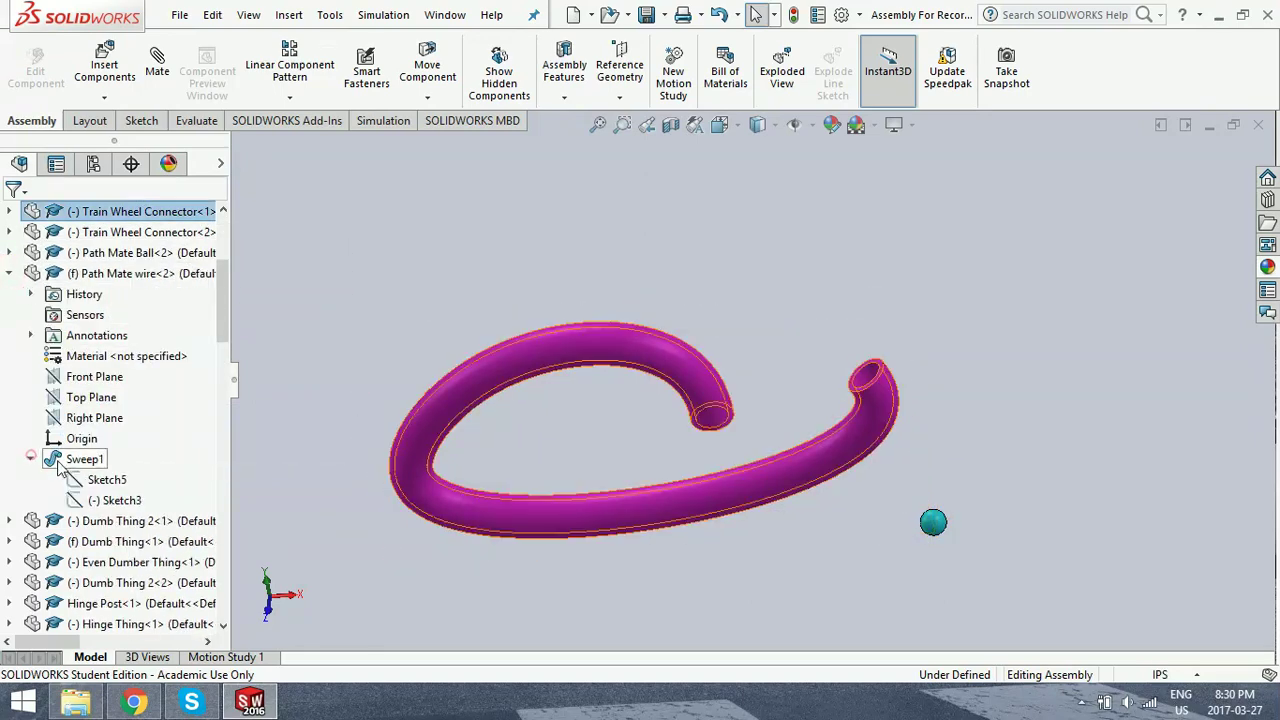
right_click(100, 500)
left_click(113, 468)
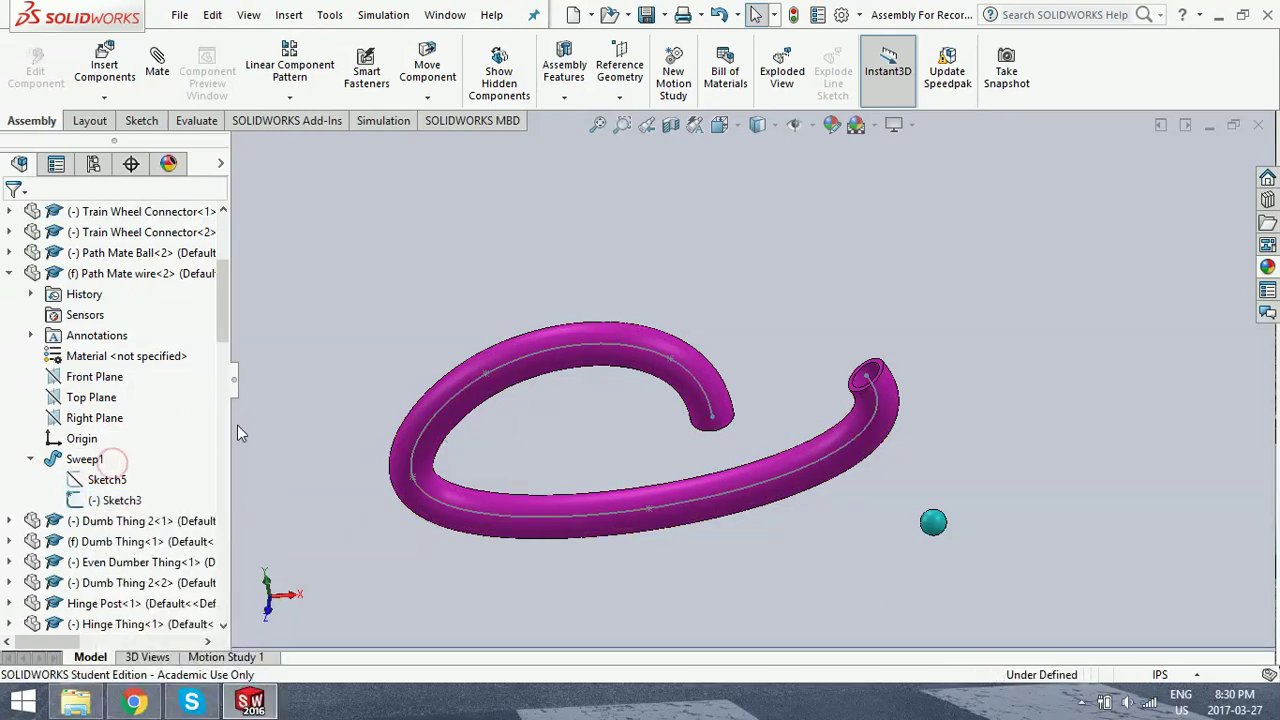
left_click(31, 459)
left_click(9, 274)
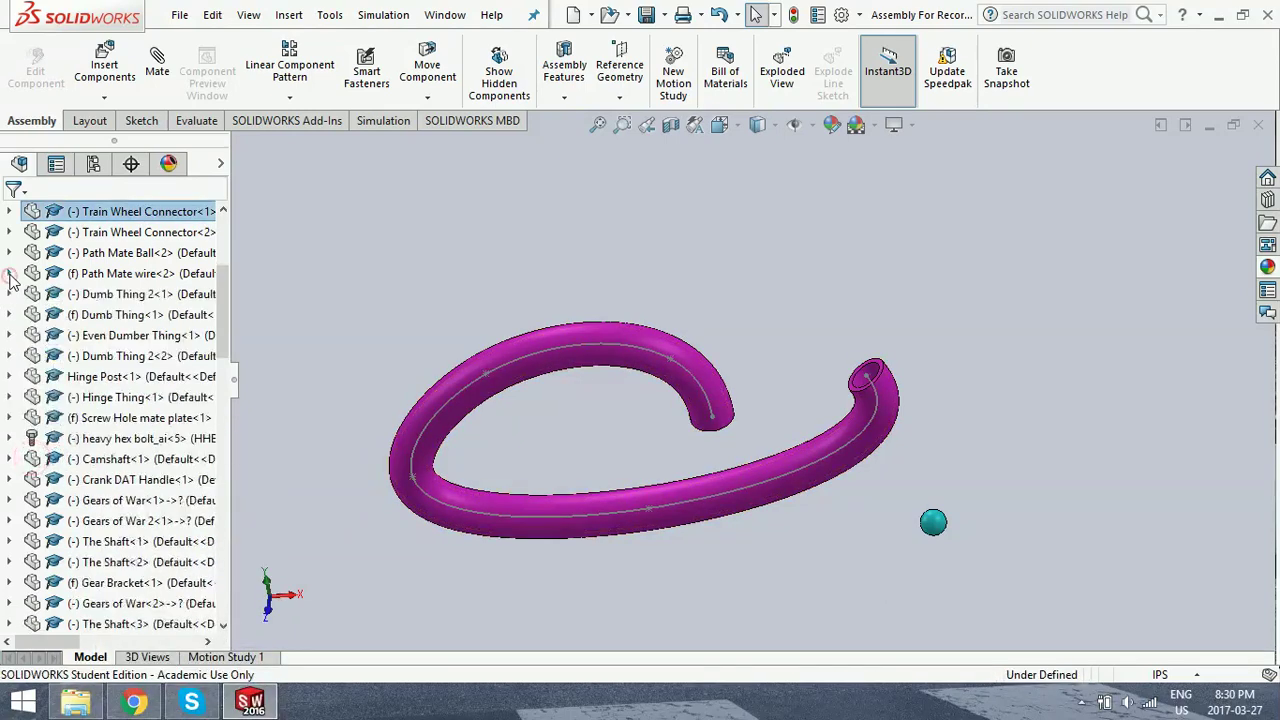
- Show Sketch1 under the Path Mate Ball's Revolve1 in the assembly
left_click(9, 253)
left_click(30, 439)
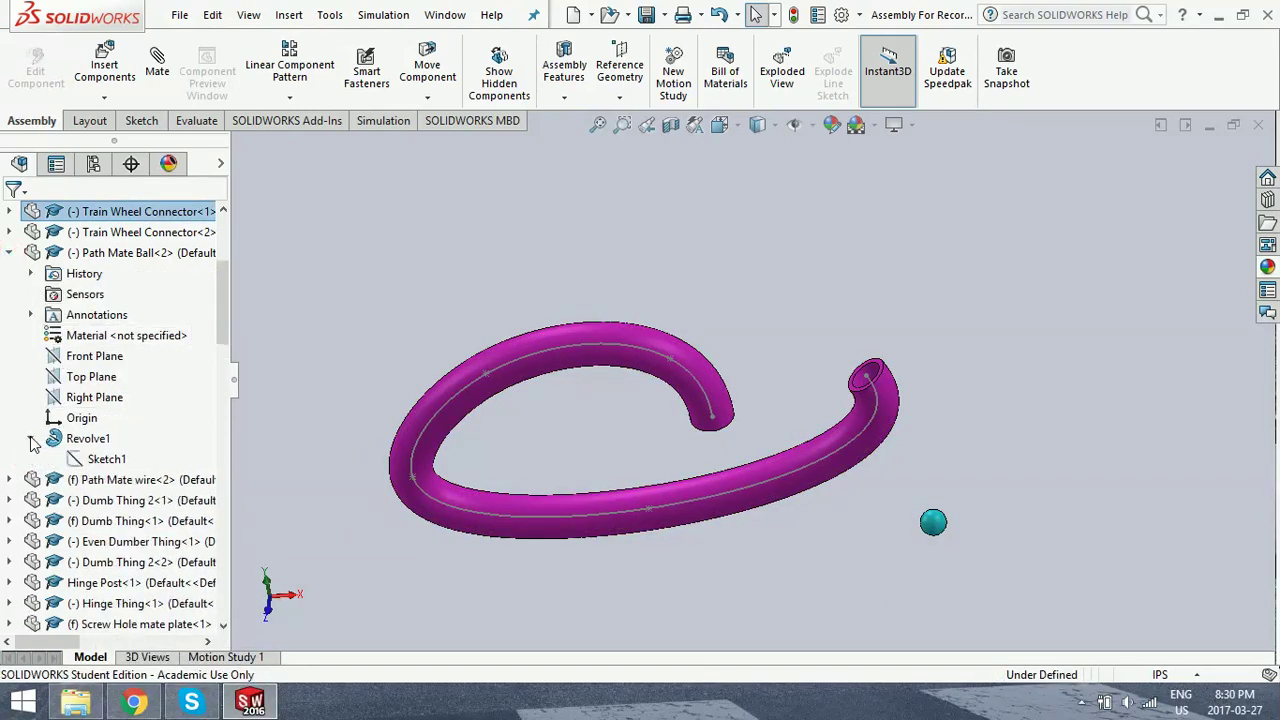
right_click(100, 459)
left_click(101, 430)
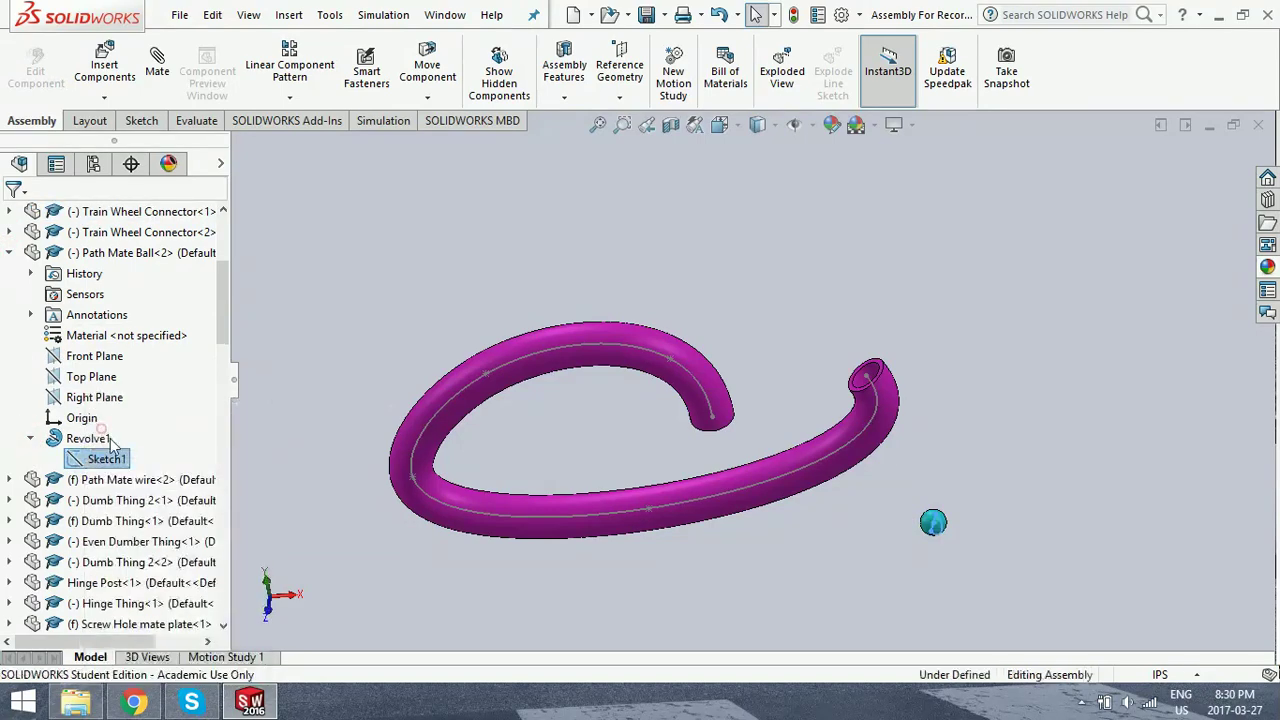
left_click(803, 588)
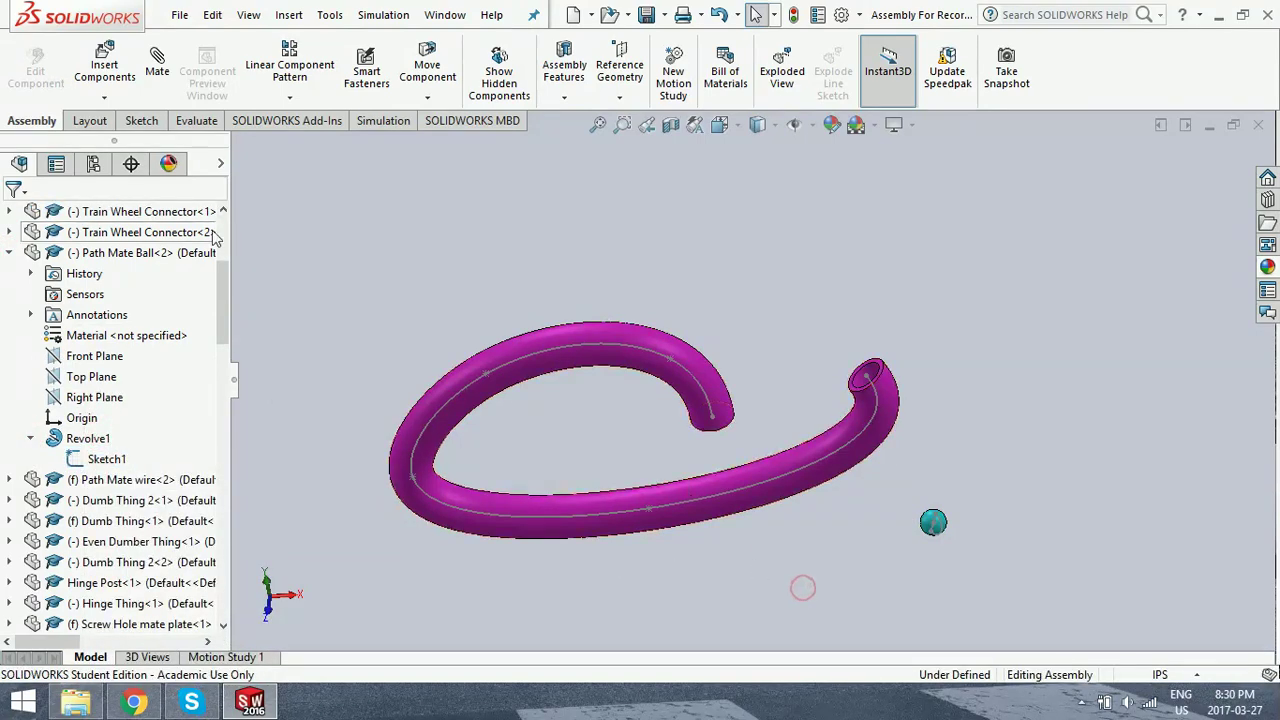
- Start a new mate using the Path Mate type from Advanced Mates
left_click(157, 62)
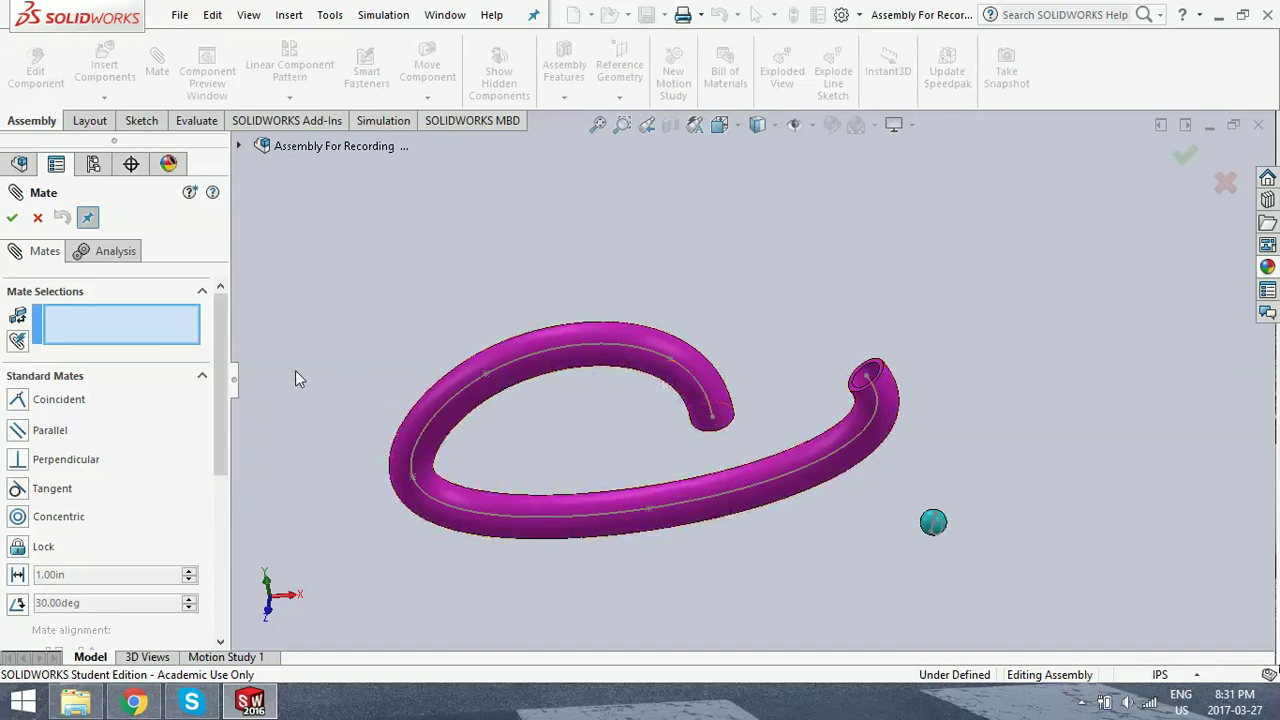
left_click_drag(219, 393, 219, 455)
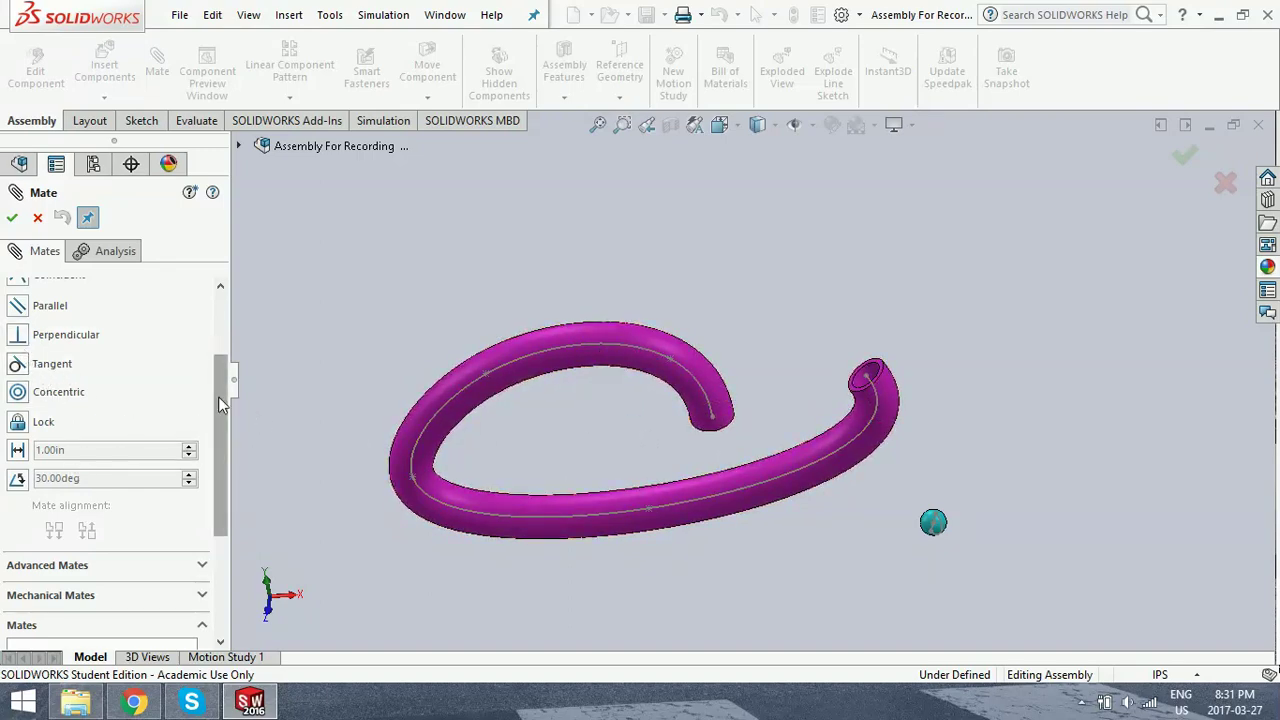
scroll(218, 400, "down", 1)
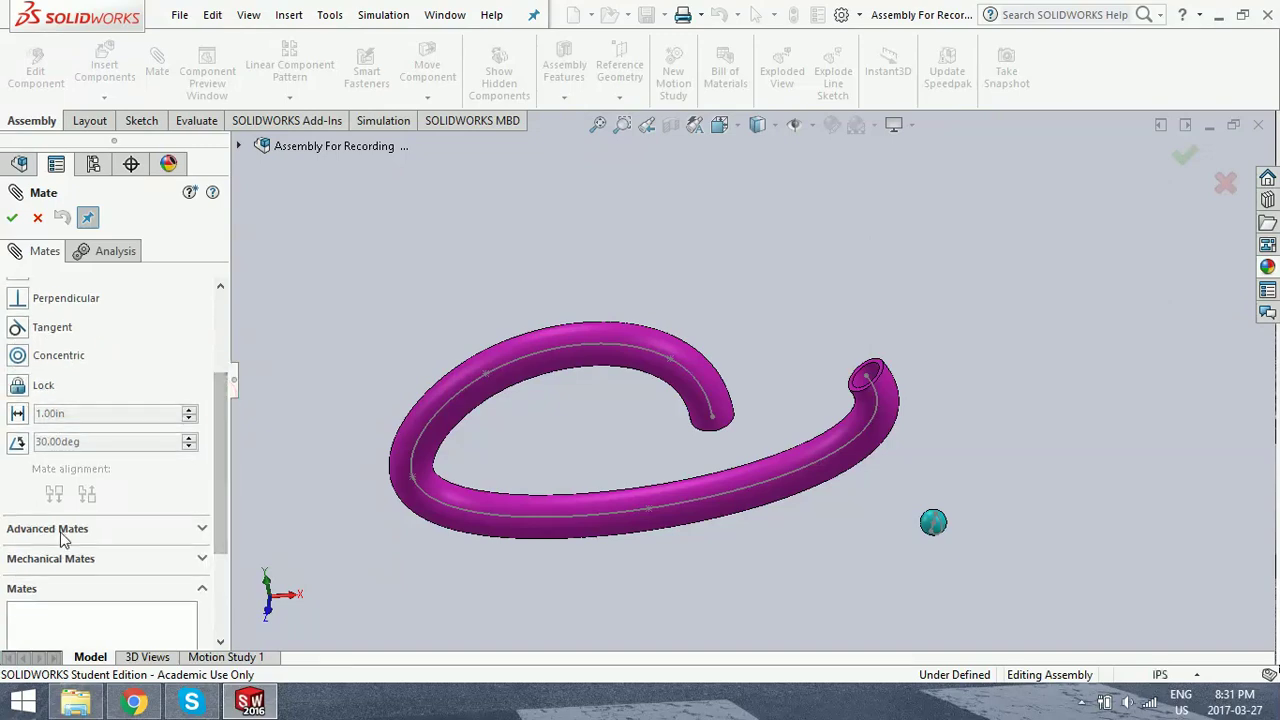
left_click(60, 538)
scroll(216, 465, "up", 2)
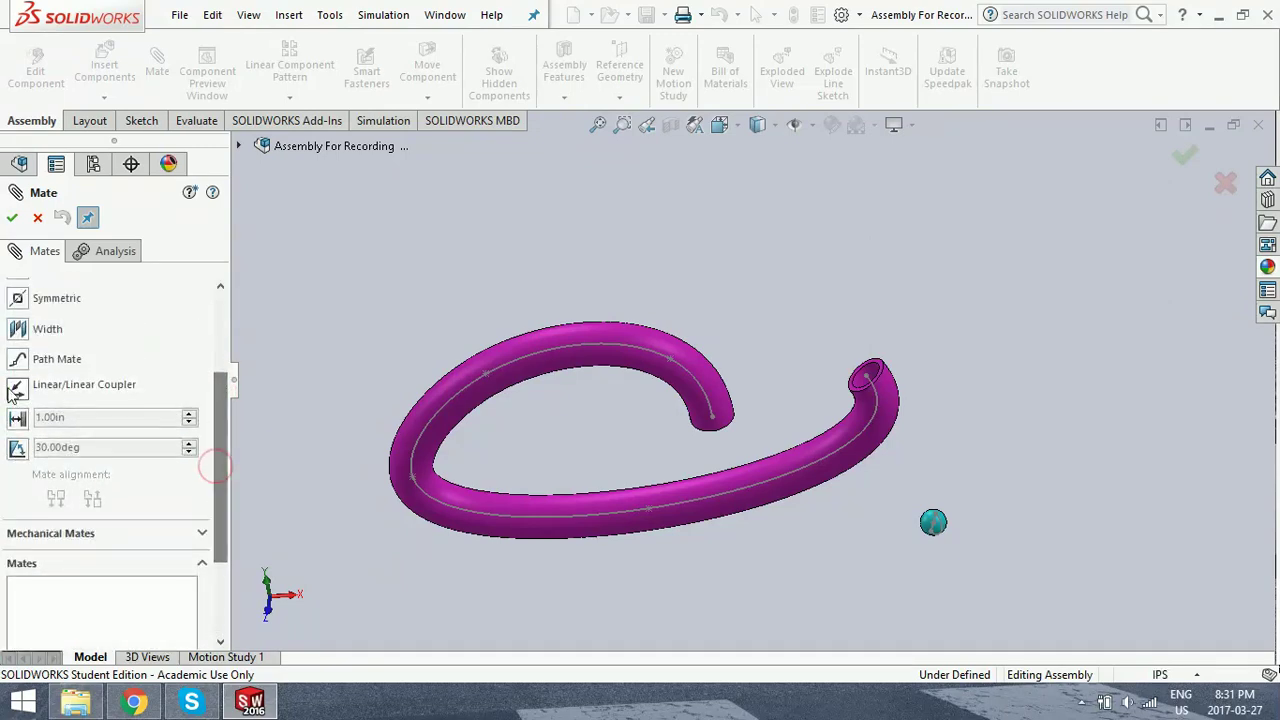
left_click(17, 358)
scroll(22, 362, "up", 2)
left_click_drag(224, 407, 223, 335)
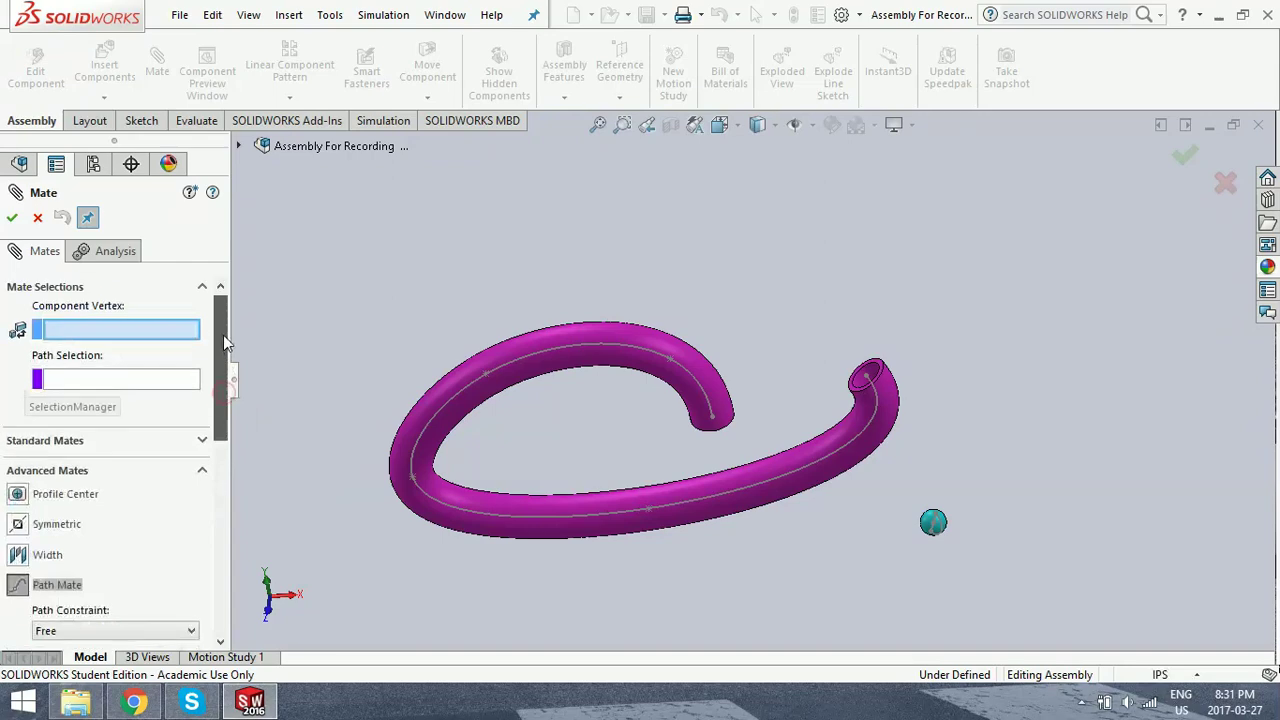
- Path-mate the ball's sketch point to the tube's Sketch3 spline and dismiss the extra mate
left_click(176, 383)
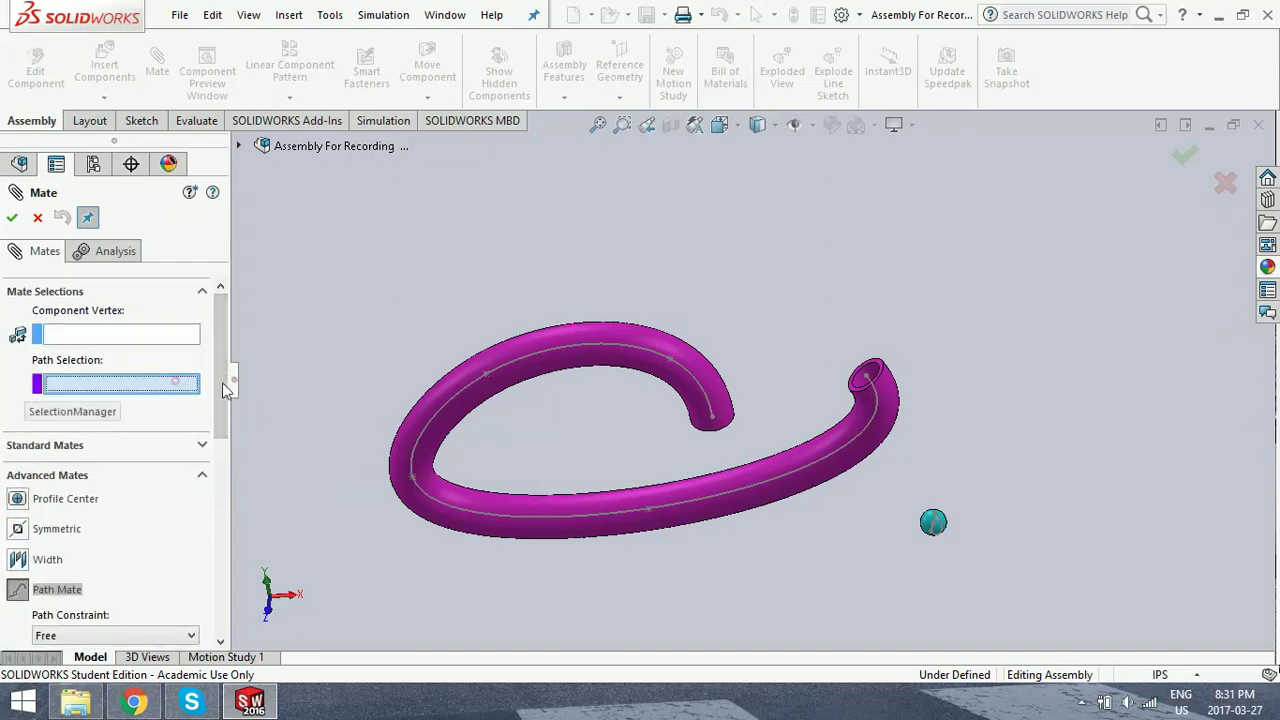
left_click(572, 344)
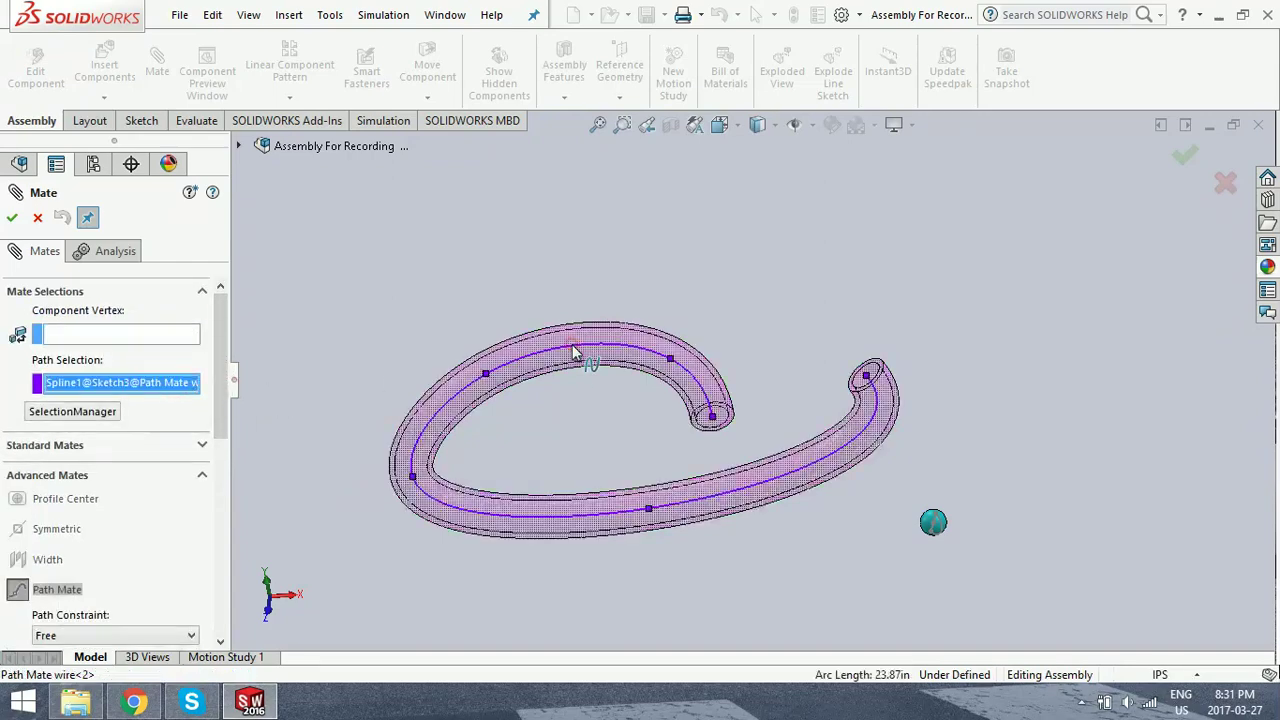
left_click(155, 335)
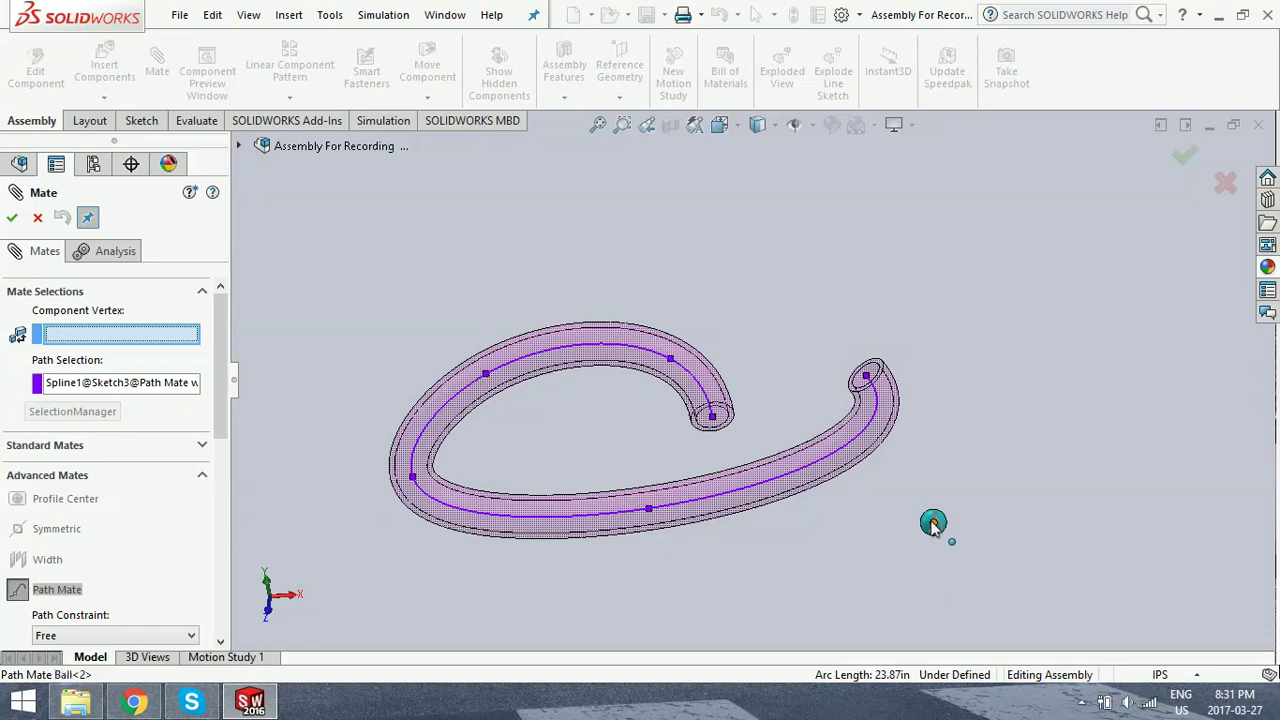
left_click(933, 525)
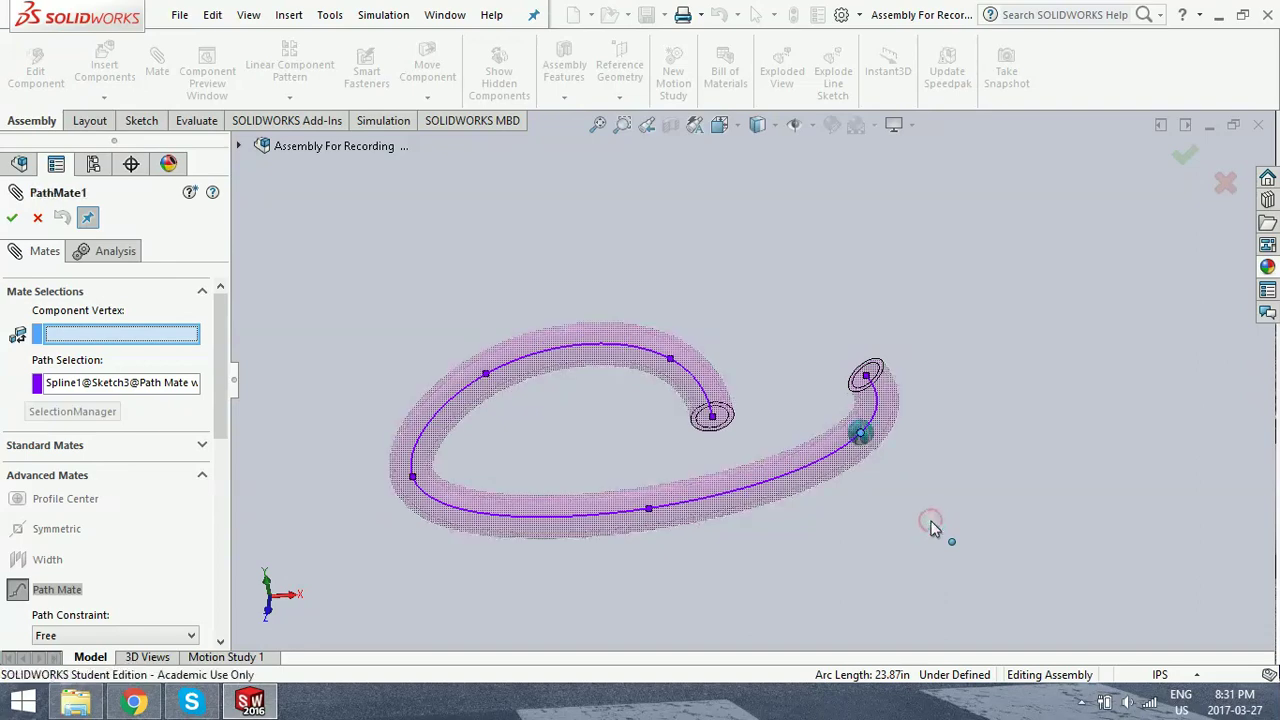
left_click(12, 219)
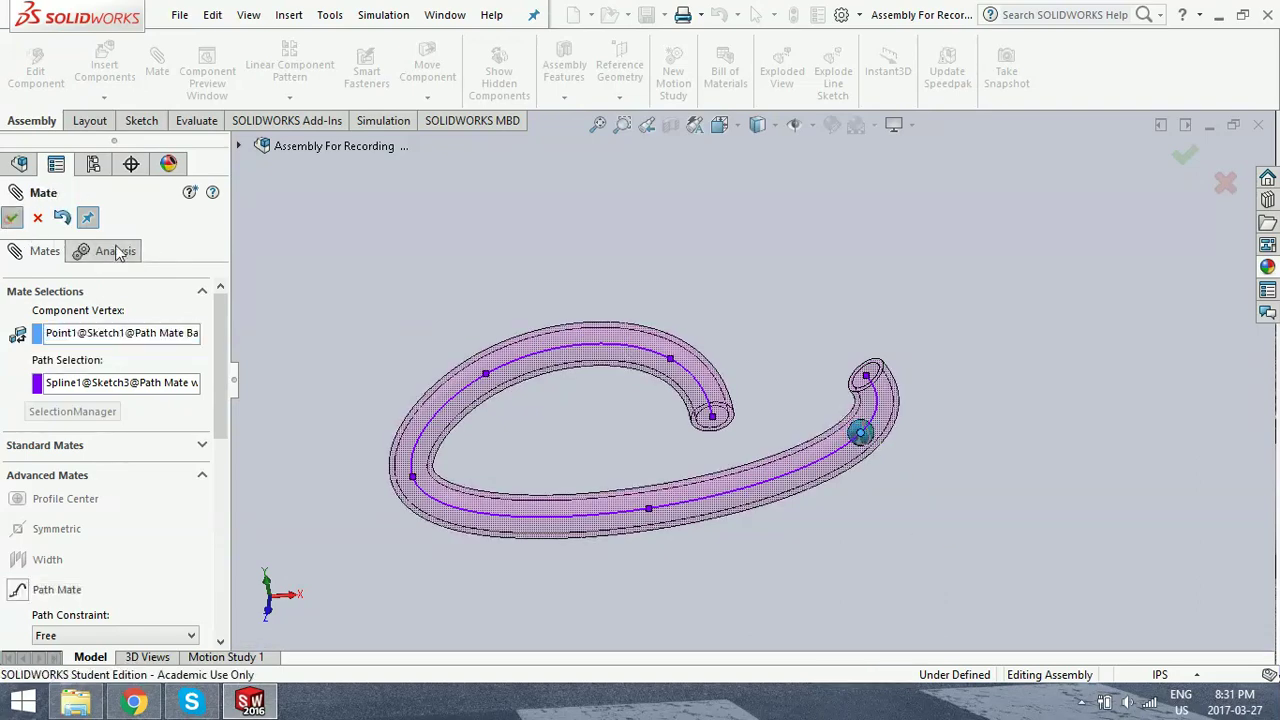
left_click(860, 435)
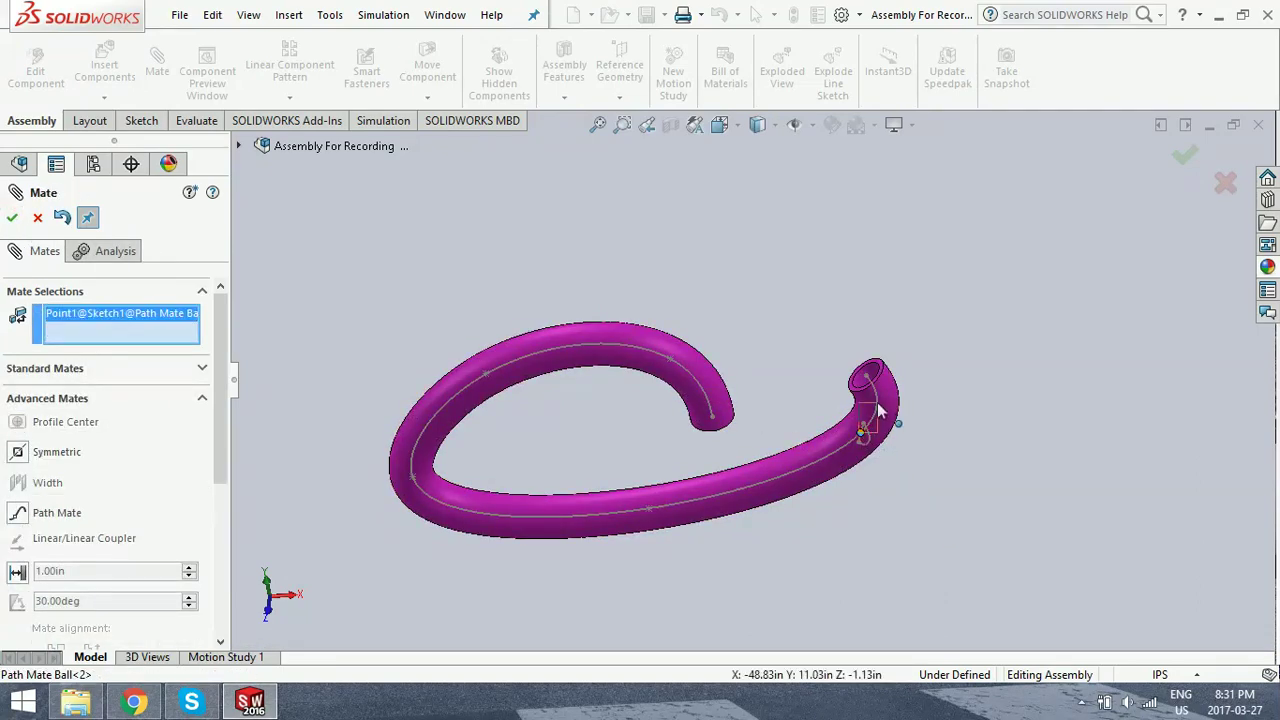
left_click(13, 218)
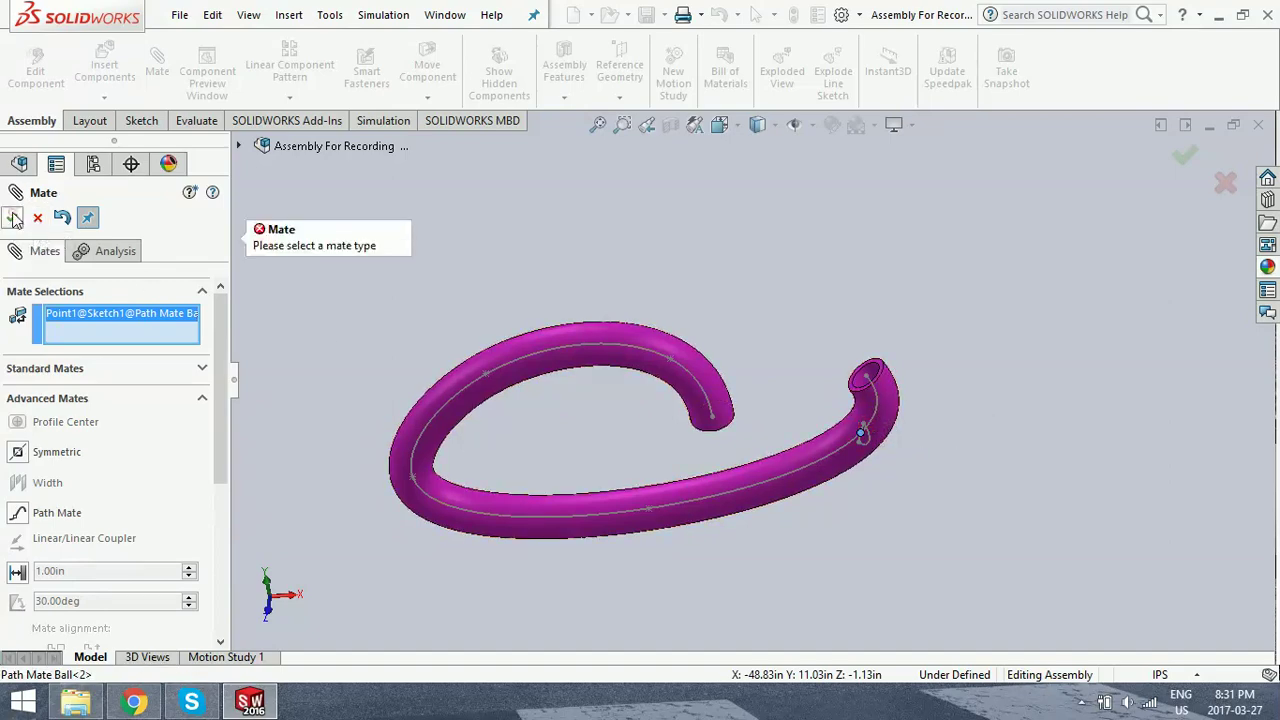
- Cancel the unfinished mate and slide the ball along the tube path toward its open end
left_click(37, 217)
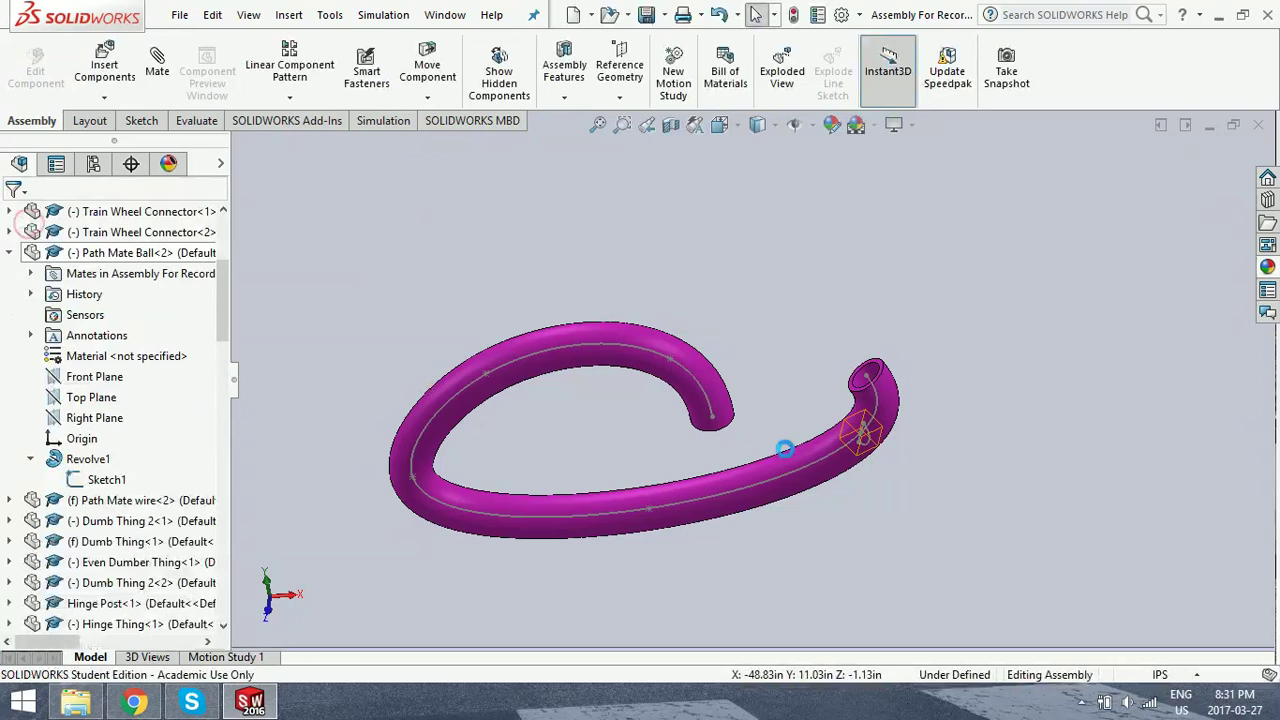
left_click(860, 432)
left_click_drag(860, 432, 752, 533)
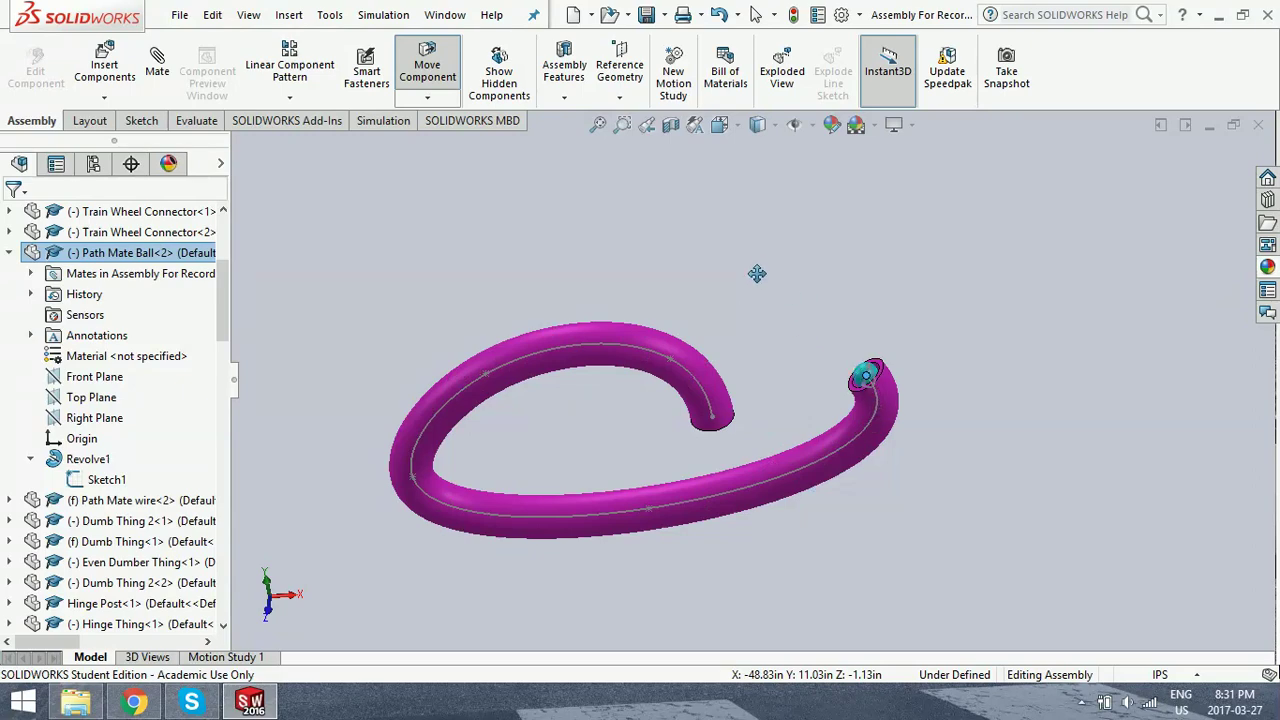
key("Escape")
- Bring the box part into view, collapse Path Mate Ball in the tree, and start a new mate
scroll(790, 600, "up", 5)
scroll(801, 589, "up", 2)
scroll(1001, 538, "up", 2)
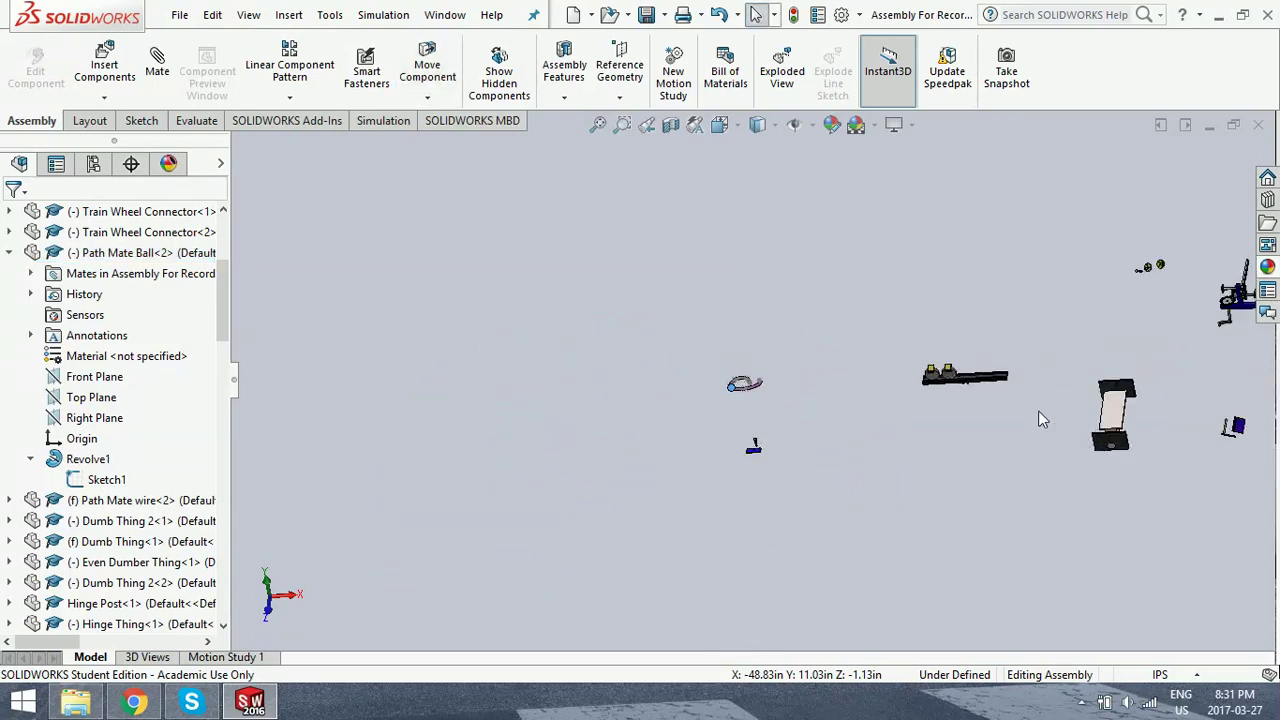
middle_click_drag(1038, 410, 1085, 429)
scroll(1006, 434, "down", 4)
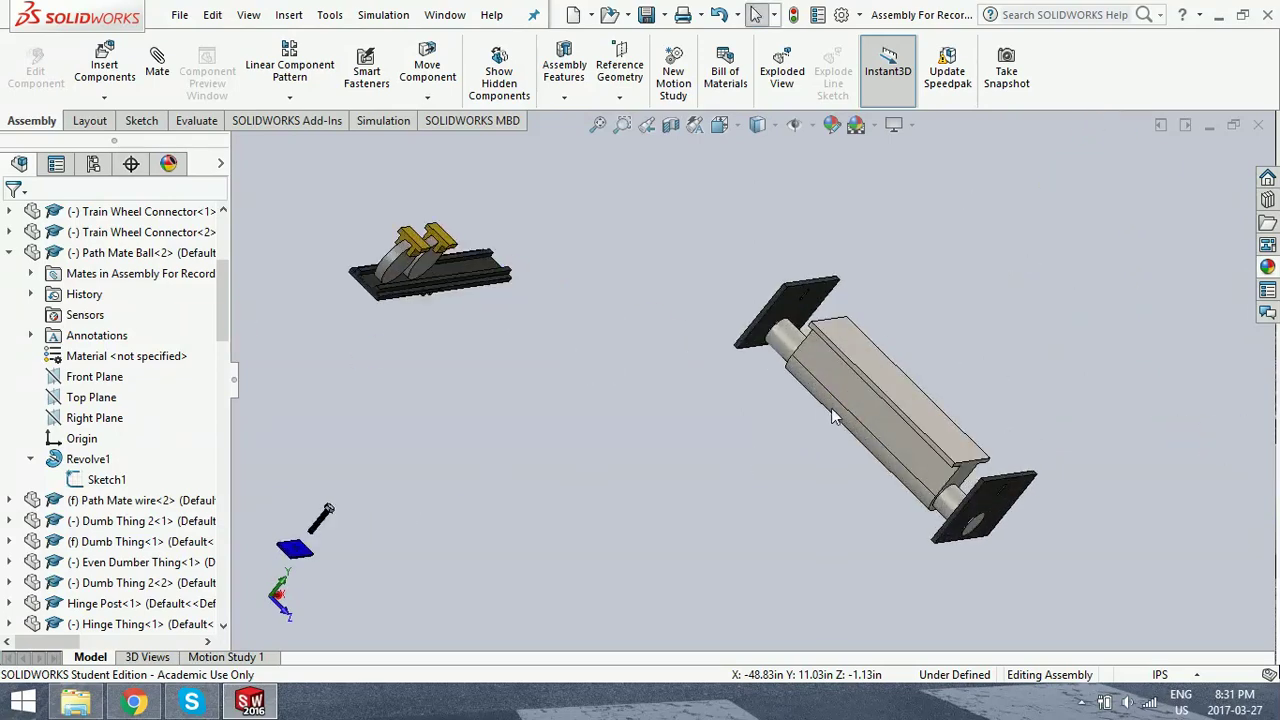
middle_click_drag(820, 395, 811, 446)
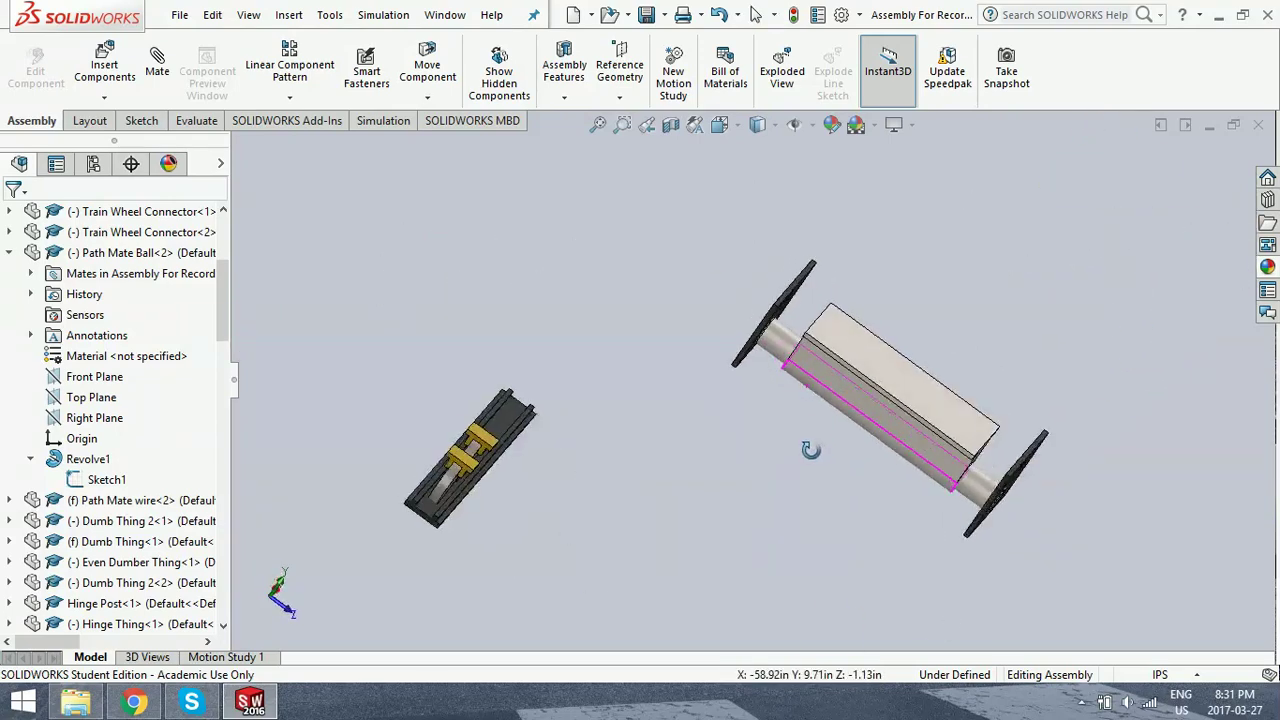
right_click(900, 378)
left_click(873, 465)
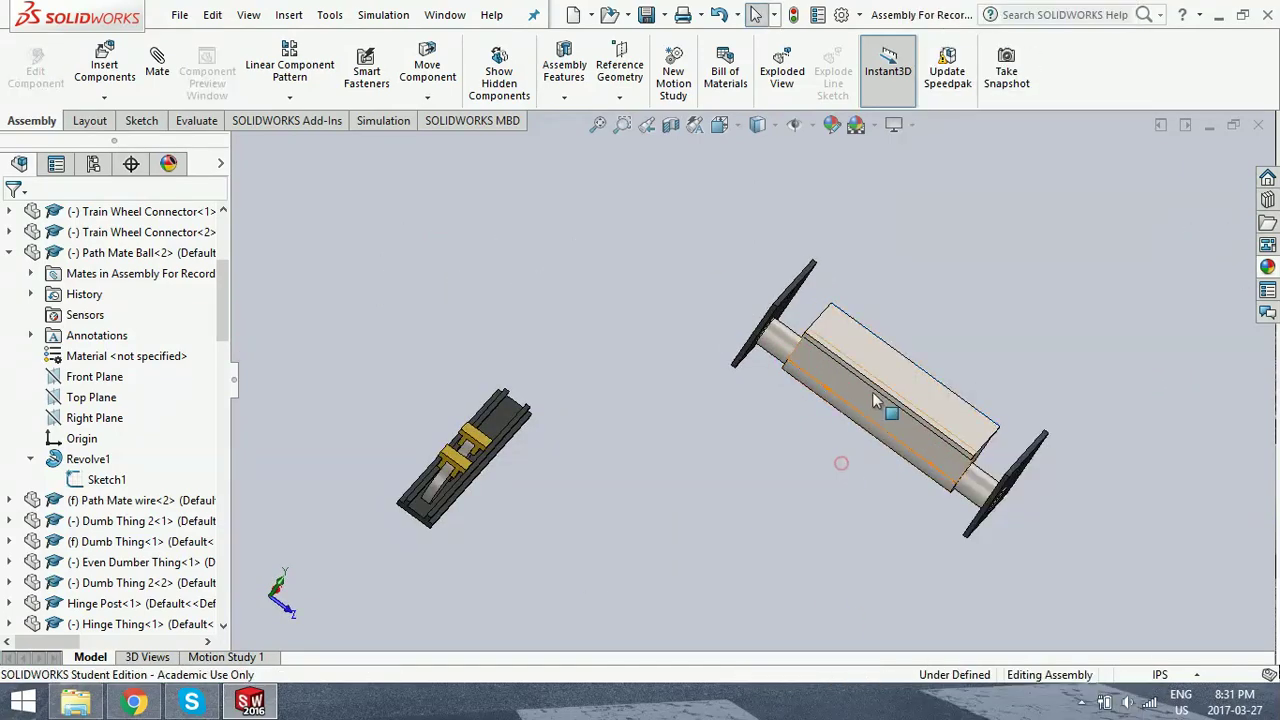
left_click(9, 253)
left_click(157, 62)
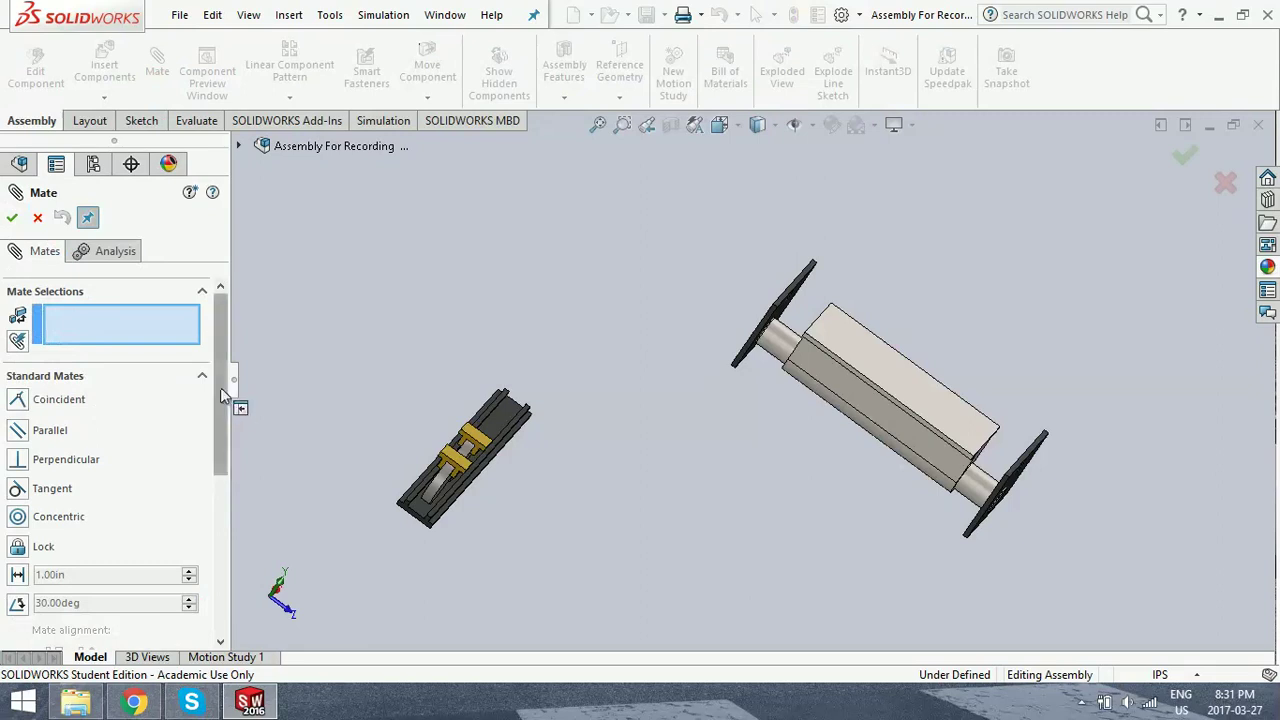
- Choose the advanced Distance limit mate with a 7.00in maximum and 0.00in minimum
scroll(210, 475, "down", 3)
left_click(76, 507)
left_click_drag(223, 456, 211, 370)
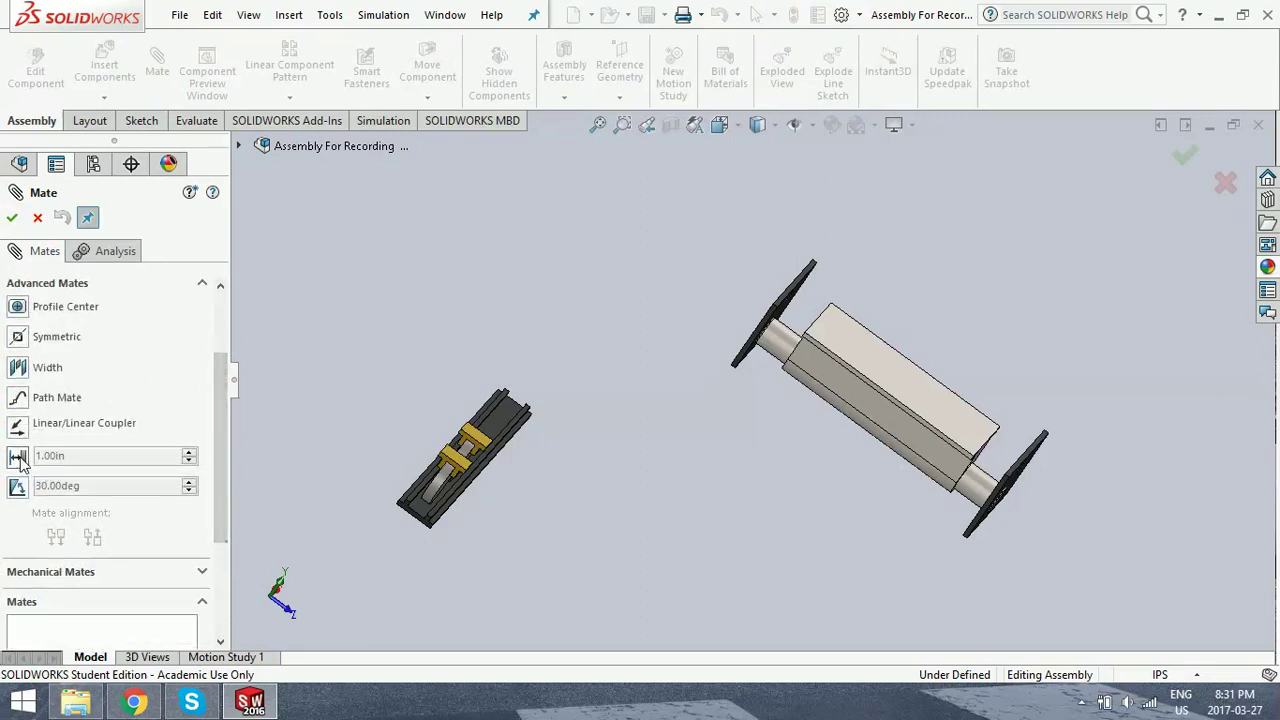
left_click(18, 457)
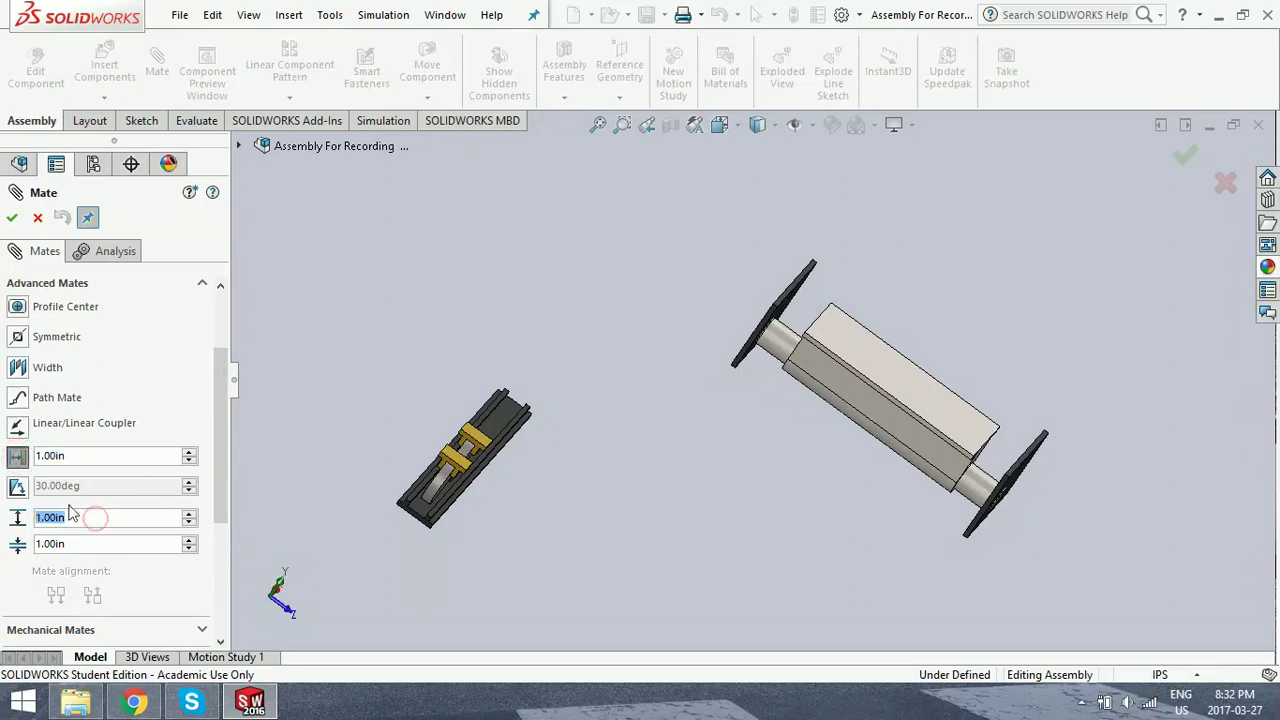
type("7")
key("Return")
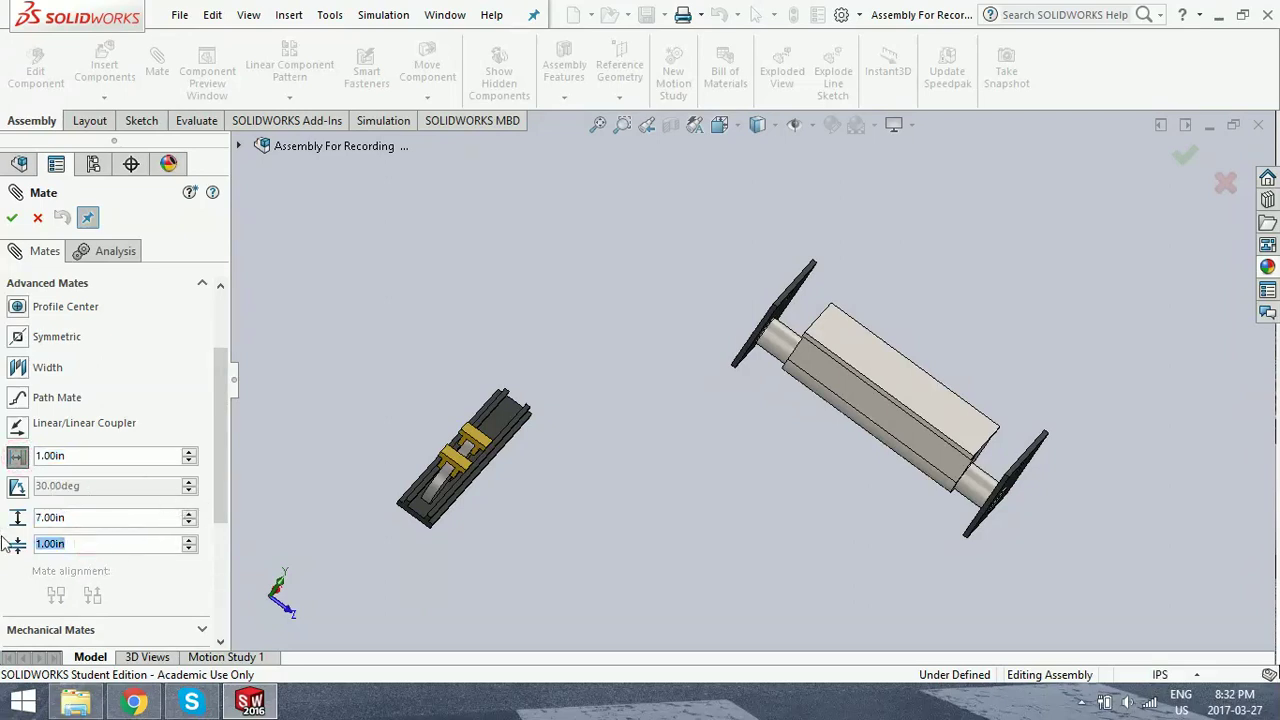
- Apply LimitDistance1 between the box and plate faces, test the plate's travel by dragging, and close Mate
scroll(780, 348, "down", 5)
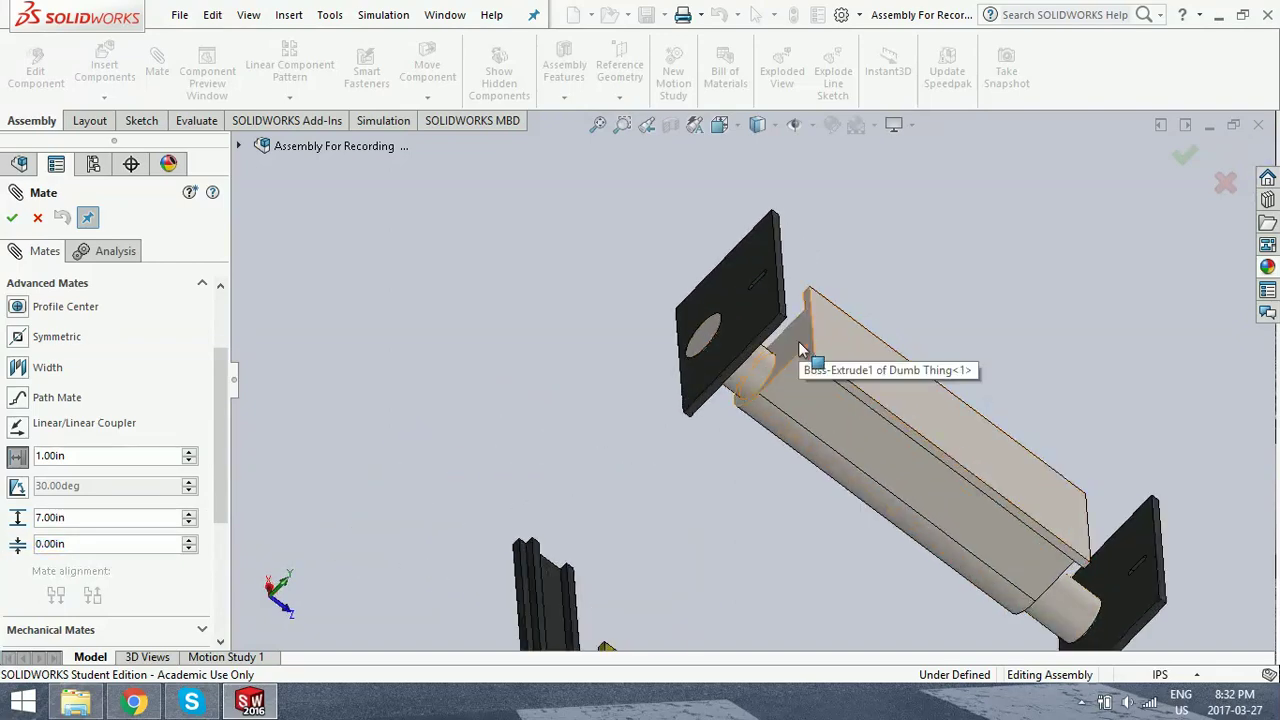
left_click(800, 350)
middle_click_drag(870, 292, 720, 305)
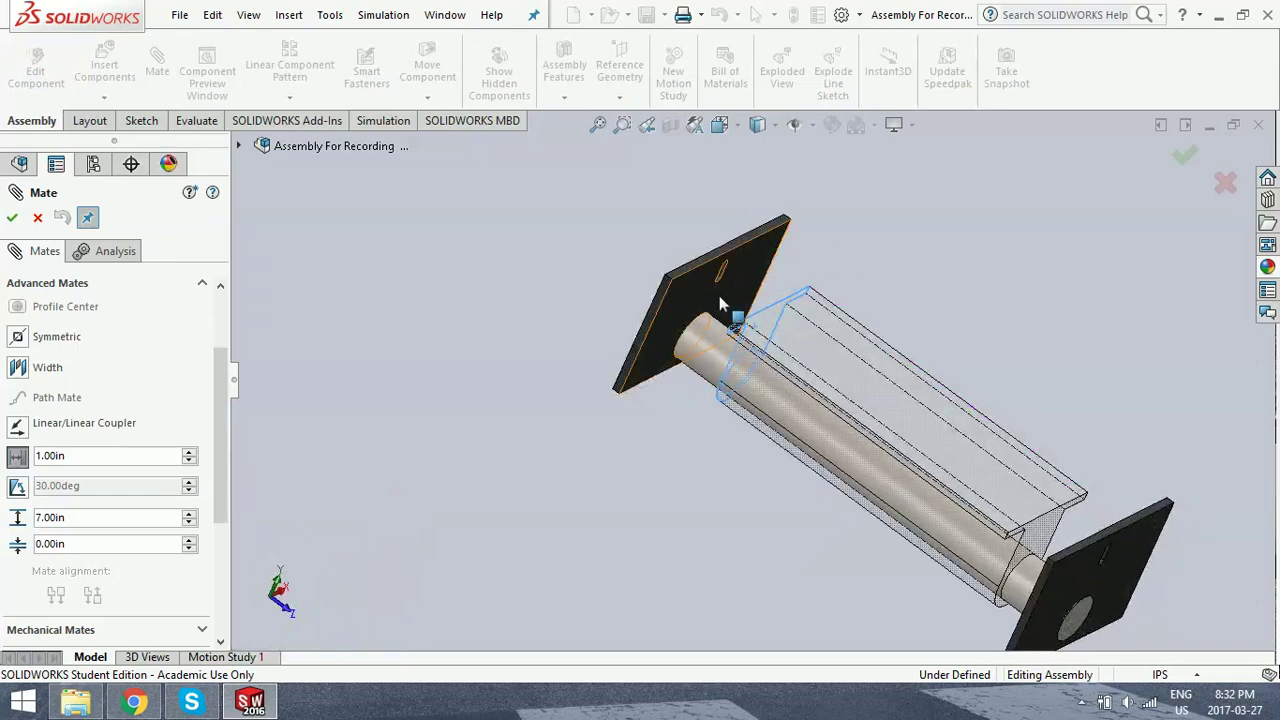
left_click(711, 297)
left_click(13, 217)
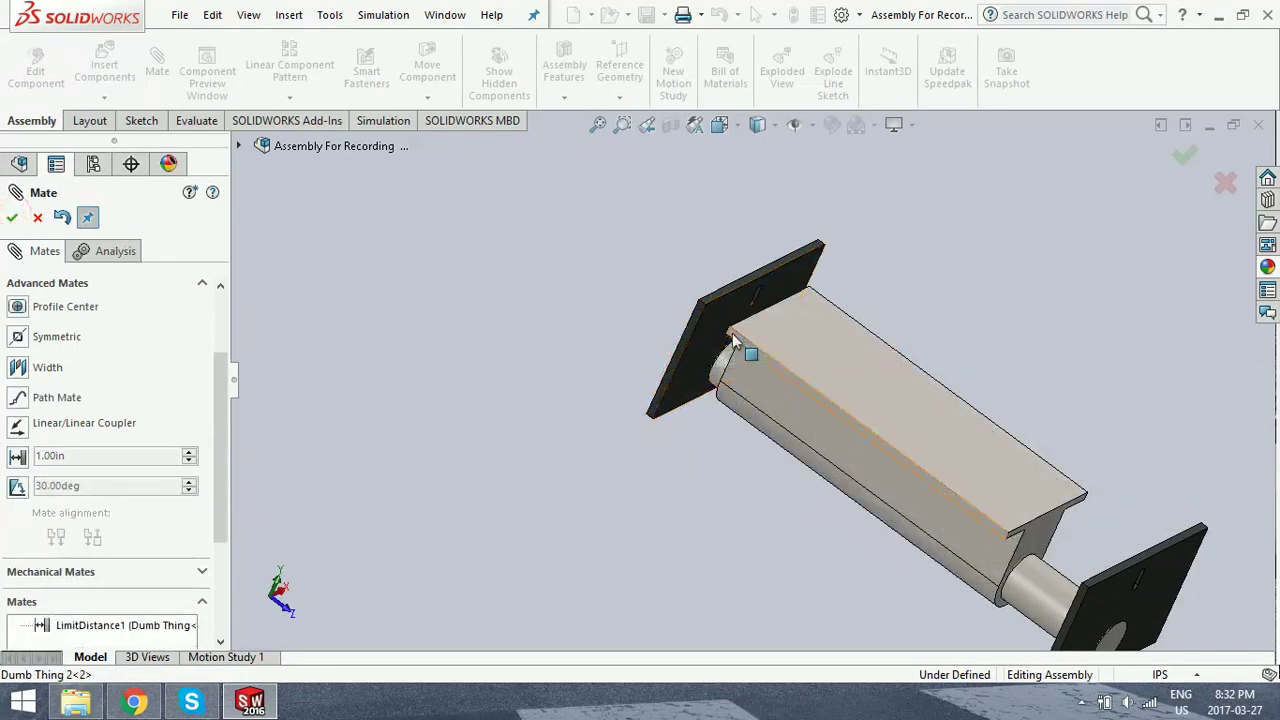
left_click_drag(710, 340, 754, 378)
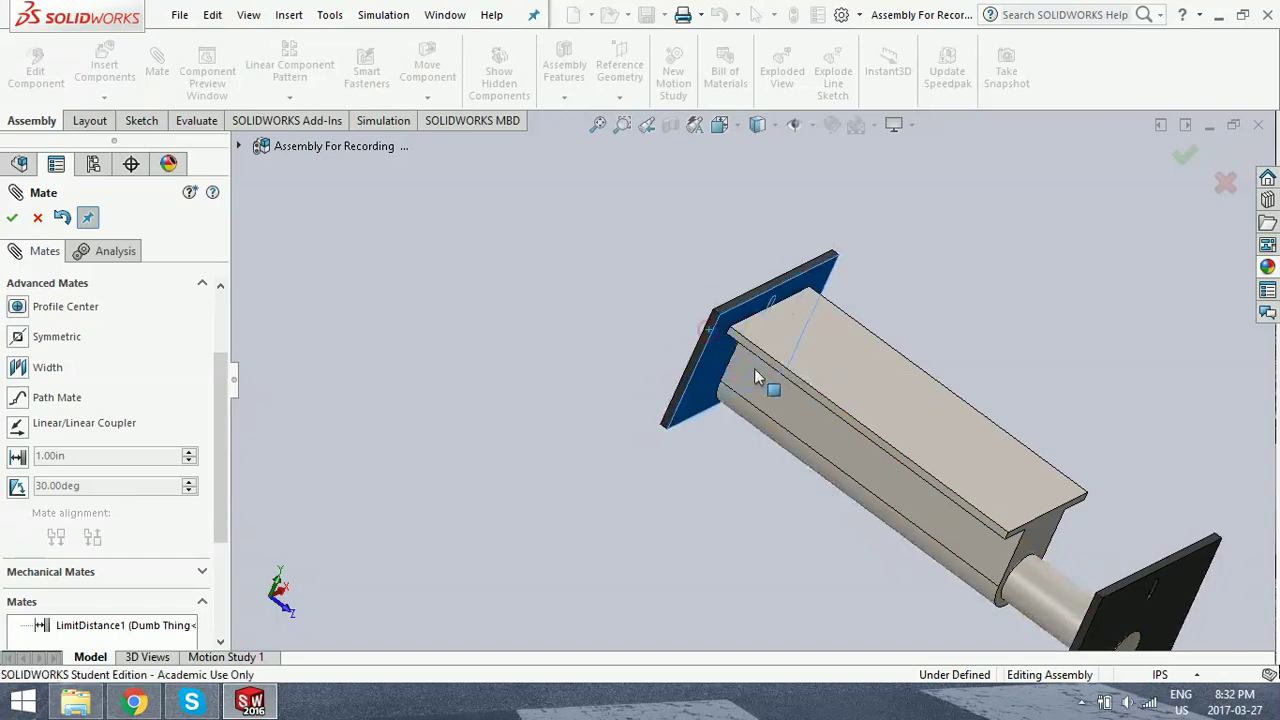
left_click_drag(700, 332, 467, 317)
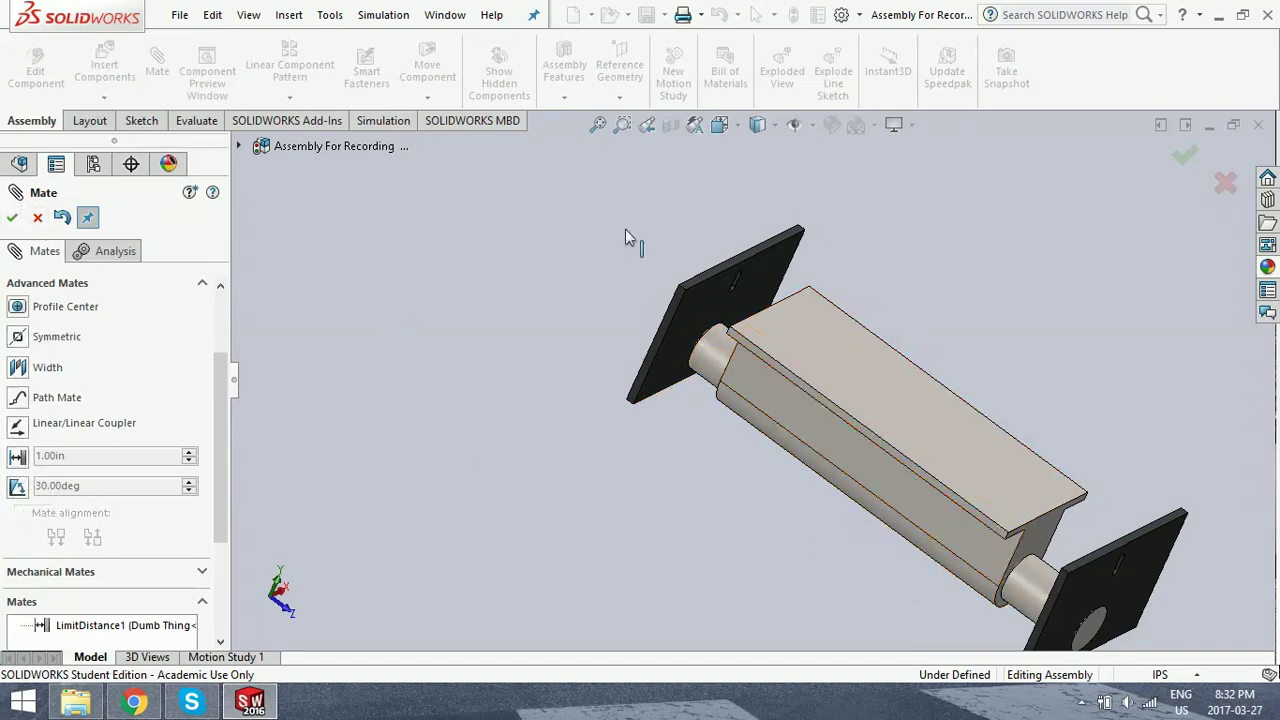
left_click(13, 219)
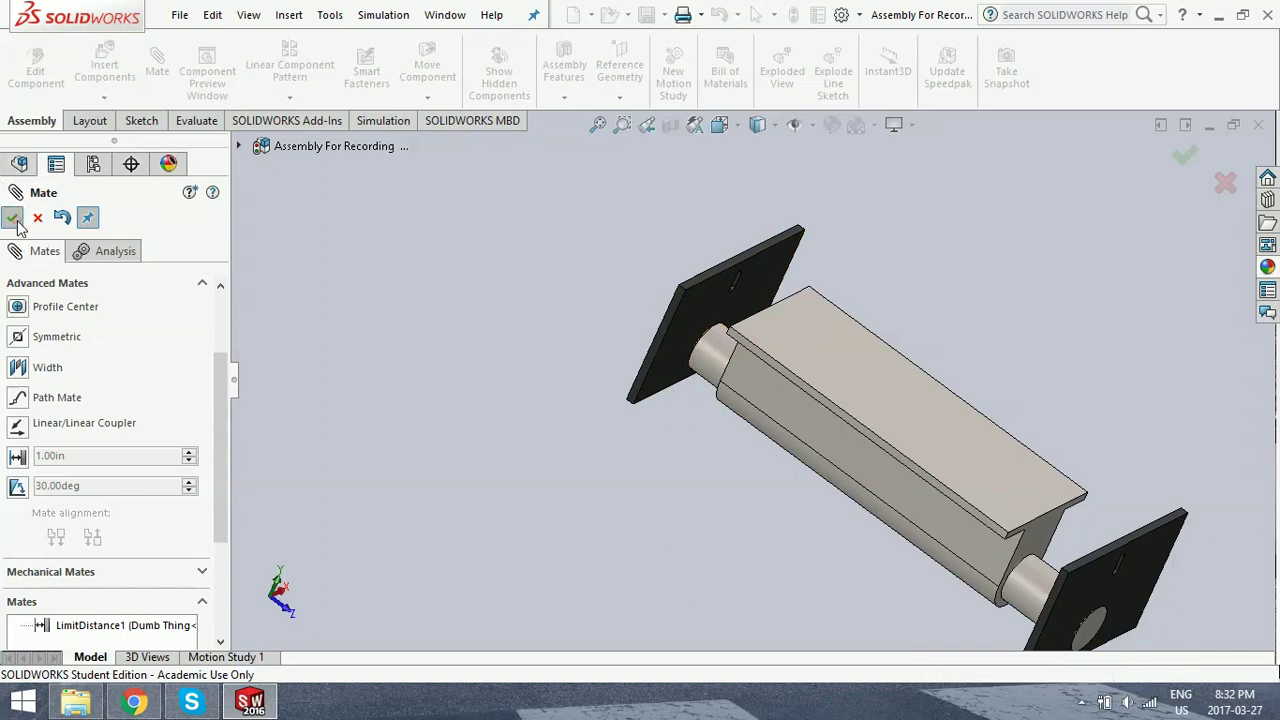
- Make the parts' temporary axes visible in the assembly
key("f")
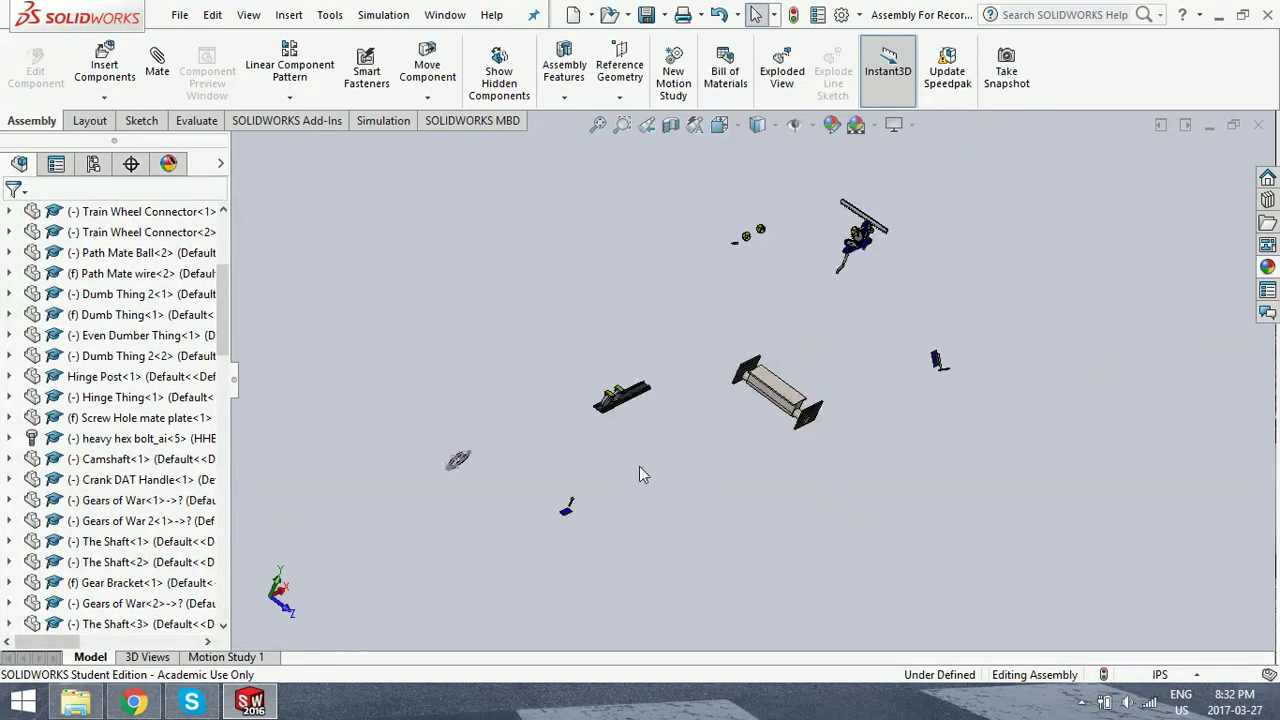
scroll(781, 471, "down", 2)
middle_click_drag(781, 471, 455, 501)
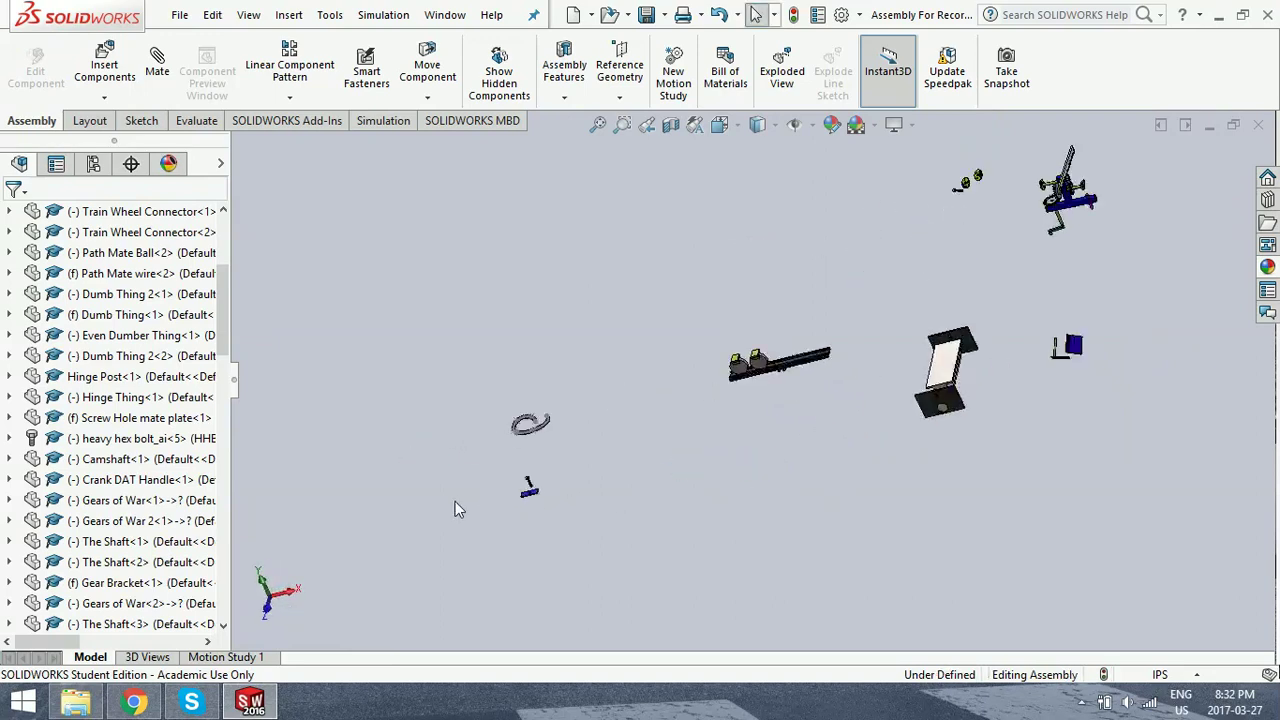
scroll(455, 501, "down", 5)
scroll(730, 392, "down", 5)
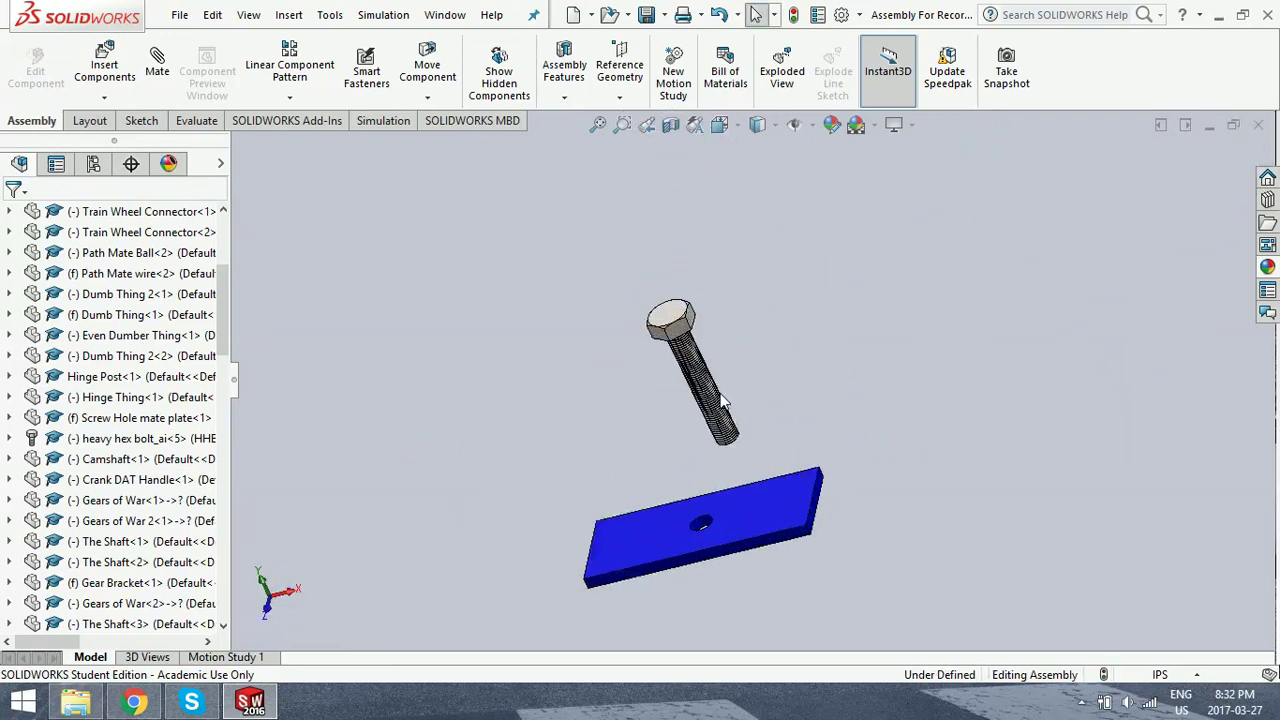
left_click(796, 124)
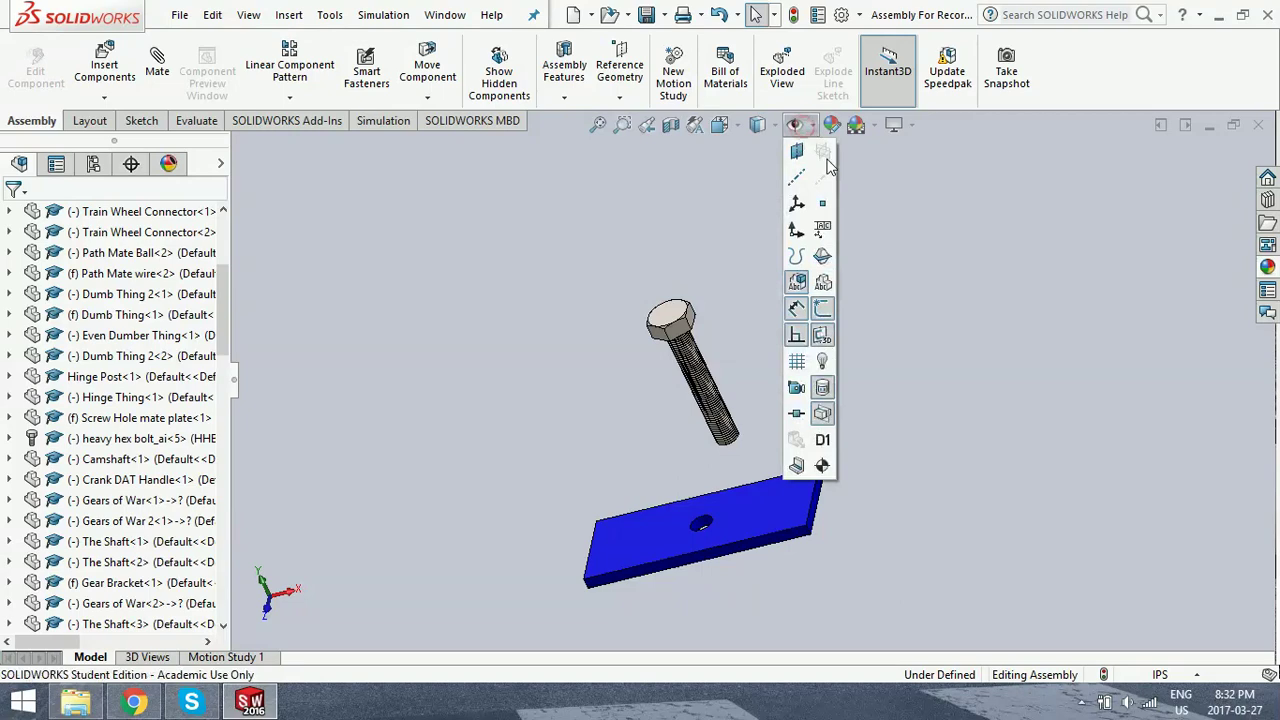
left_click(797, 411)
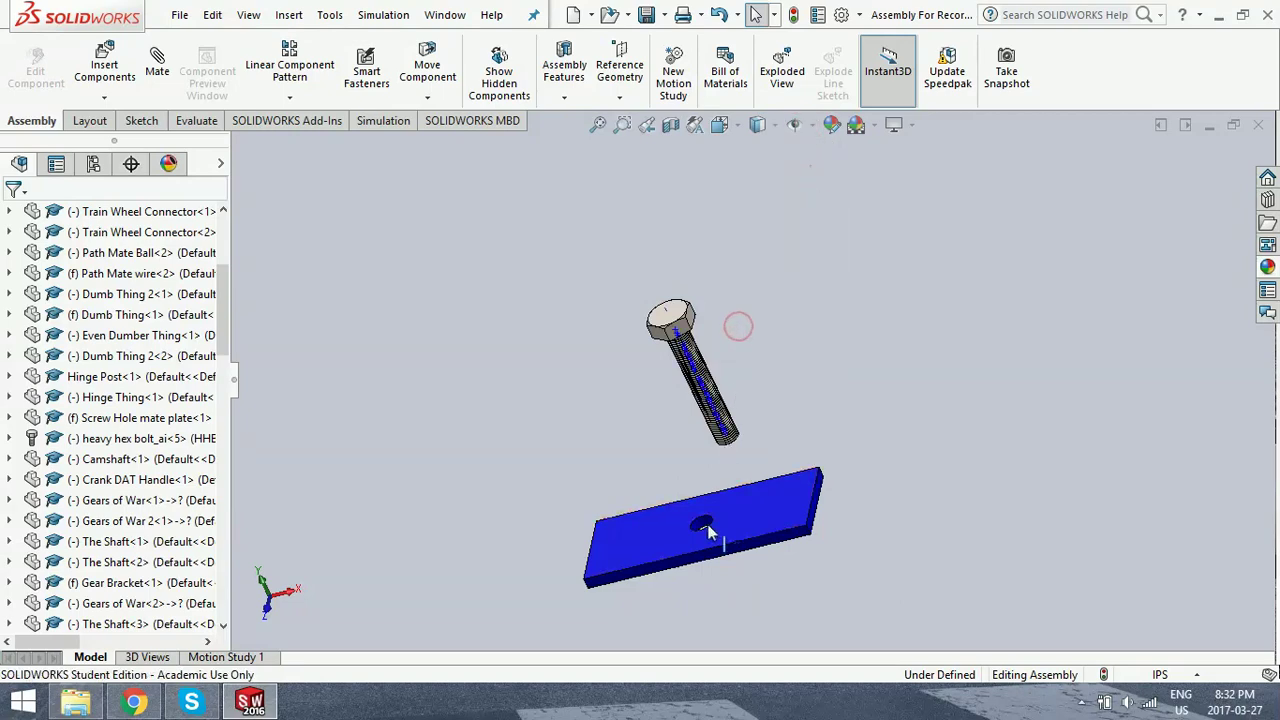
- Add a Screw mechanical mate between the hex bolt's axis and the plate hole's axis
left_click(157, 62)
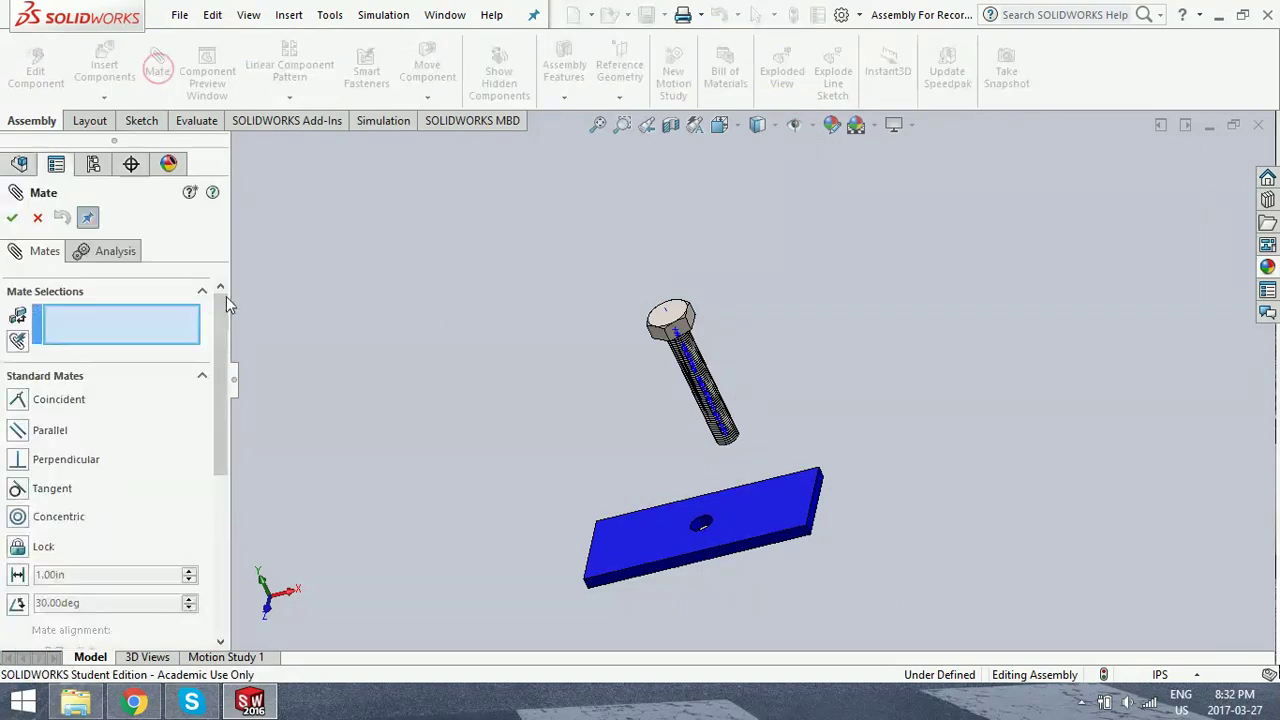
left_click_drag(224, 318, 223, 462)
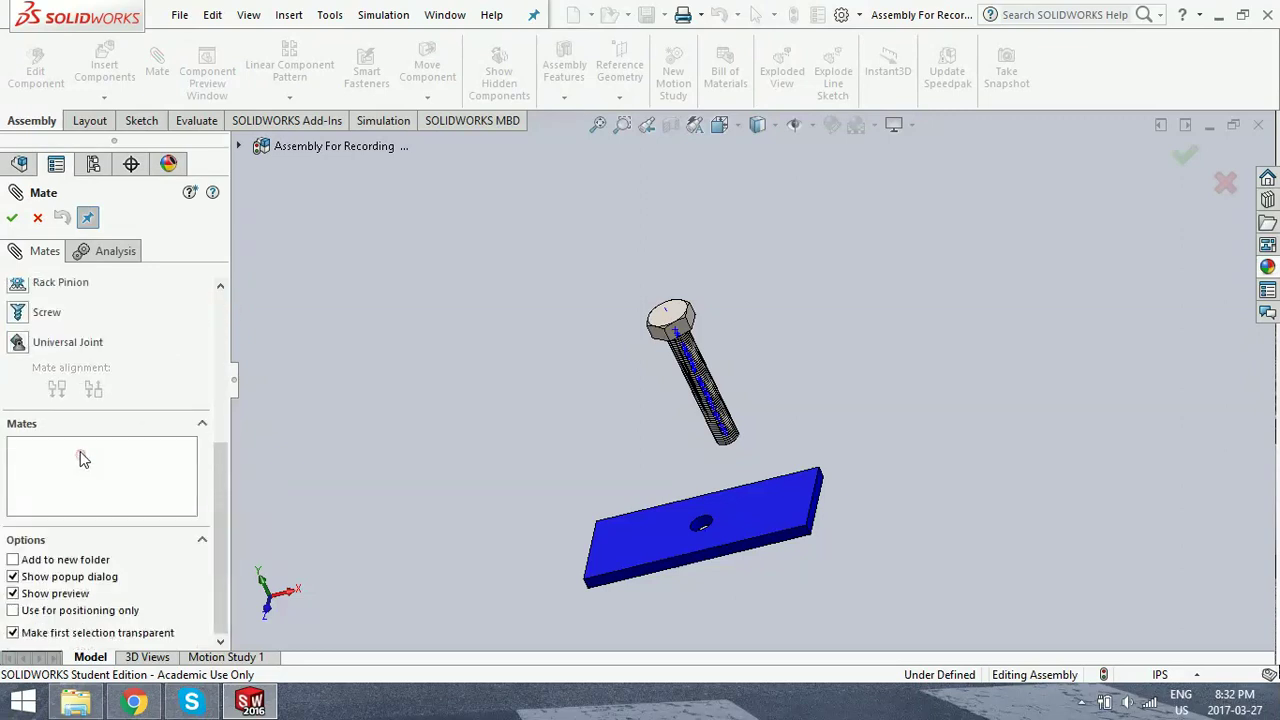
left_click(17, 312)
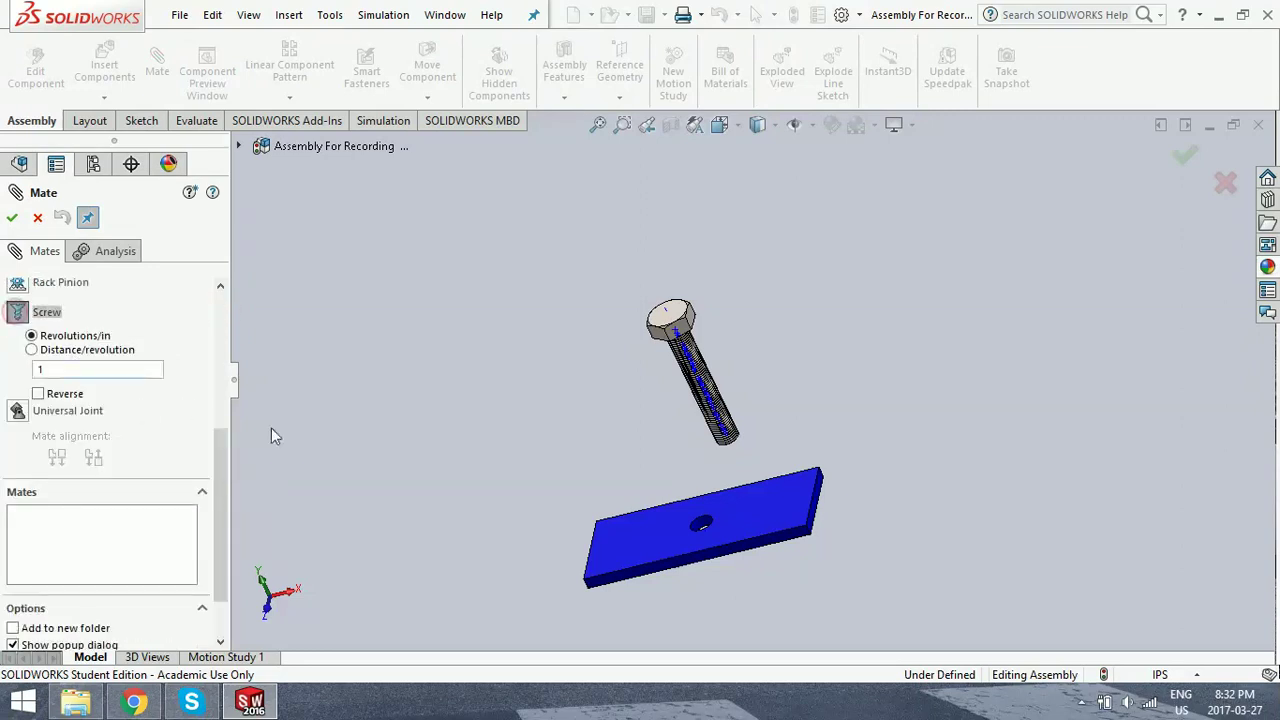
left_click_drag(221, 470, 221, 332)
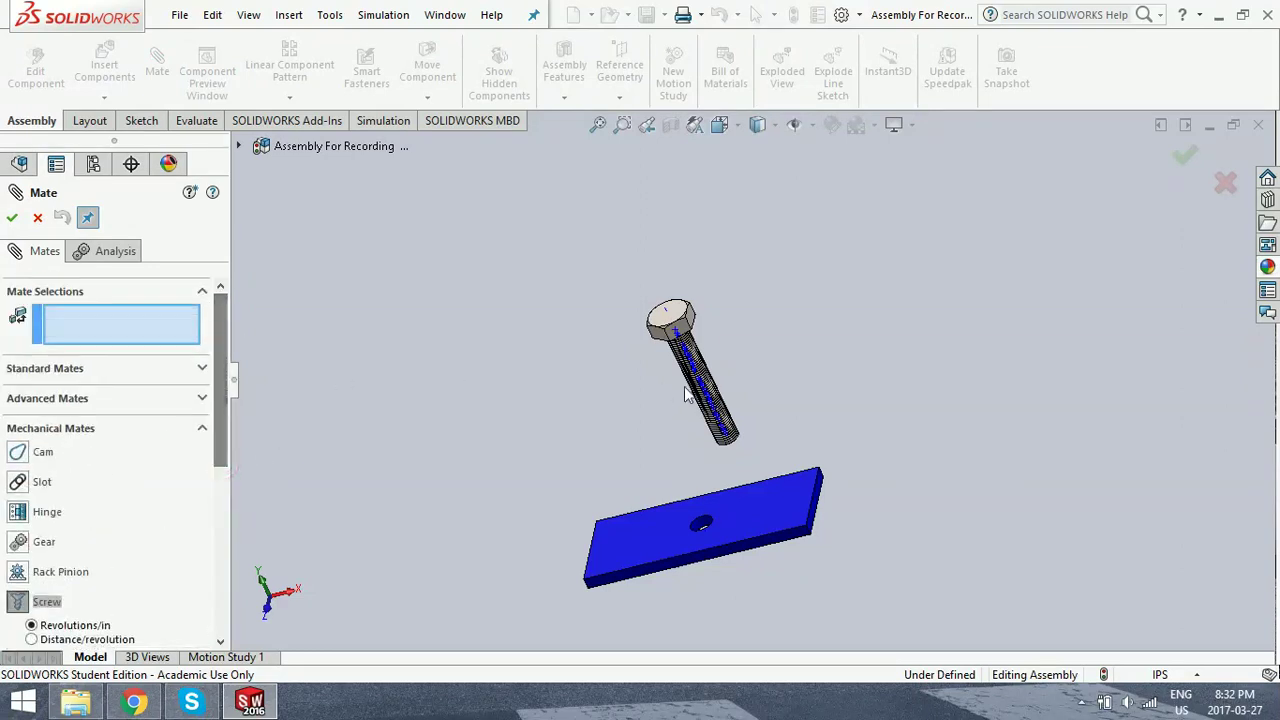
scroll(655, 318, "down", 4)
left_click(651, 317)
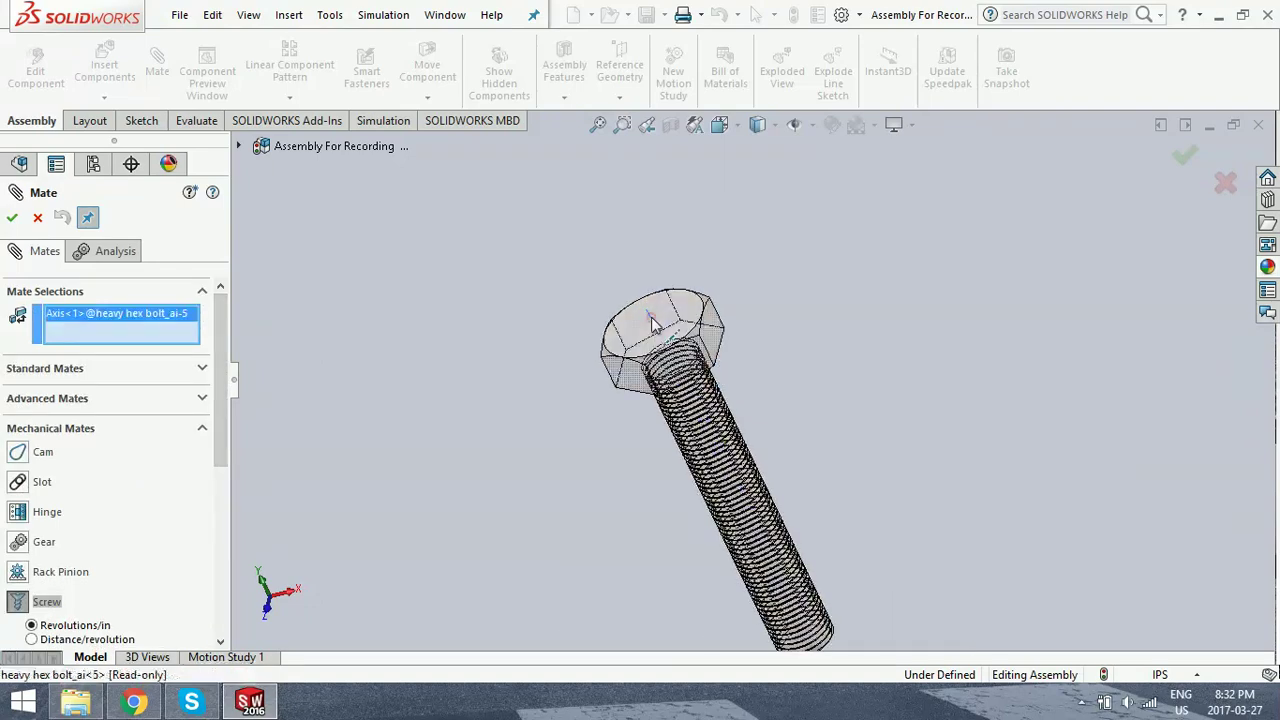
scroll(670, 540, "up", 4)
scroll(720, 555, "down", 5)
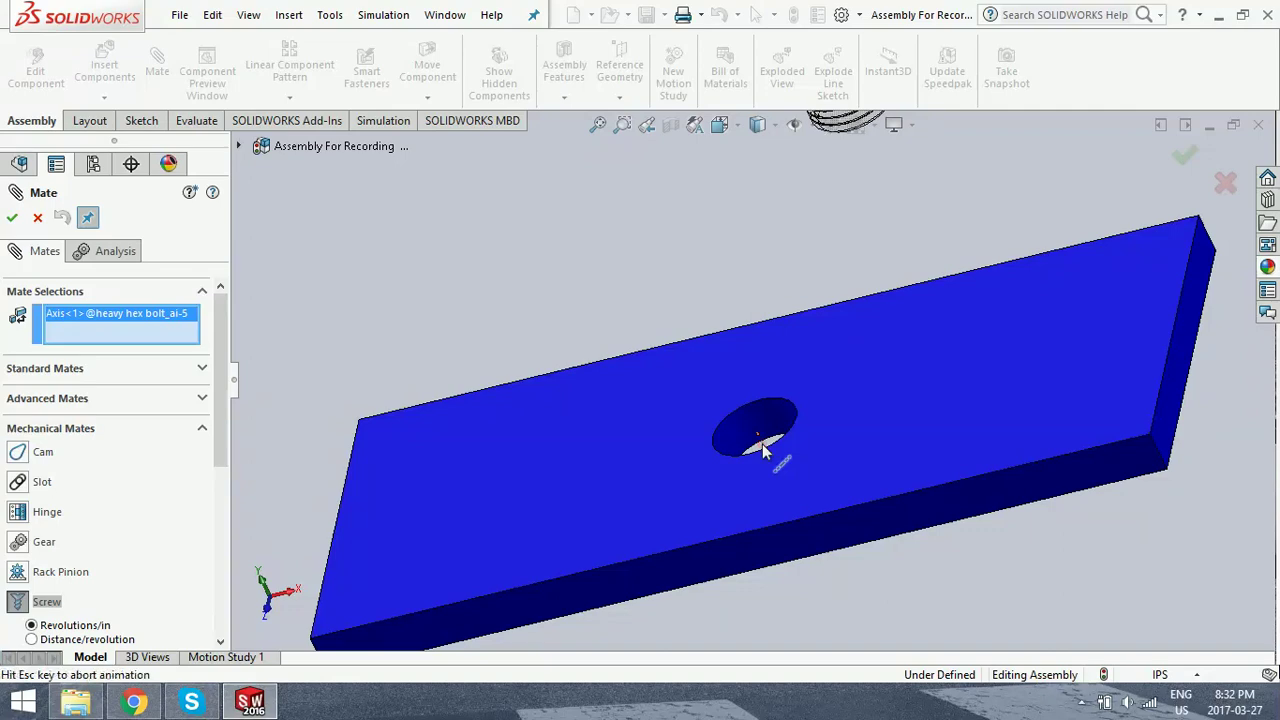
left_click(763, 452)
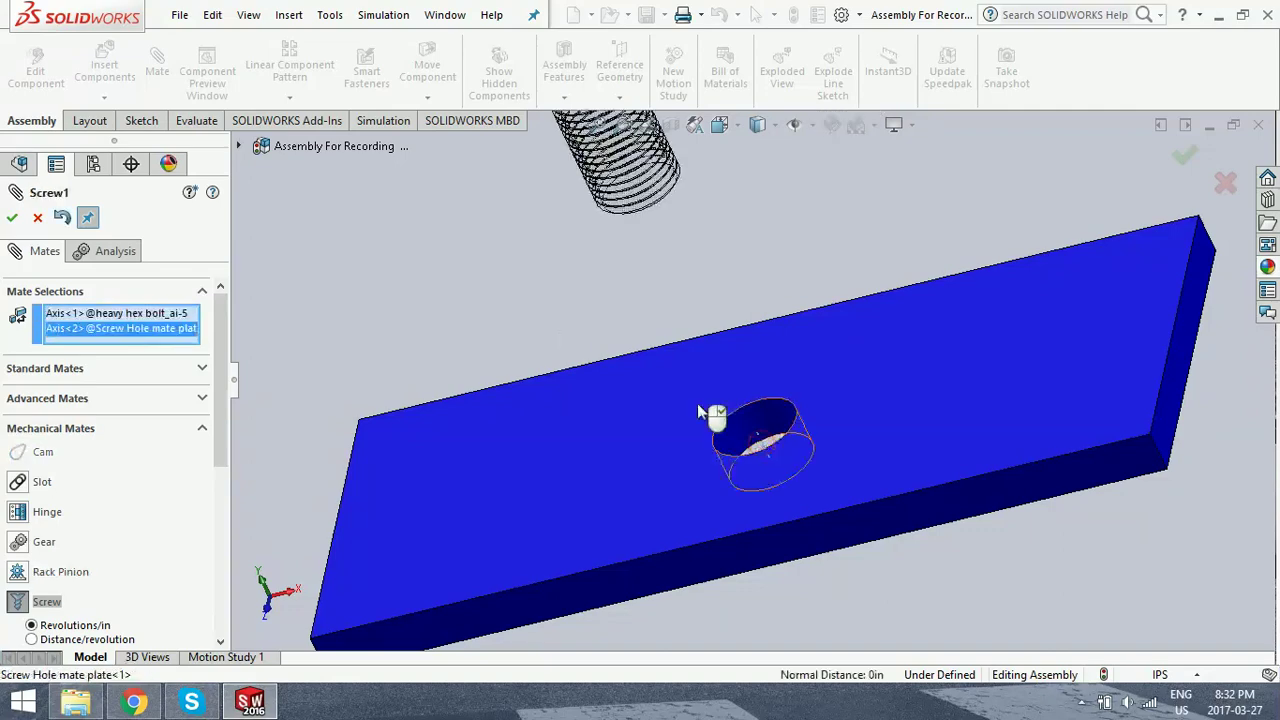
left_click(11, 218)
scroll(722, 235, "up", 4)
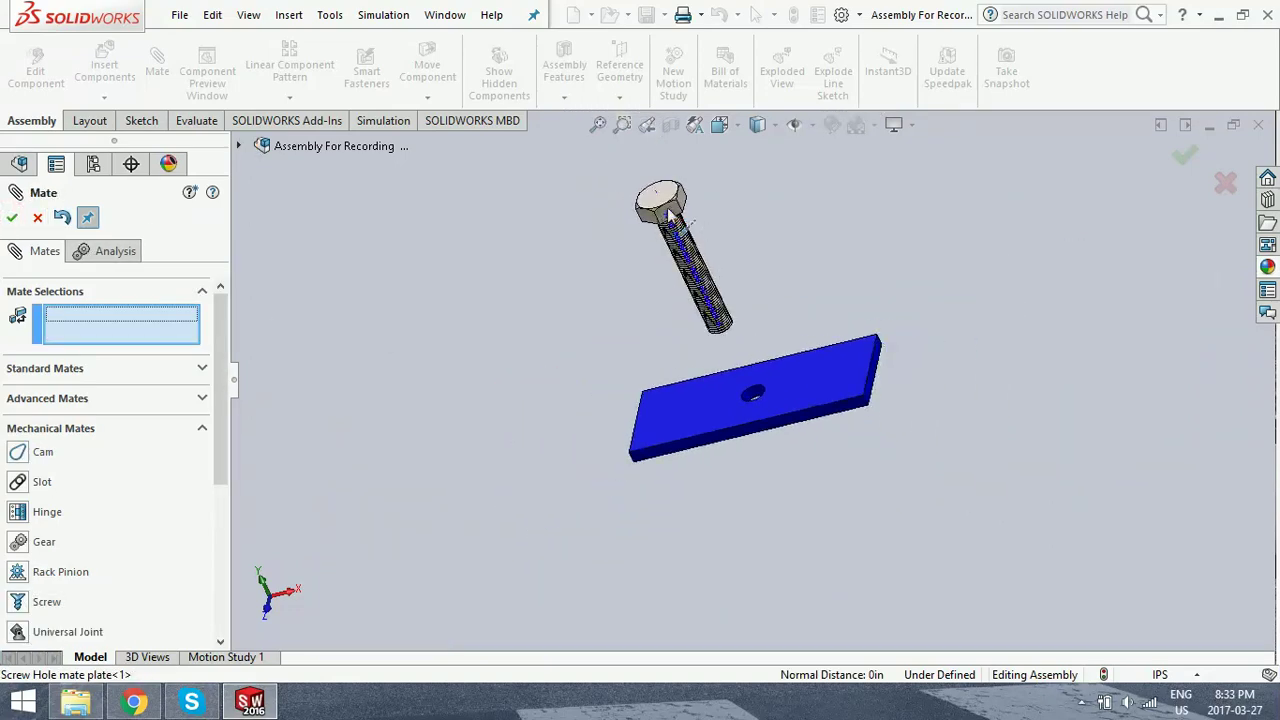
left_click(11, 218)
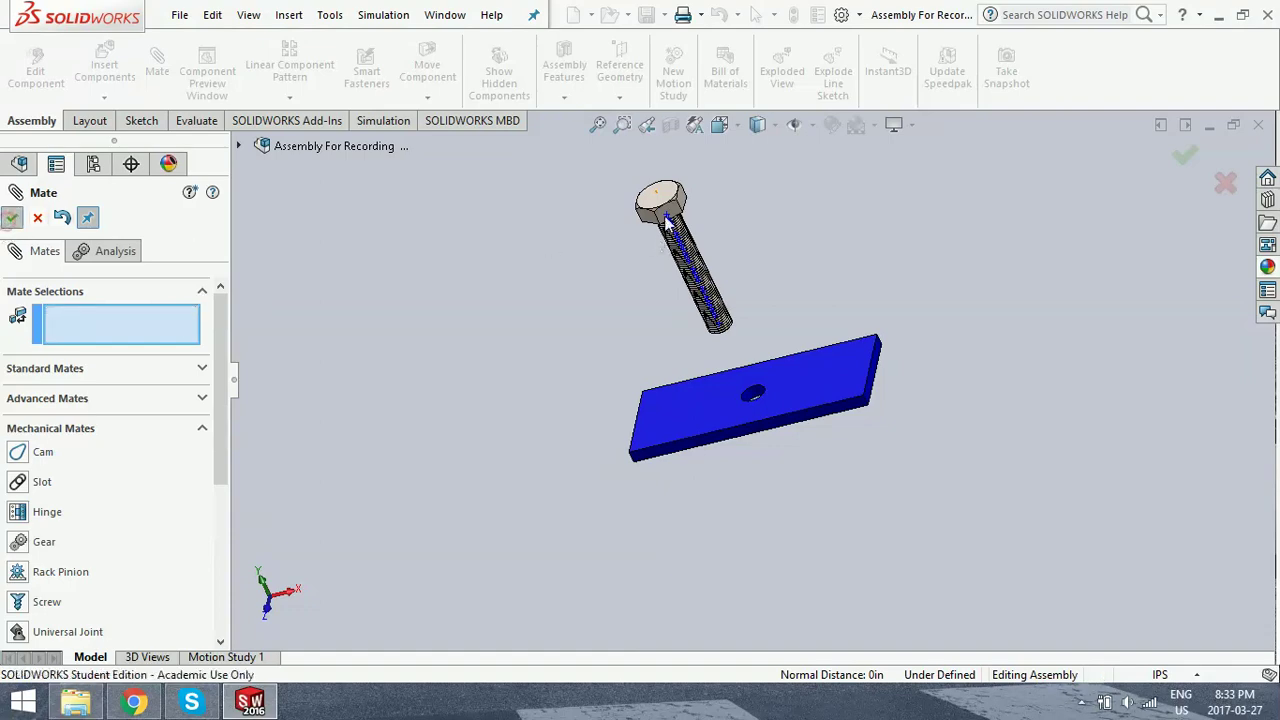
- Drag the bolt down through the plate hole and fit the assembly in view
left_click_drag(690, 250, 939, 368)
left_click(939, 368)
key("z")
key("z")
key("z")
key("z")
key("z")
key("z")
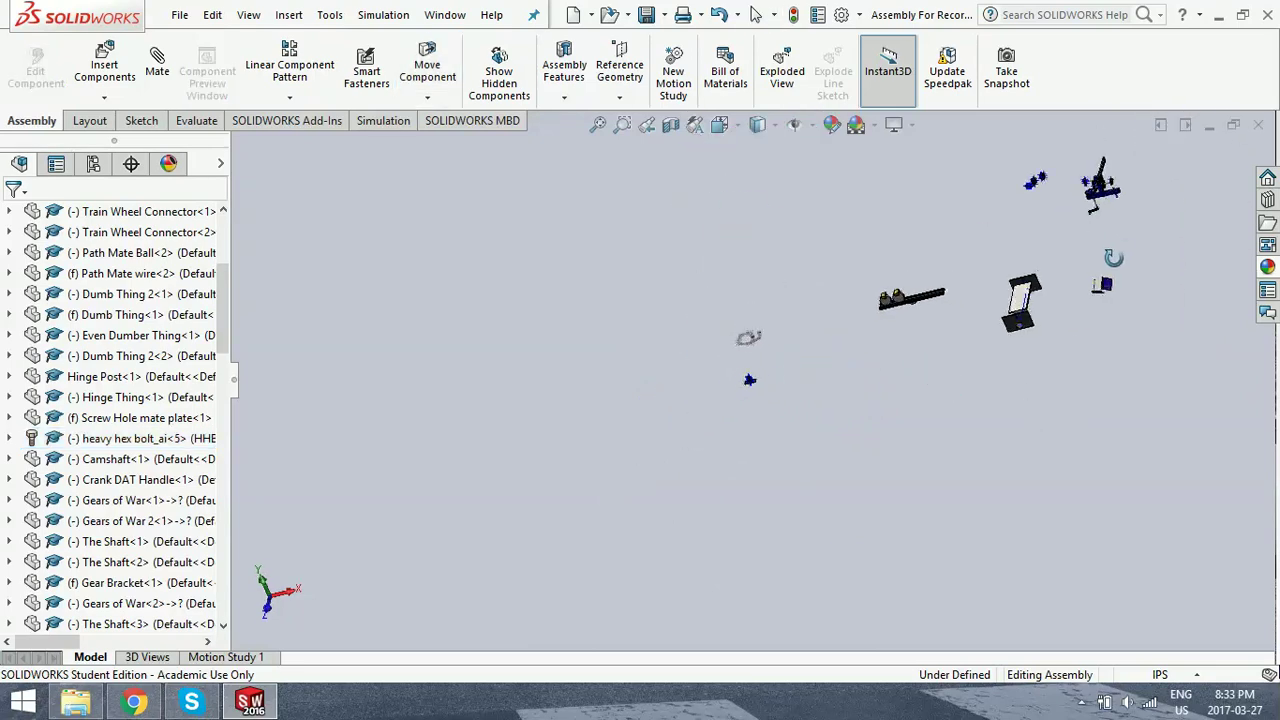
- Zoom to the yellow hinge post and purple panel, orbit to look down, and expand Mechanical Mates in a new mate
scroll(1000, 330, "down", 6)
scroll(770, 410, "down", 3)
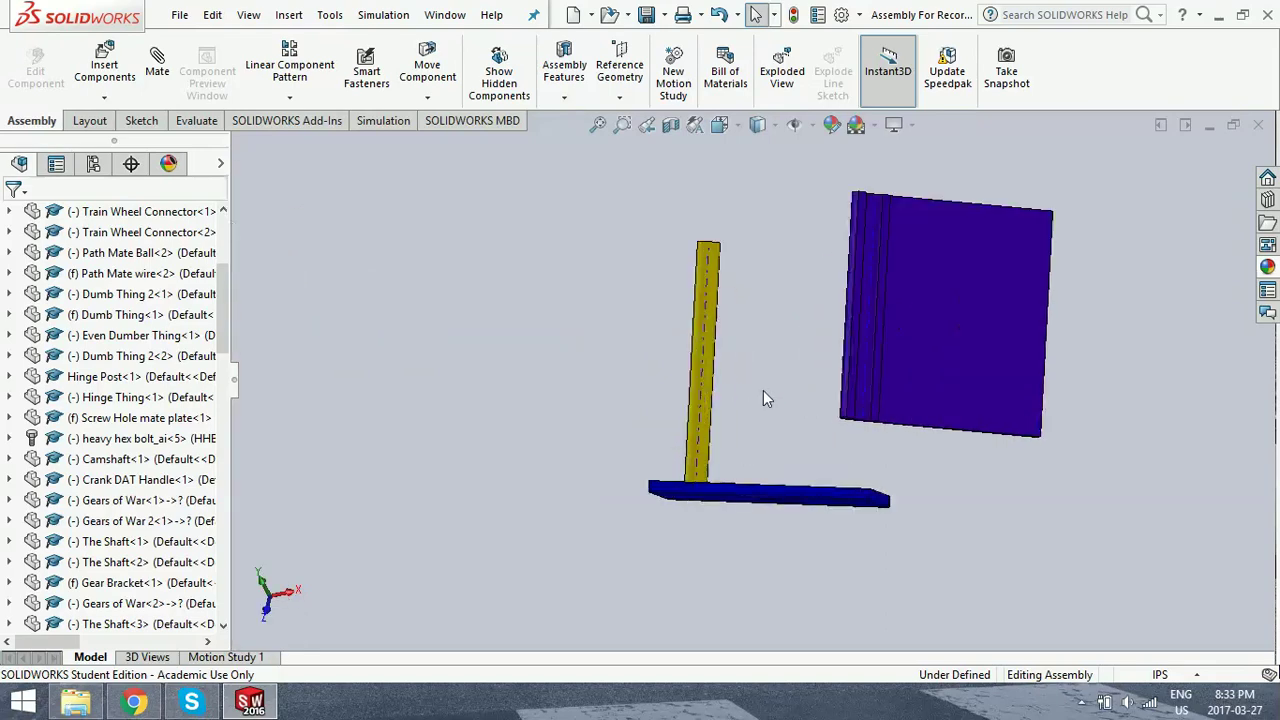
middle_click_drag(785, 297, 785, 403)
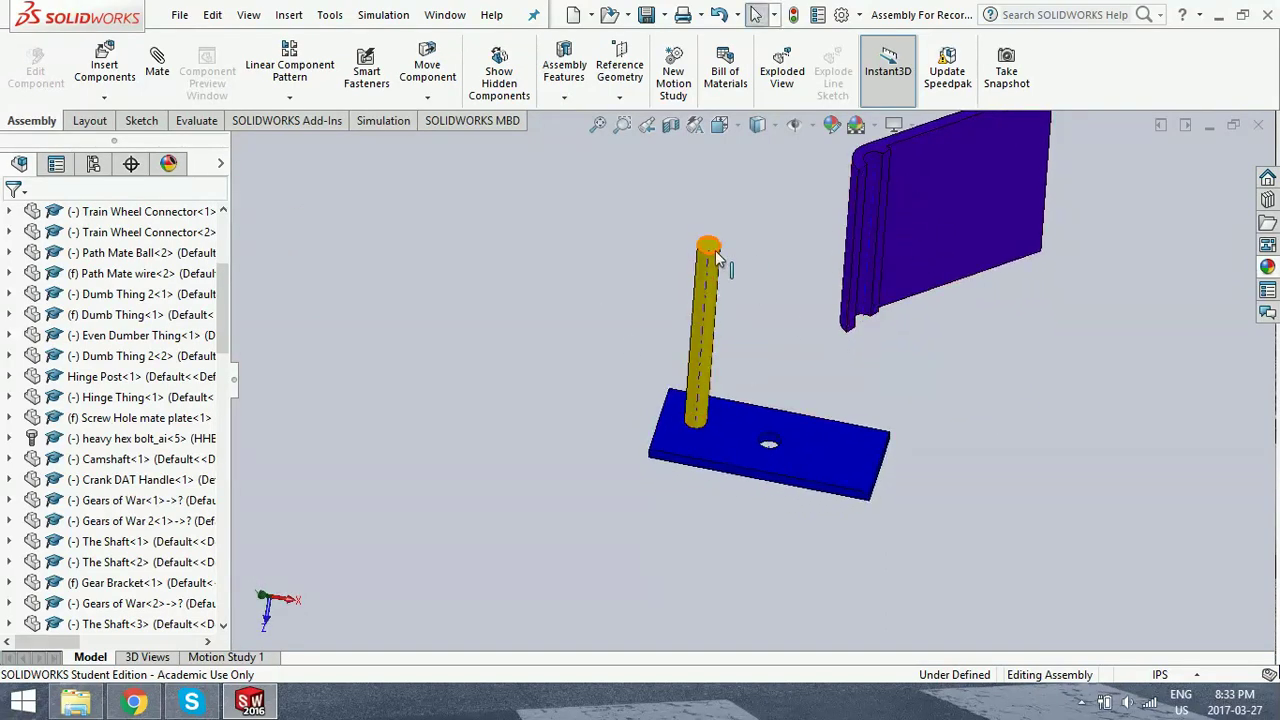
left_click(155, 70)
left_click_drag(220, 337, 231, 401)
left_click(63, 436)
- Create Hinge1 using the post and panel axes plus their top faces, then swing the panel to test
left_click(25, 376)
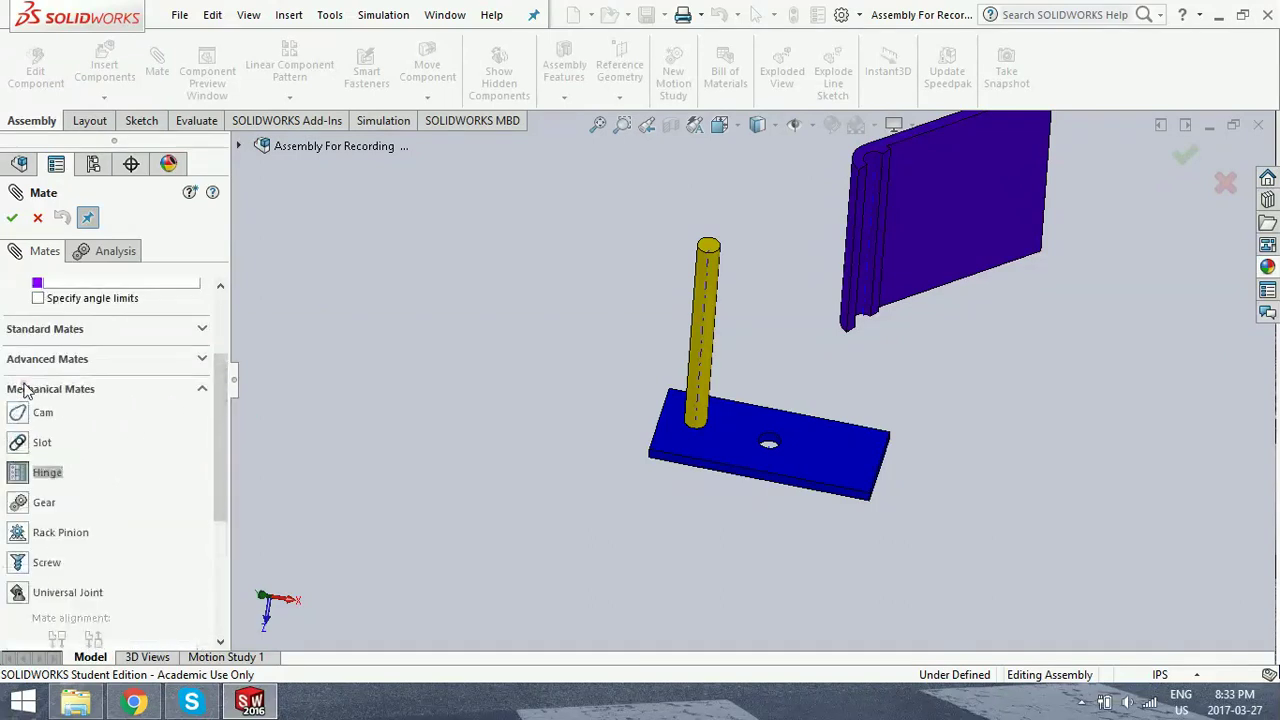
left_click_drag(218, 395, 231, 331)
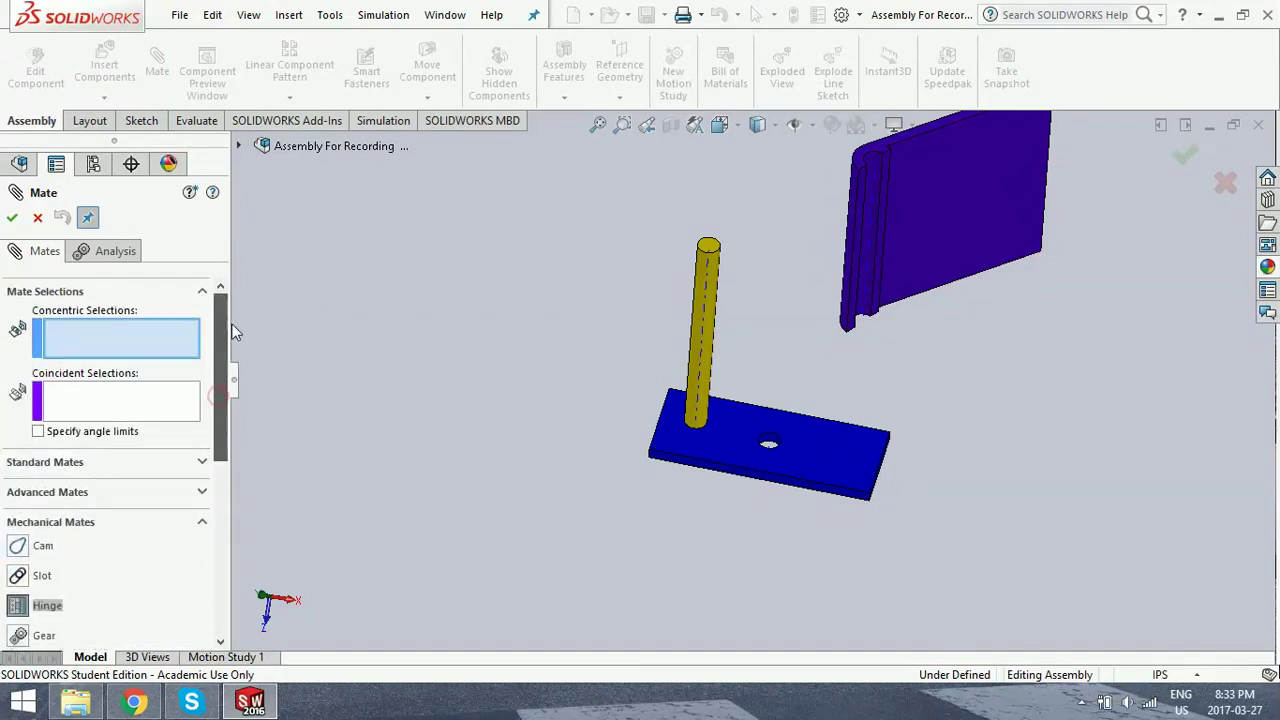
left_click(707, 315)
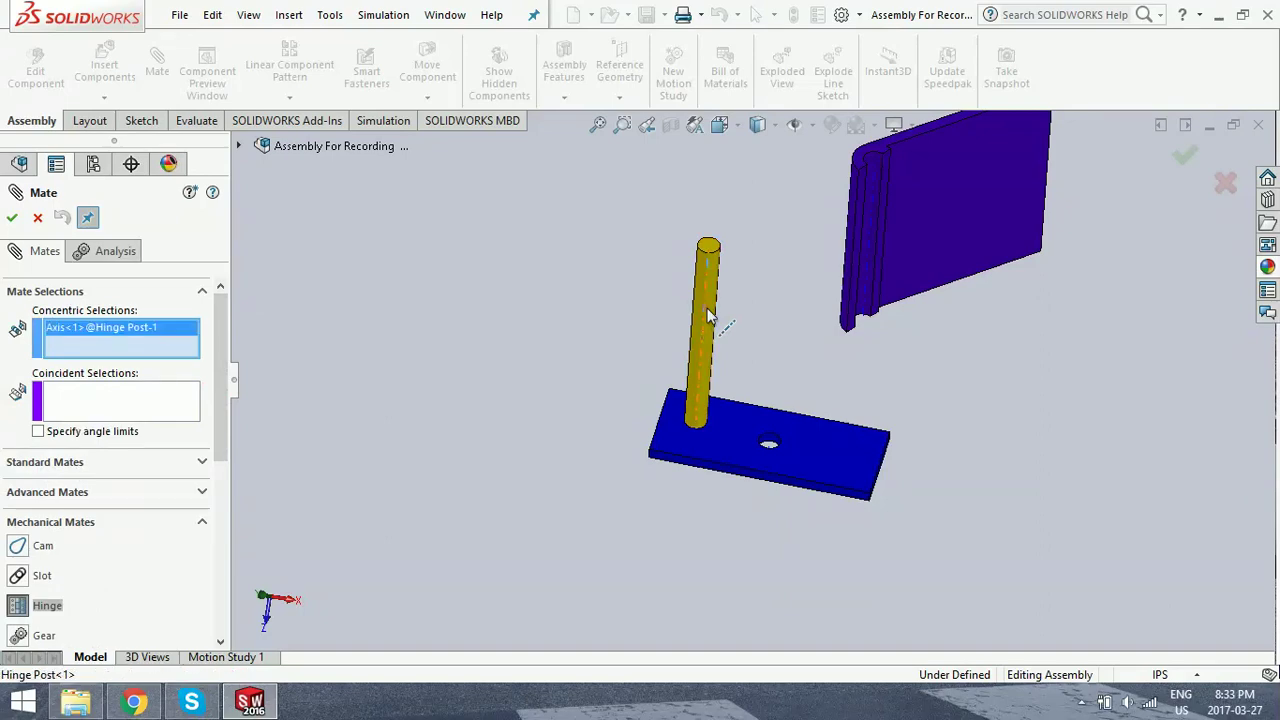
left_click(867, 263)
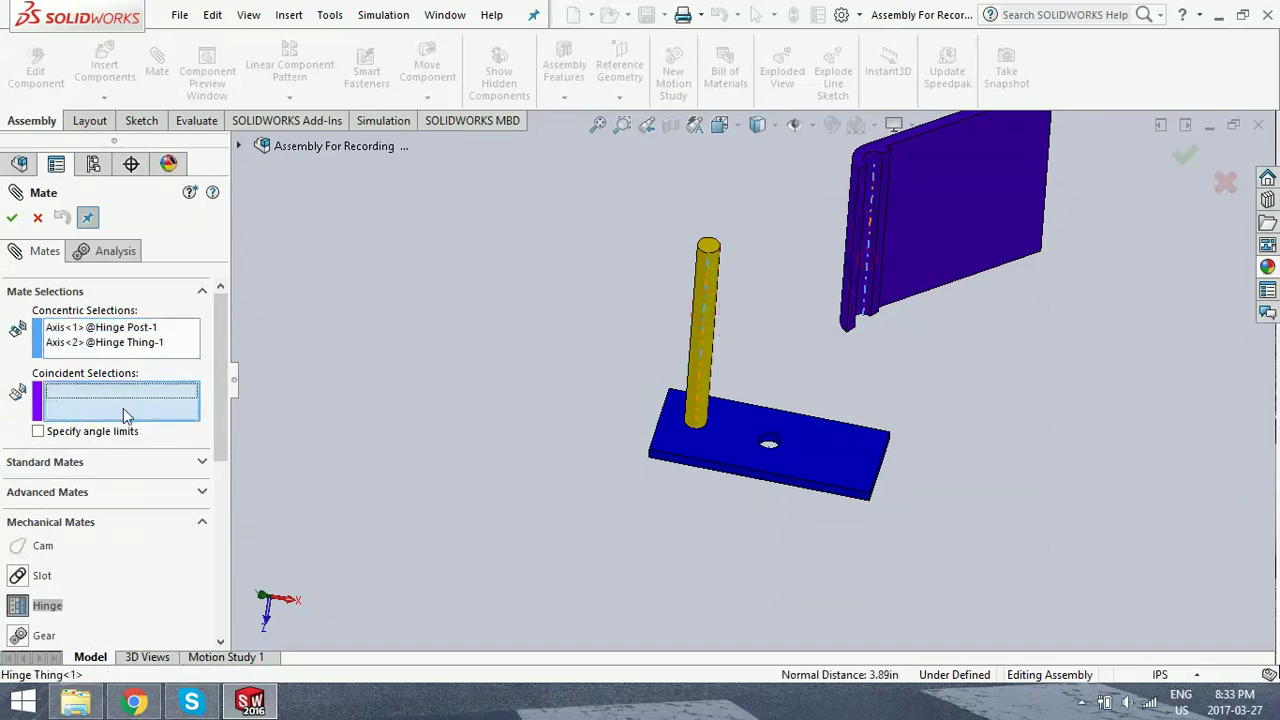
left_click(715, 255)
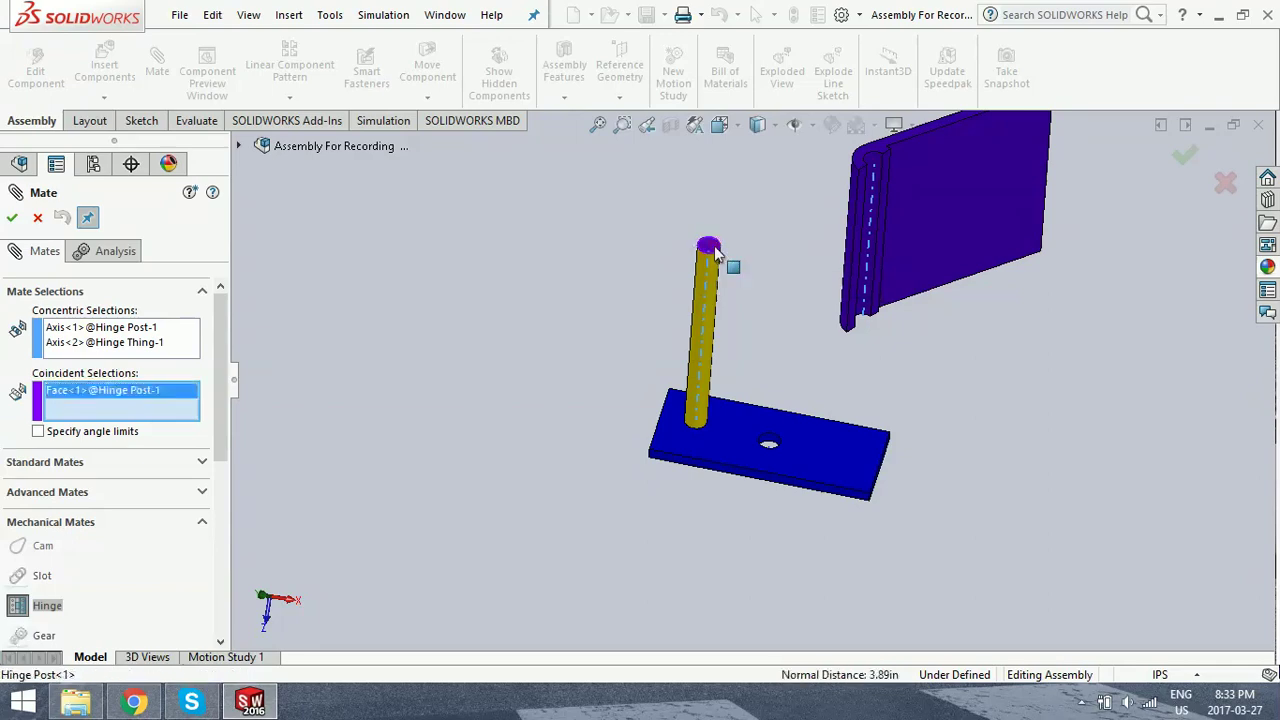
left_click(866, 157)
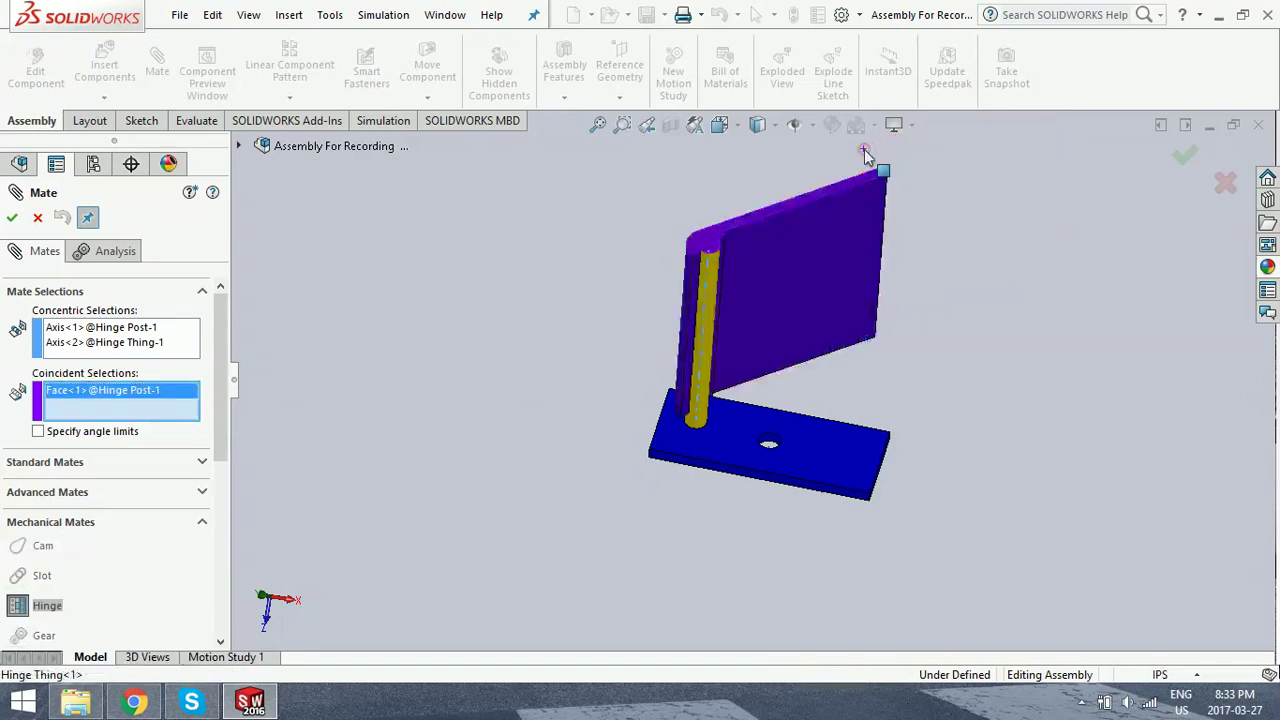
left_click(16, 218)
left_click_drag(794, 252, 787, 480)
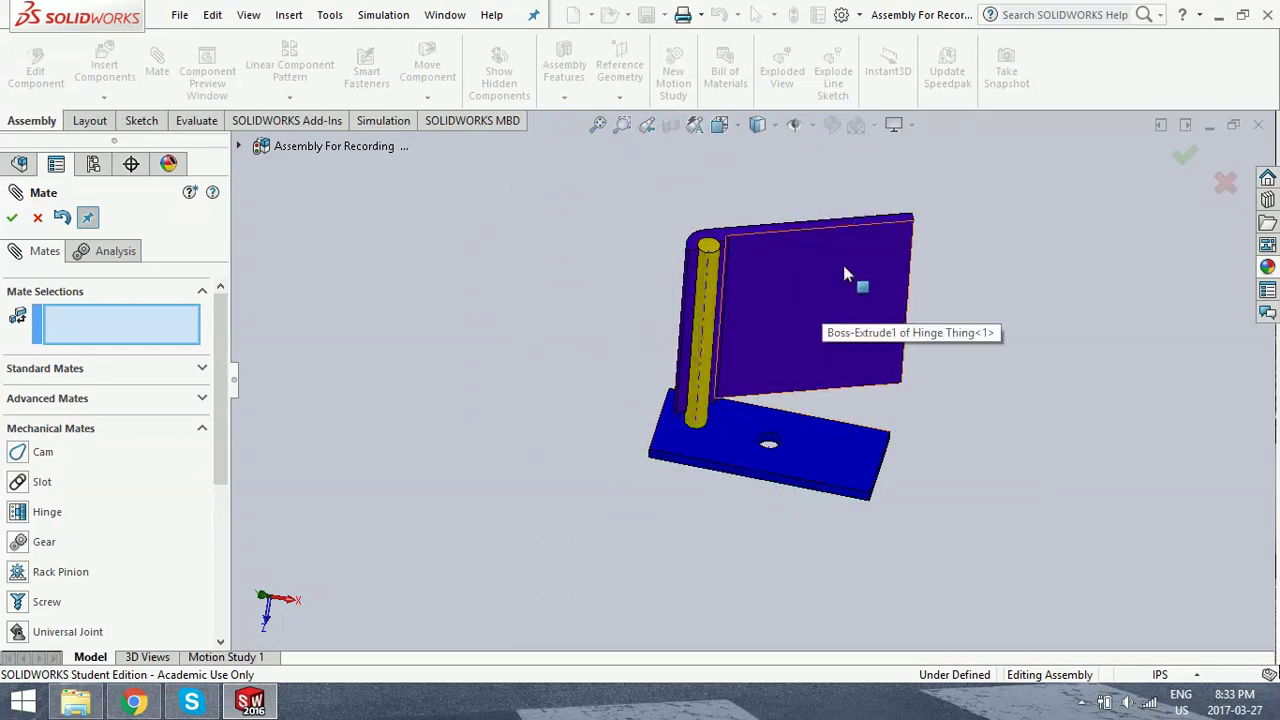
- Swing the purple panel around the post, close the Mate PropertyManager, and zoom toward the gears
left_click_drag(845, 268, 744, 378)
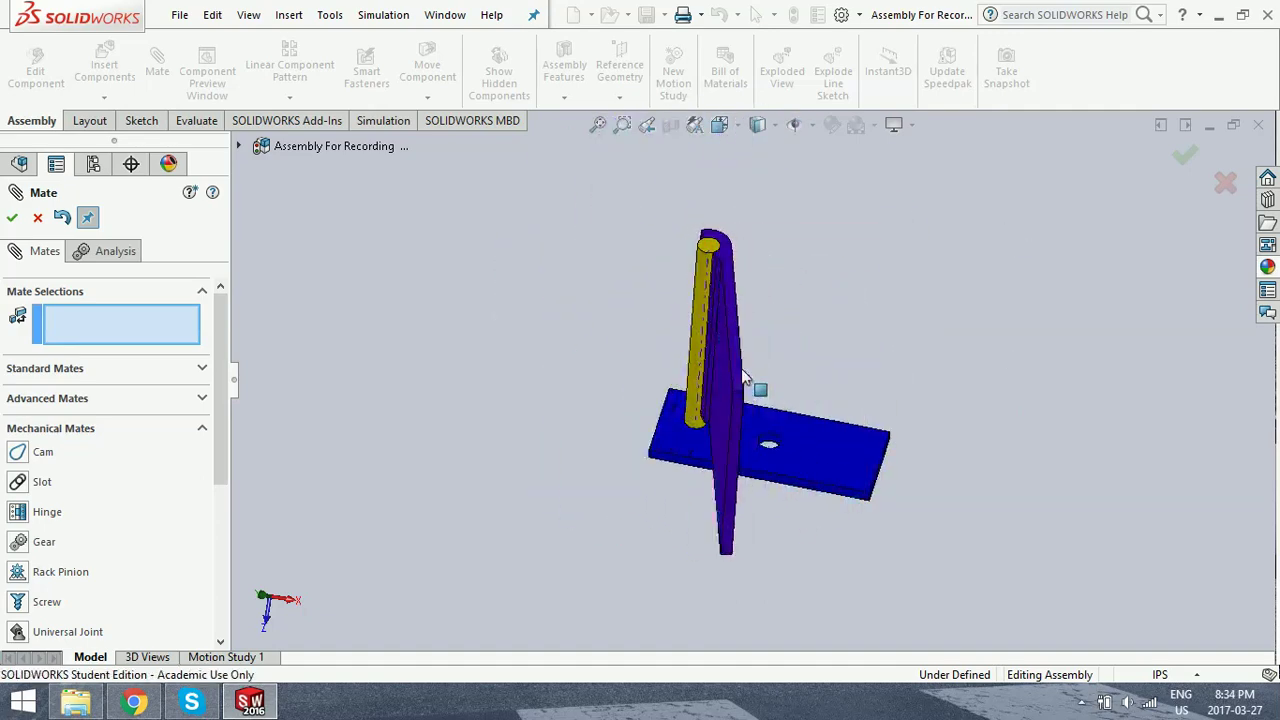
left_click(13, 218)
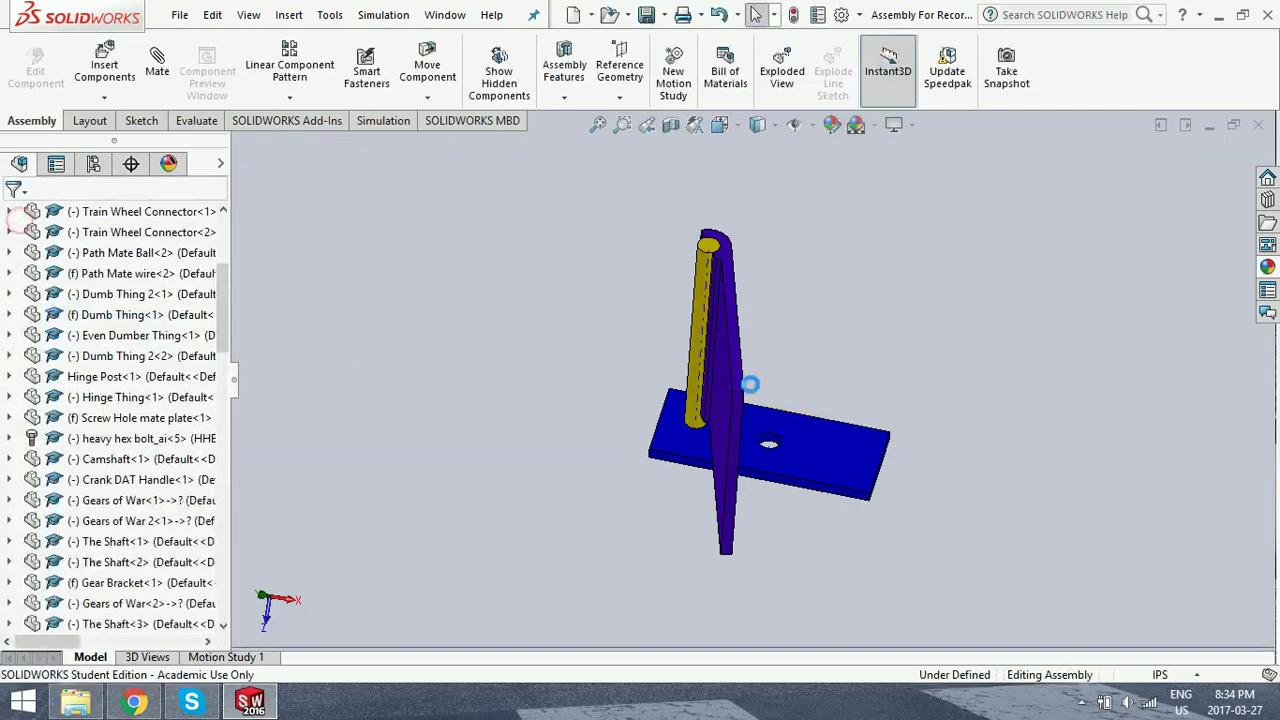
left_click_drag(731, 447, 643, 187)
scroll(648, 193, "down", 5)
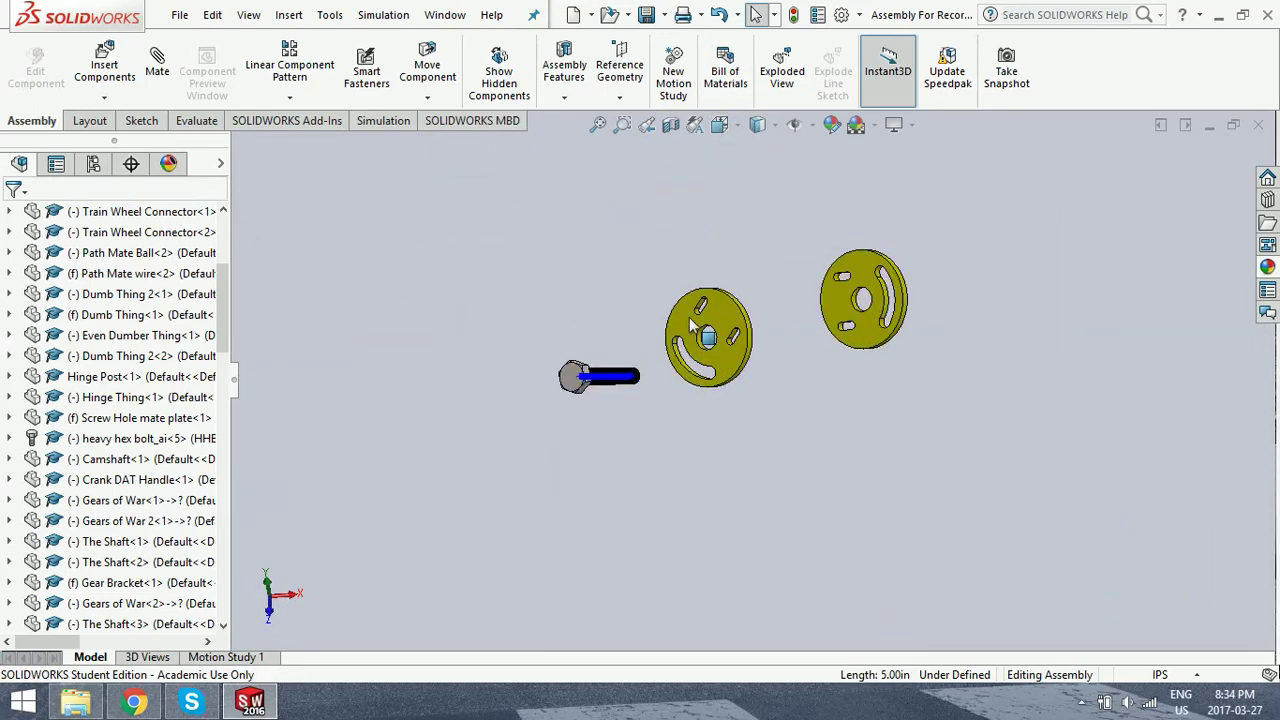
- Start a new mate and expand the Mechanical Mates list
scroll(690, 328, "down", 2)
left_click(166, 76)
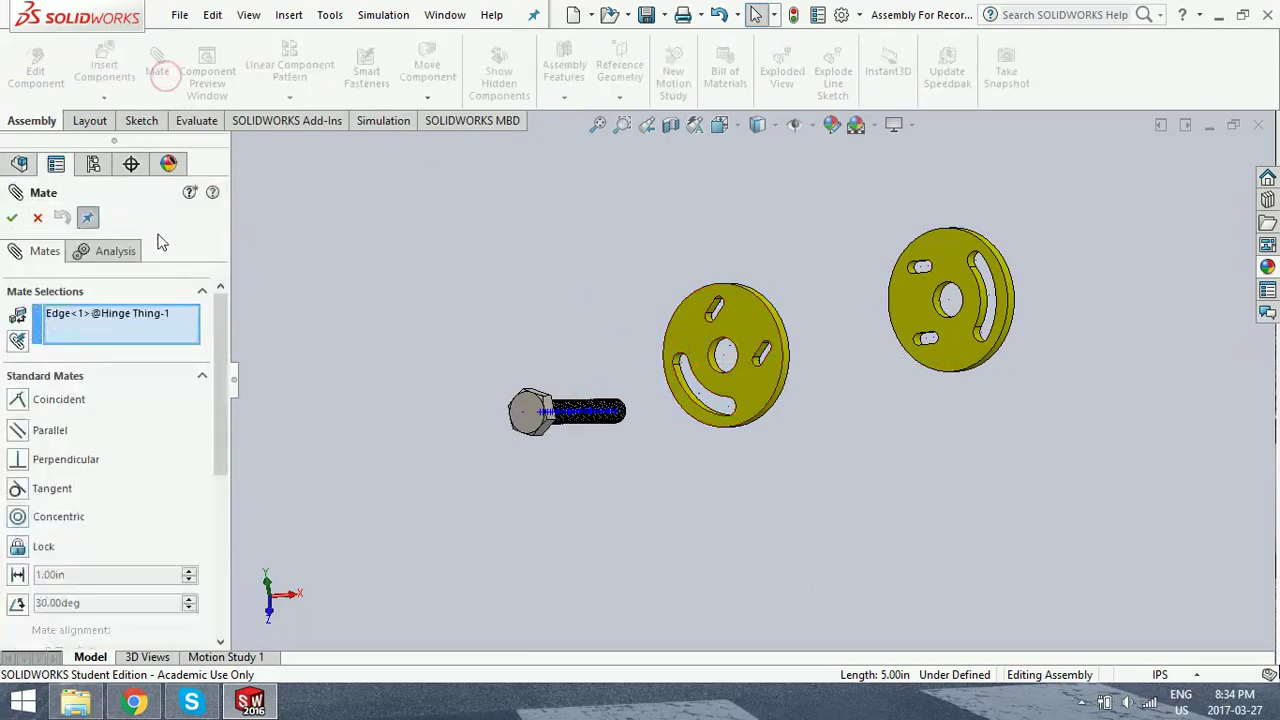
left_click_drag(218, 333, 175, 423)
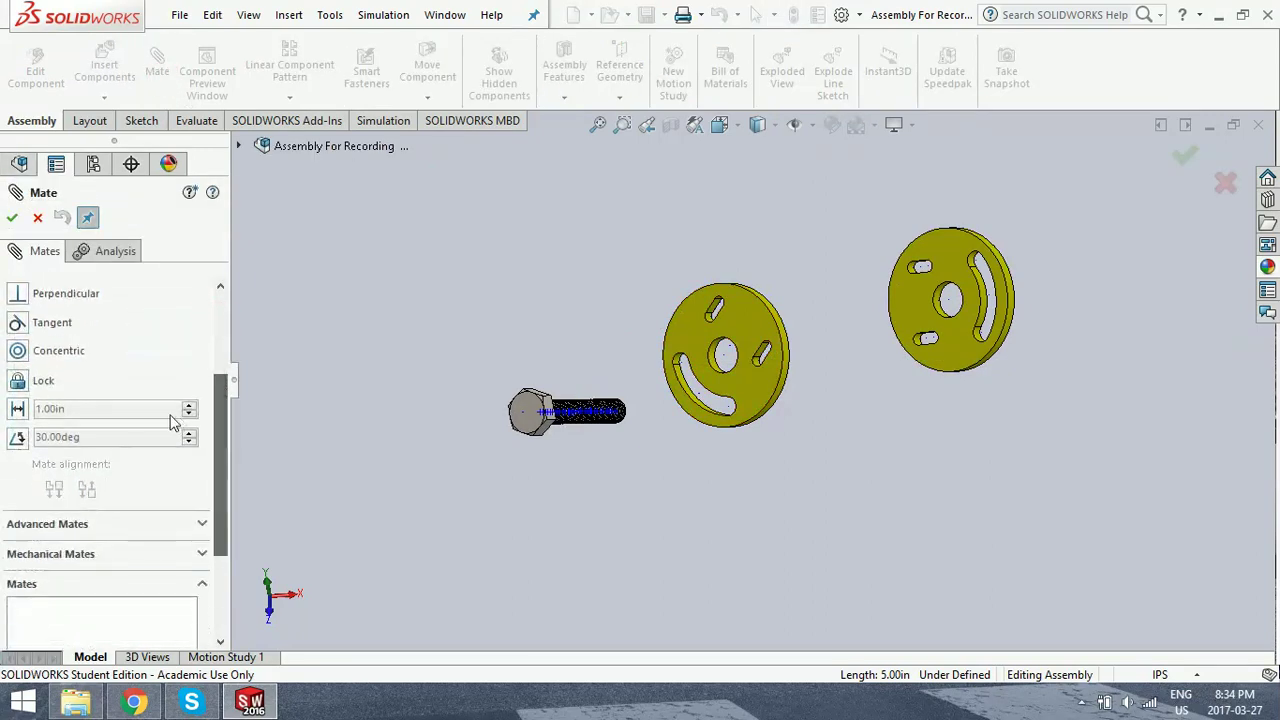
left_click(92, 553)
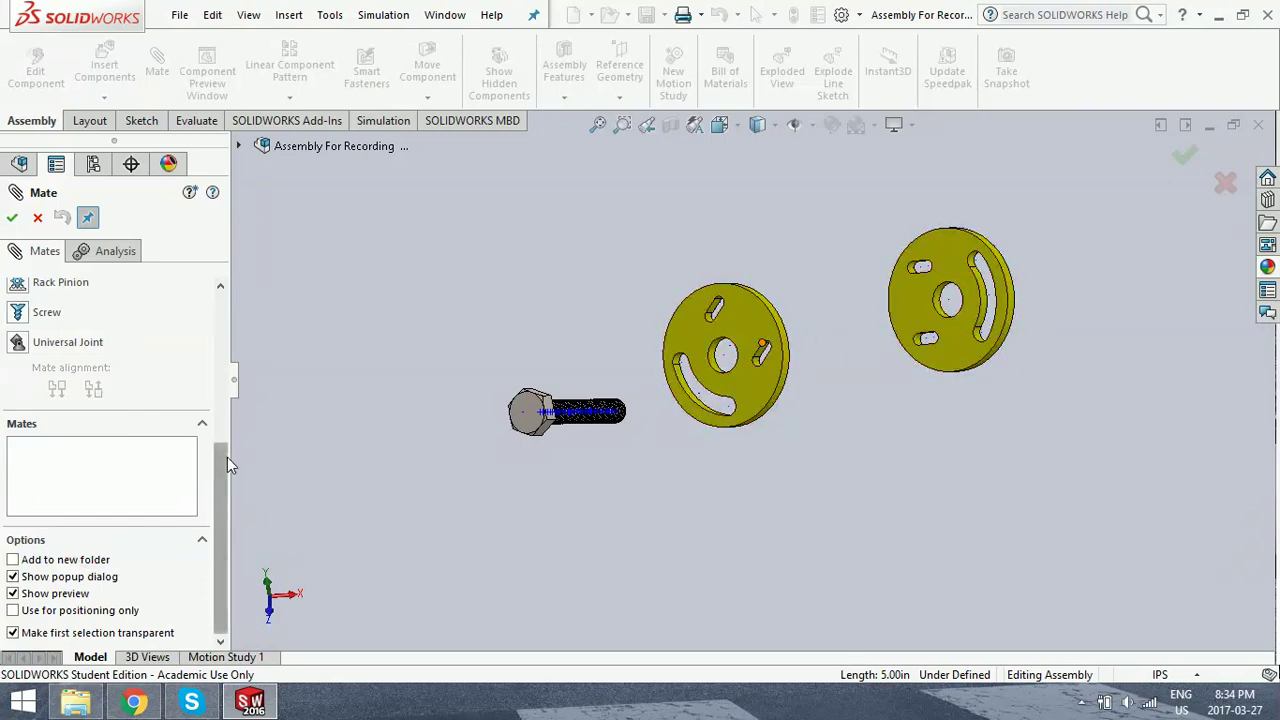
- Delete the leftover Edge from Mate Selections and choose Slot, leaving the constraint at Free
scroll(227, 457, "up", 3)
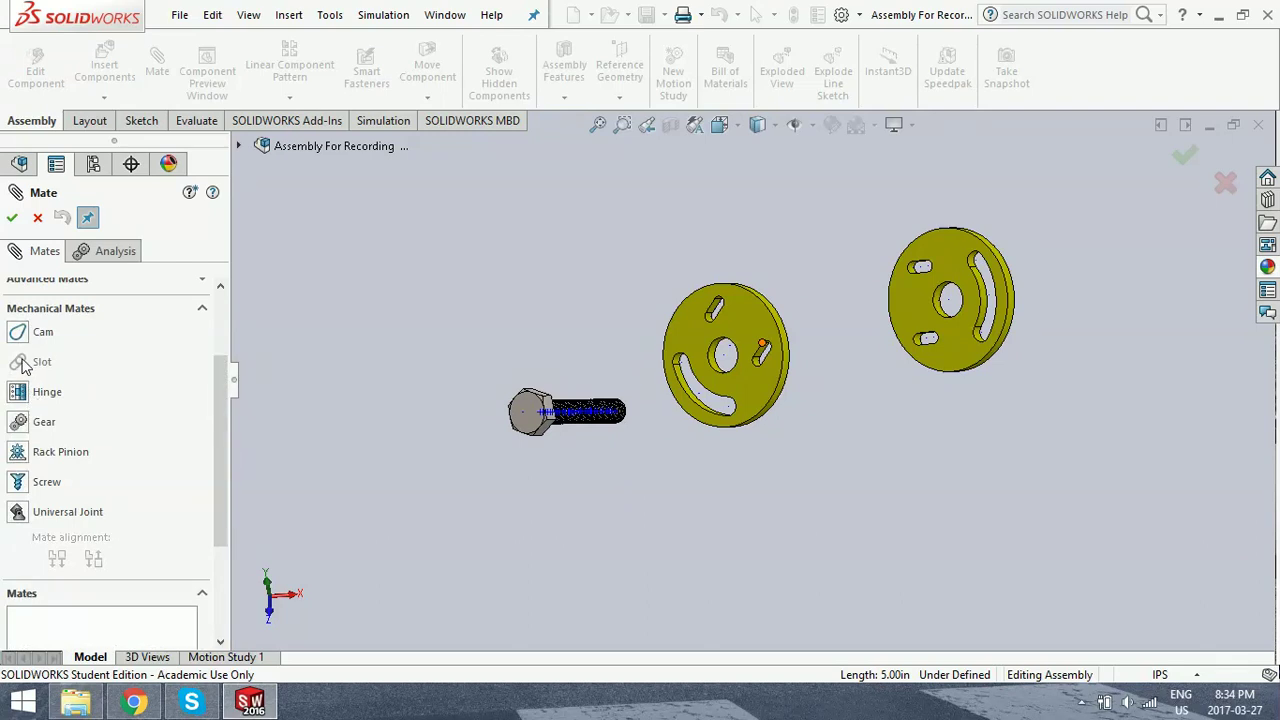
scroll(225, 391, "up", 3)
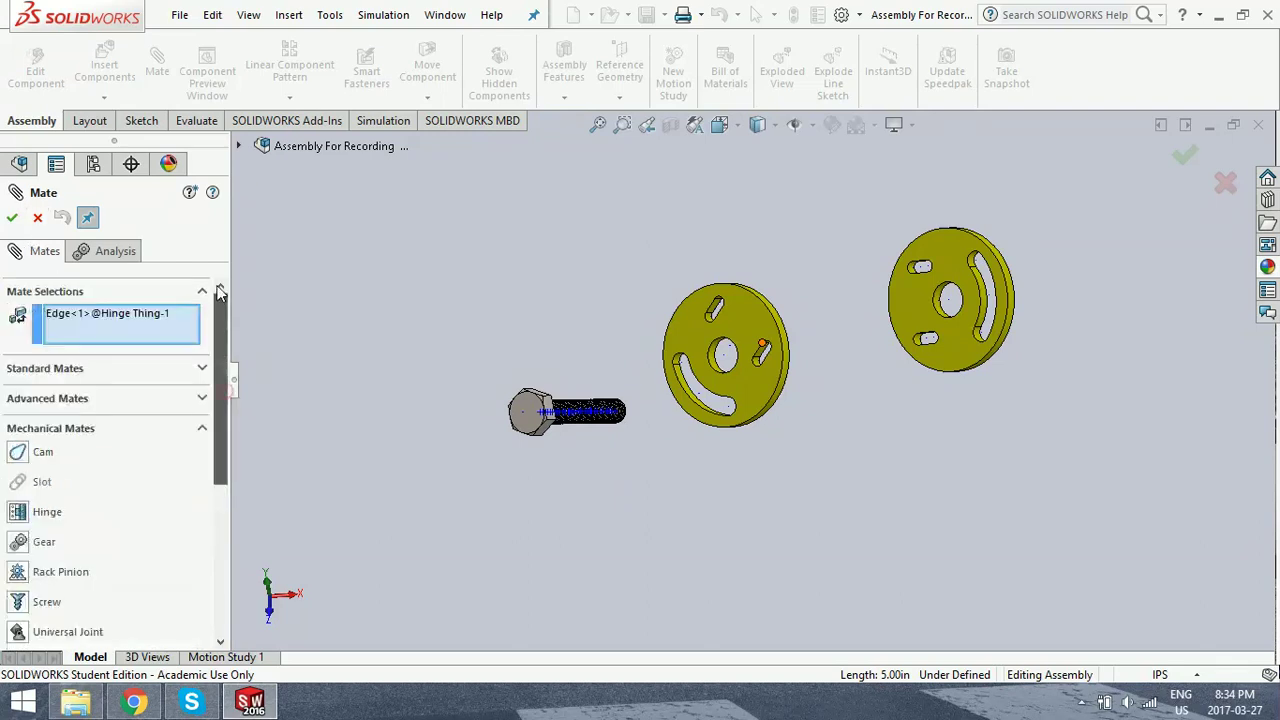
right_click(90, 317)
left_click(133, 352)
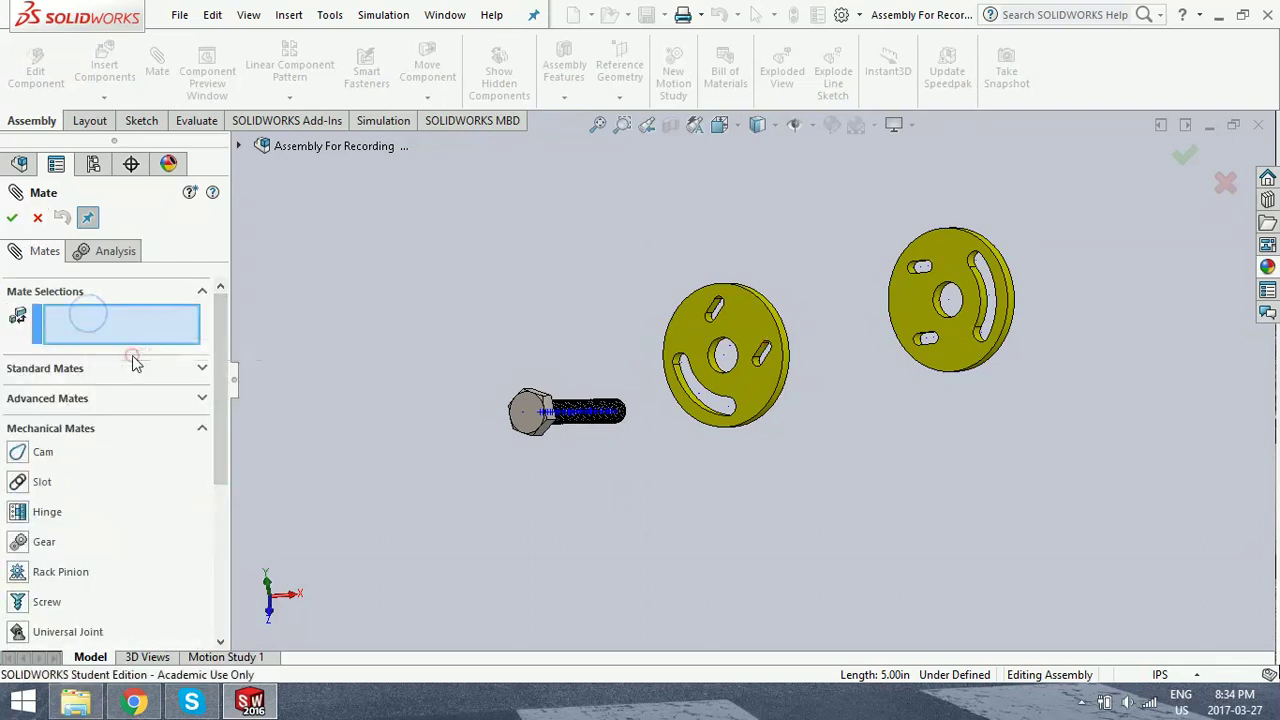
left_click(36, 484)
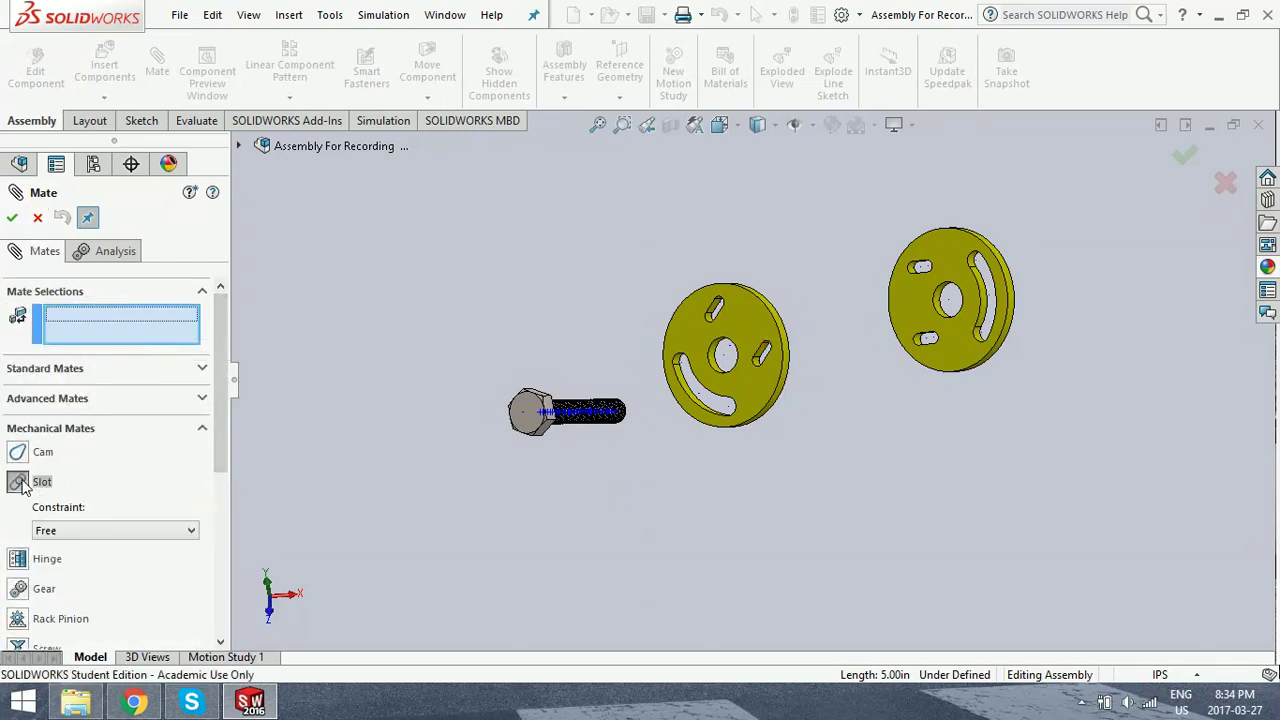
left_click(183, 533)
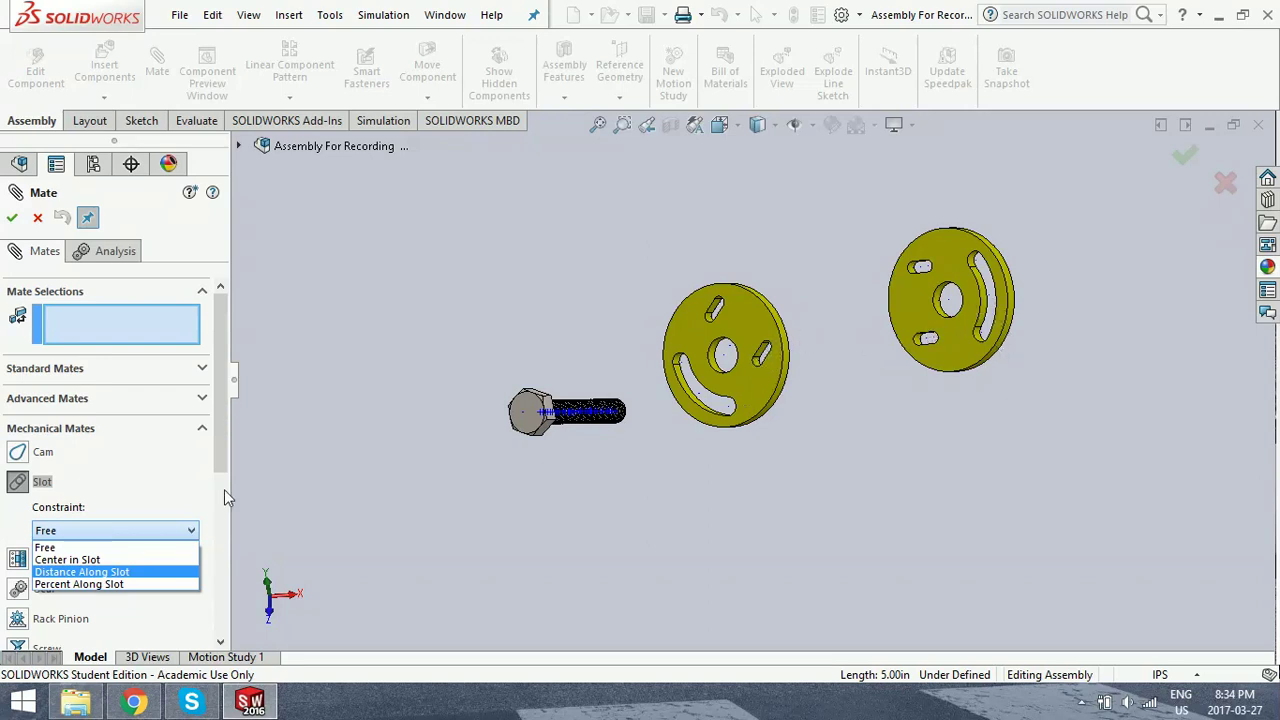
left_click(187, 536)
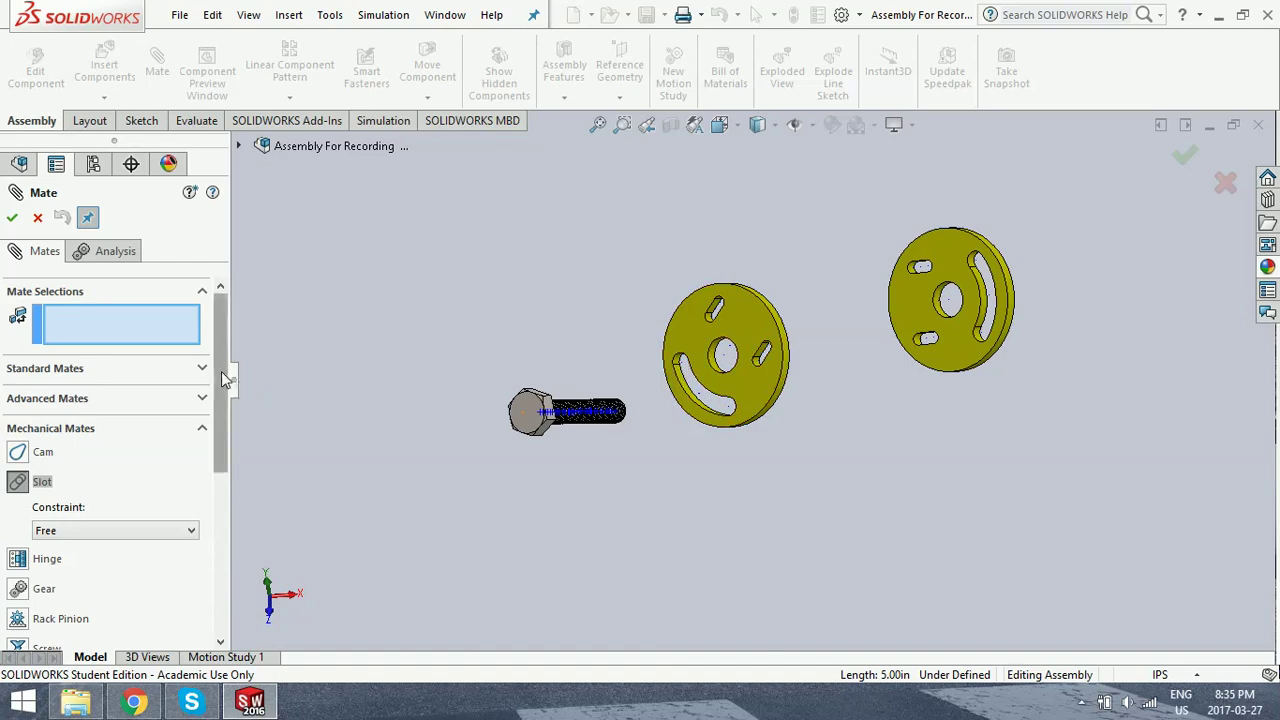
middle_click_drag(600, 358, 920, 313)
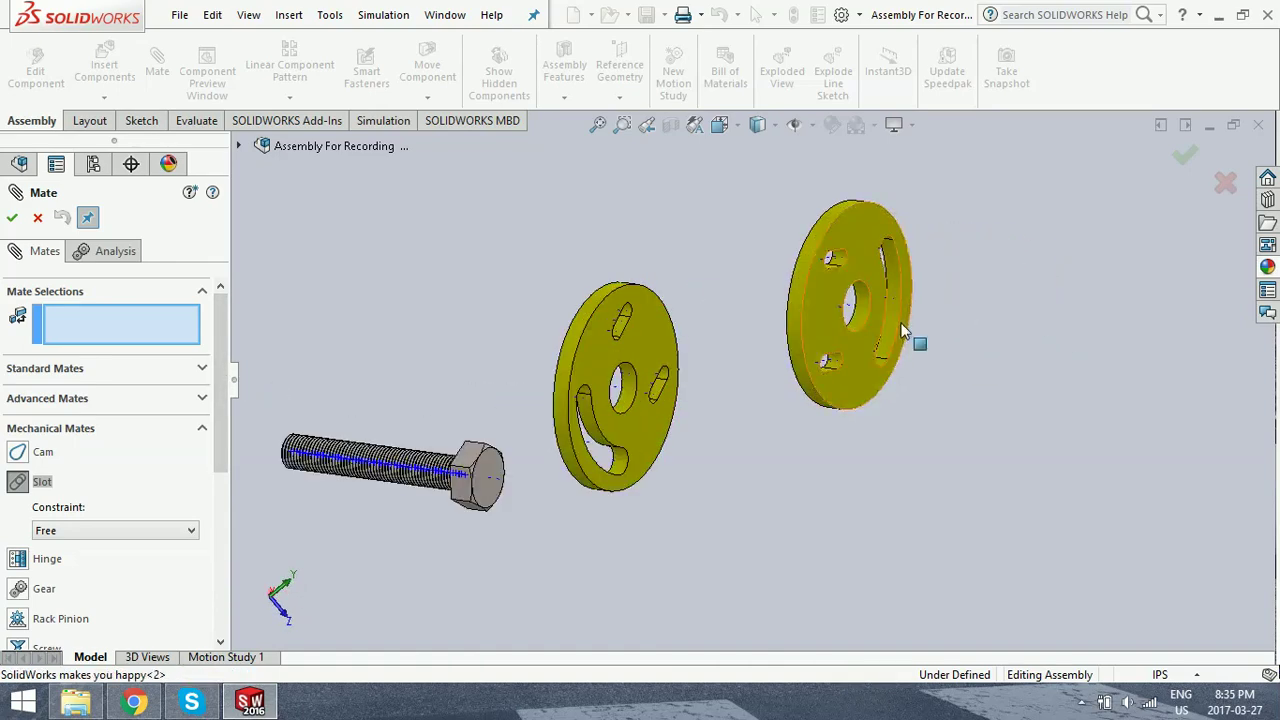
- Create Slot1 between the right disc's face and the left disc's curved slot face, then test by dragging
left_click(908, 357)
middle_click_drag(675, 408, 572, 487)
left_click(564, 484)
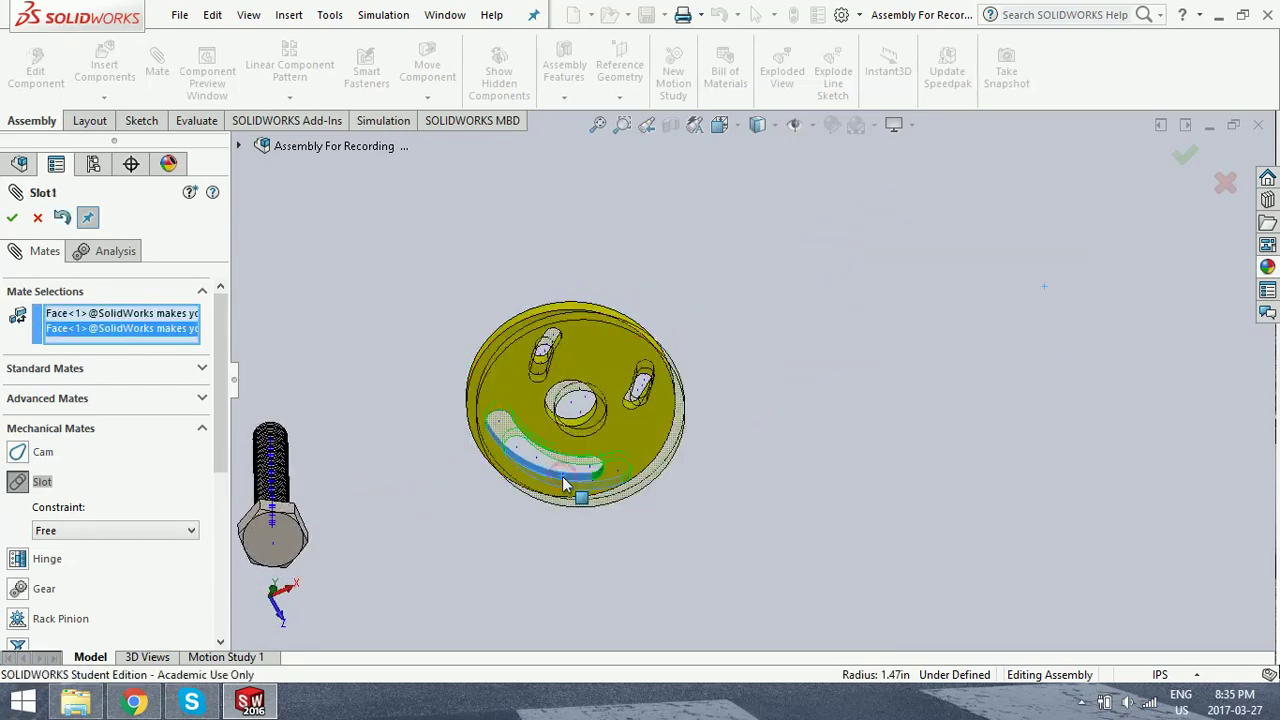
left_click(12, 218)
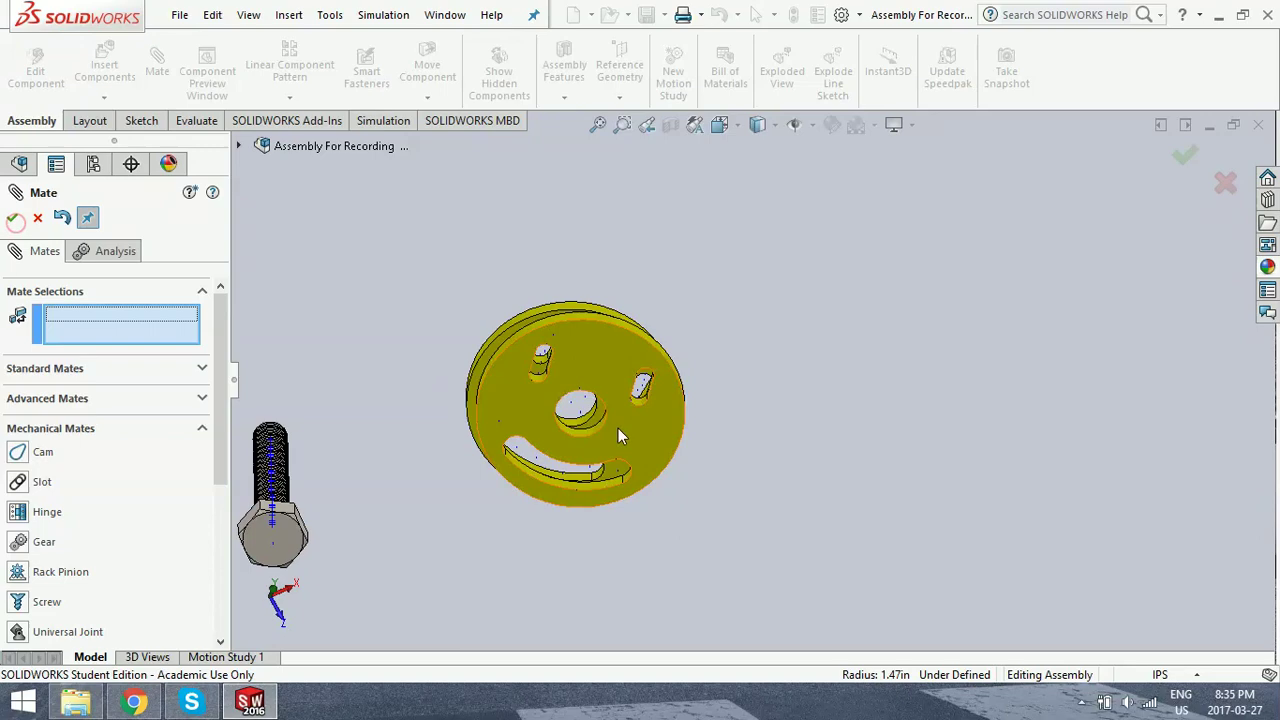
left_click_drag(550, 332, 636, 452)
left_click(27, 485)
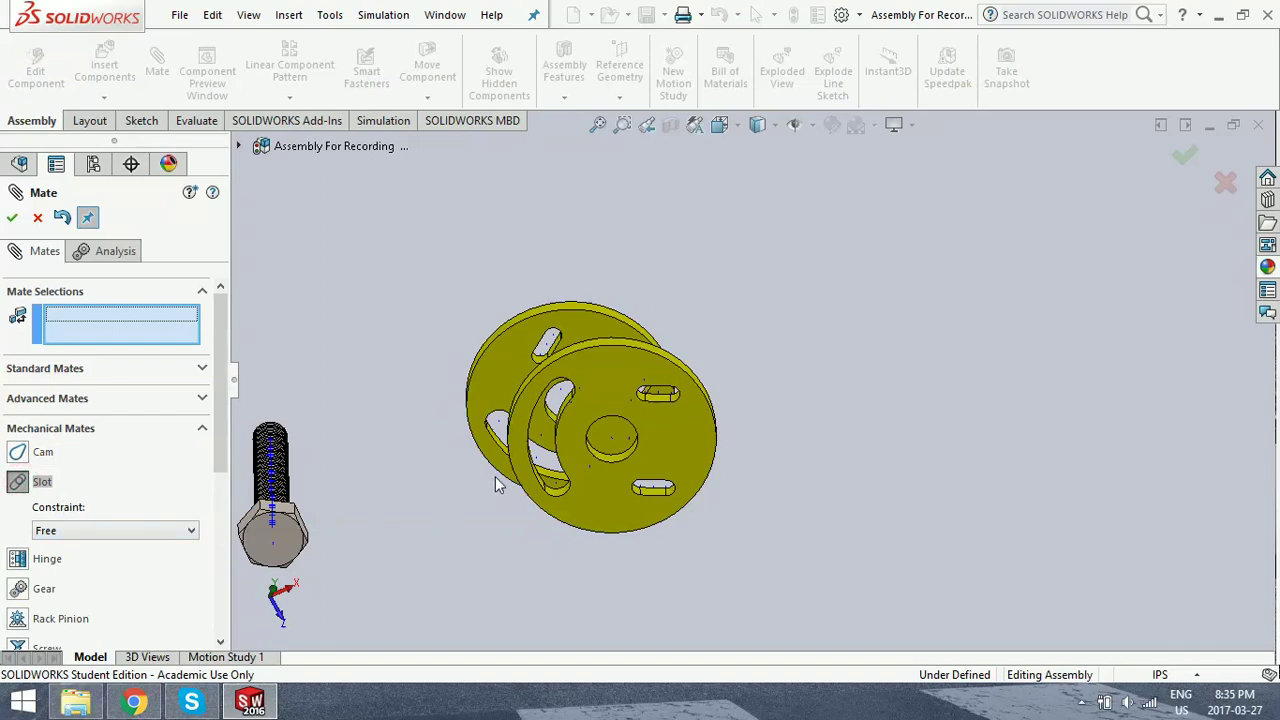
- Create Slot2 between the hex bolt's axis and the first disc's slot face
left_click(276, 552)
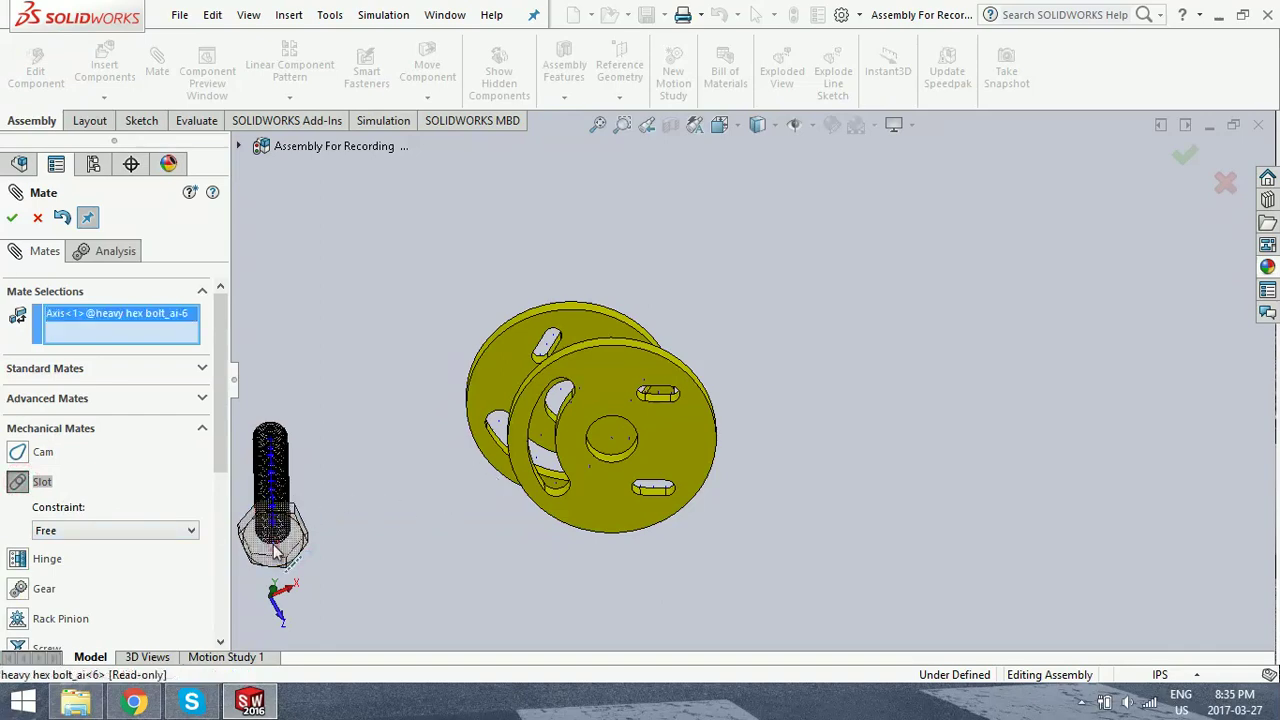
left_click(548, 462)
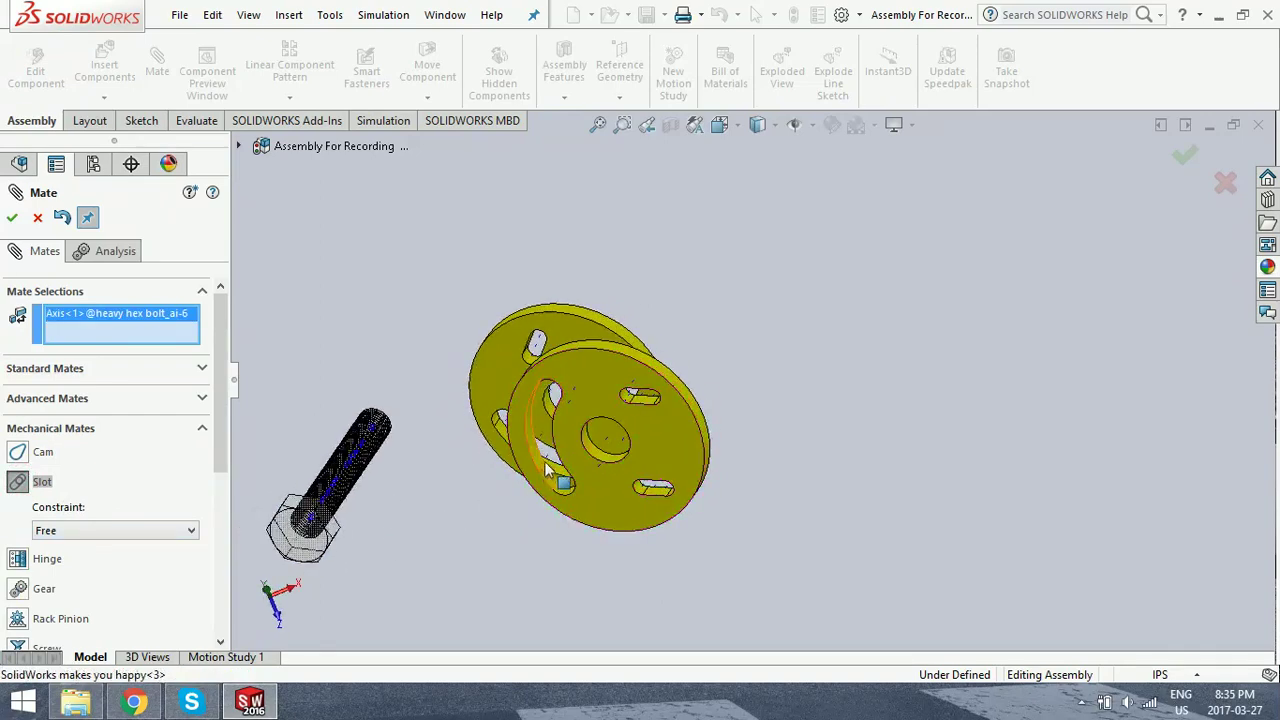
left_click(540, 462)
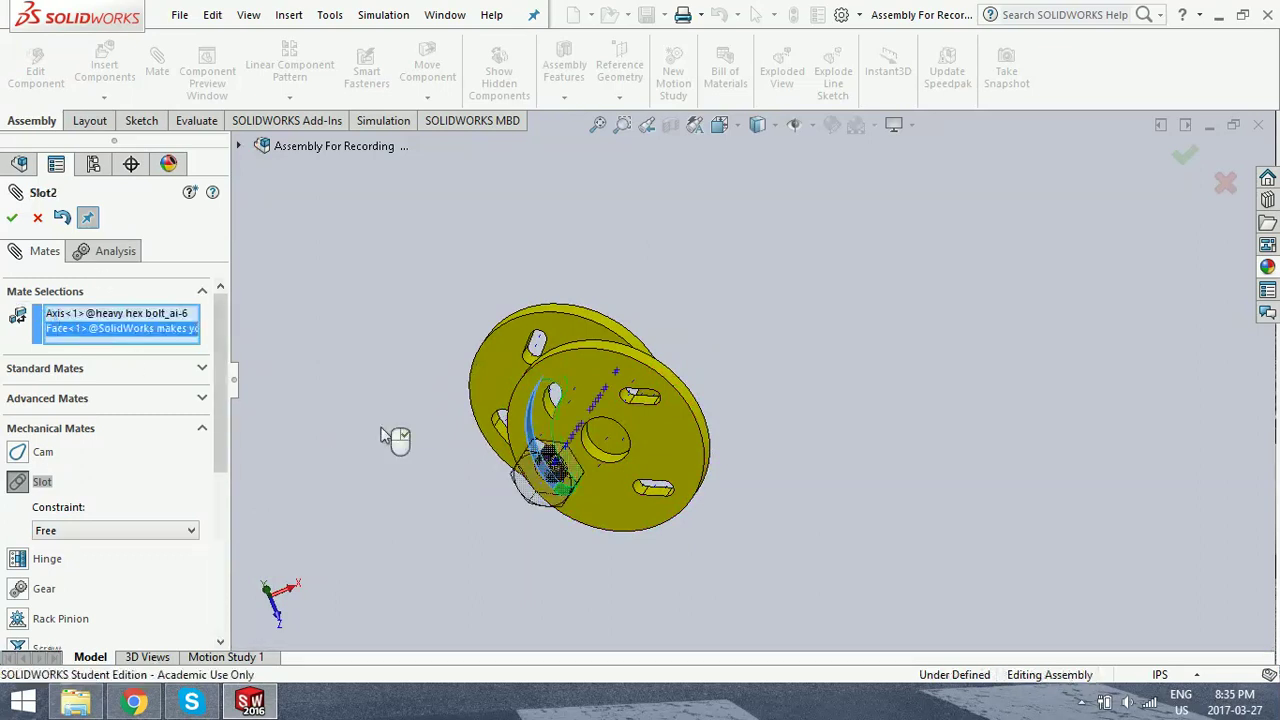
left_click(13, 219)
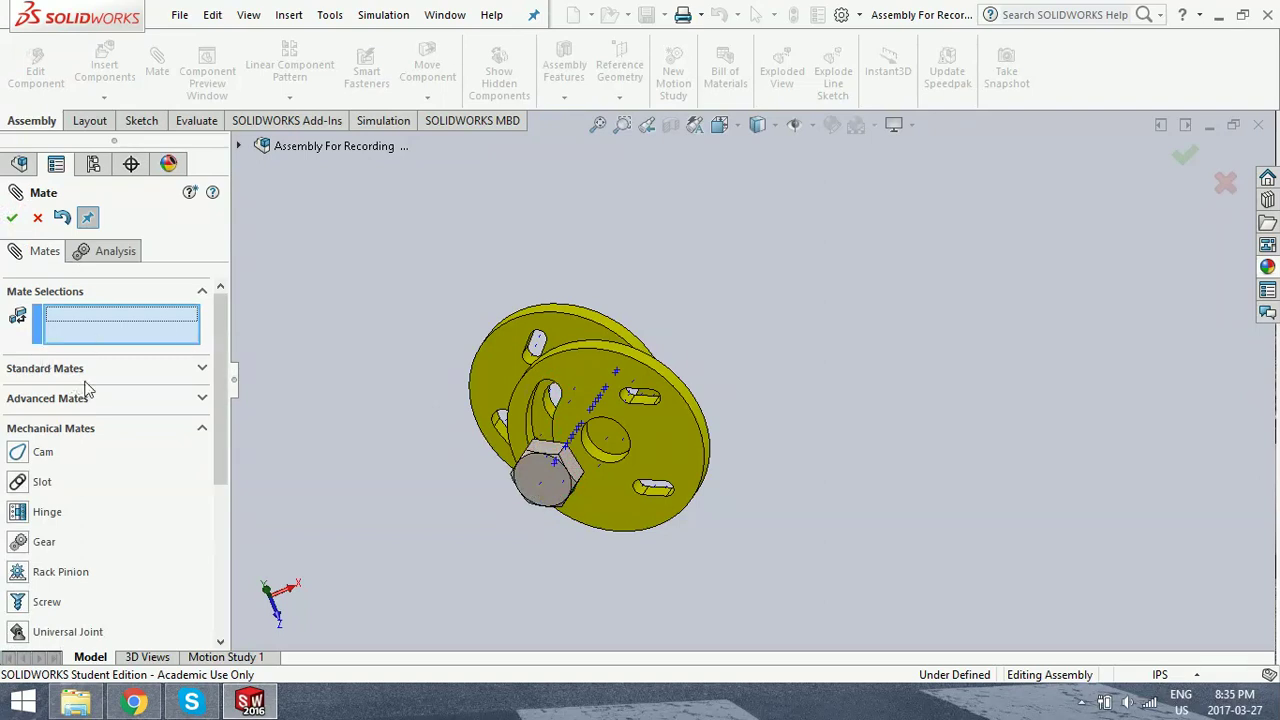
- Create Slot3 between the bolt's axis and the other disc's slot face, then swing the front disc
left_click(545, 478)
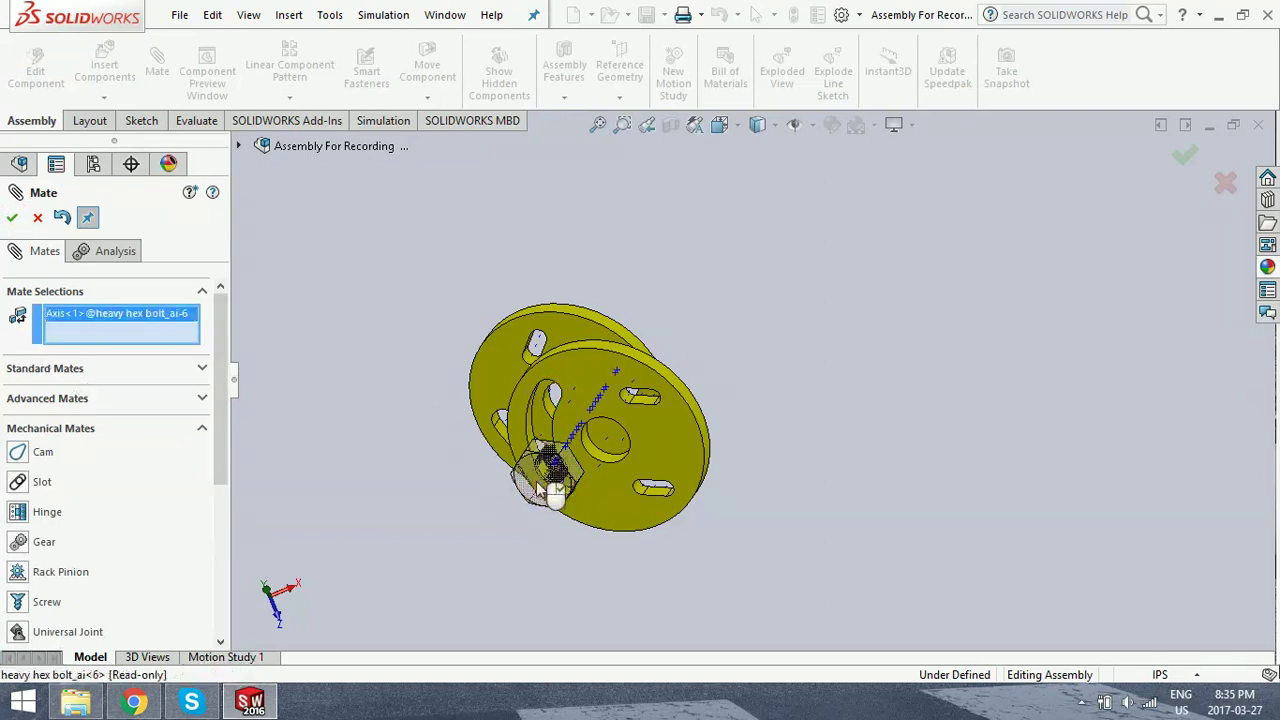
left_click(505, 437)
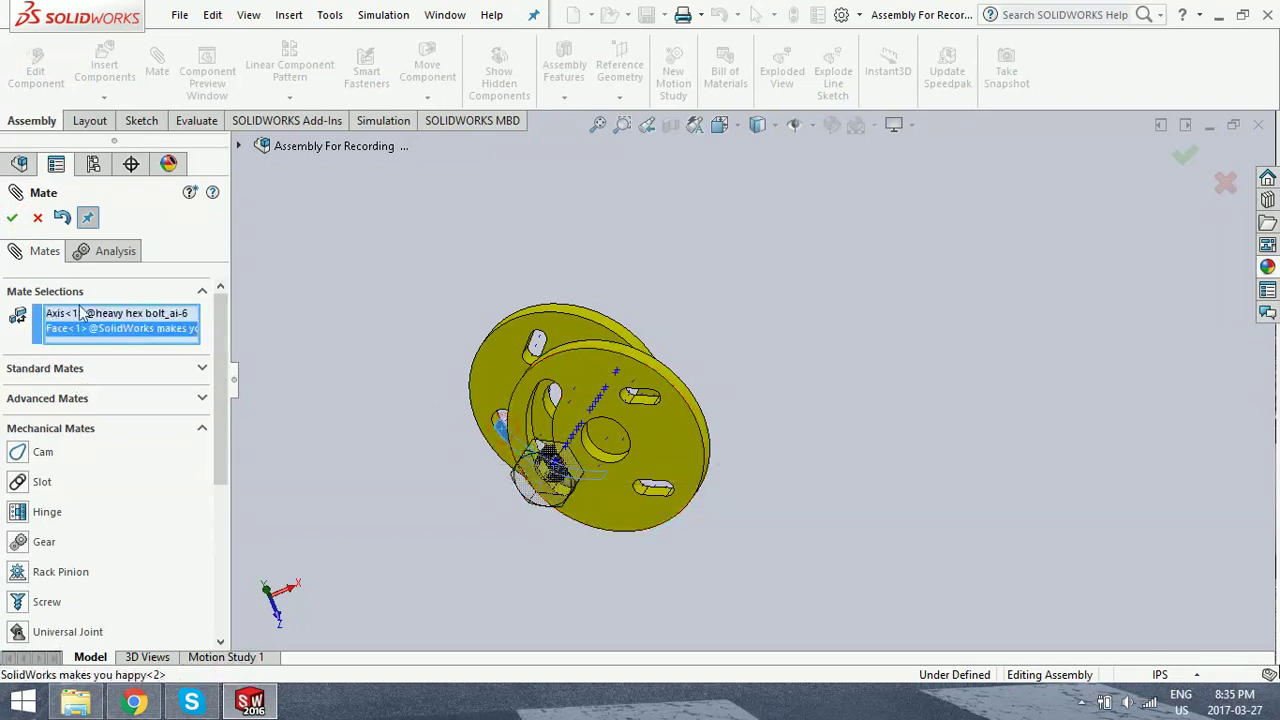
left_click(12, 219)
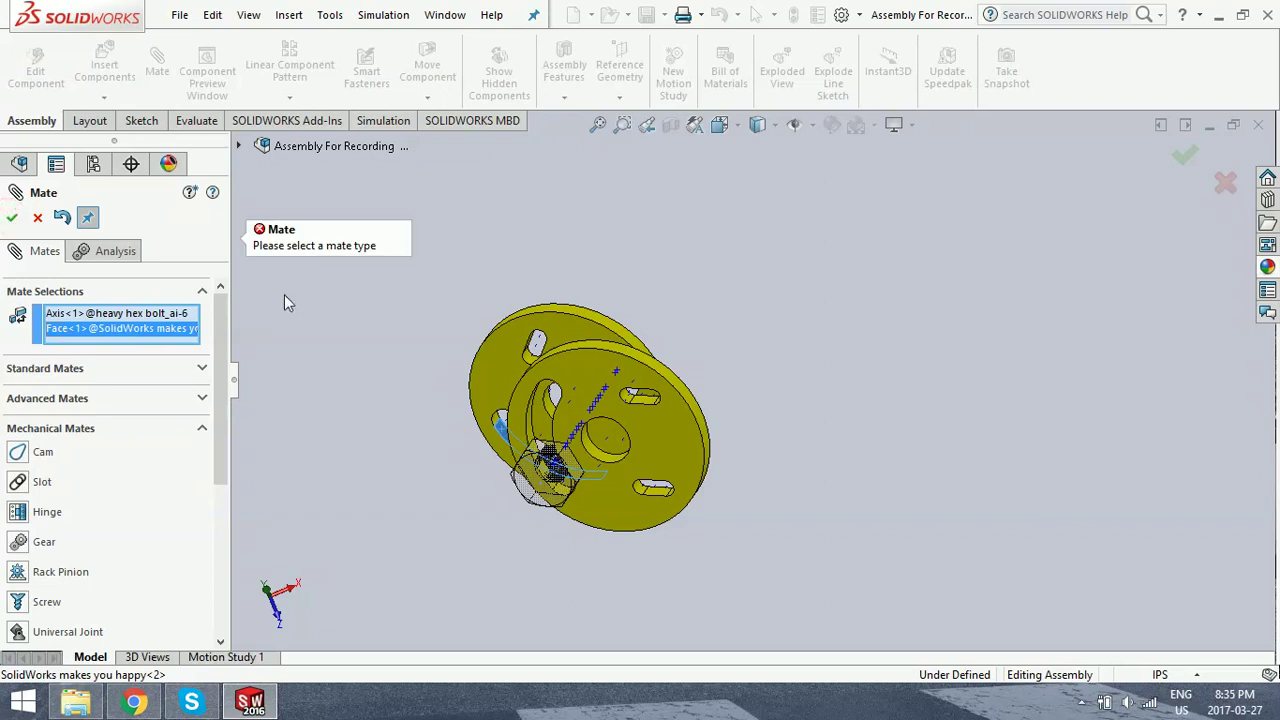
left_click(28, 485)
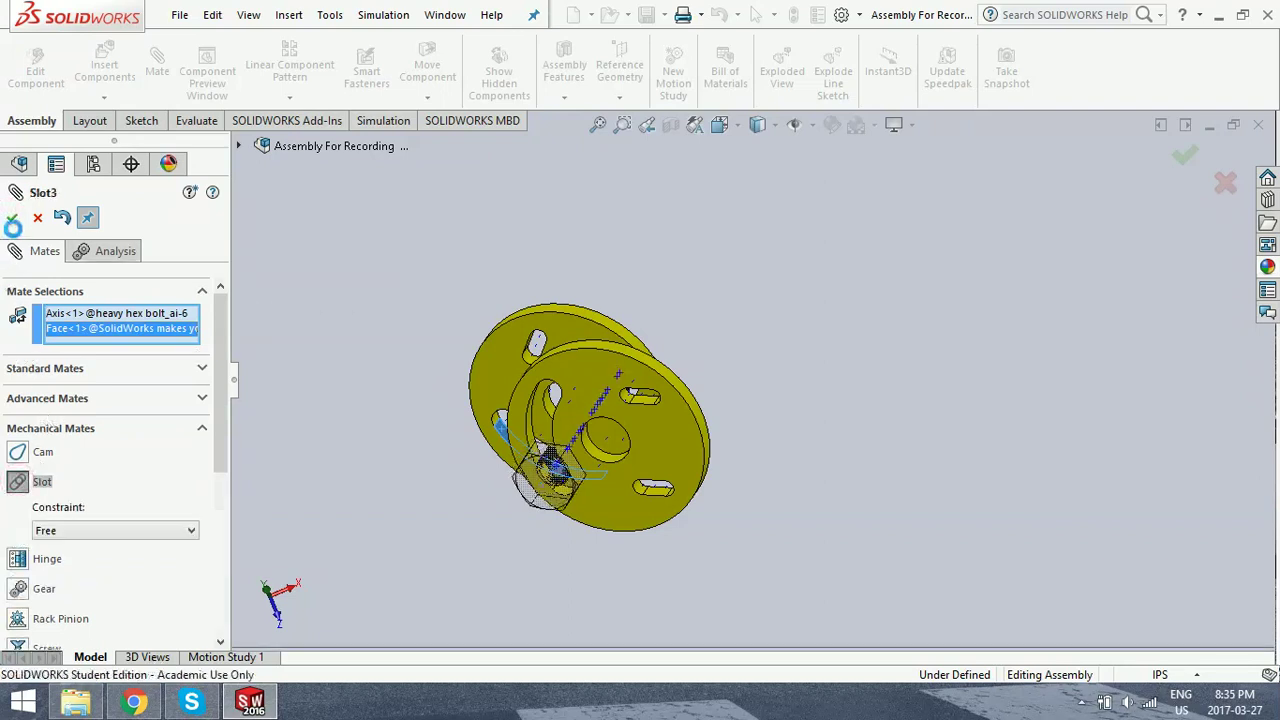
left_click(12, 219)
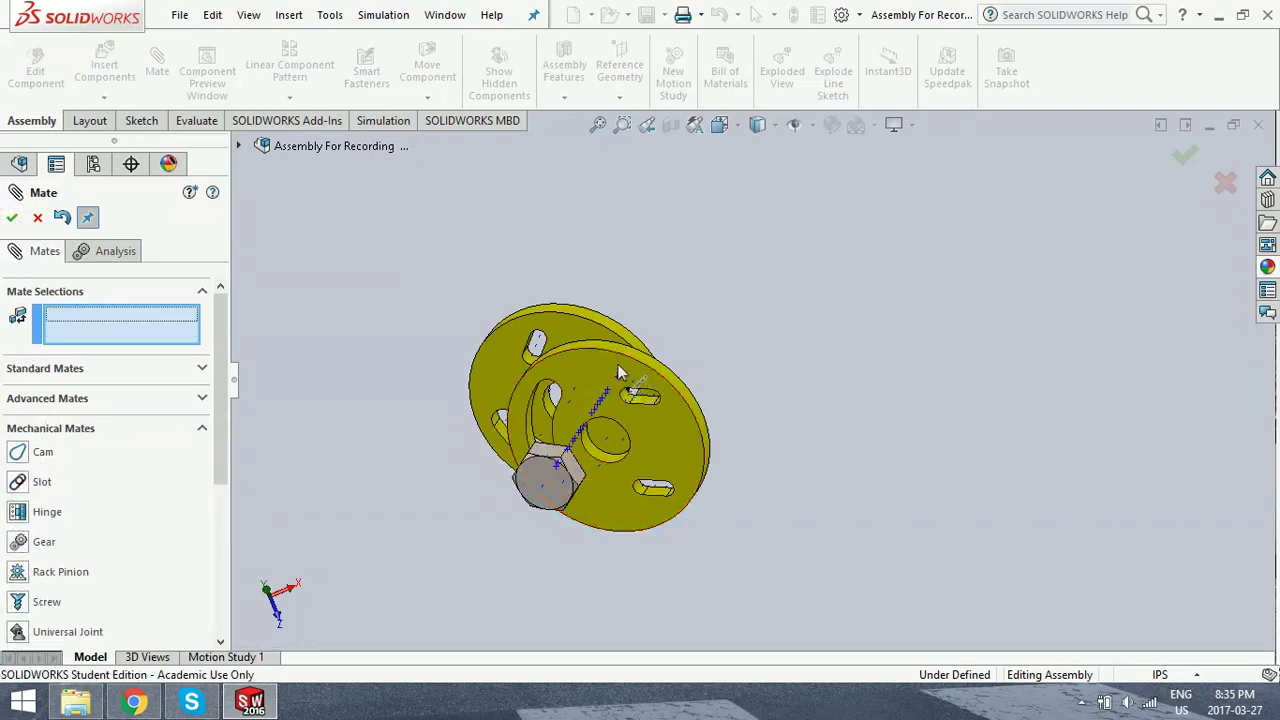
left_click_drag(510, 322, 600, 324)
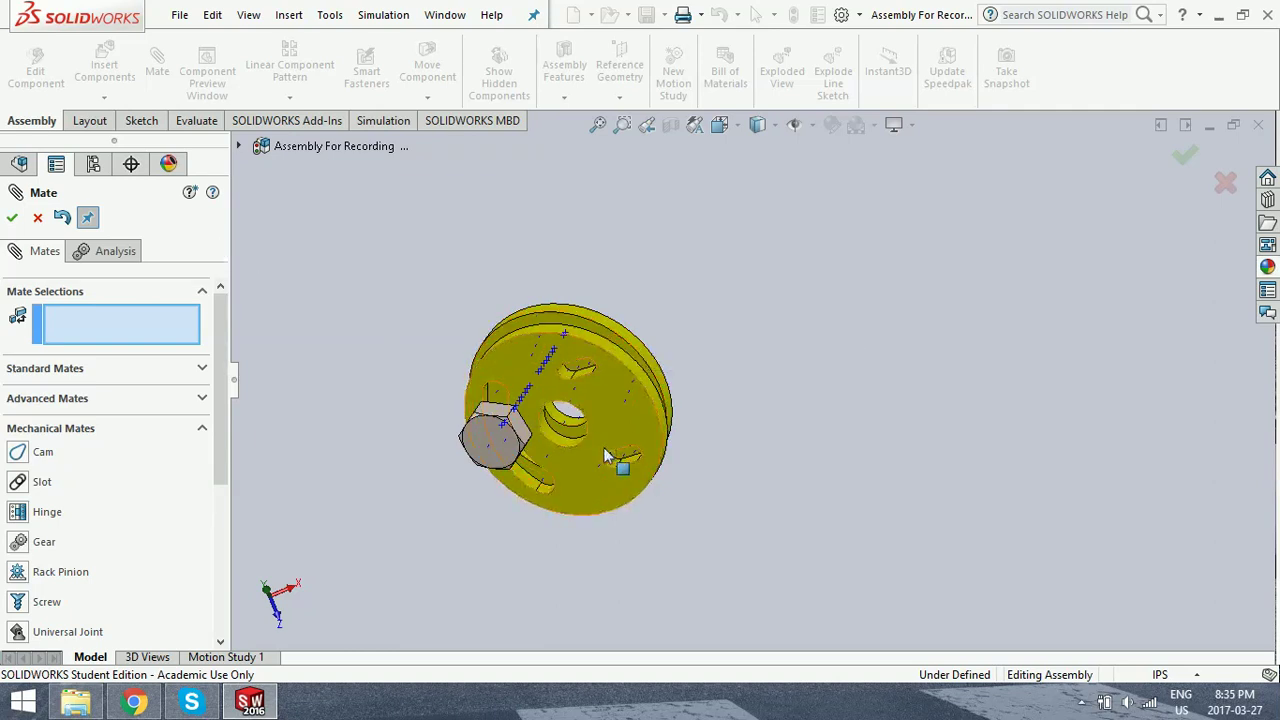
- Zoom out to see the whole assembly with the front disc turned onto the back disc
scroll(603, 447, "up", 8)
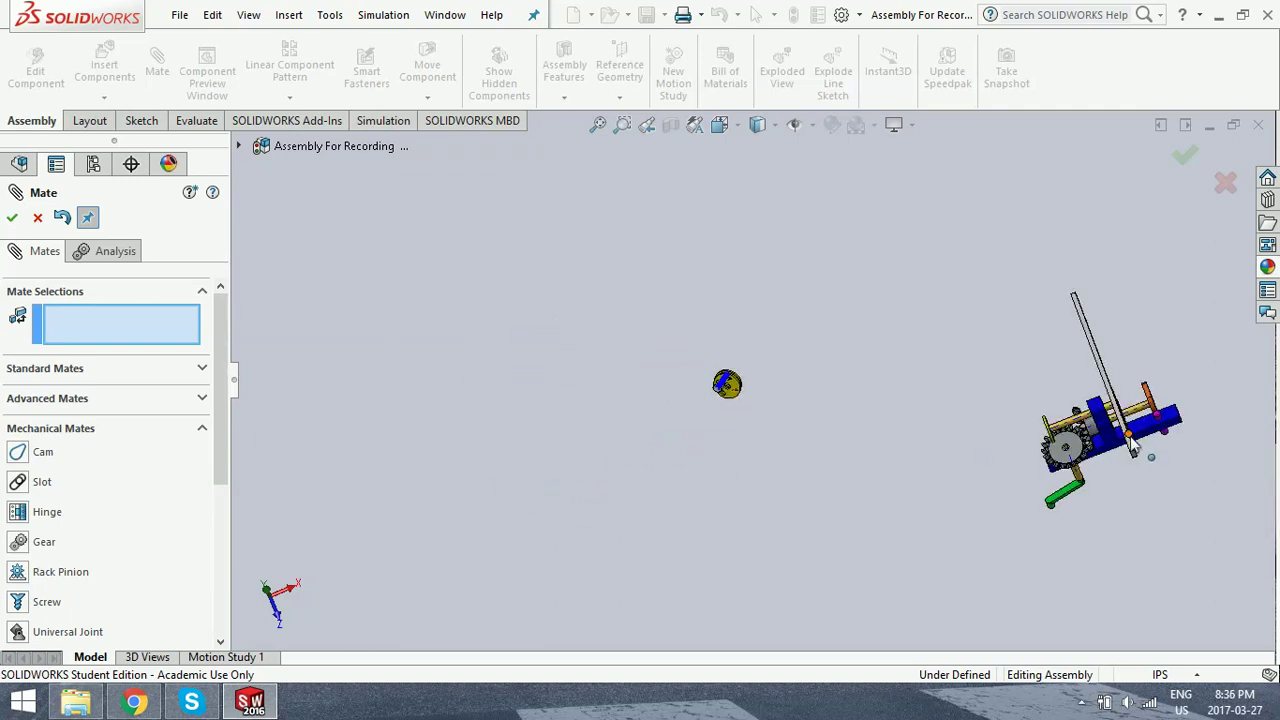
- Choose the Gear mechanical mate type and hide the axes in the view
middle_click_drag(1123, 474, 1104, 422)
scroll(1104, 422, "down", 4)
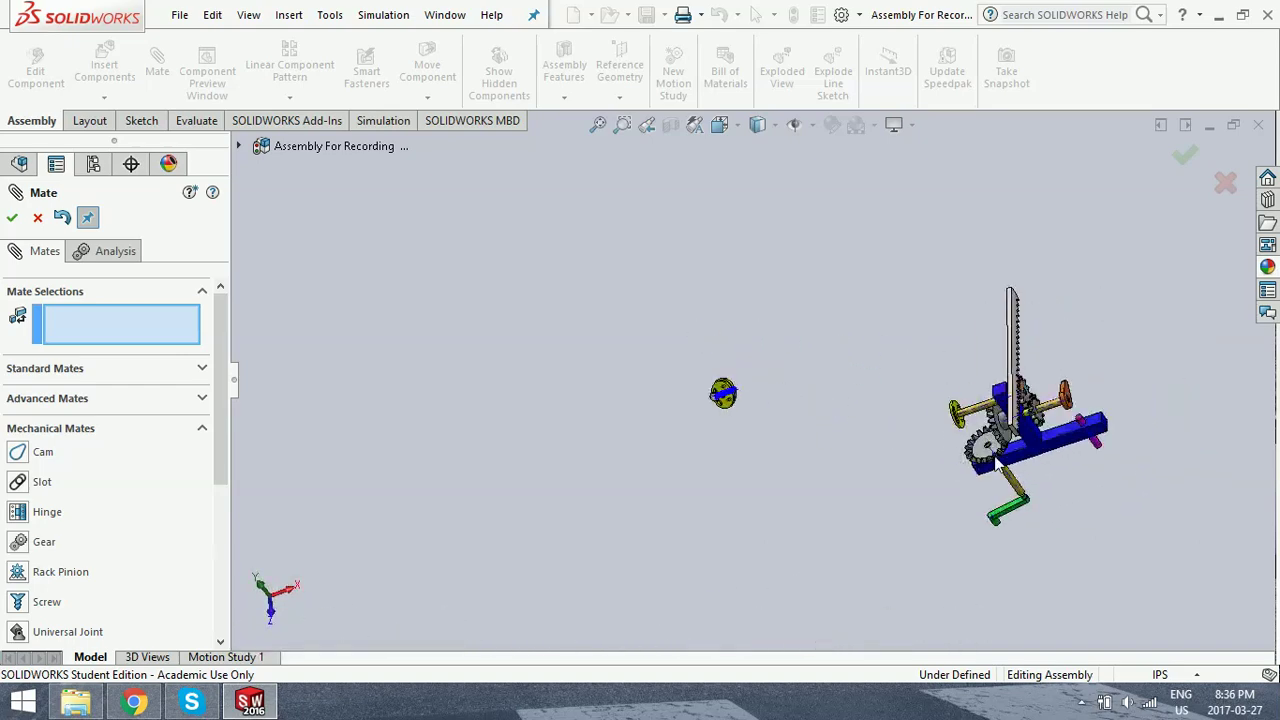
middle_click_drag(1020, 456, 1045, 330)
scroll(1008, 497, "down", 2)
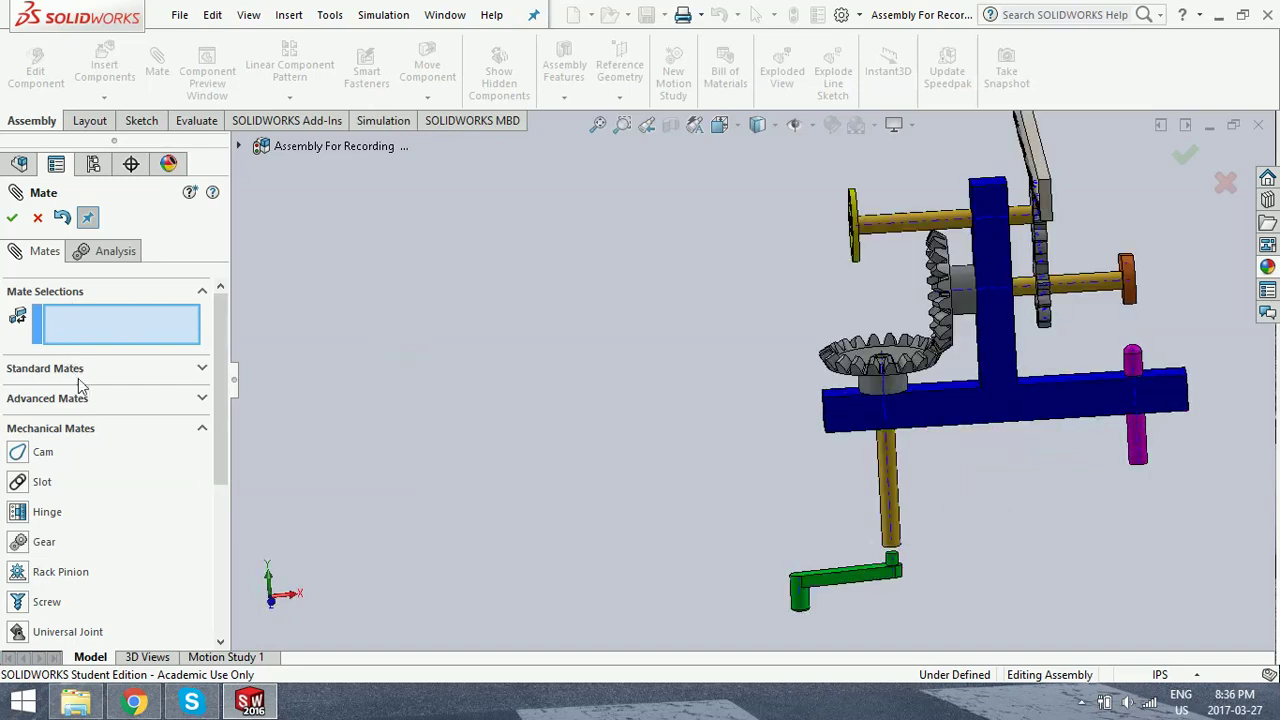
left_click(18, 541)
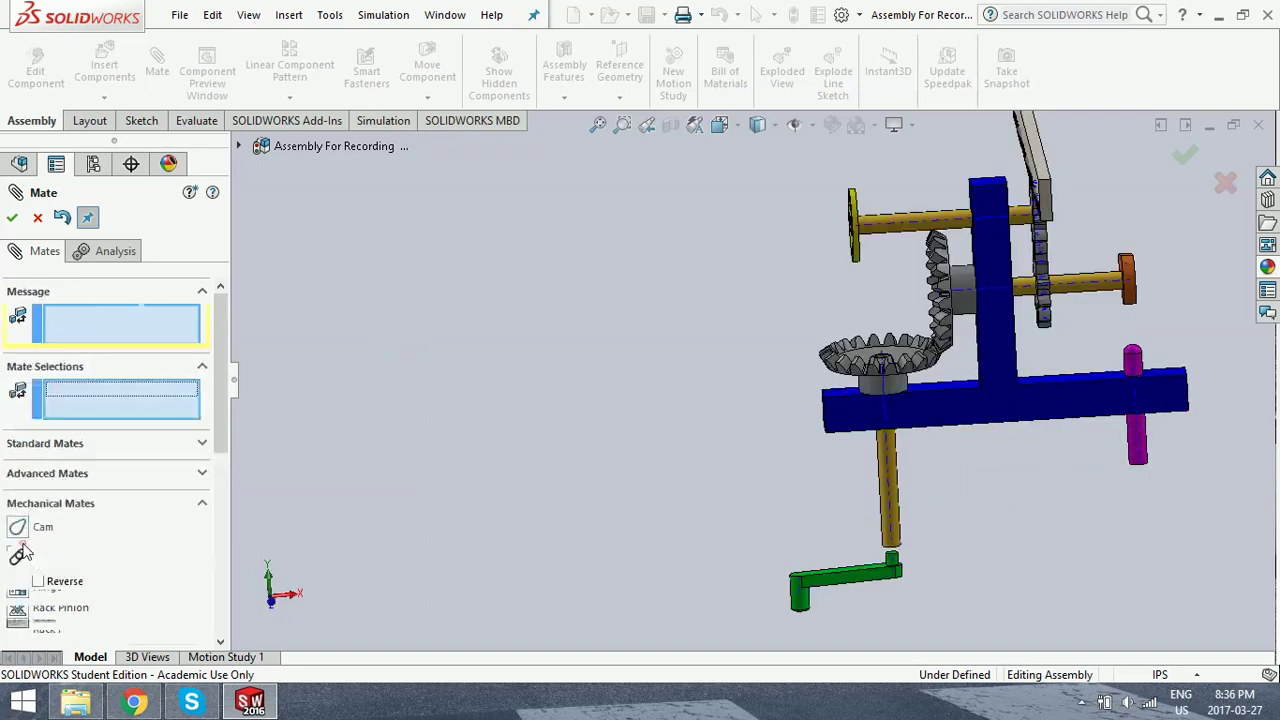
scroll(890, 568, "down", 3)
scroll(890, 568, "down", 1)
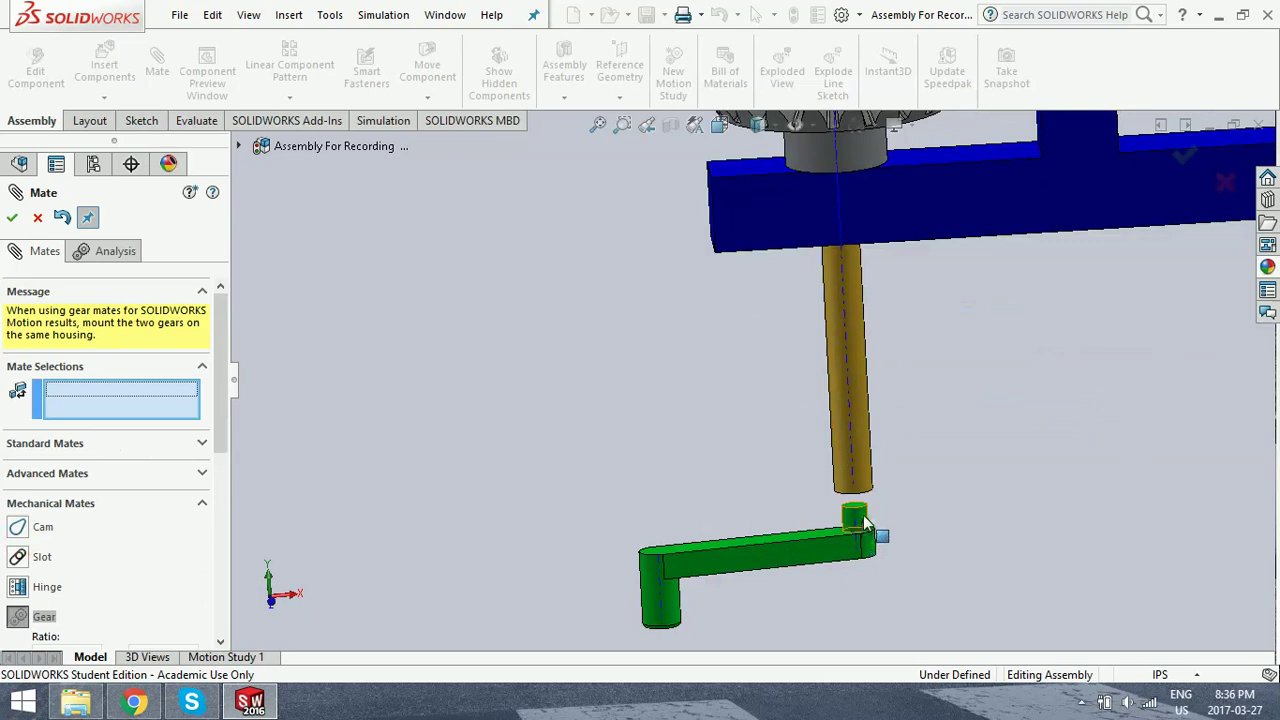
left_click(812, 128)
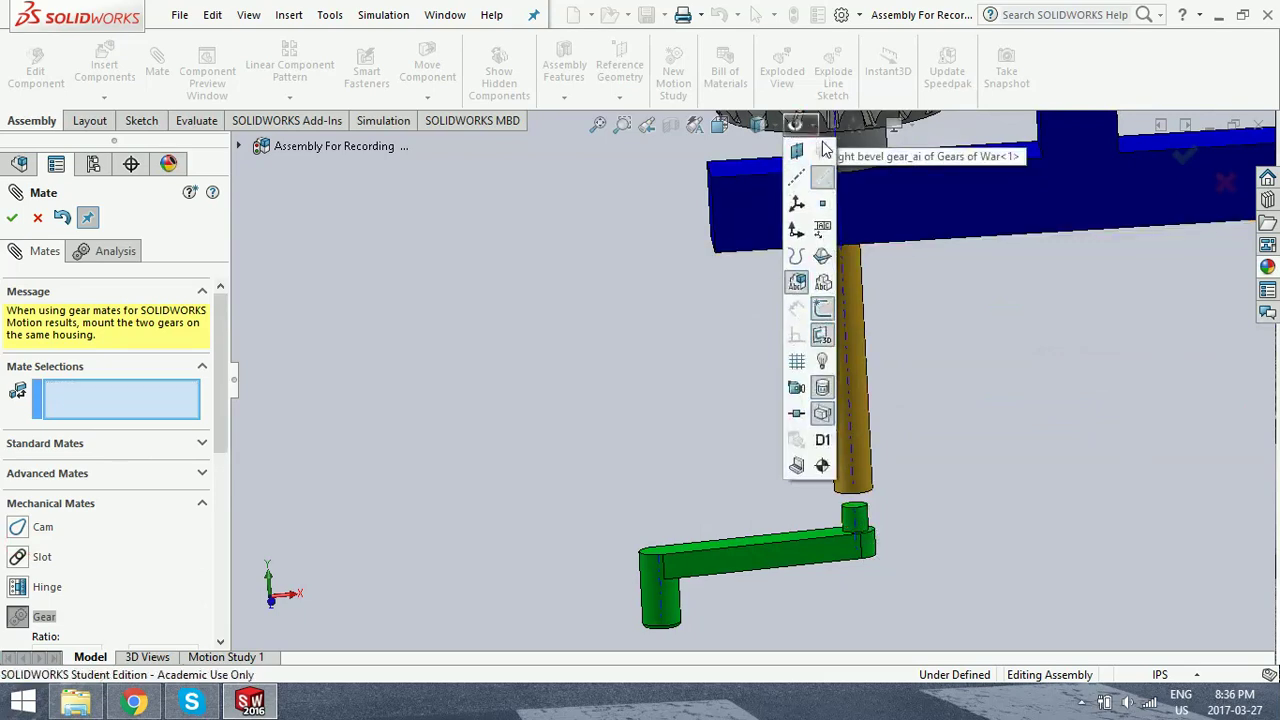
left_click(827, 203)
- Gear-mate the crank handle's round face to the shaft face at a 0.5in : 0.75in ratio
left_click(858, 524)
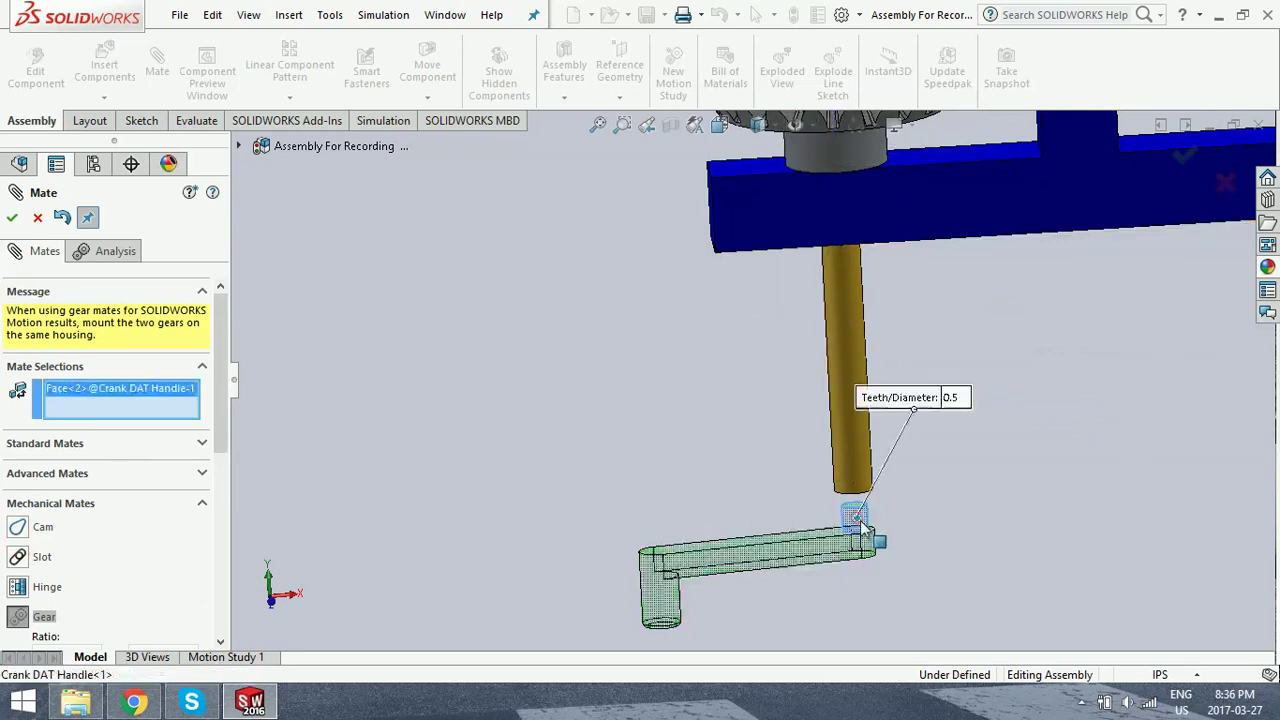
left_click(880, 490)
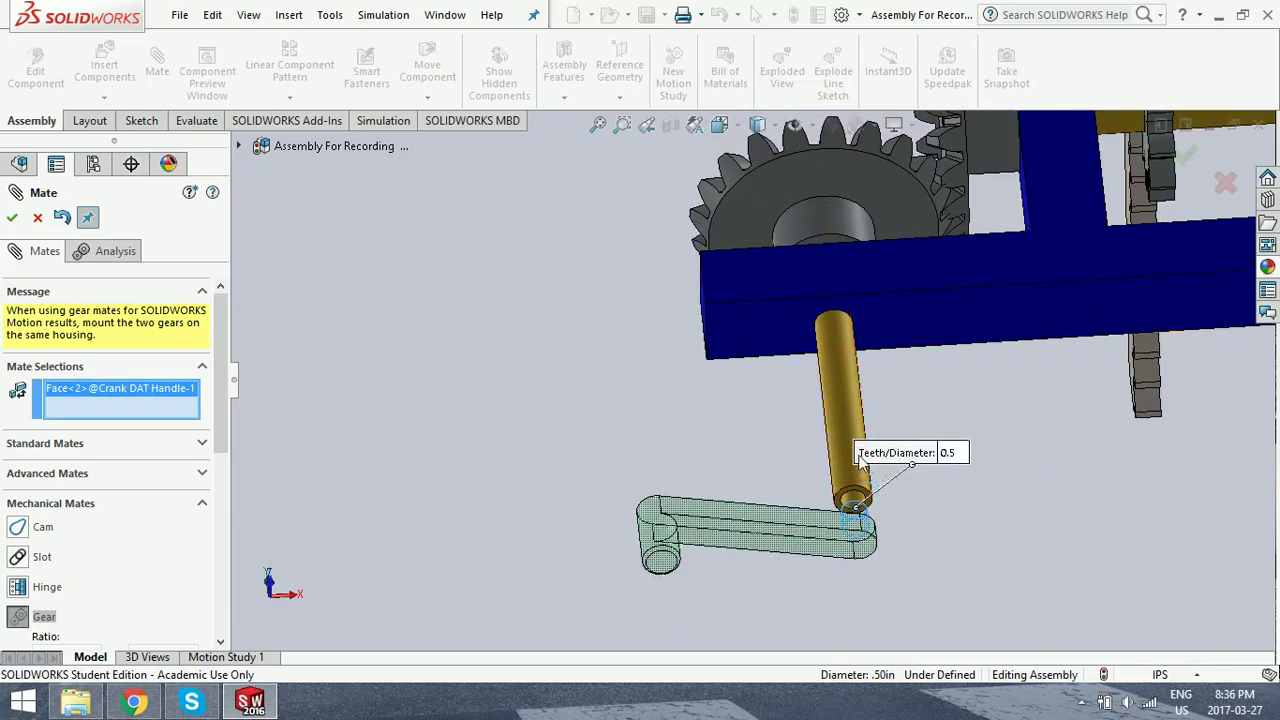
left_click(838, 421)
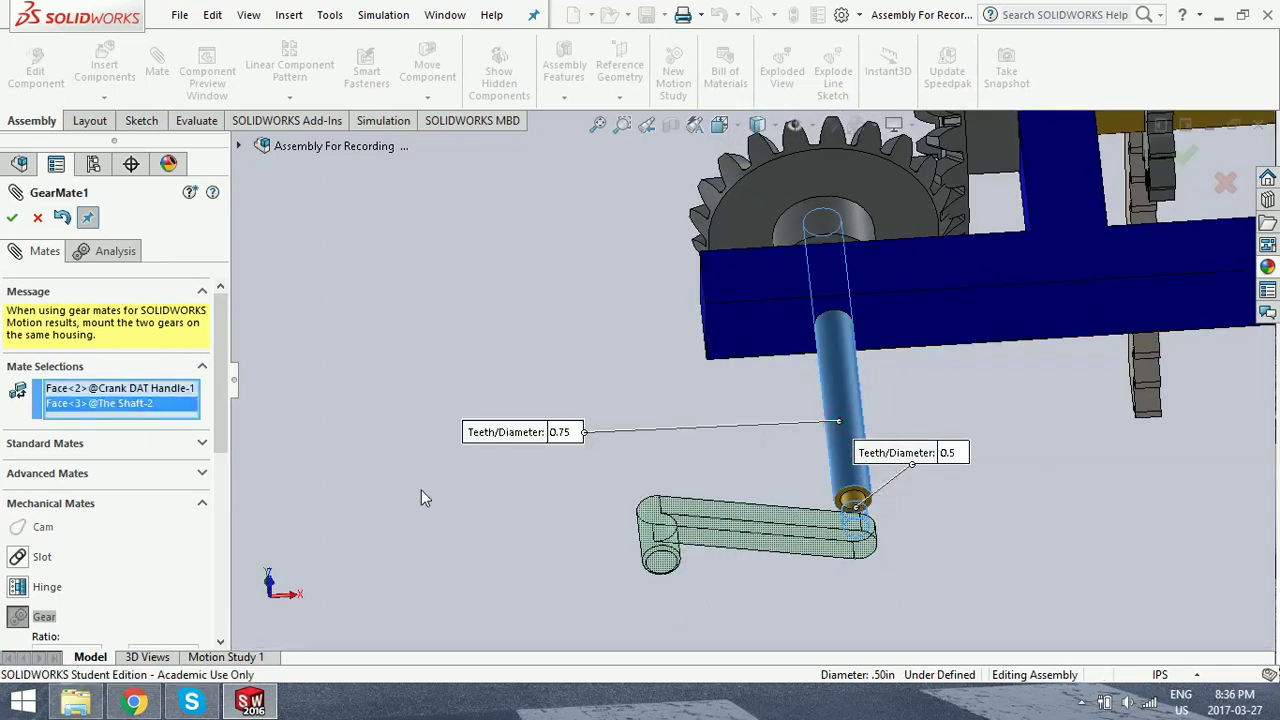
left_click_drag(221, 411, 225, 491)
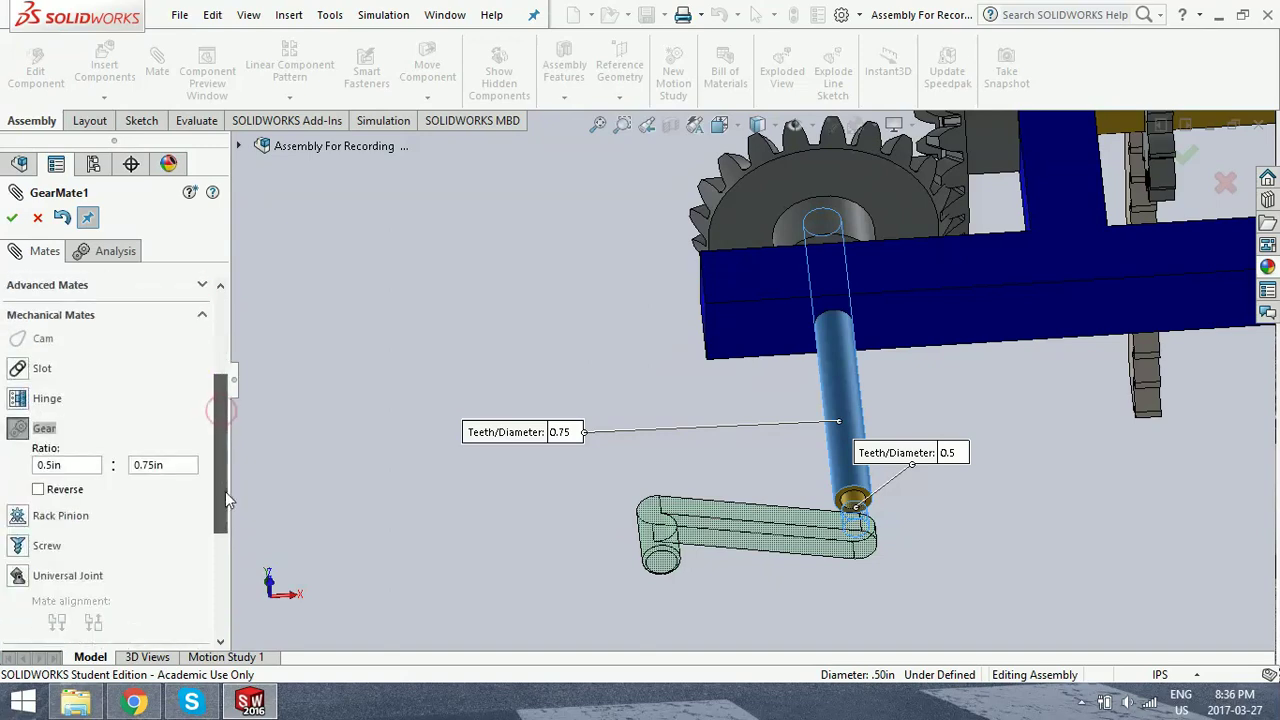
left_click(11, 219)
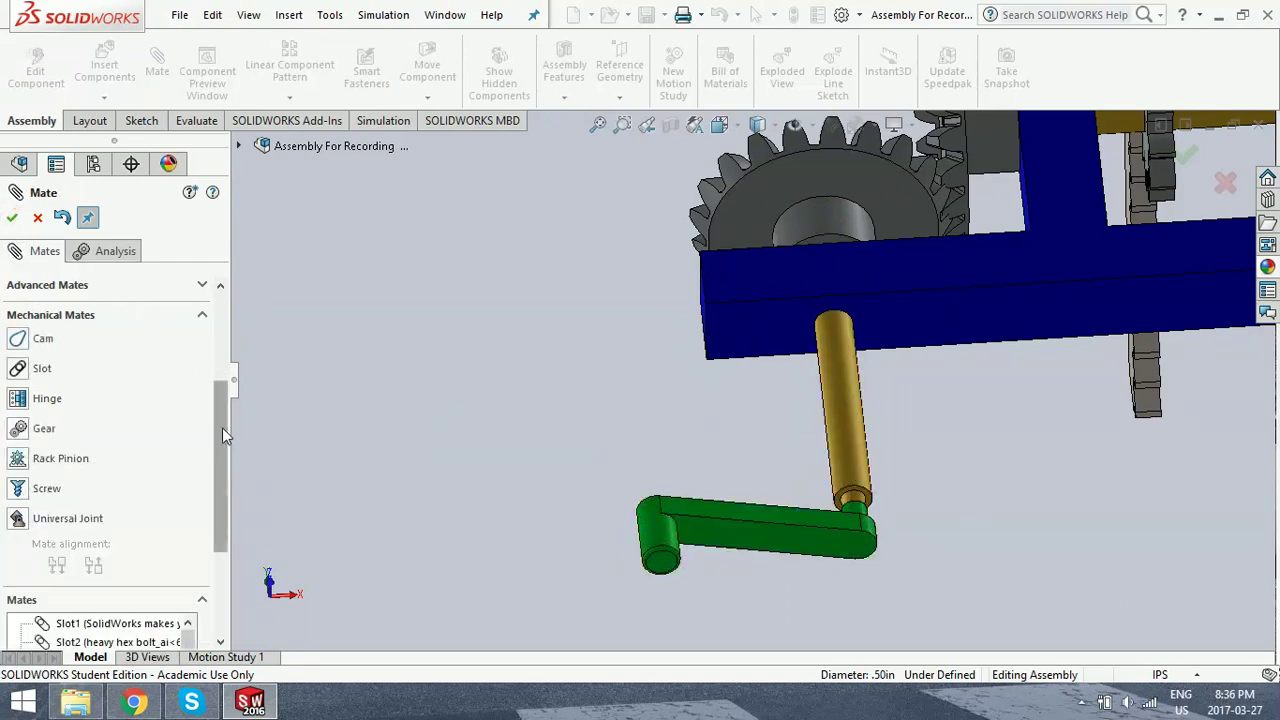
- Mate the shaft's lower end face coincident with the crank handle face
left_click_drag(222, 427, 227, 340)
left_click(30, 443)
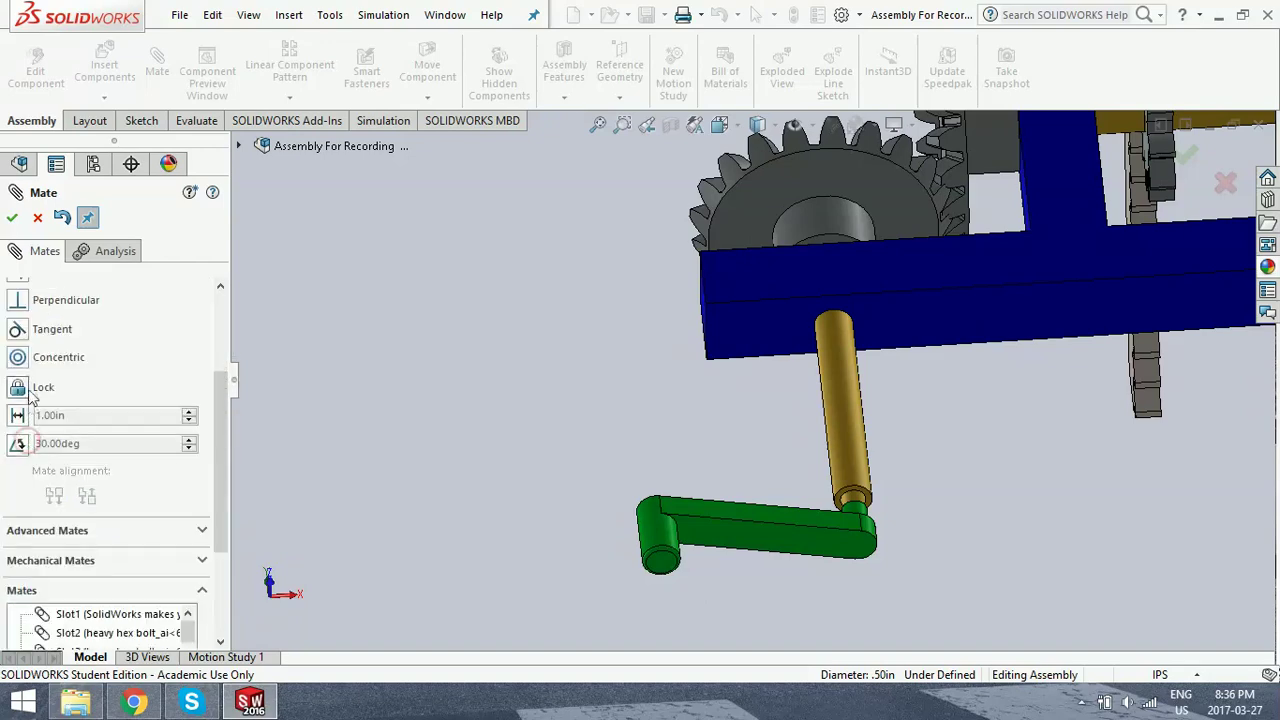
left_click_drag(214, 464, 136, 392)
left_click(60, 400)
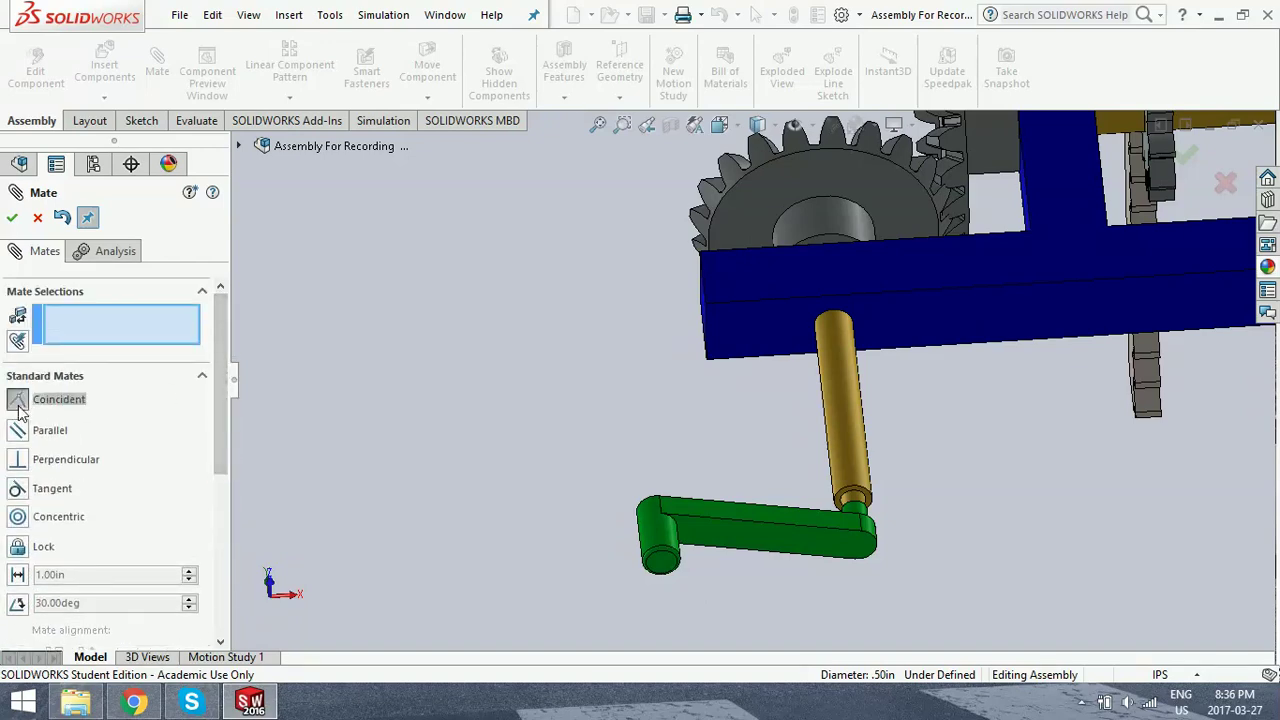
left_click(870, 503)
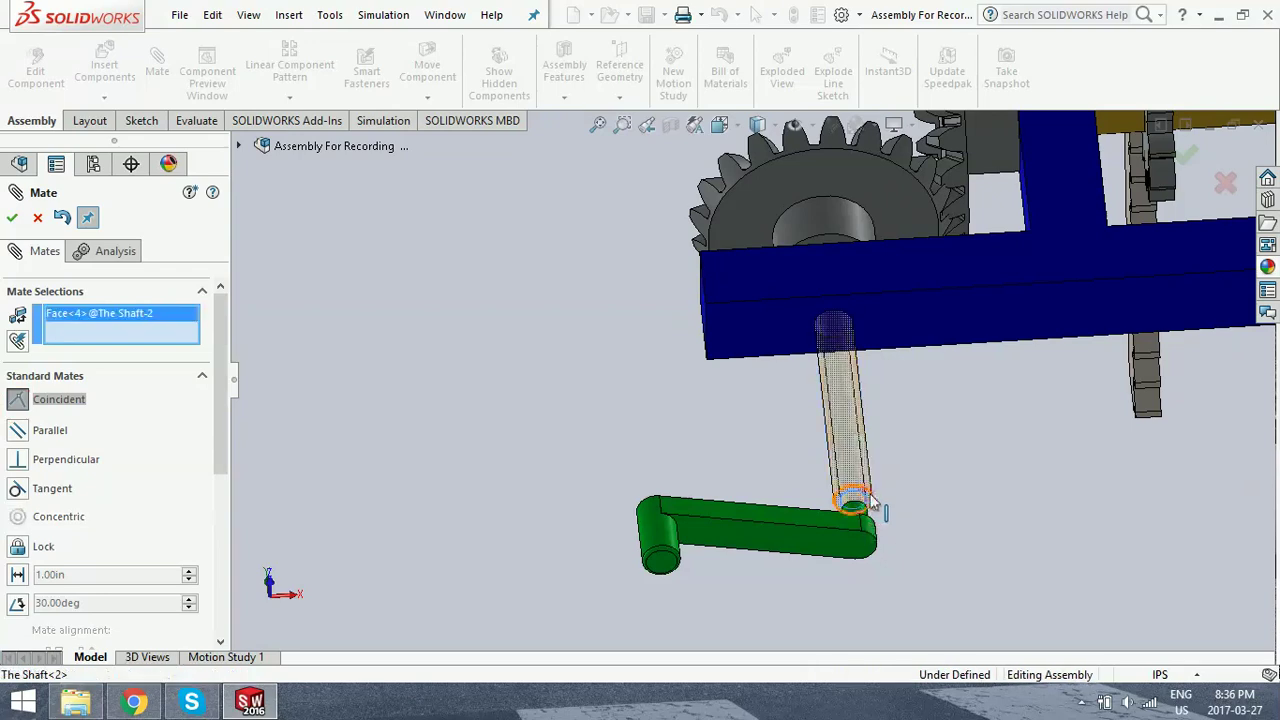
middle_click_drag(892, 466, 845, 560)
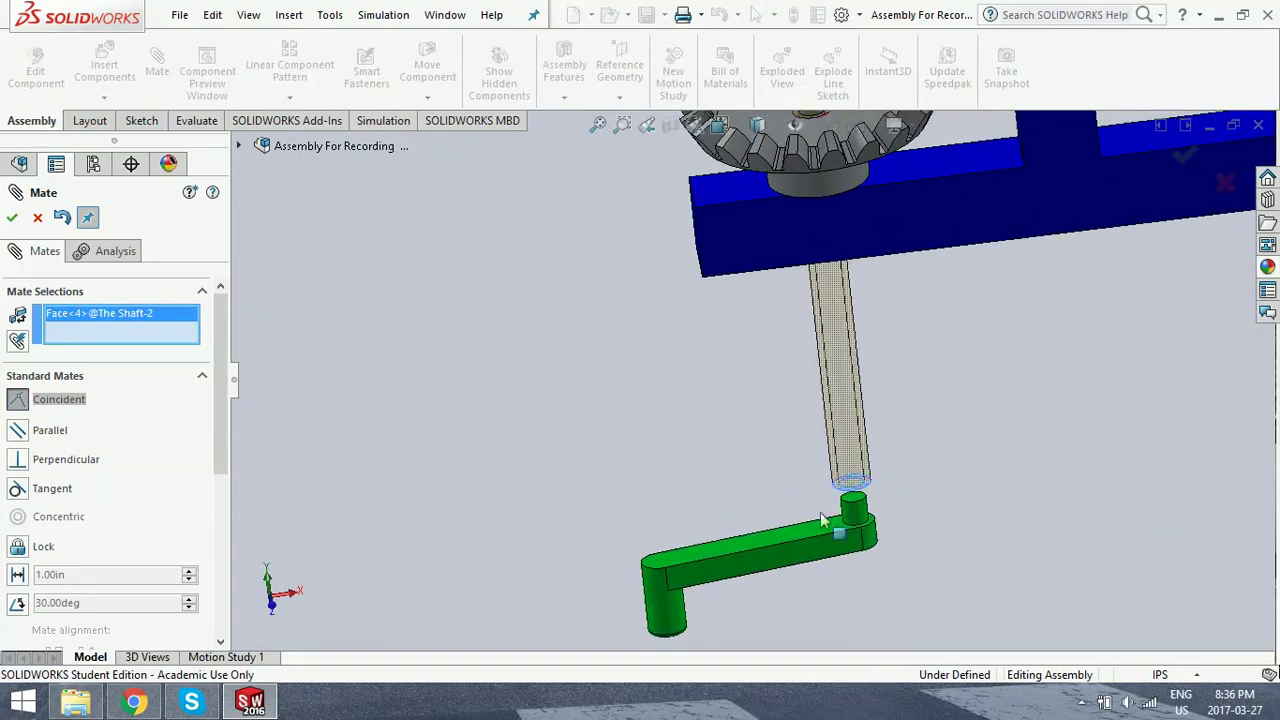
left_click(828, 537)
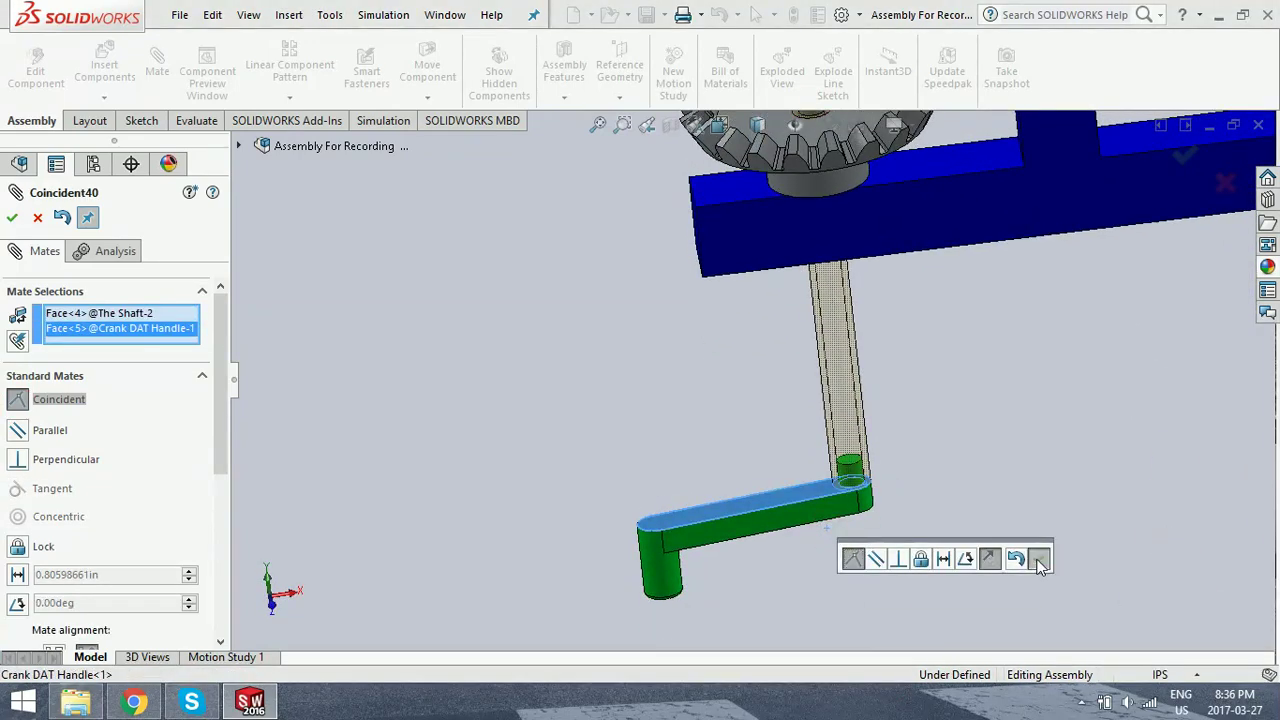
left_click(1036, 558)
- Finish mating and close the Mate PropertyManager
middle_click_drag(906, 500, 757, 322)
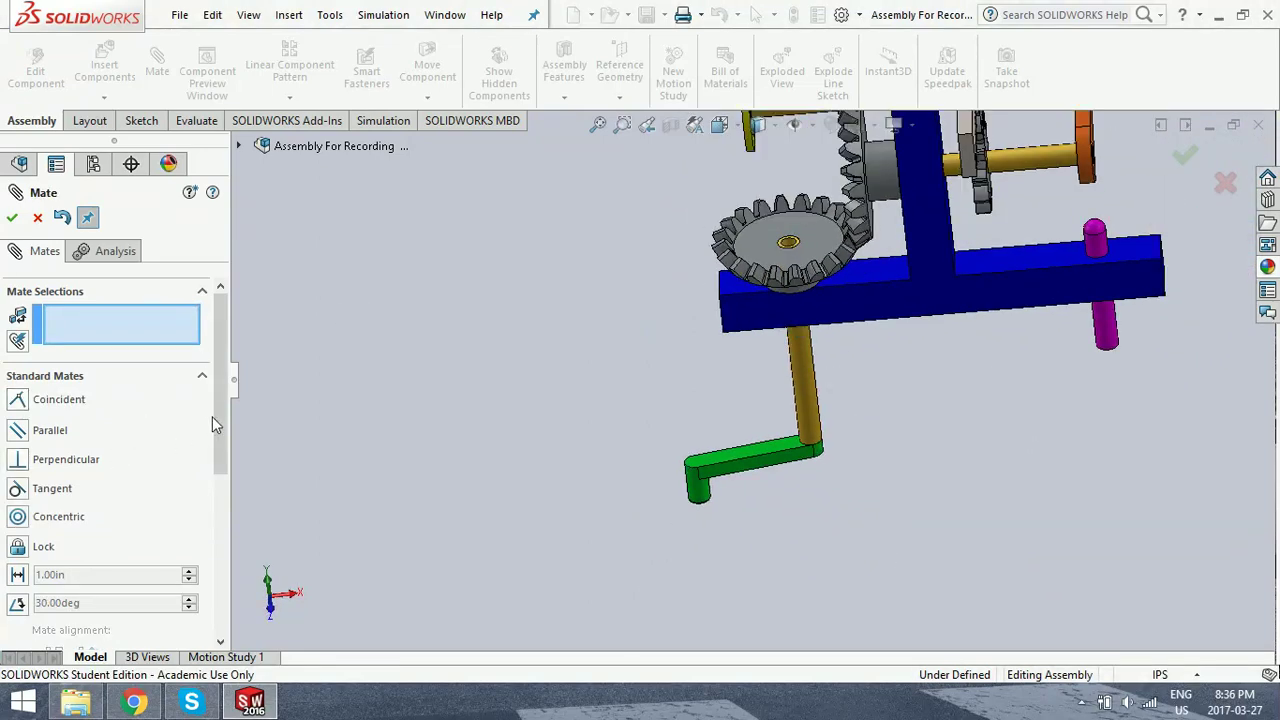
scroll(212, 440, "down", 4)
scroll(94, 560, "down", 4)
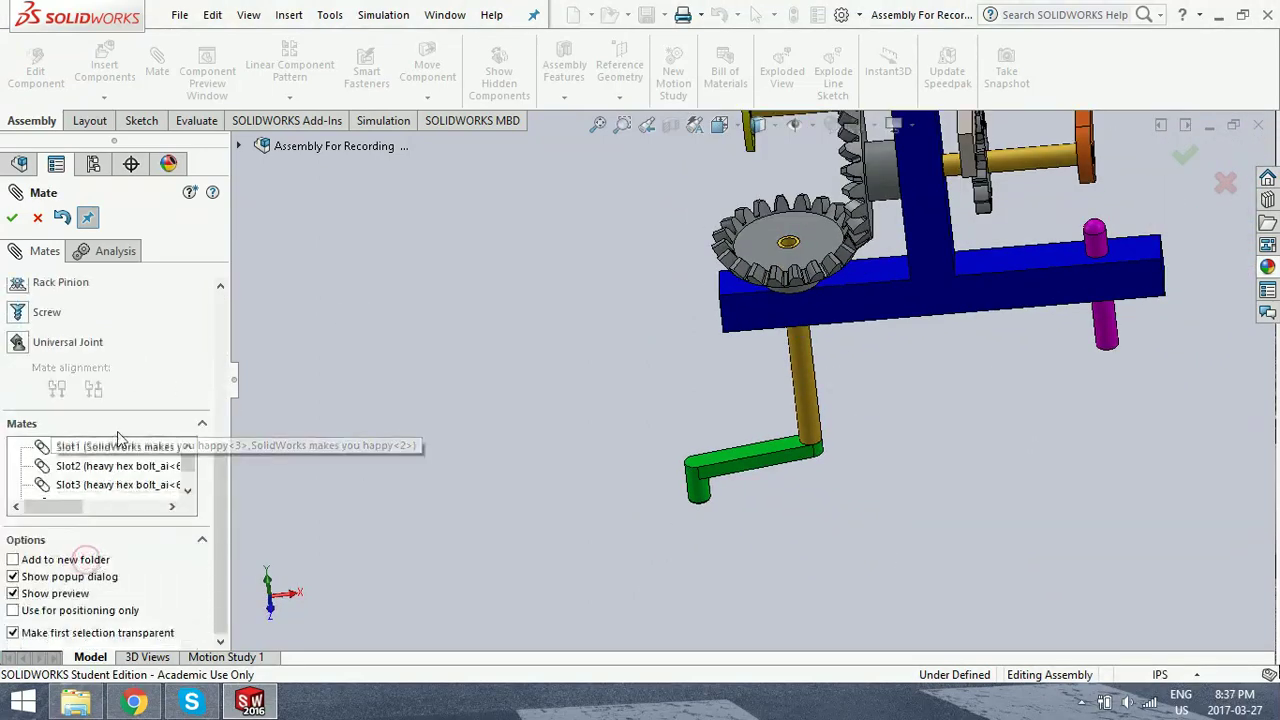
left_click(12, 218)
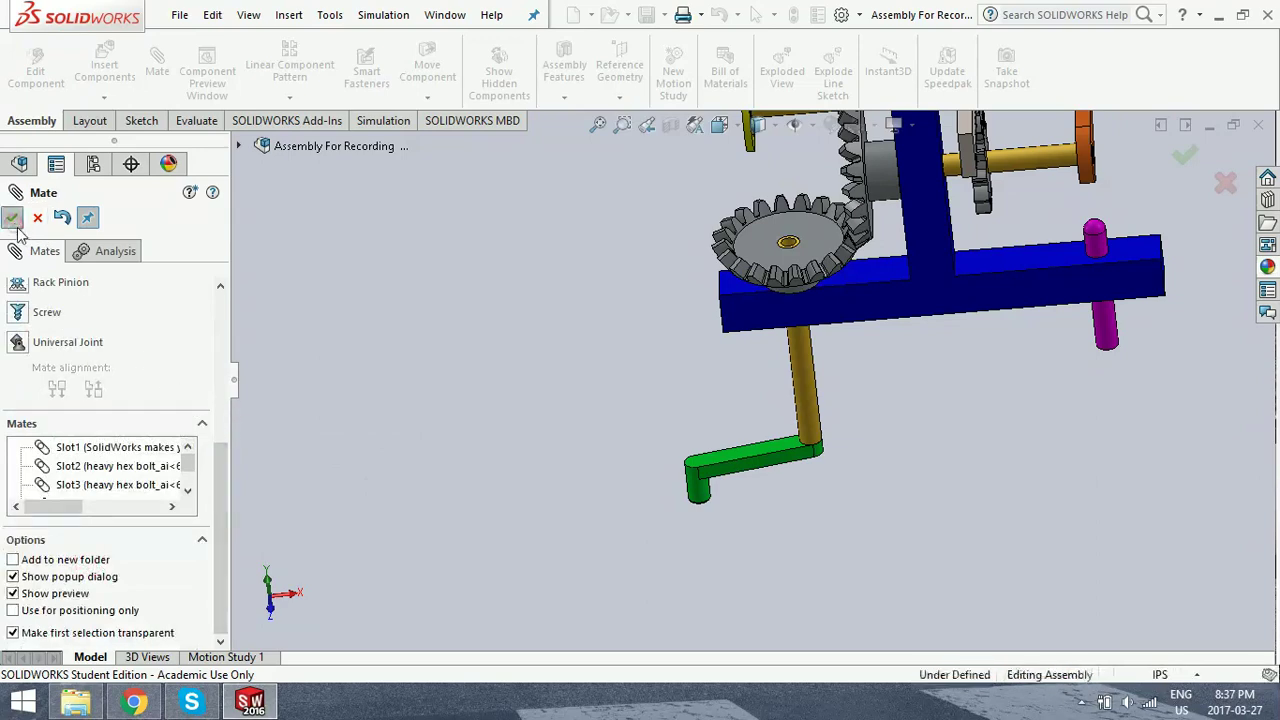
- Start a new mate and choose Gear under Mechanical Mates
left_click(104, 68)
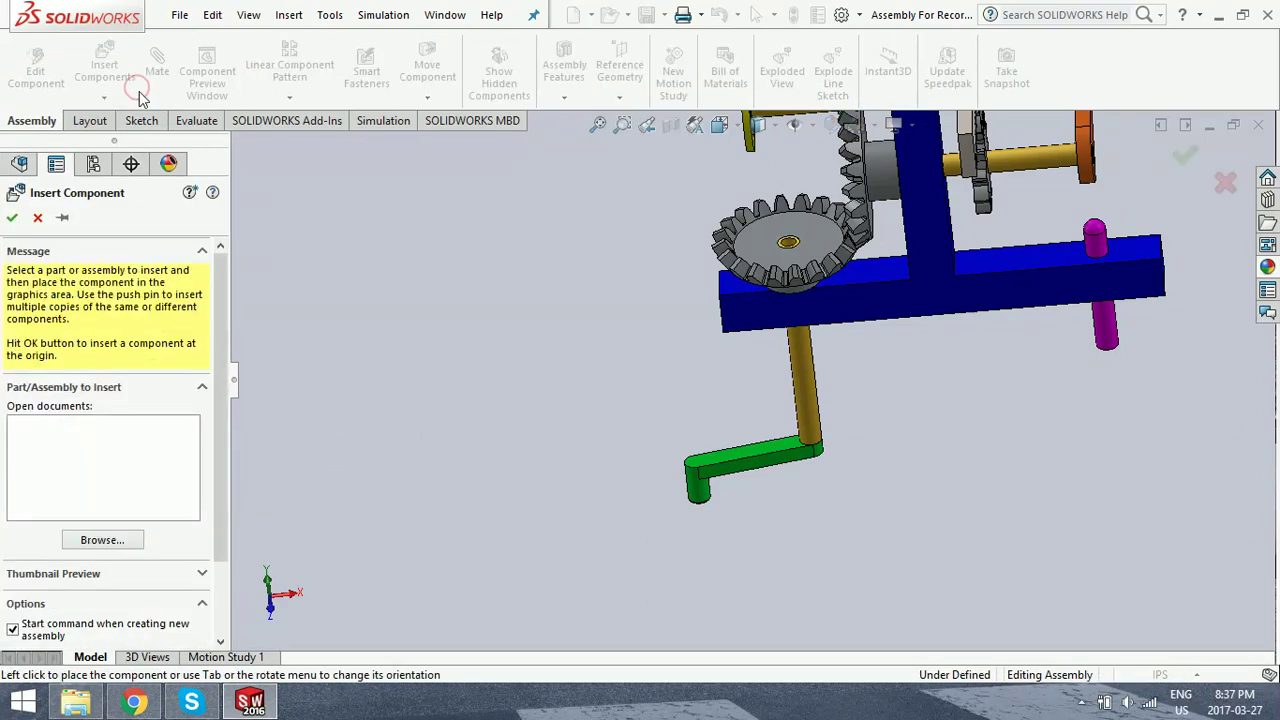
left_click(38, 218)
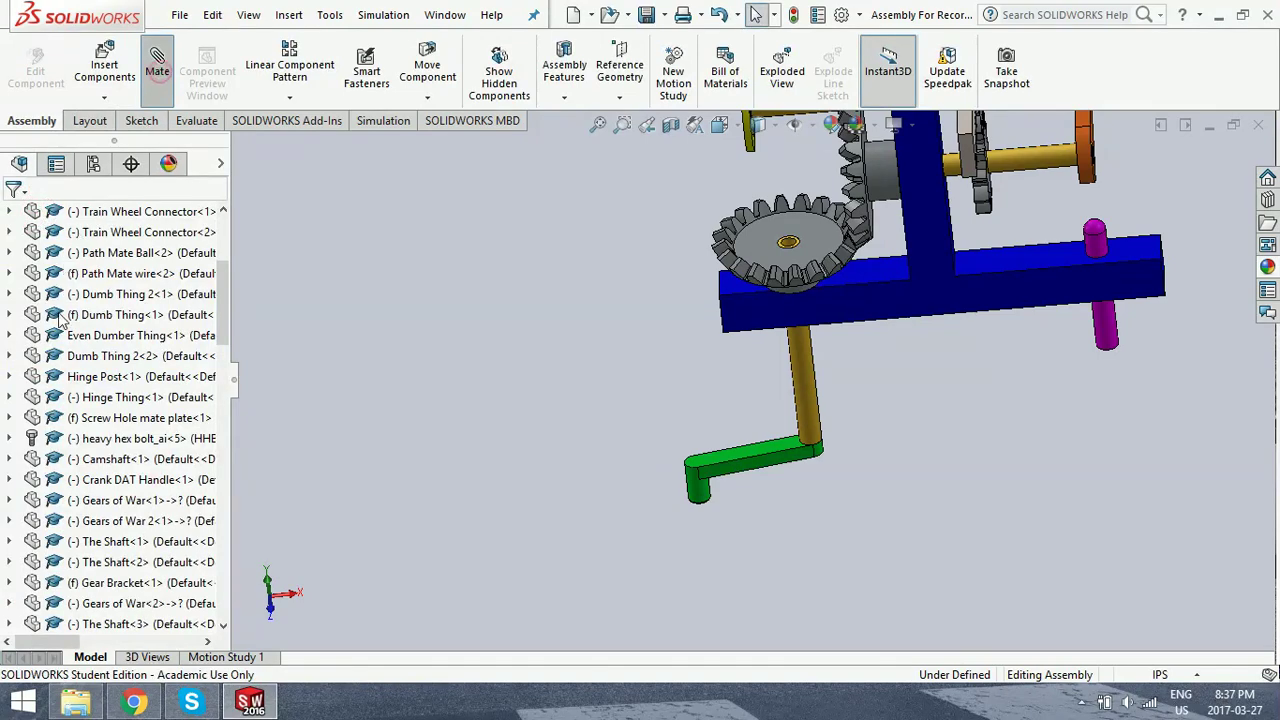
scroll(216, 536, "down", 5)
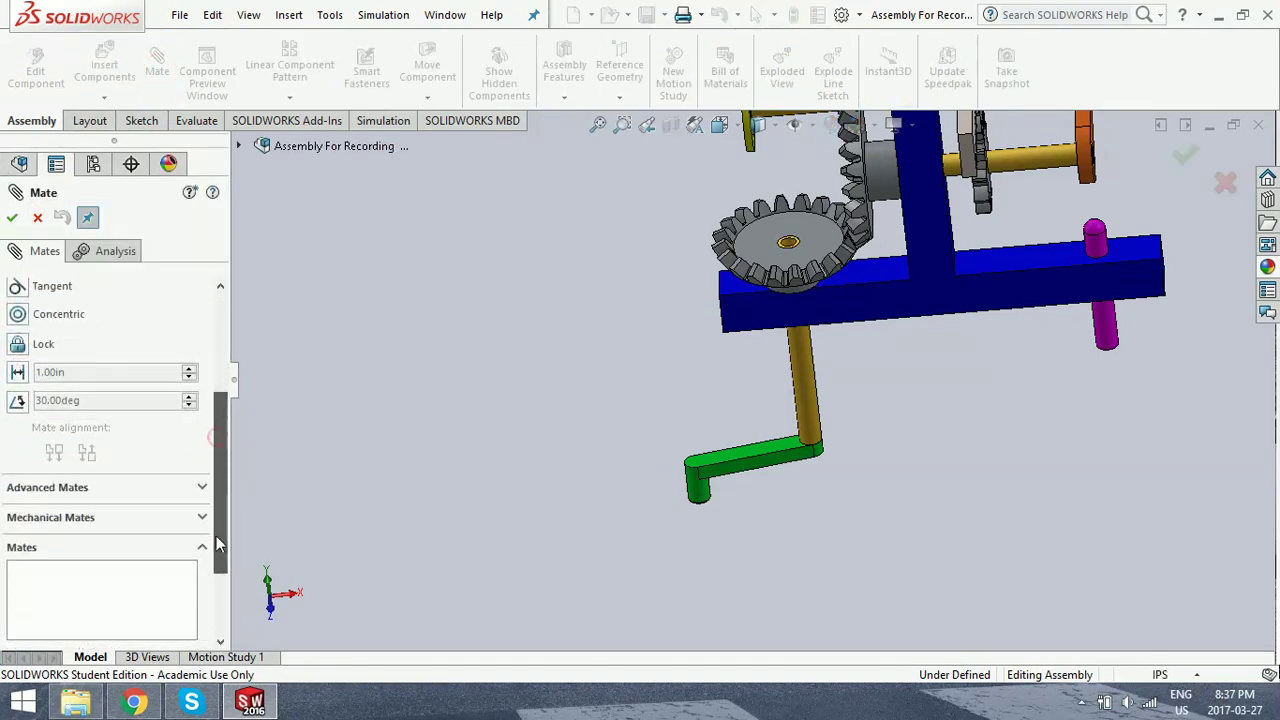
left_click(71, 521)
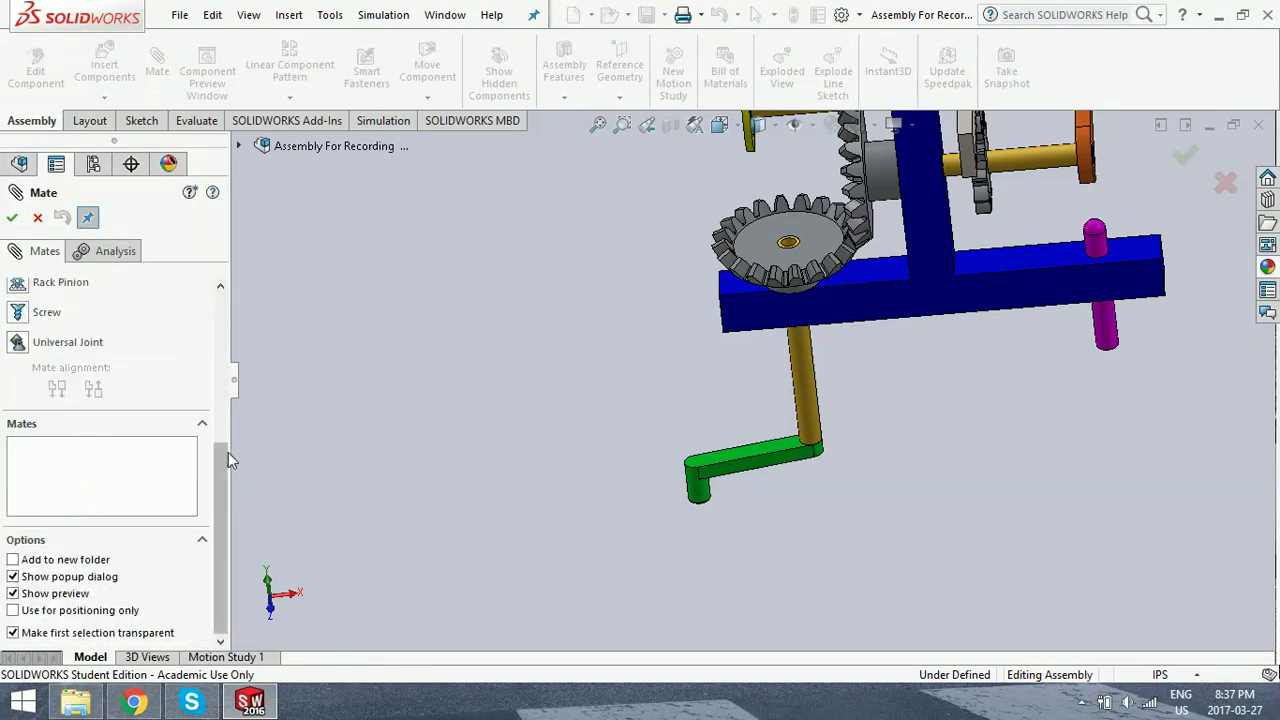
left_click_drag(221, 453, 71, 388)
left_click(71, 388)
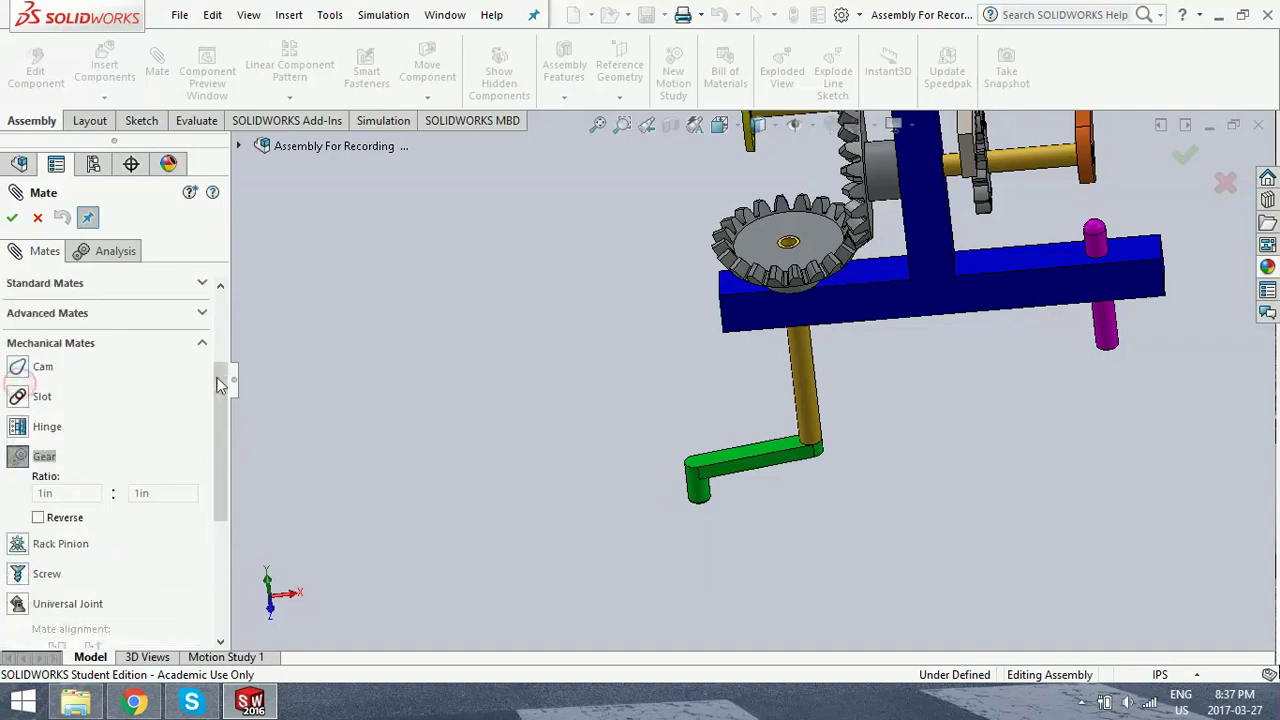
scroll(794, 252, "down", 5)
scroll(794, 255, "down", 3)
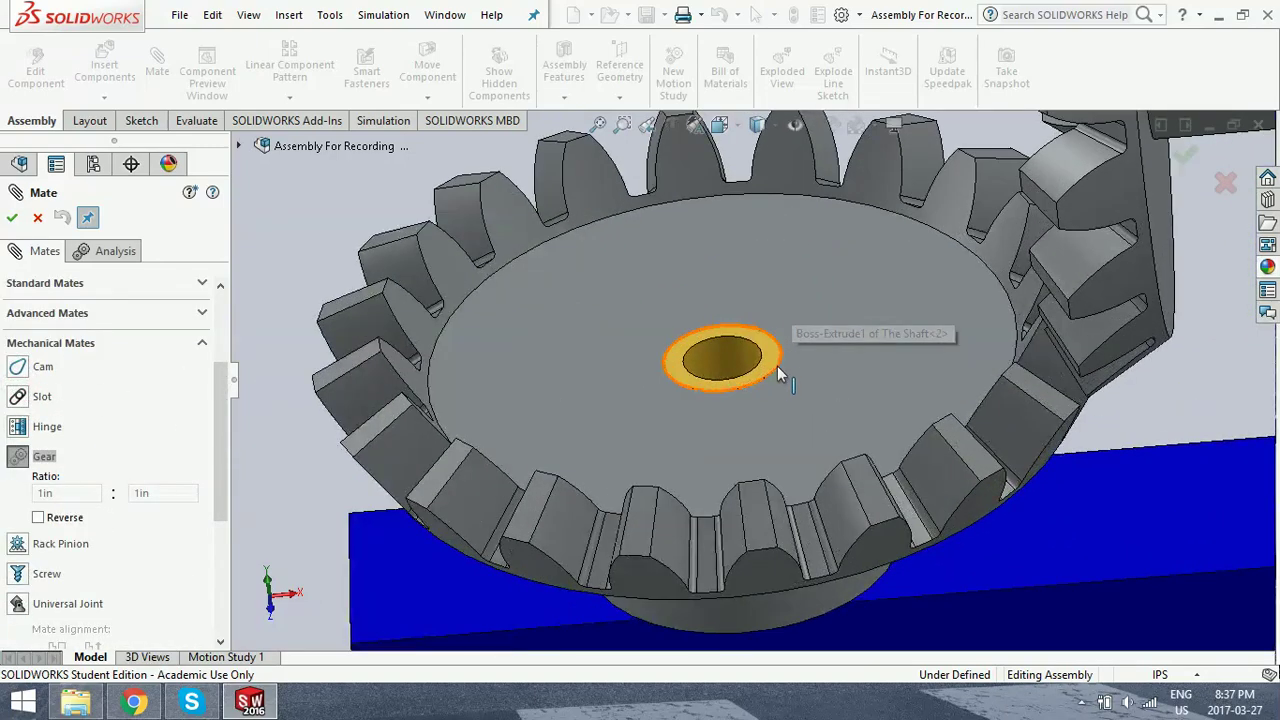
- Gear-mate the bevel gear's large edge to the shaft's top edge at 3.75in : 0.75in, reversed
left_click(777, 366)
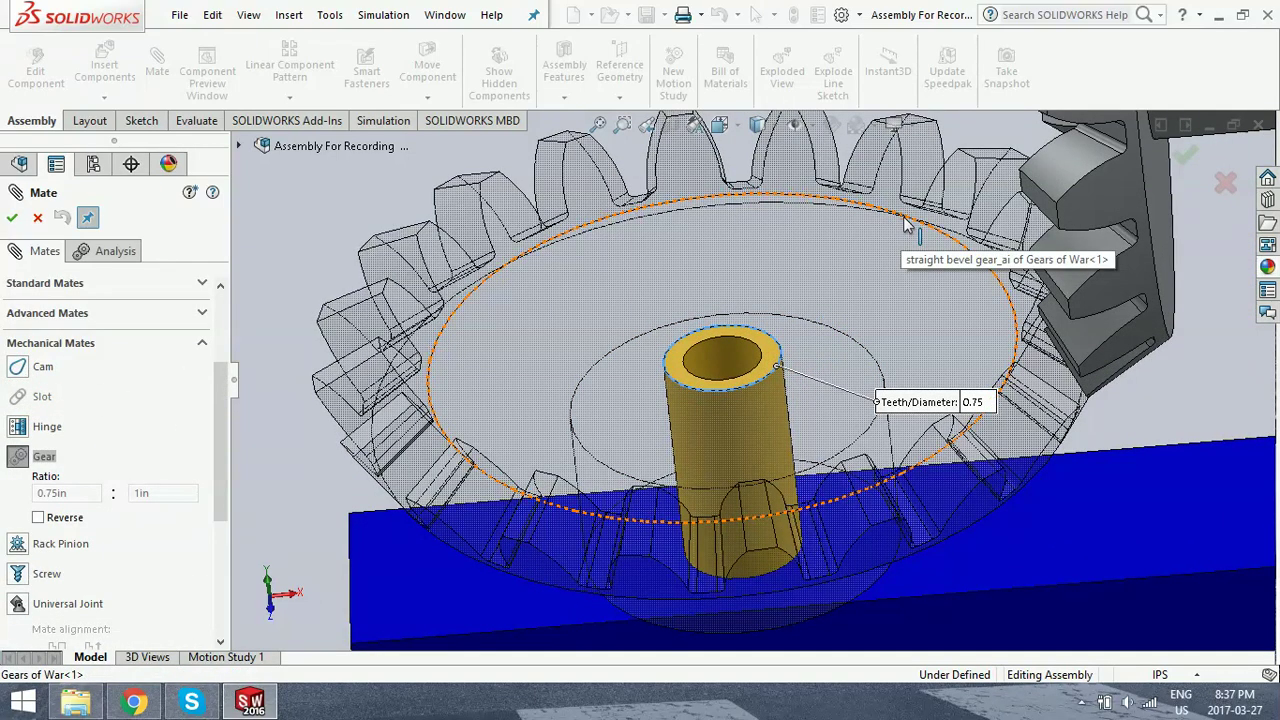
left_click(902, 218)
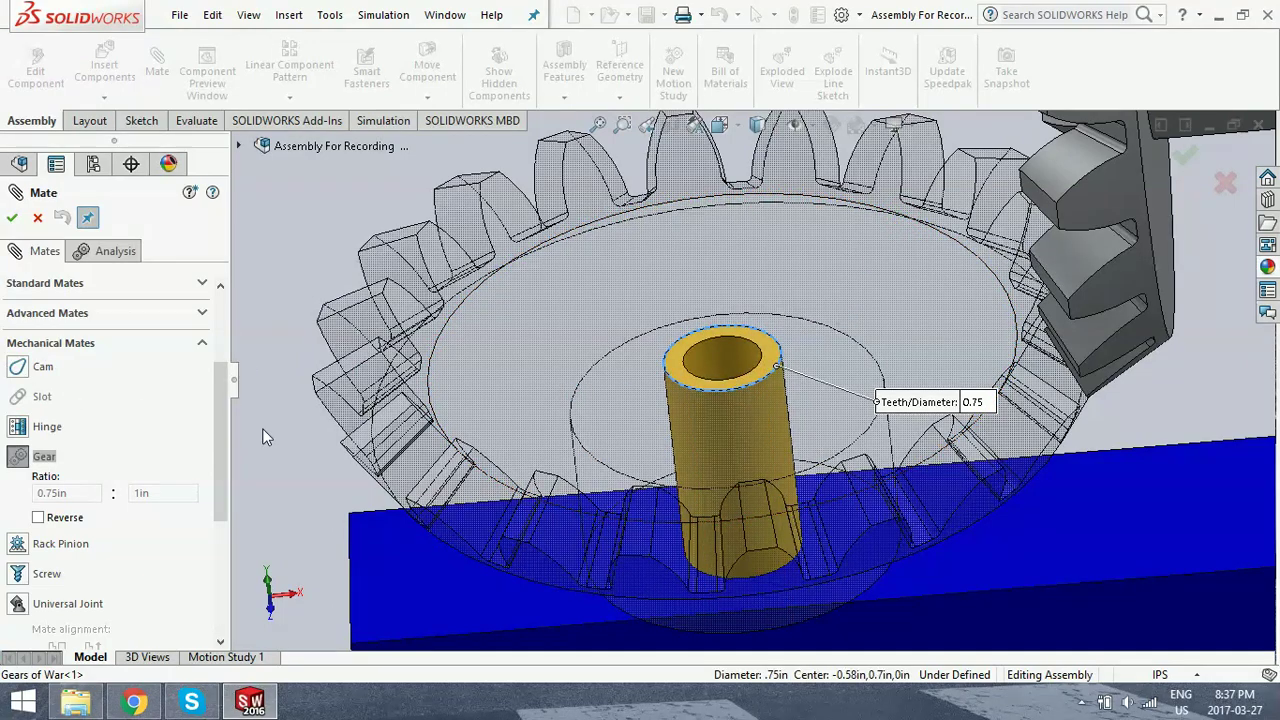
scroll(217, 367, "up", 5)
right_click(113, 389)
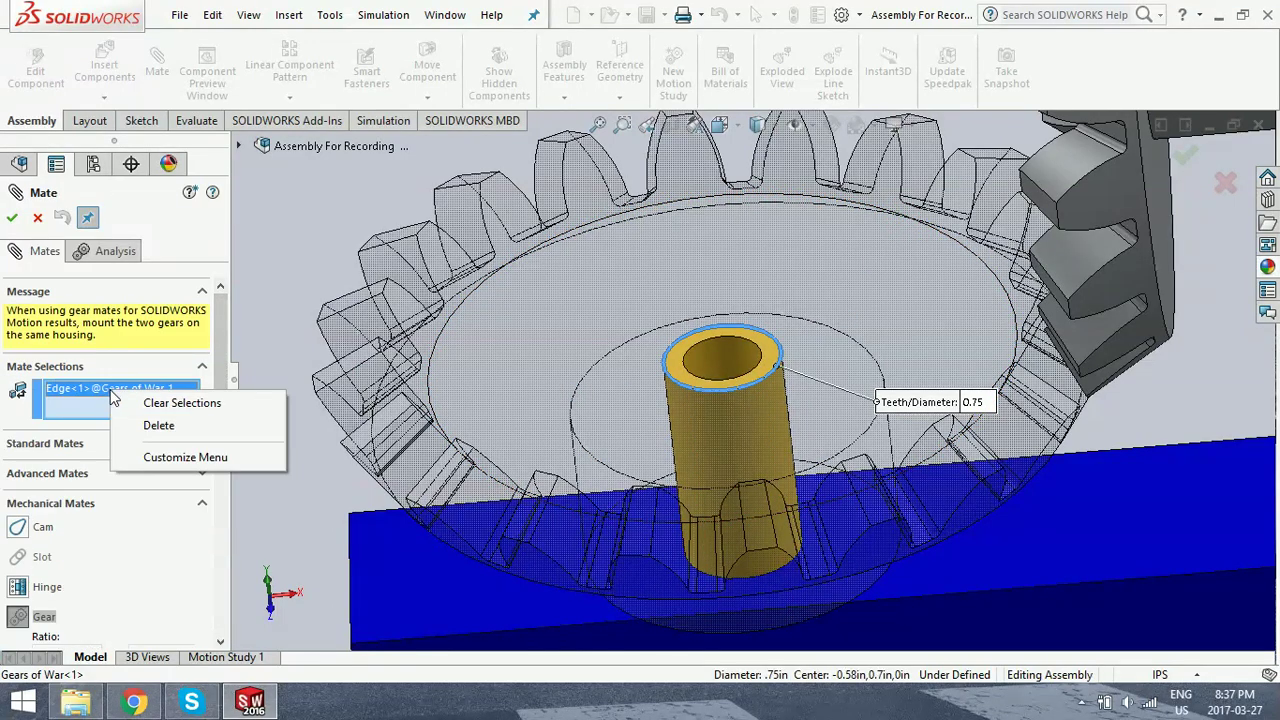
left_click(158, 426)
left_click(675, 201)
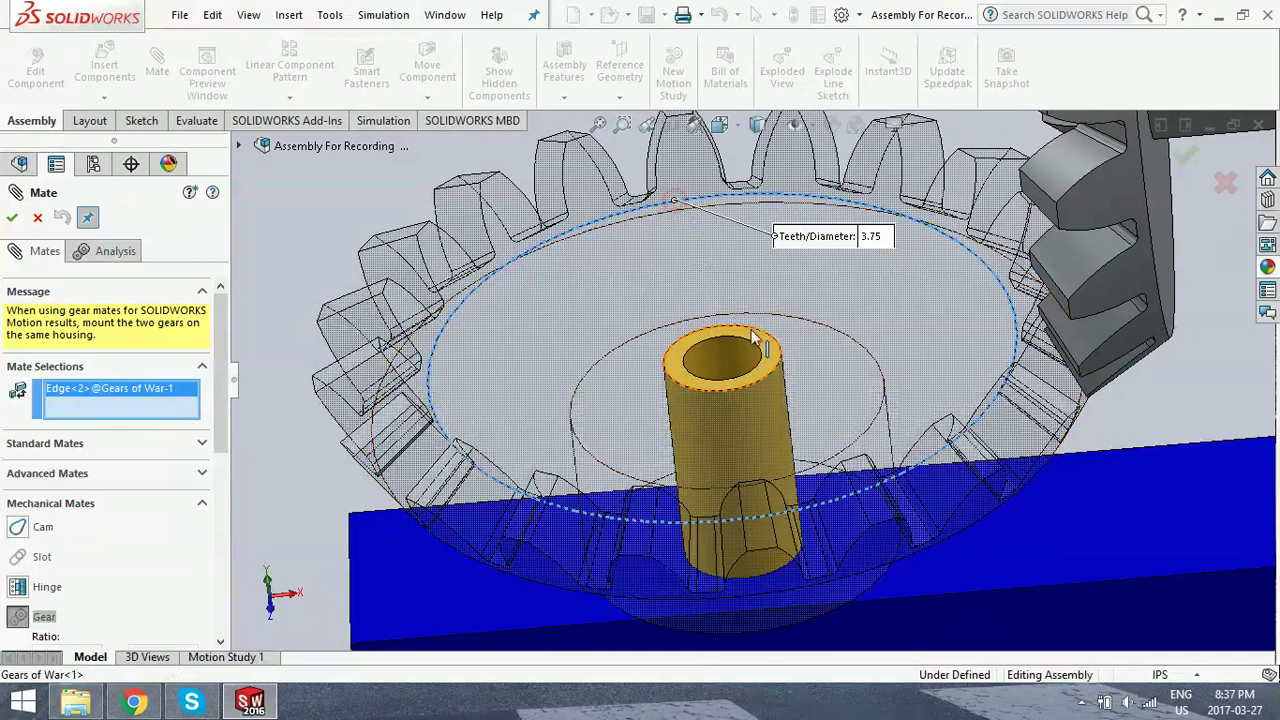
left_click(762, 338)
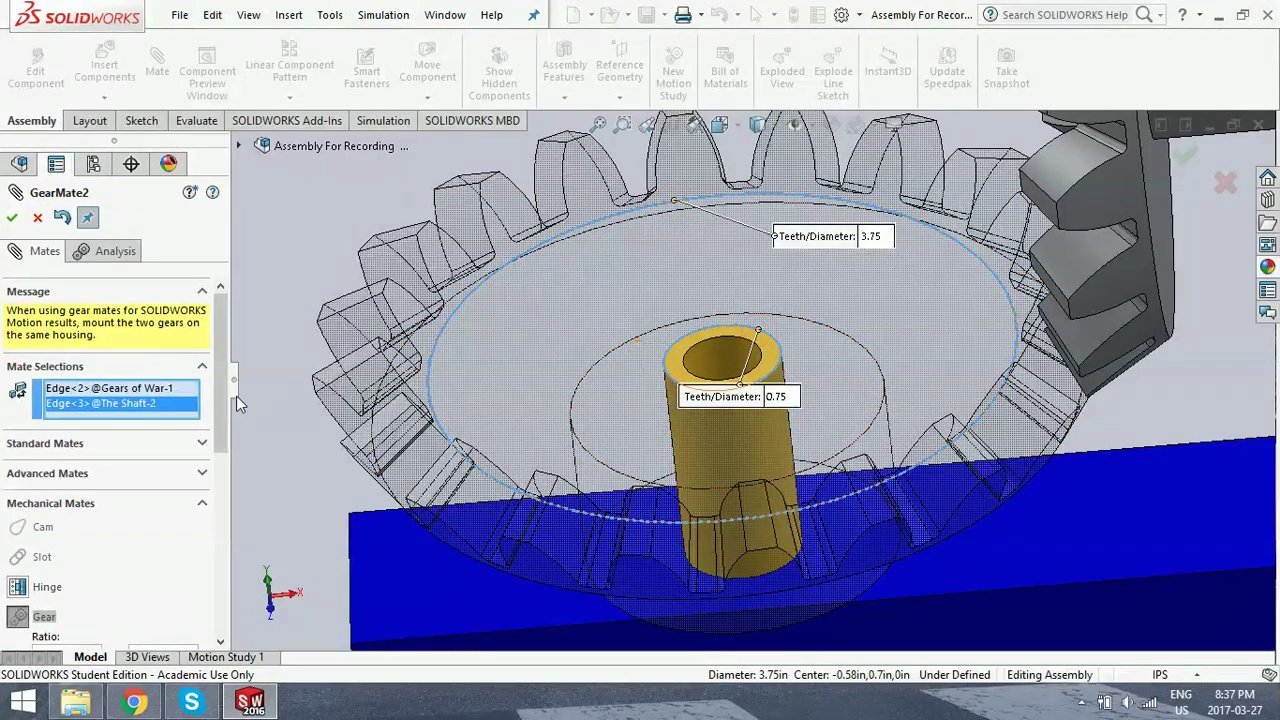
left_click_drag(219, 369, 223, 411)
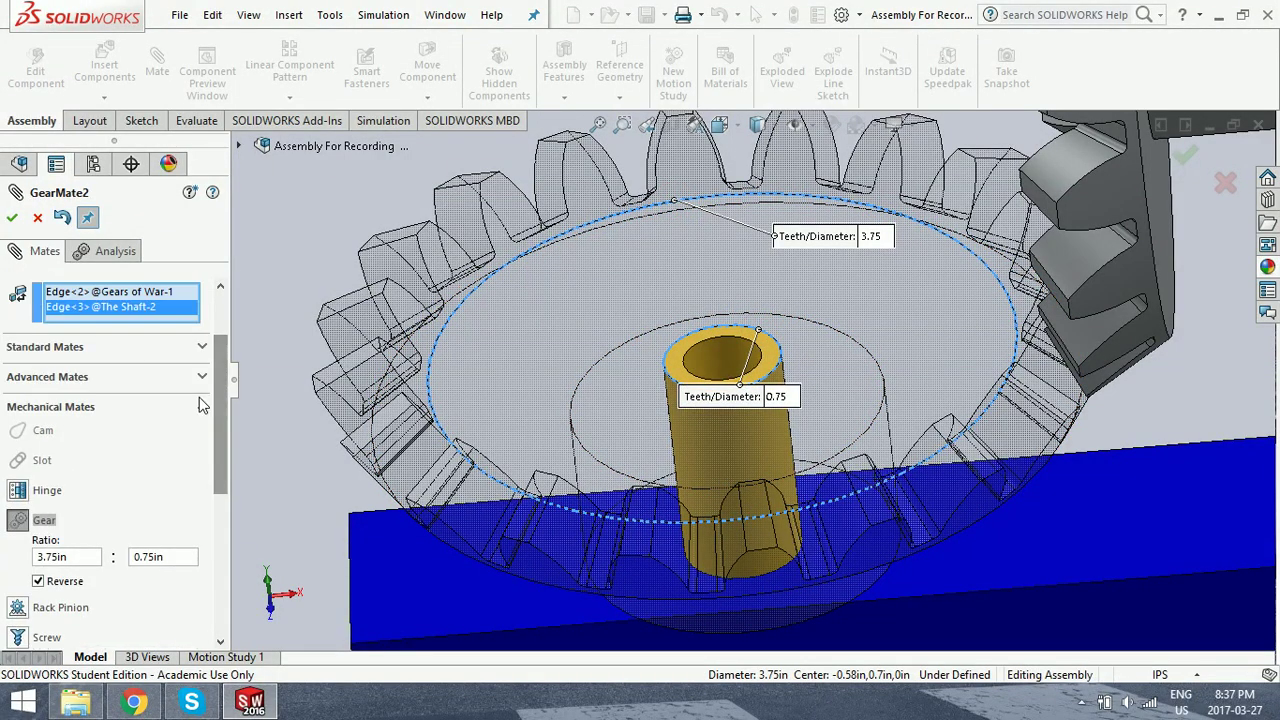
left_click(12, 217)
scroll(732, 328, "up", 5)
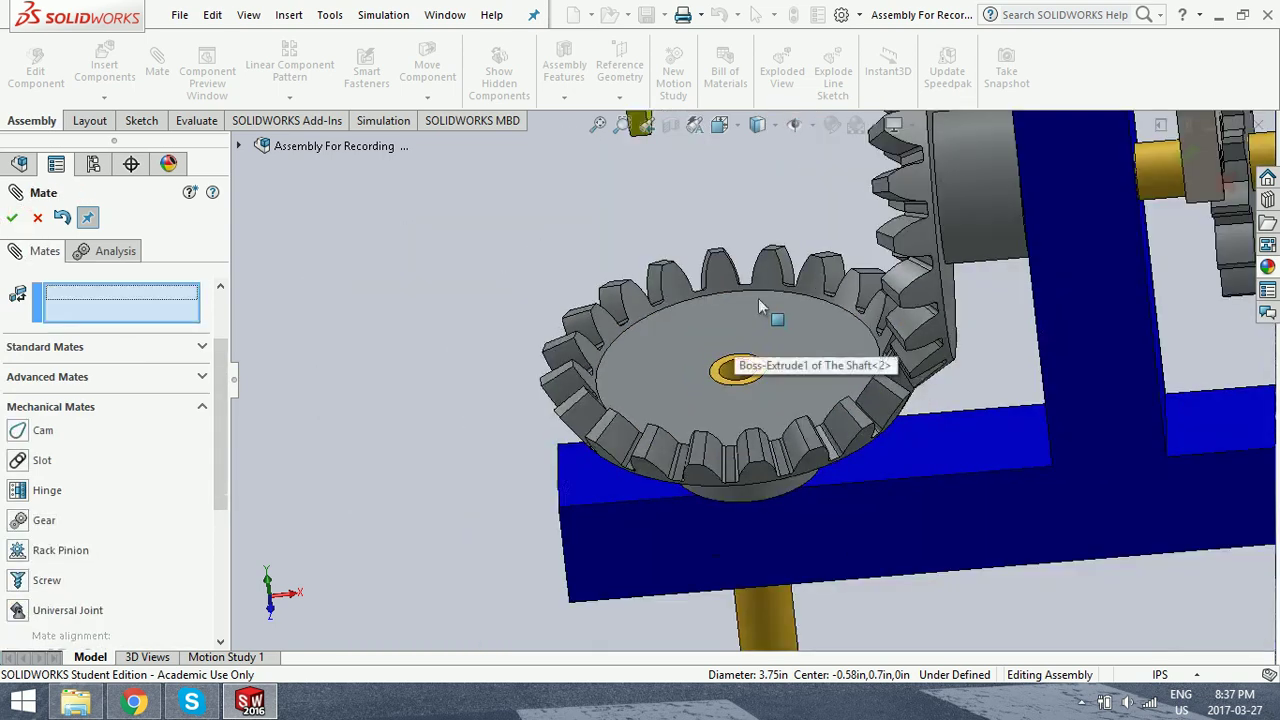
- Gear-mate the two meshing bevel gears by their circular edges
middle_click_drag(769, 308, 850, 336)
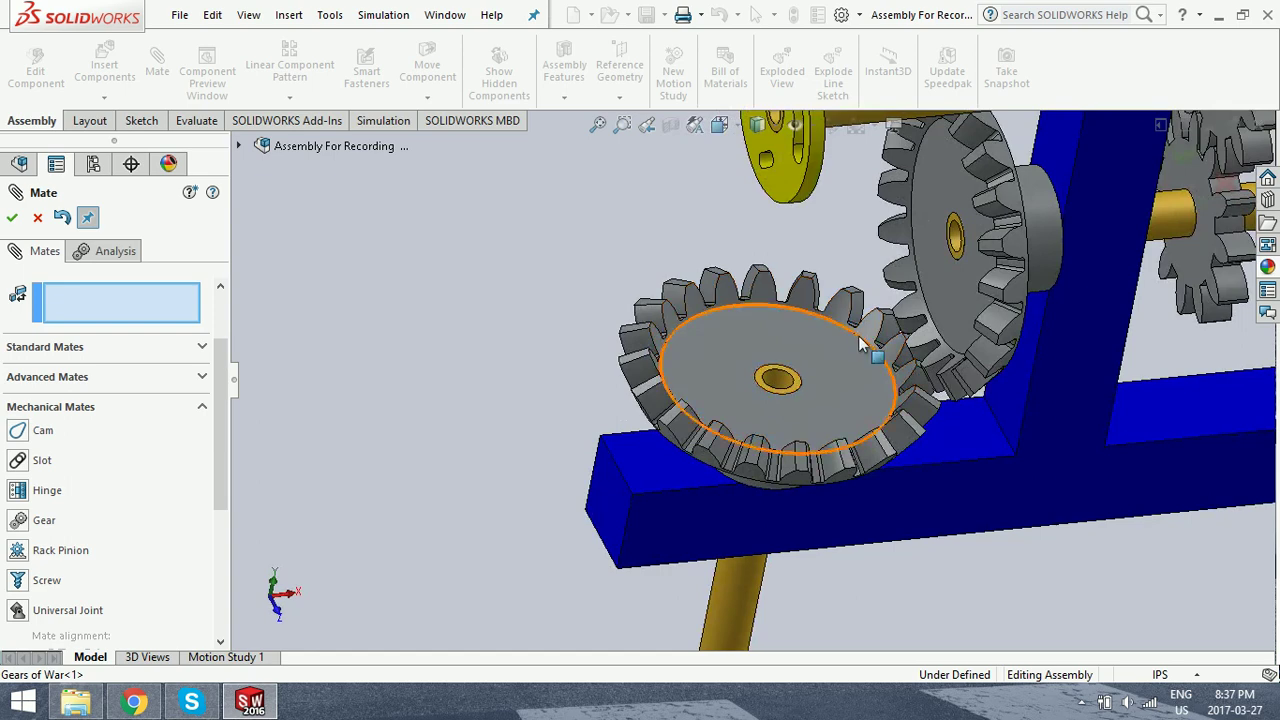
left_click(858, 335)
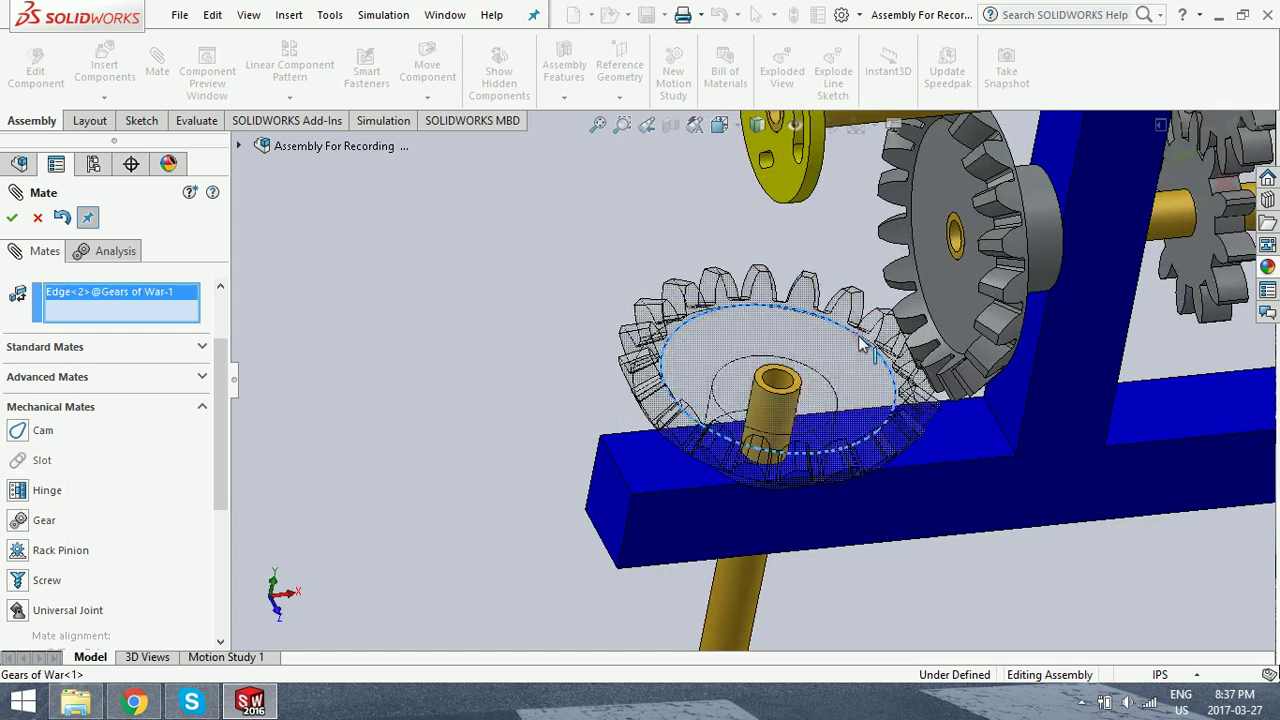
left_click(945, 350)
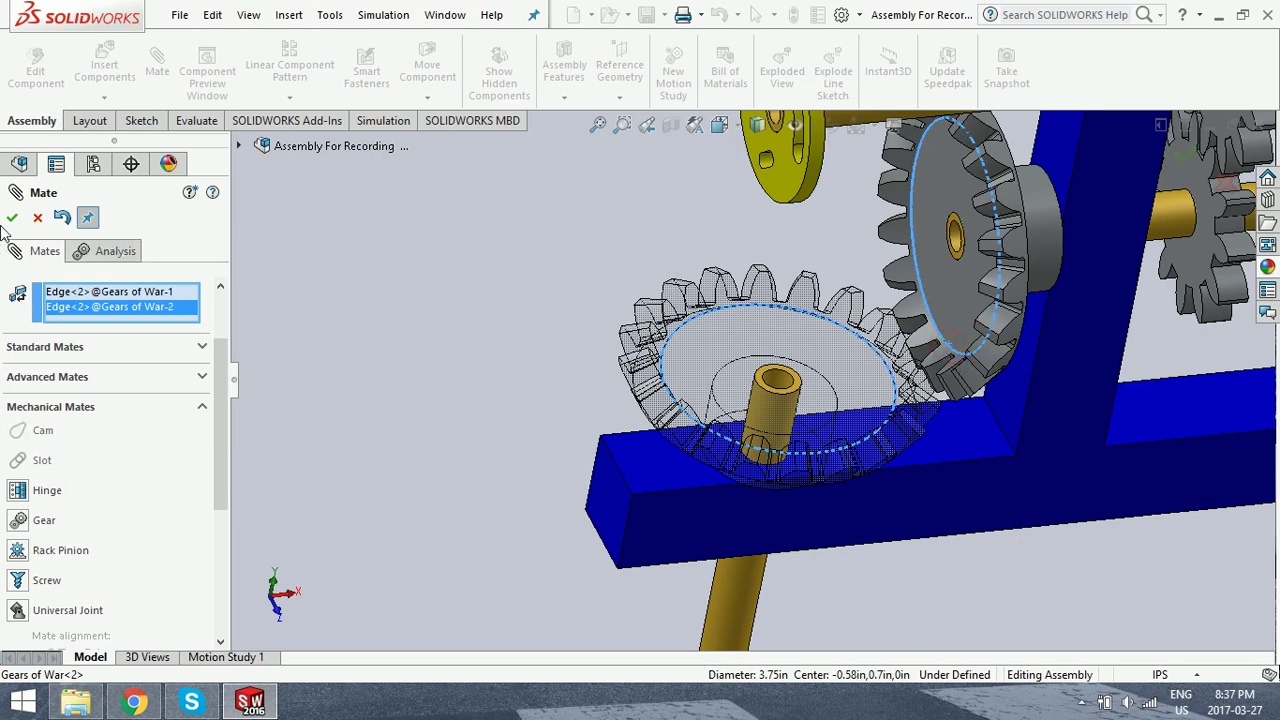
left_click(16, 515)
left_click(12, 217)
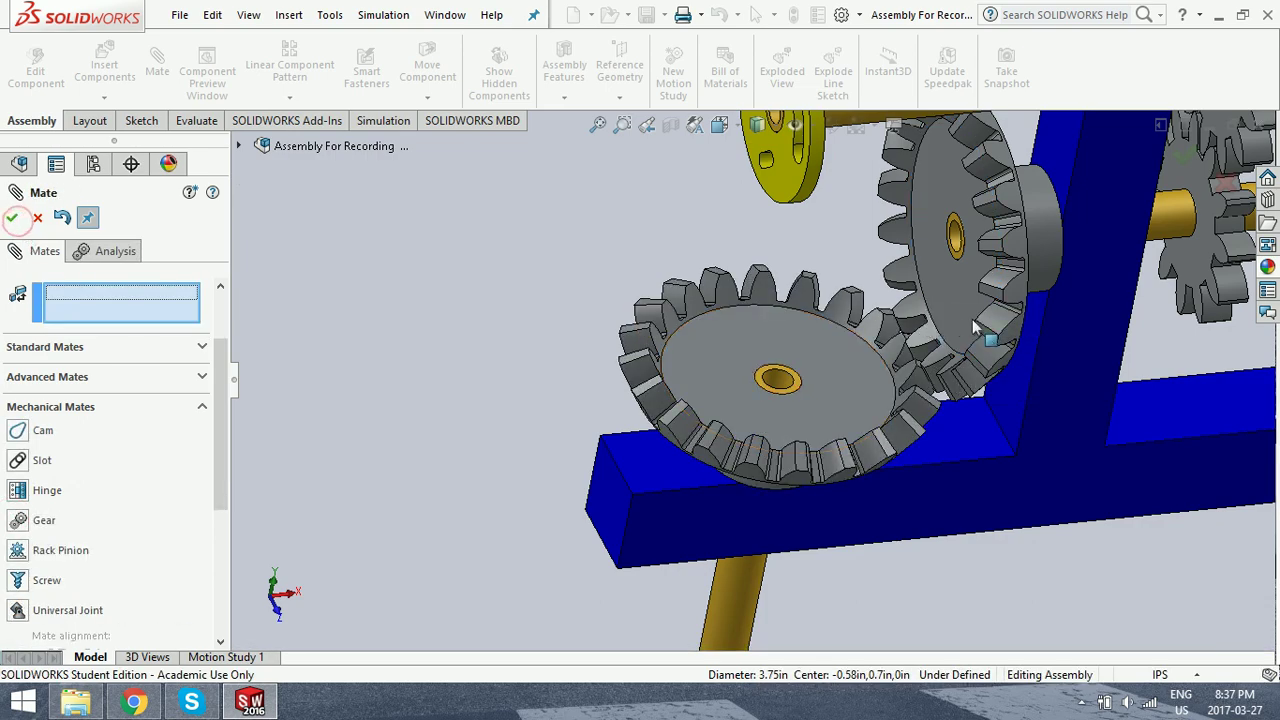
- Gear-mate the shaft hole's edge to the second bevel gear's outer edge
key("f")
scroll(866, 311, "down", 8)
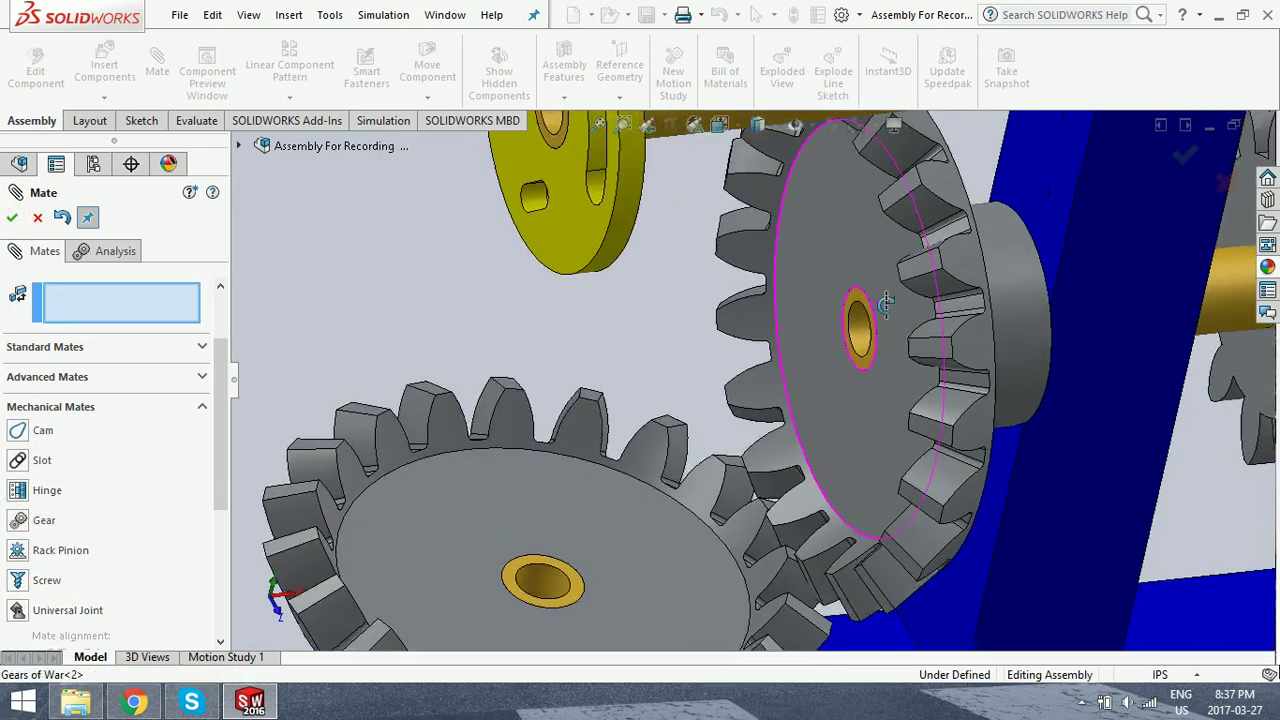
left_click(867, 302)
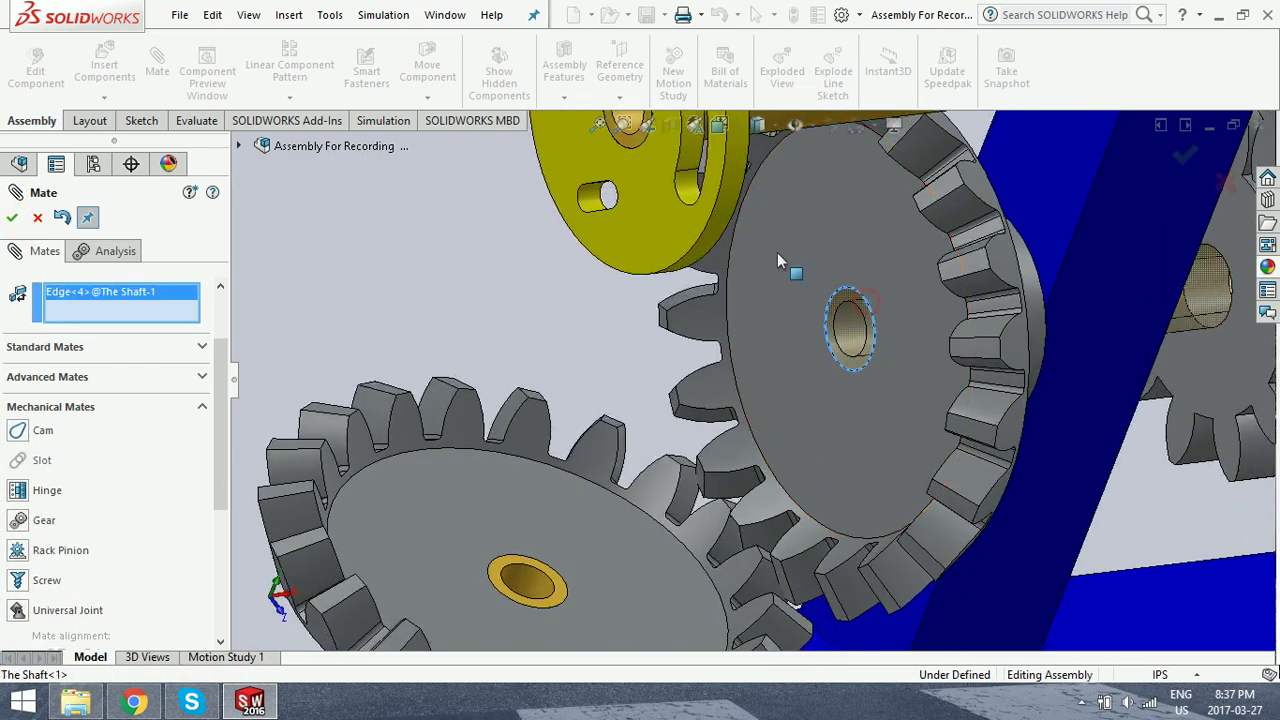
left_click(739, 217)
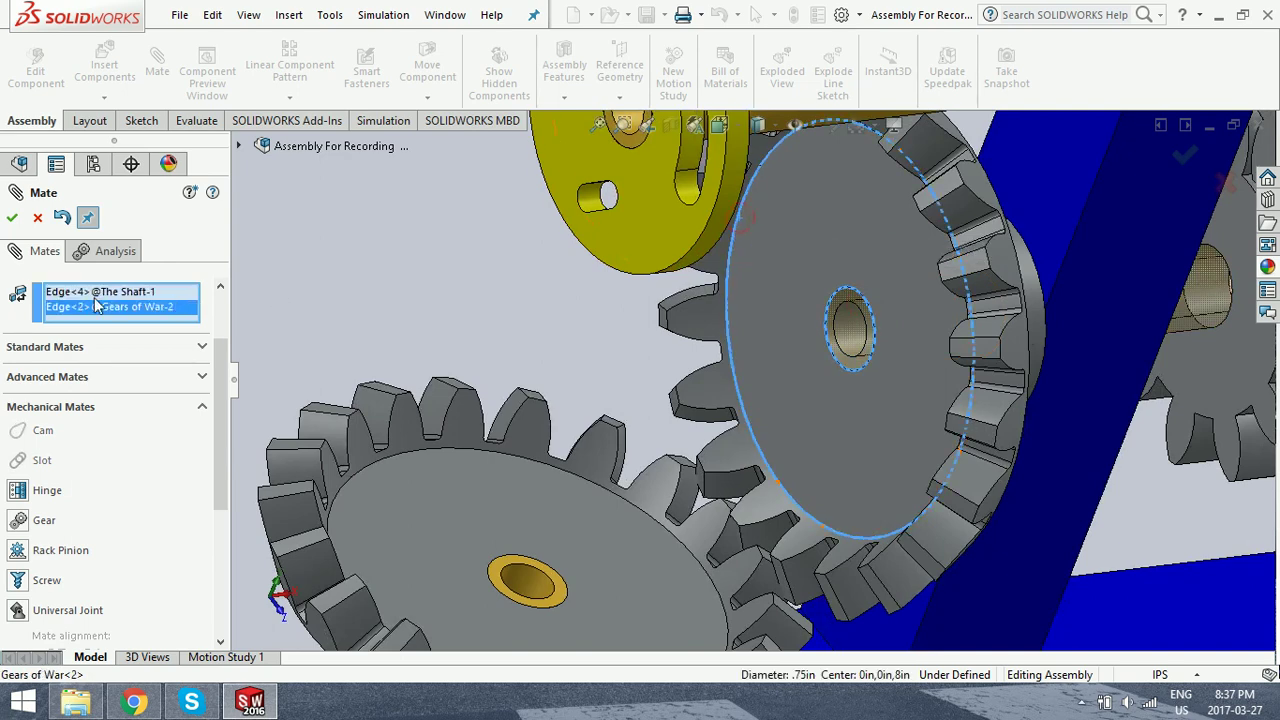
left_click(14, 220)
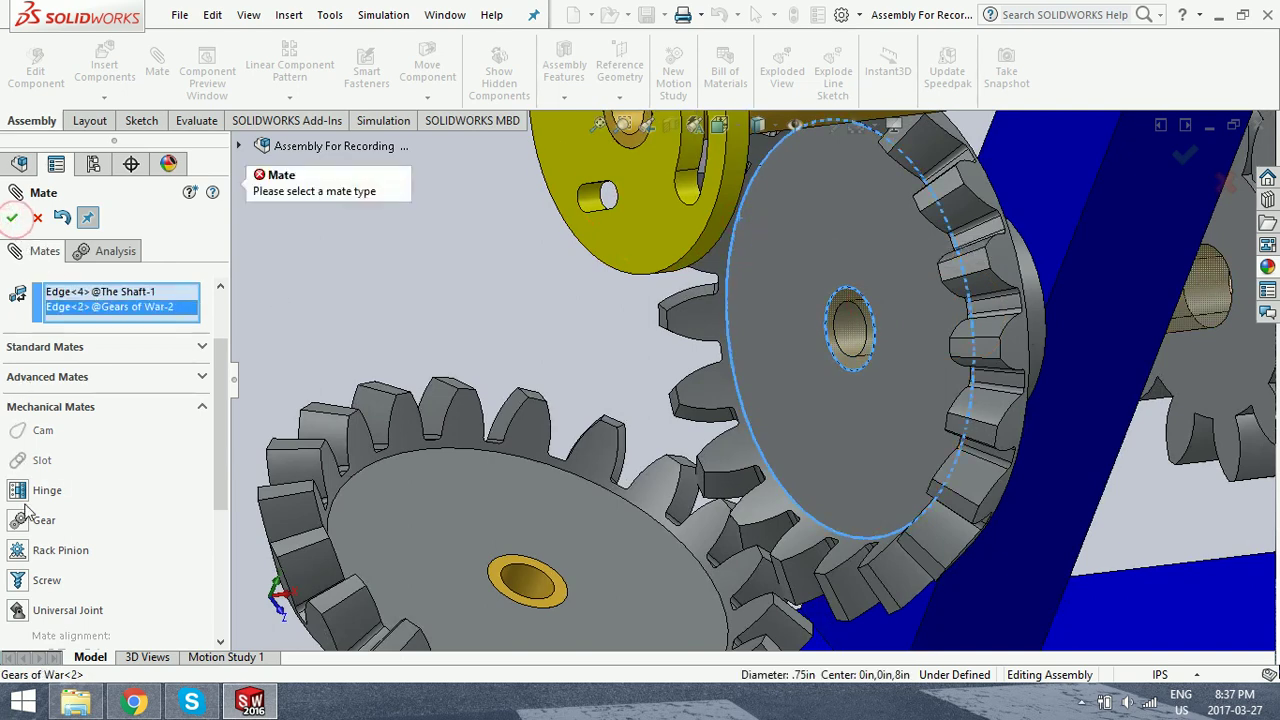
left_click(30, 518)
left_click(13, 218)
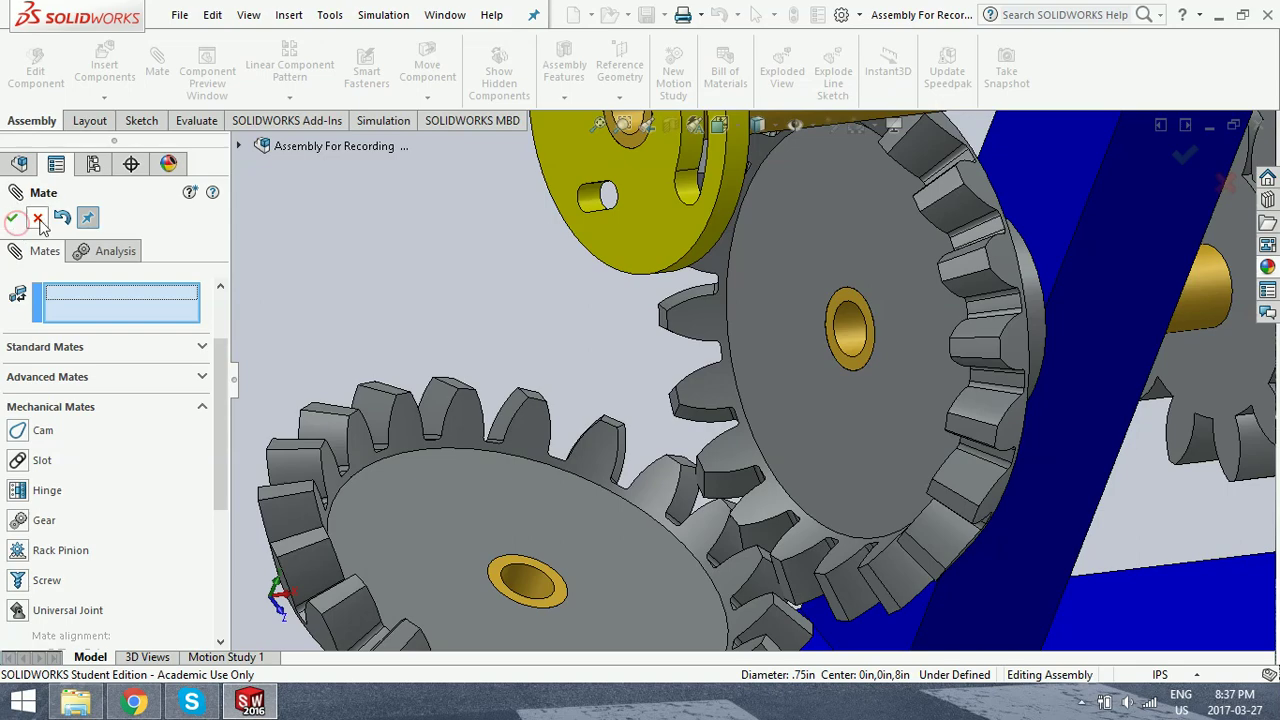
- Gear-mate the shaft face to the gear's circular bore edge
key("f")
scroll(645, 418, "down", 10)
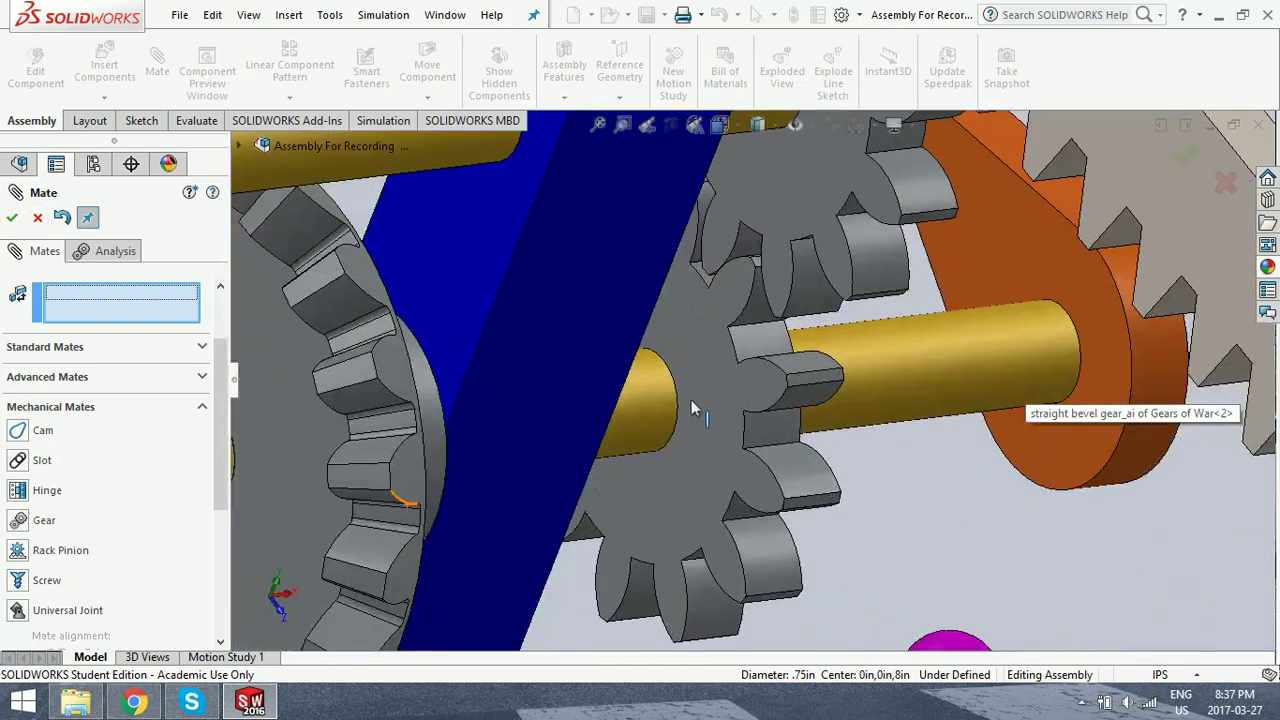
left_click(648, 415)
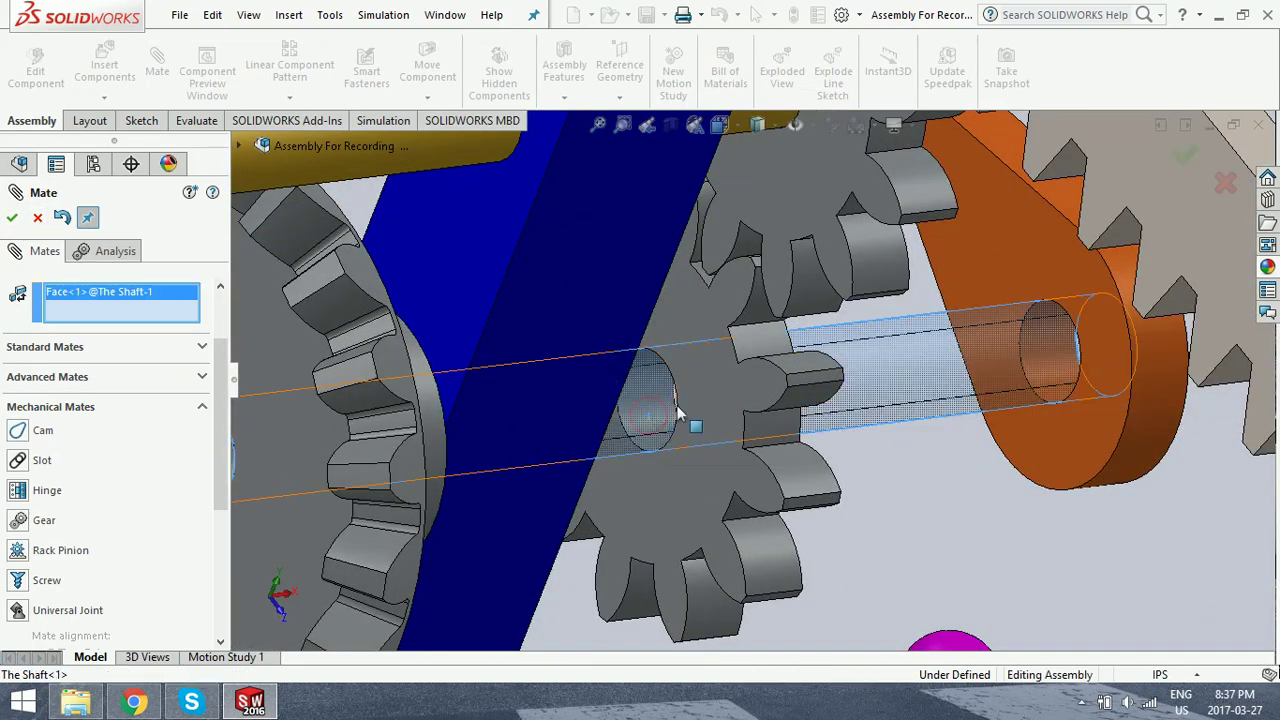
left_click(677, 405)
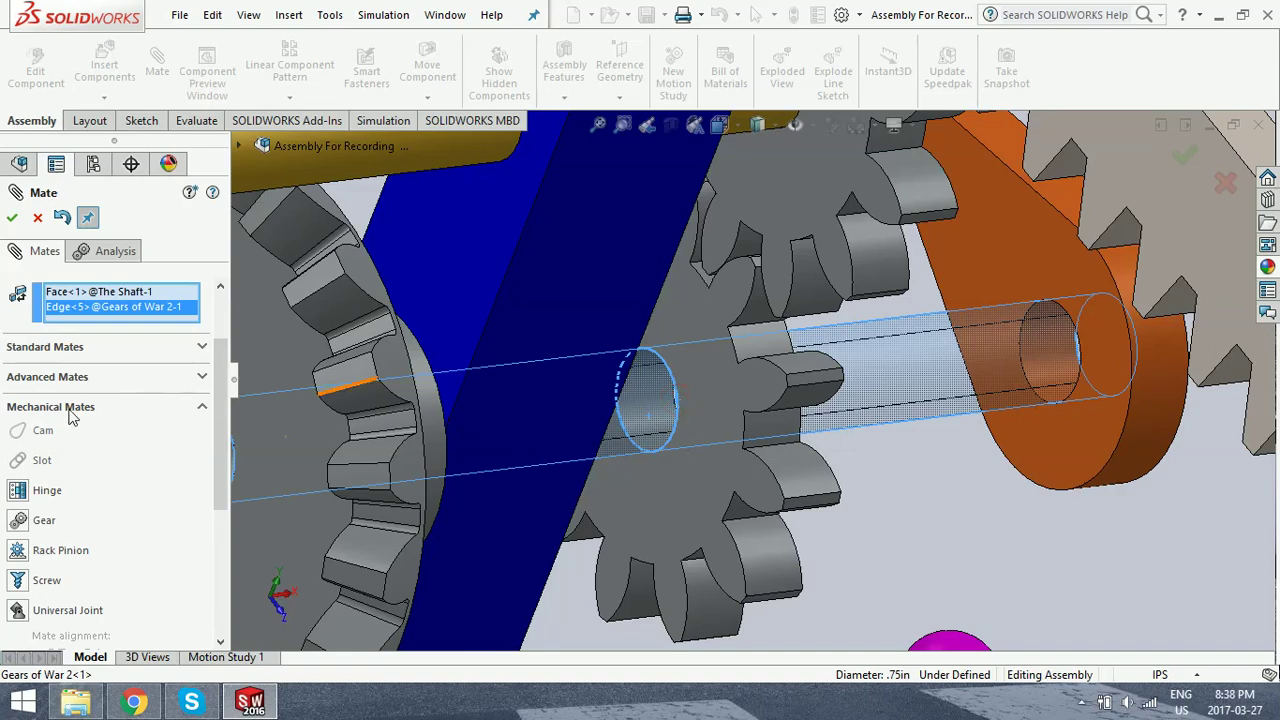
left_click(20, 520)
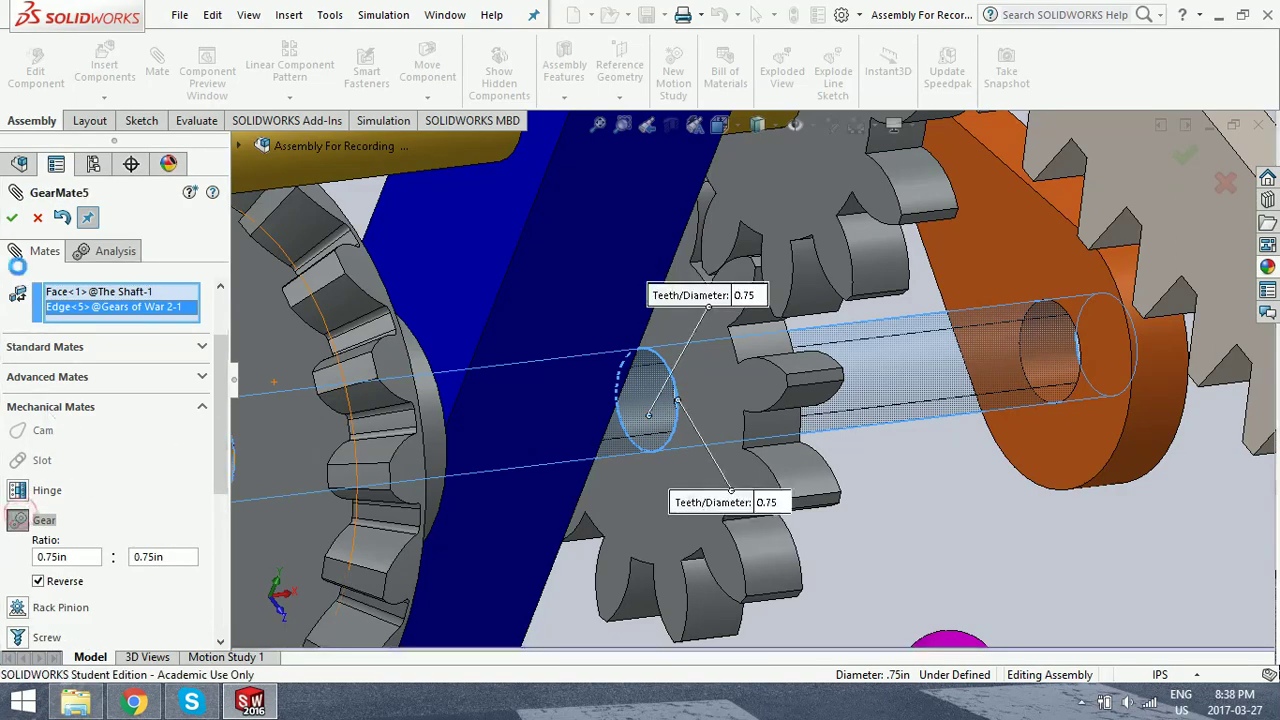
left_click(12, 217)
- Gear-mate the shaft's edge inside the cam to the cam's outer circular edge
scroll(711, 358, "up", 6)
middle_click_drag(914, 425, 903, 377)
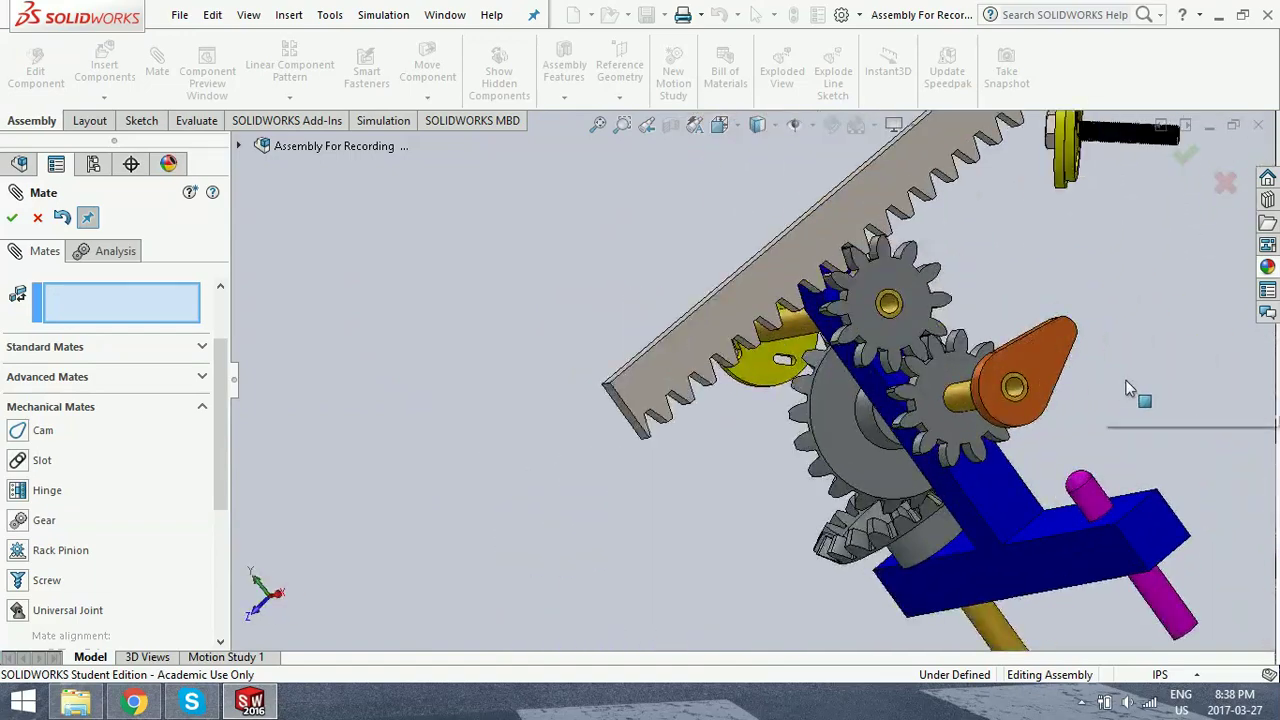
scroll(903, 377, "down", 6)
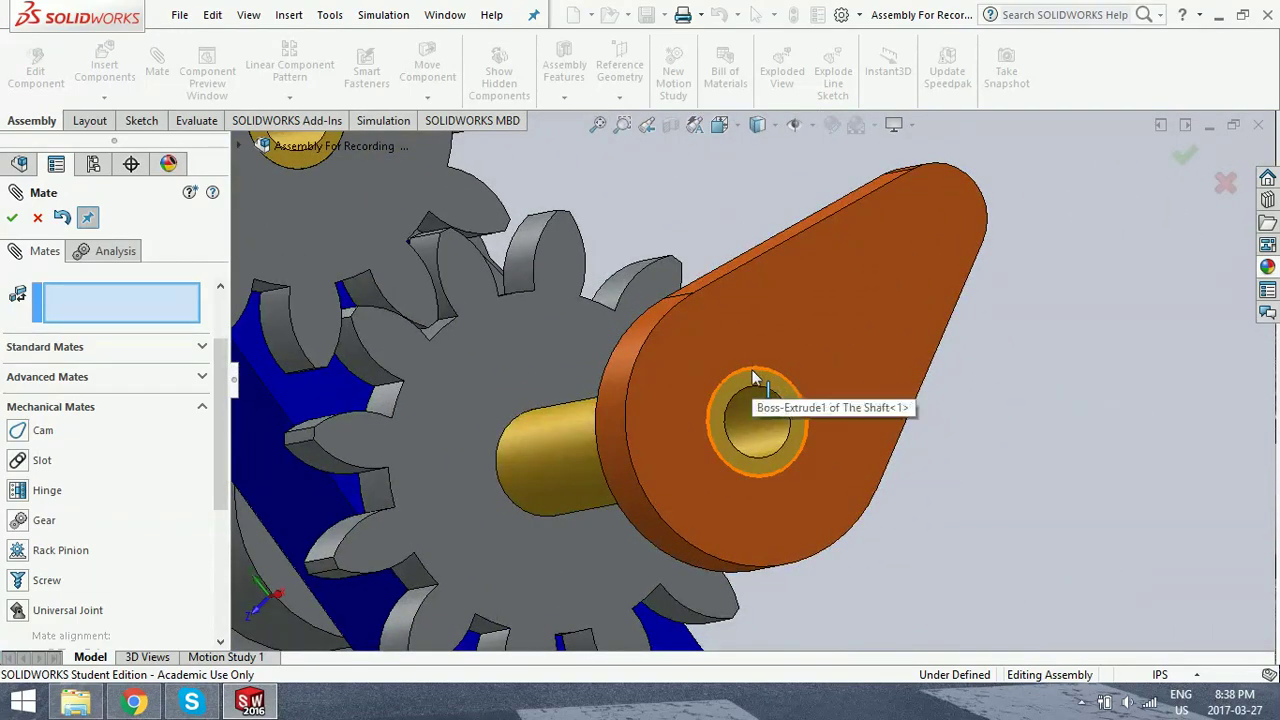
left_click(754, 372)
left_click(646, 350)
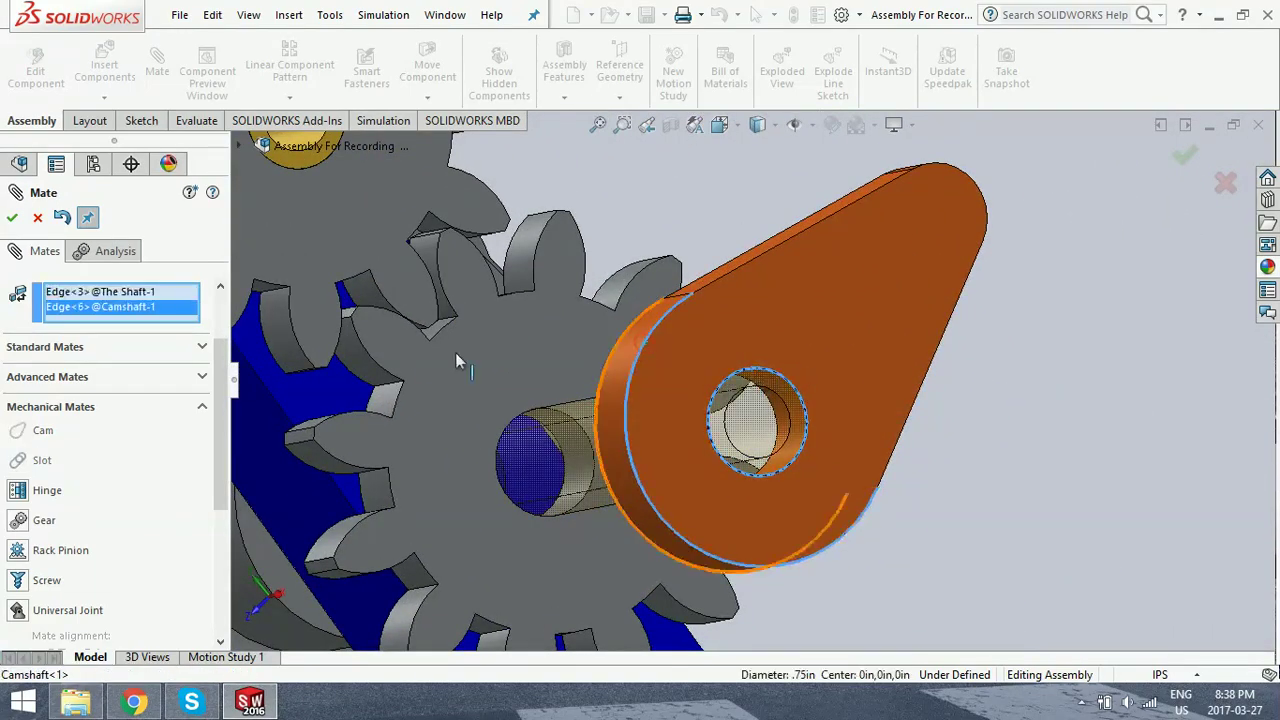
left_click(20, 521)
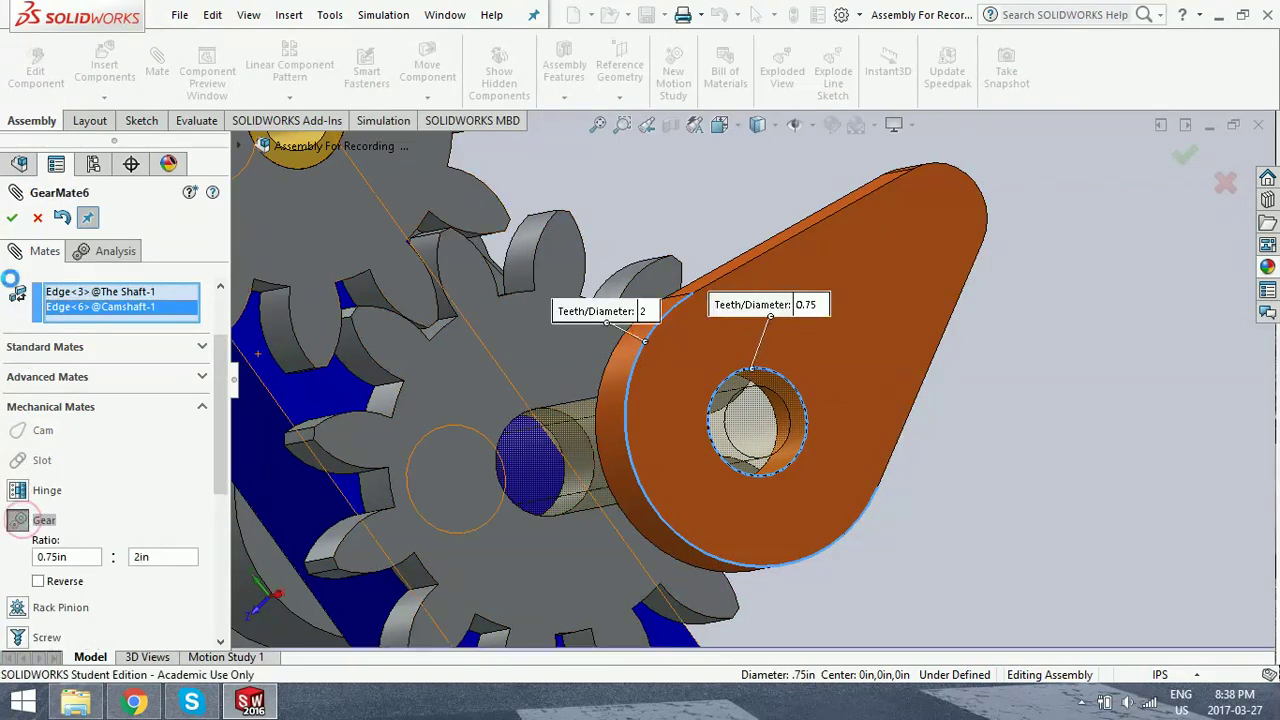
left_click(13, 219)
- Gear-mate the lower and upper spur gears by their bore edges
scroll(614, 337, "up", 3)
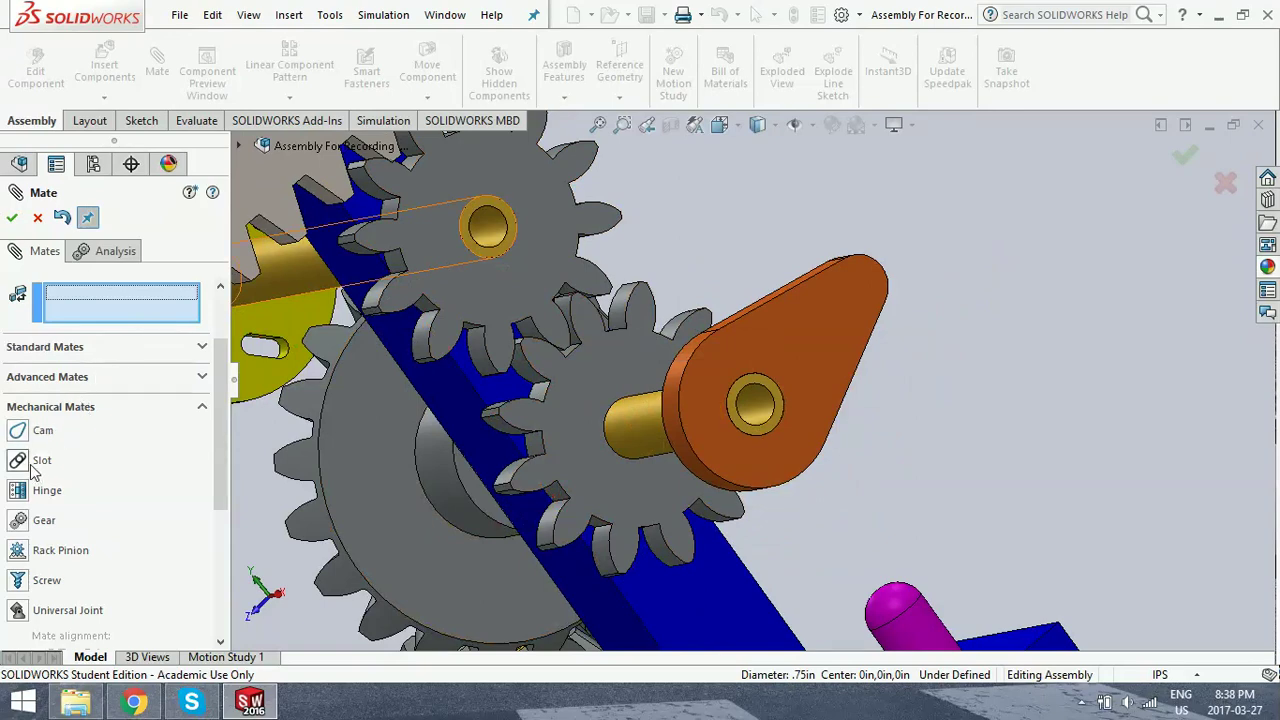
left_click(26, 522)
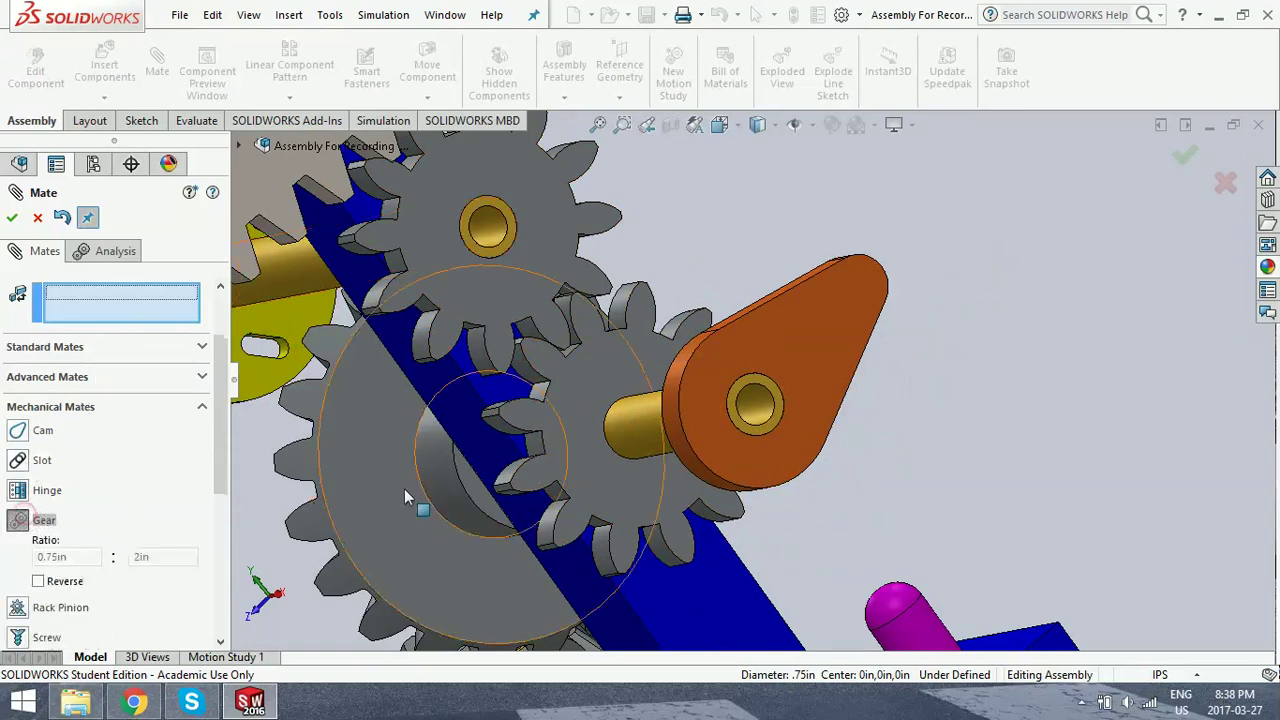
left_click(607, 440)
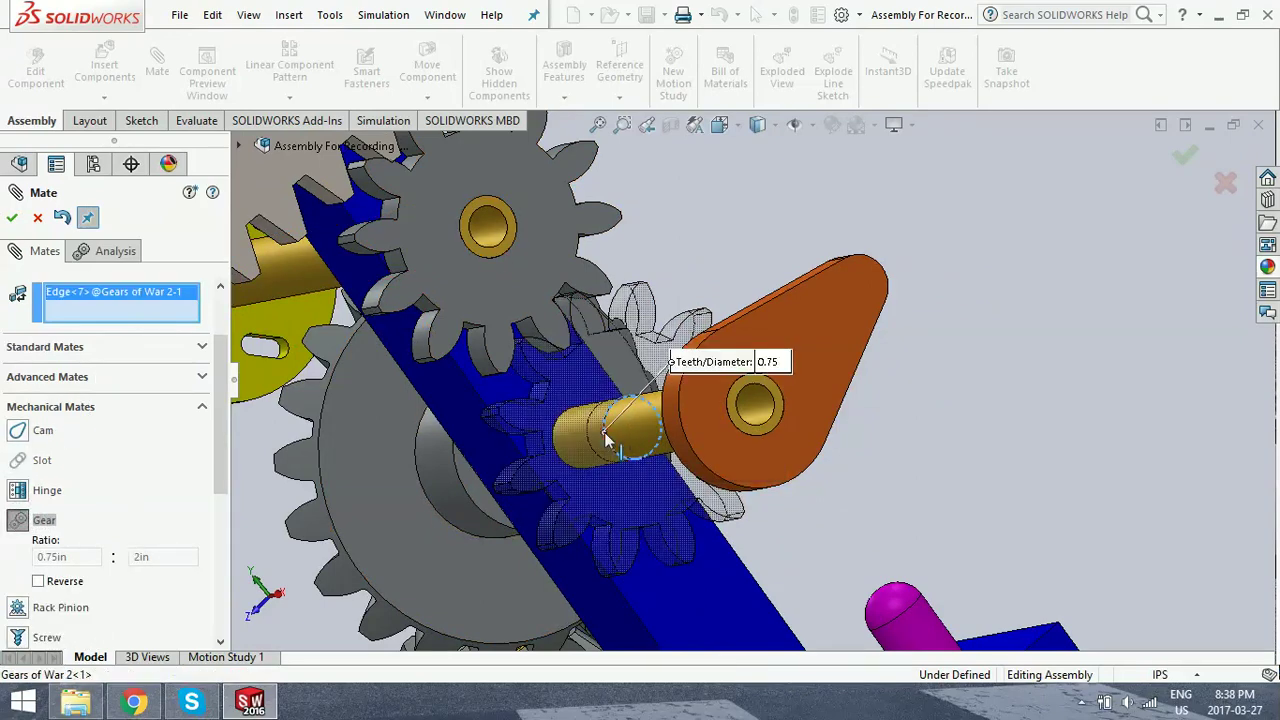
left_click(497, 258)
left_click(12, 217)
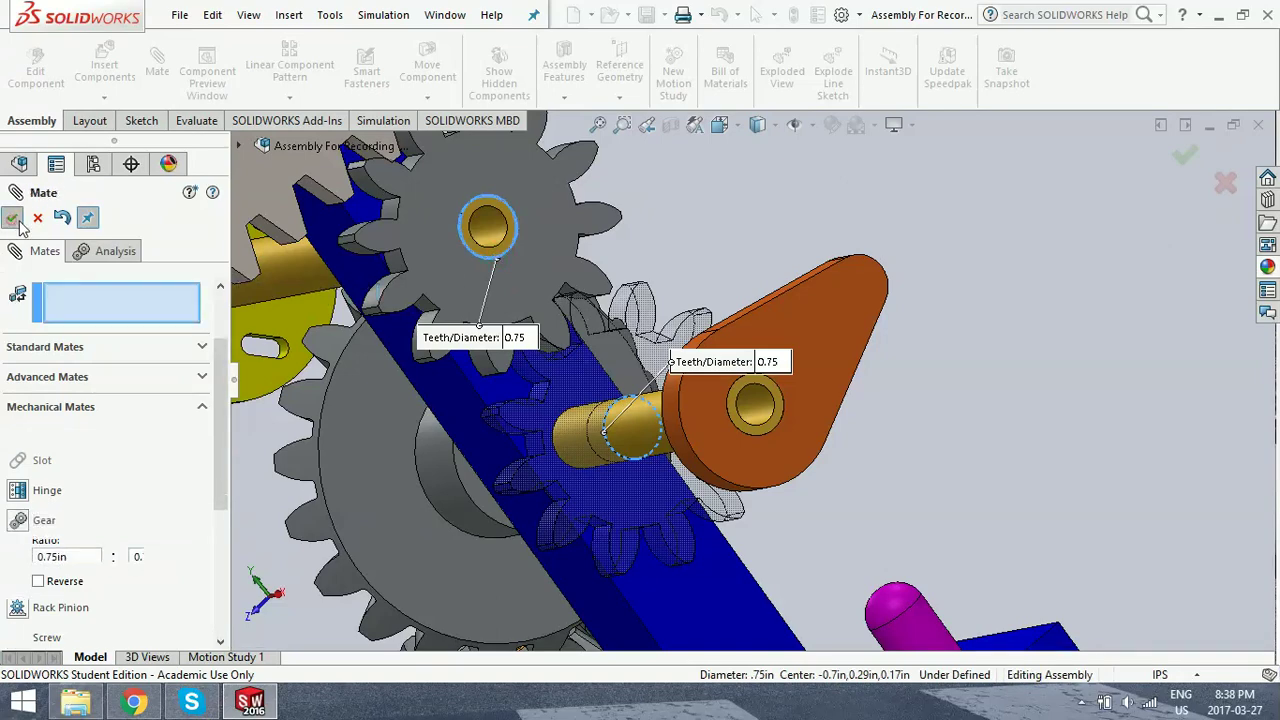
- Gear-mate the upper spur gear to the yellow disc's bore, reversed at 0.75in : 0.75in
left_click_drag(475, 270, 618, 311)
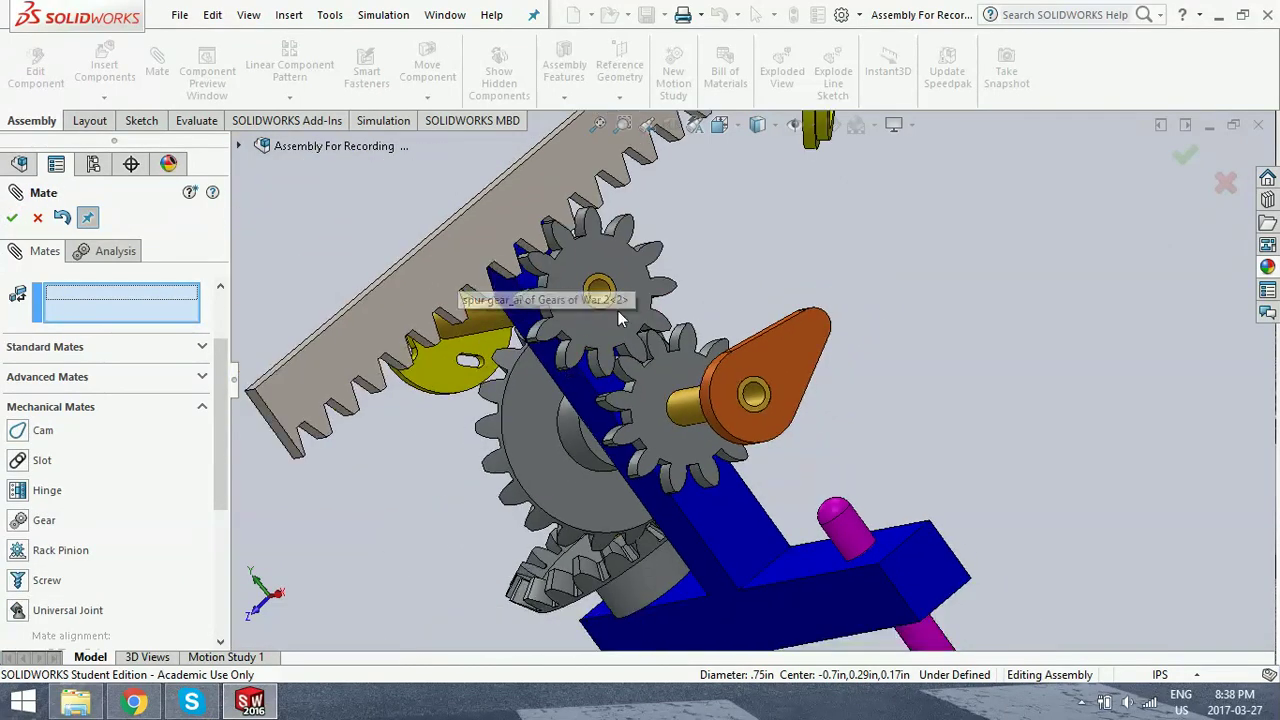
scroll(615, 295, "up", 2)
scroll(615, 300, "down", 3)
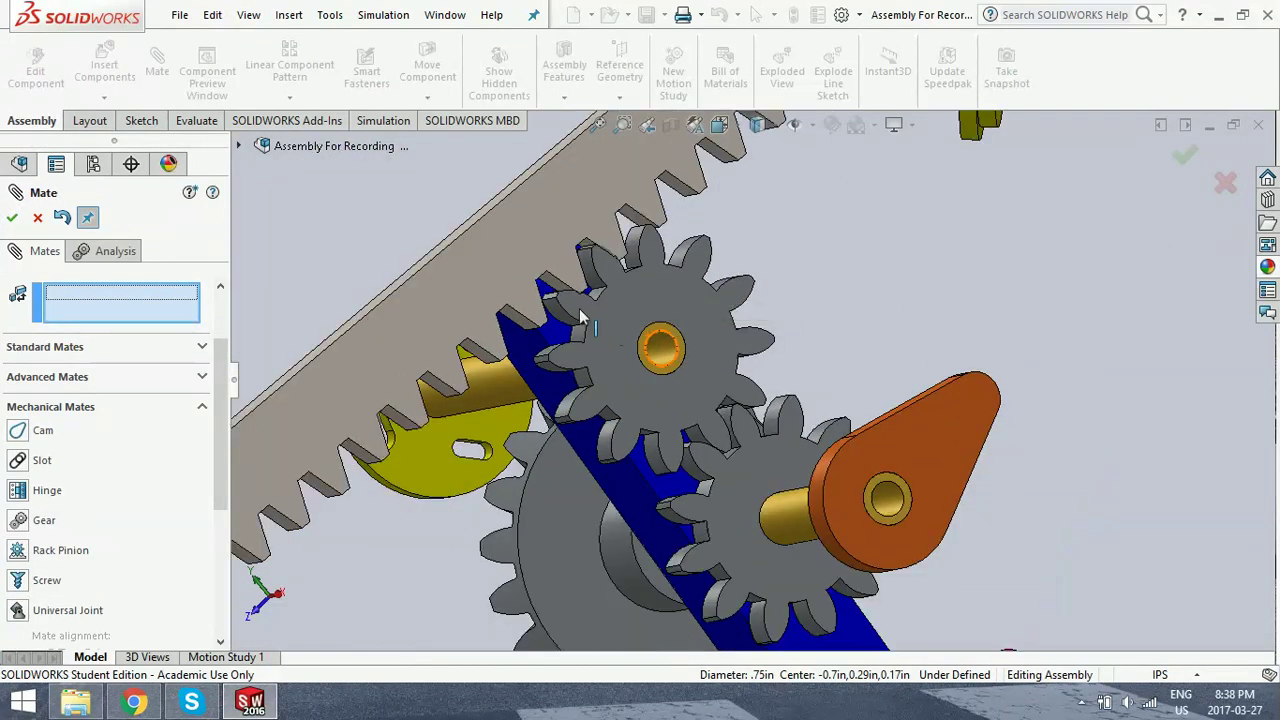
left_click_drag(615, 335, 672, 357)
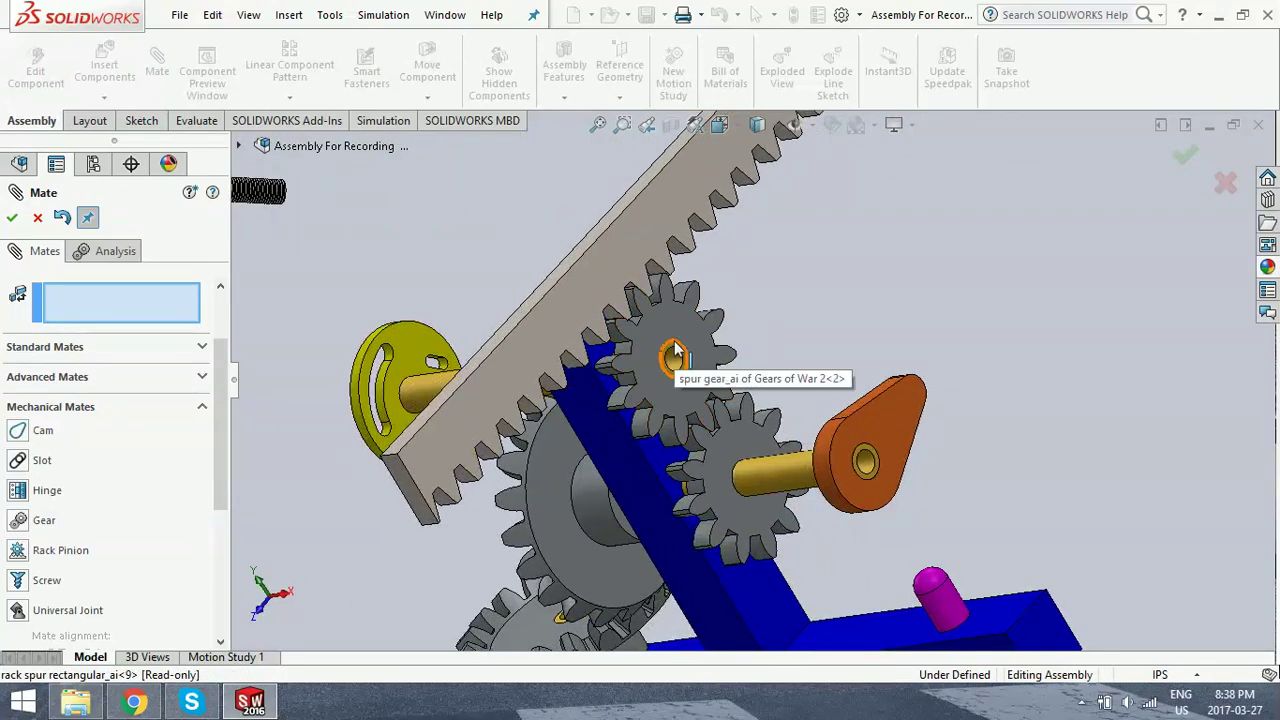
left_click(674, 352)
middle_click_drag(330, 311, 478, 330)
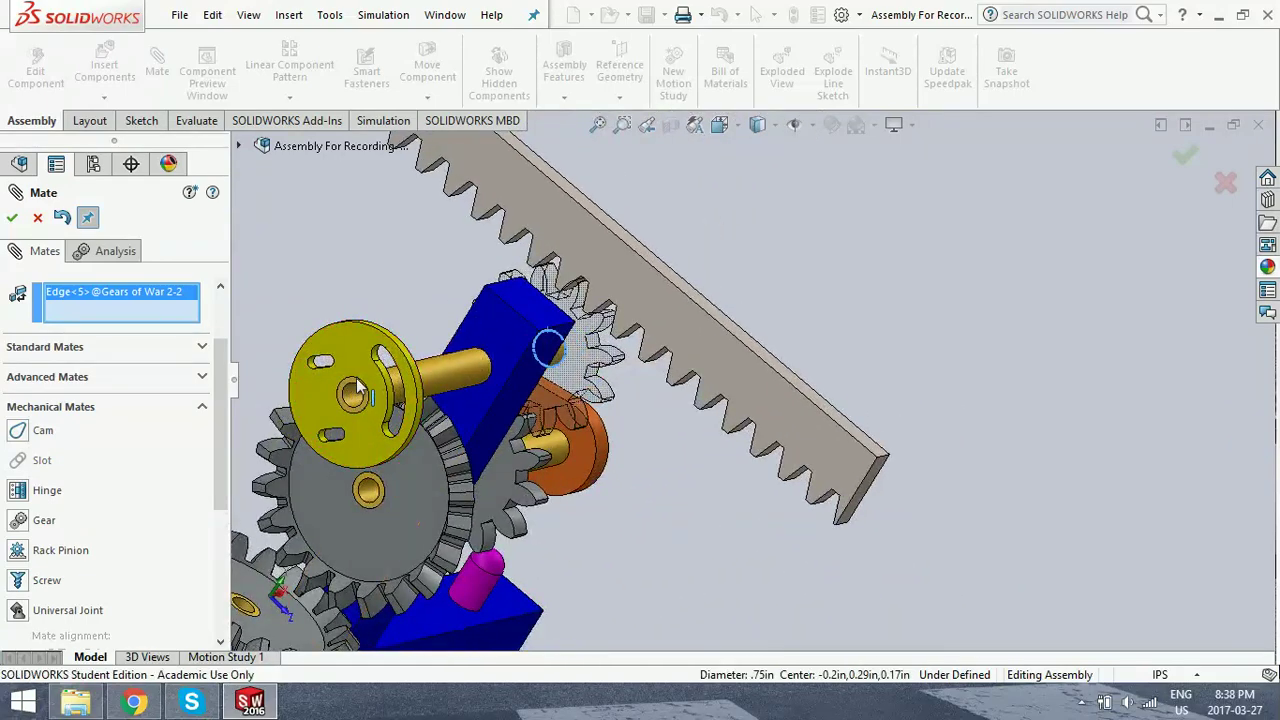
scroll(368, 410, "down", 2)
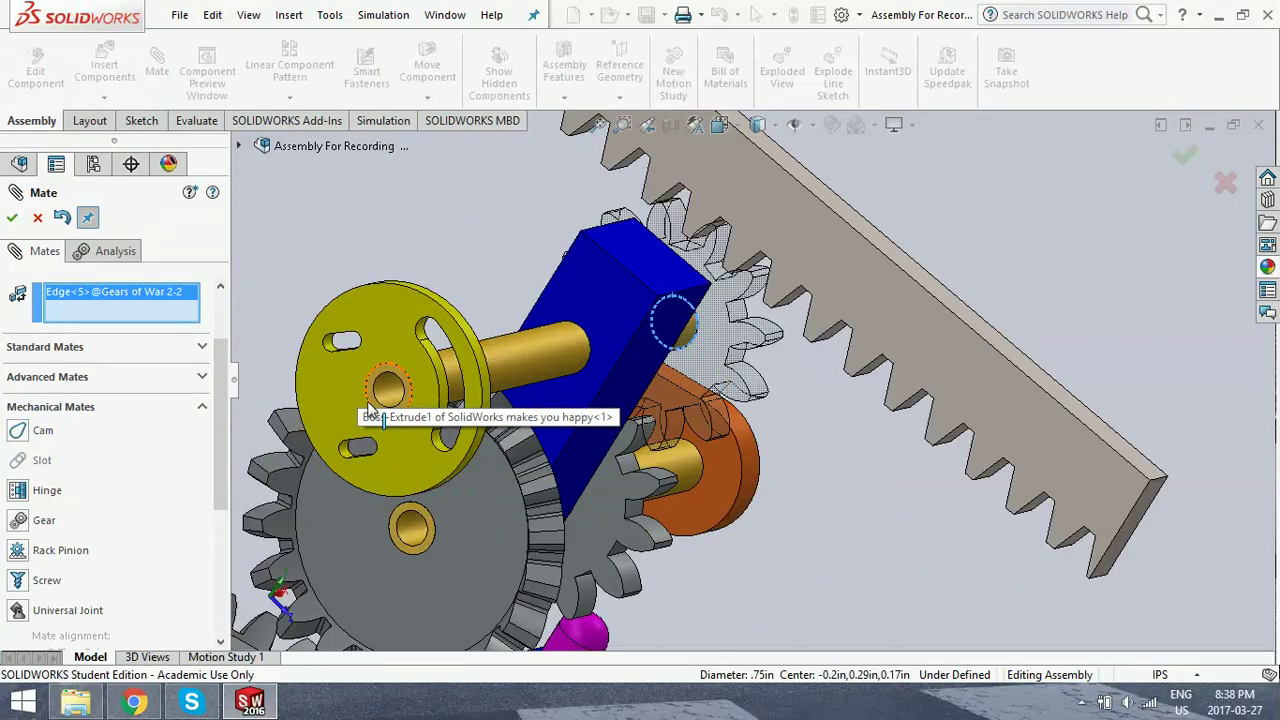
left_click(406, 409)
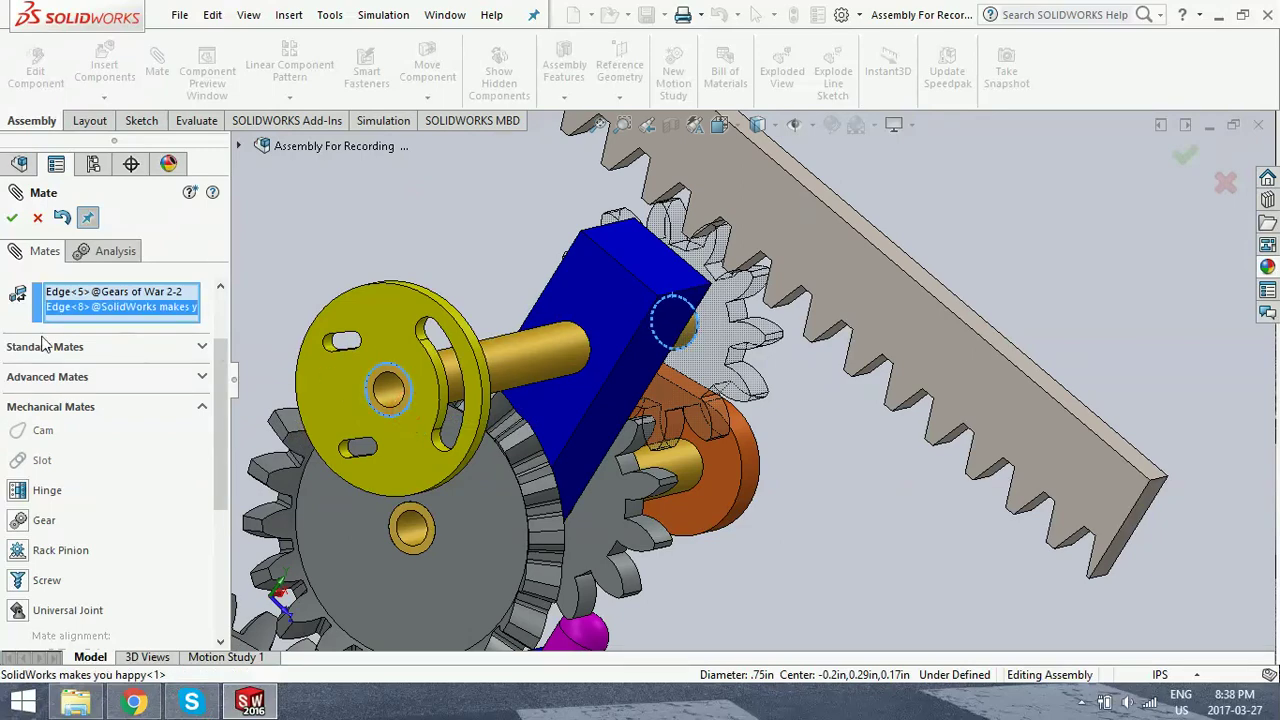
left_click(13, 220)
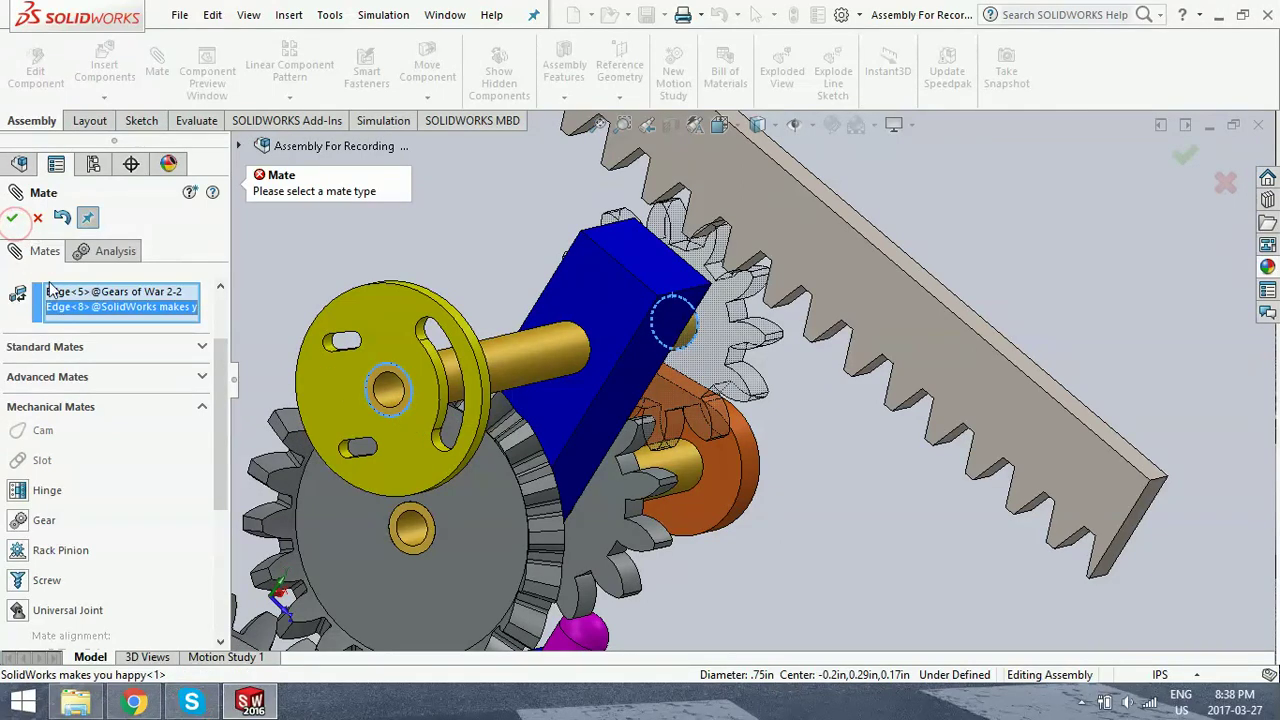
left_click(30, 518)
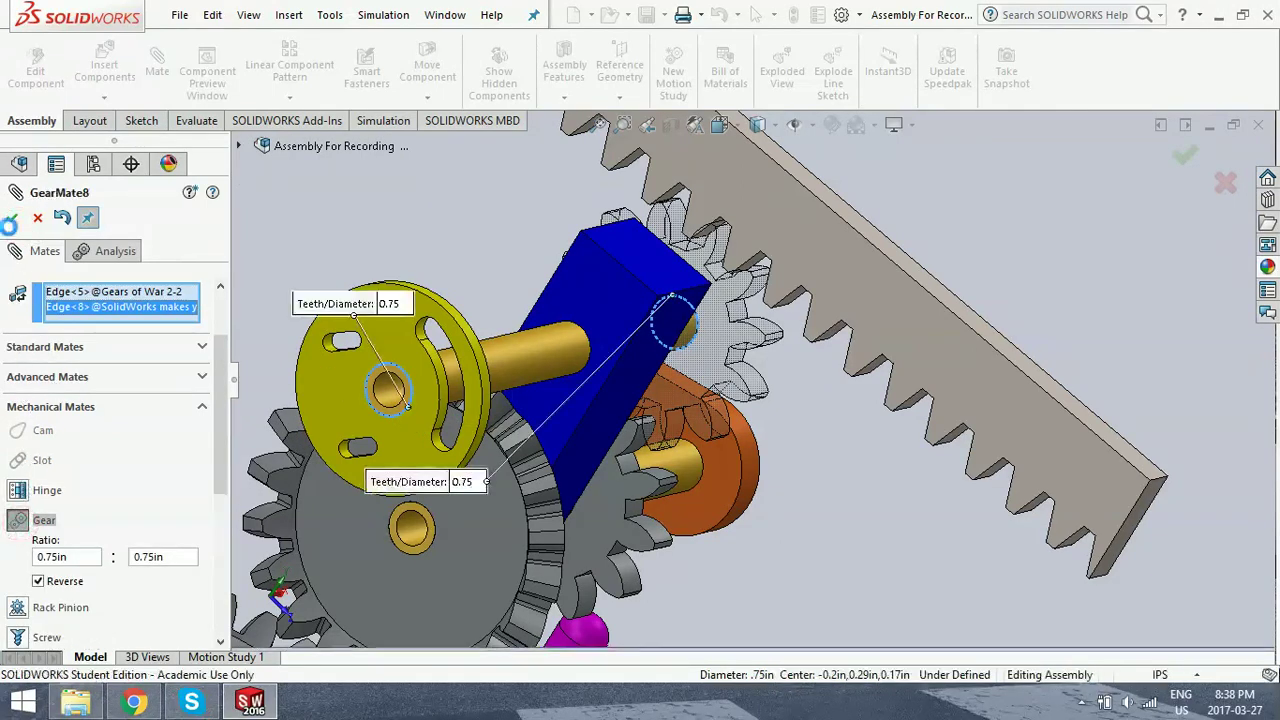
left_click(12, 219)
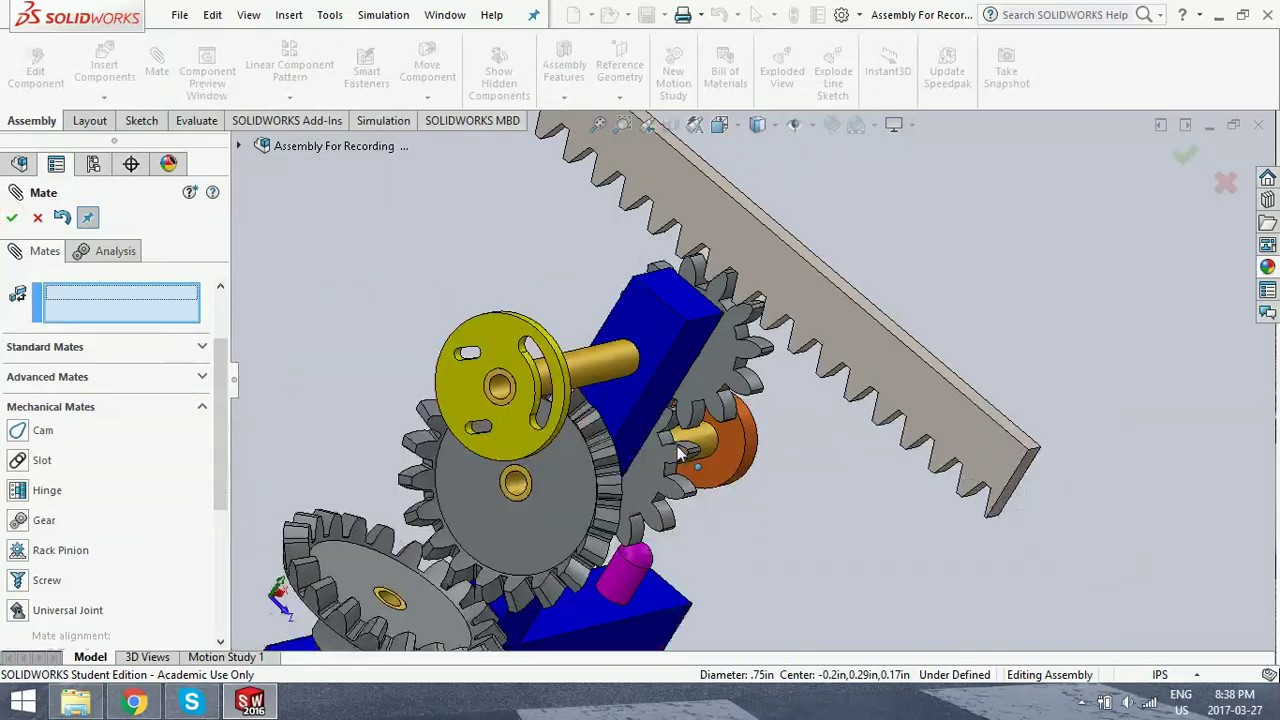
middle_click_drag(771, 492, 672, 465)
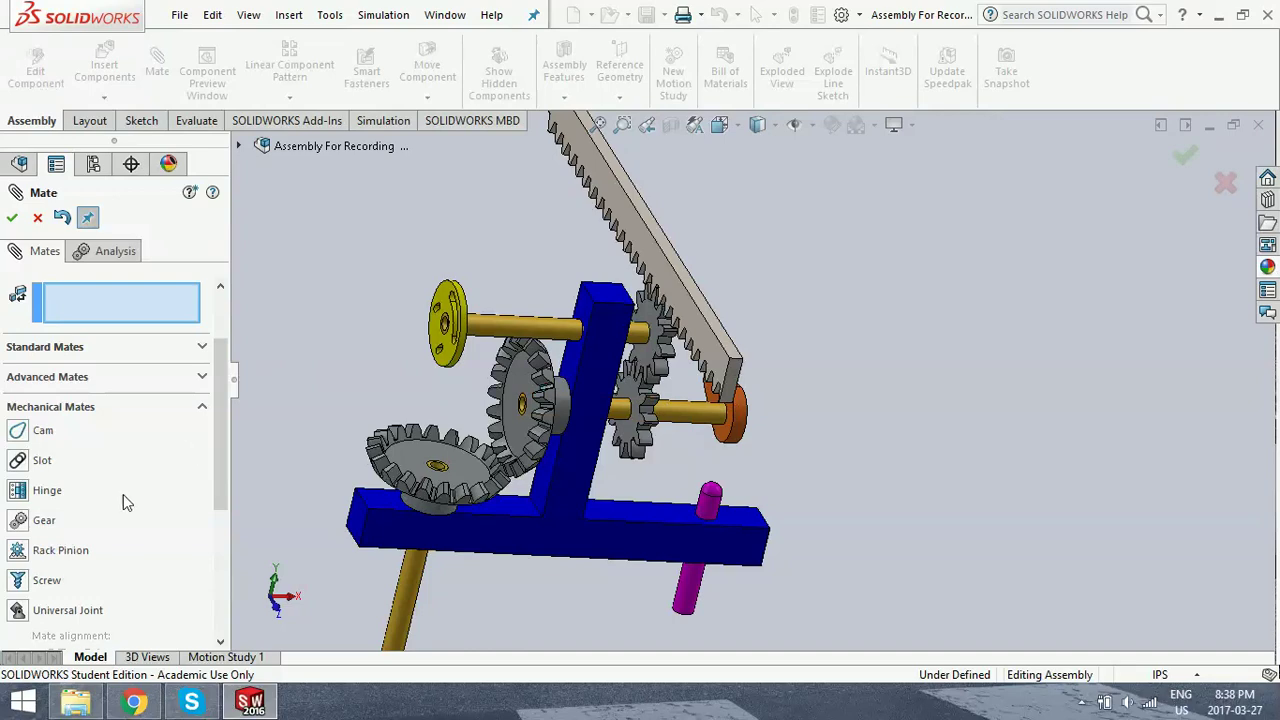
- Set up a rack-and-pinion mate between the rack's long edge and the spur gear, pitch diameter 3in
left_click(22, 551)
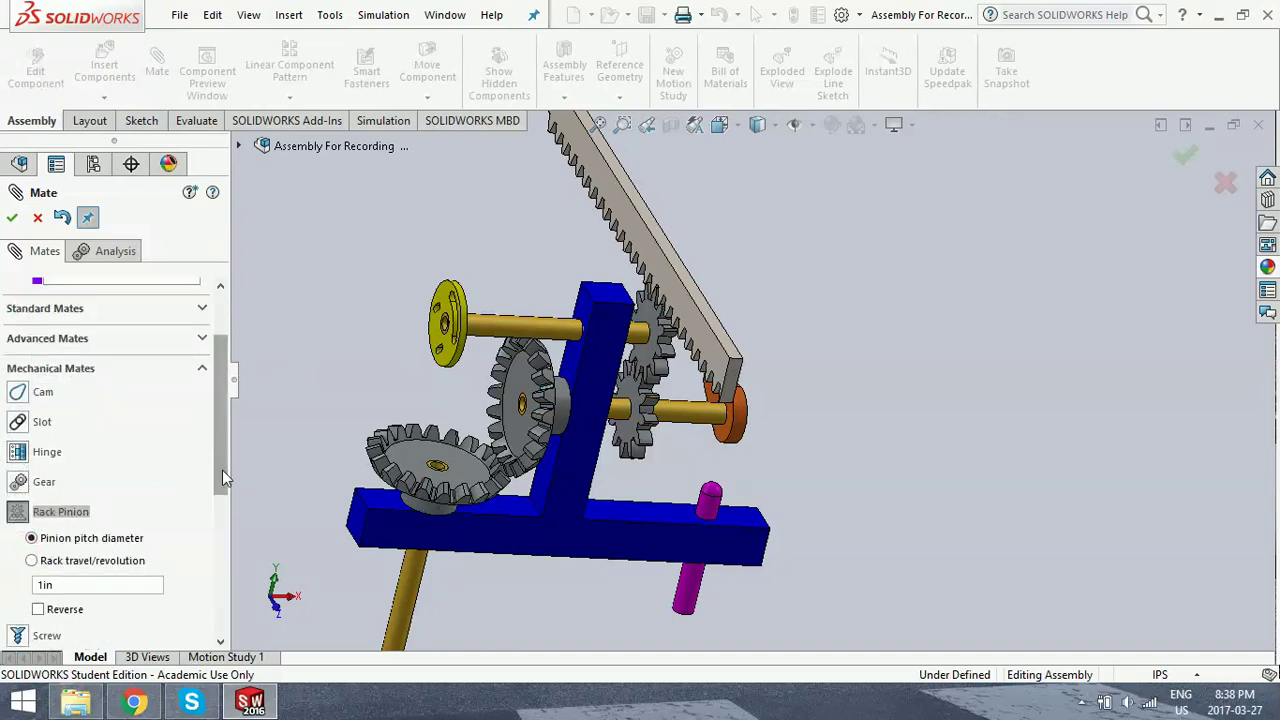
left_click_drag(222, 470, 237, 410)
middle_click_drag(912, 309, 658, 235)
scroll(658, 235, "down", 3)
scroll(690, 305, "down", 4)
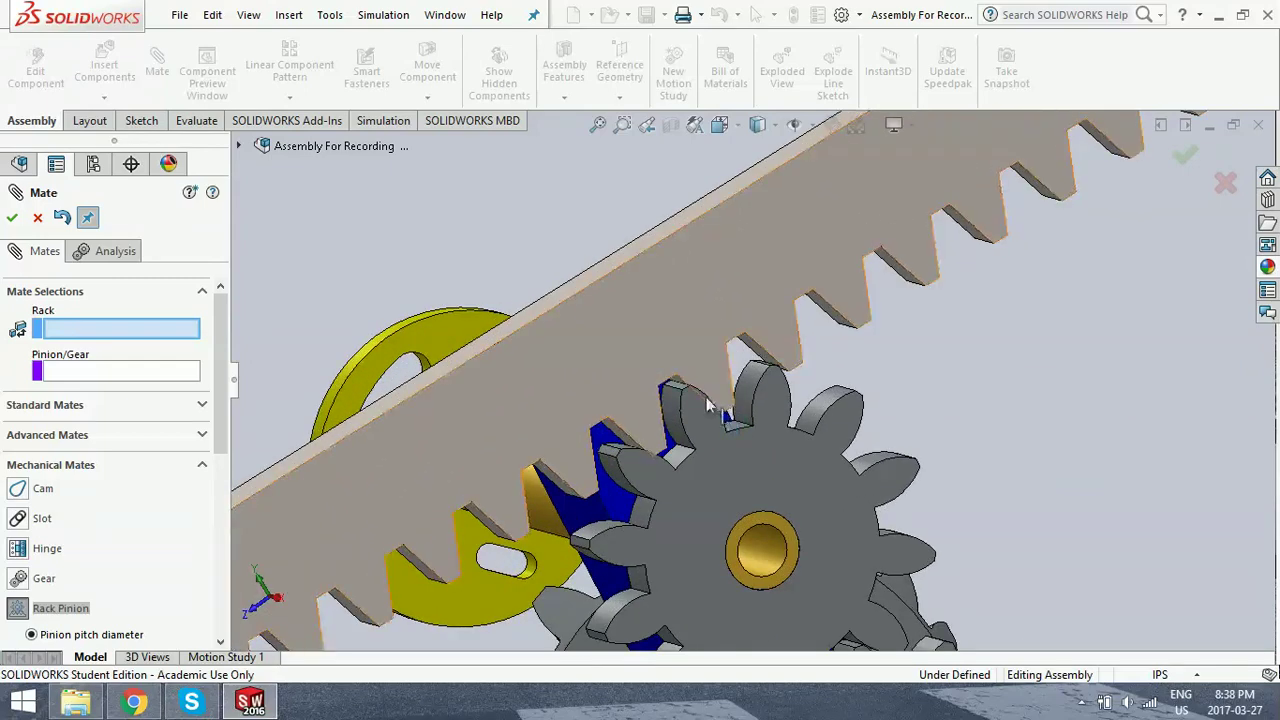
left_click(614, 277)
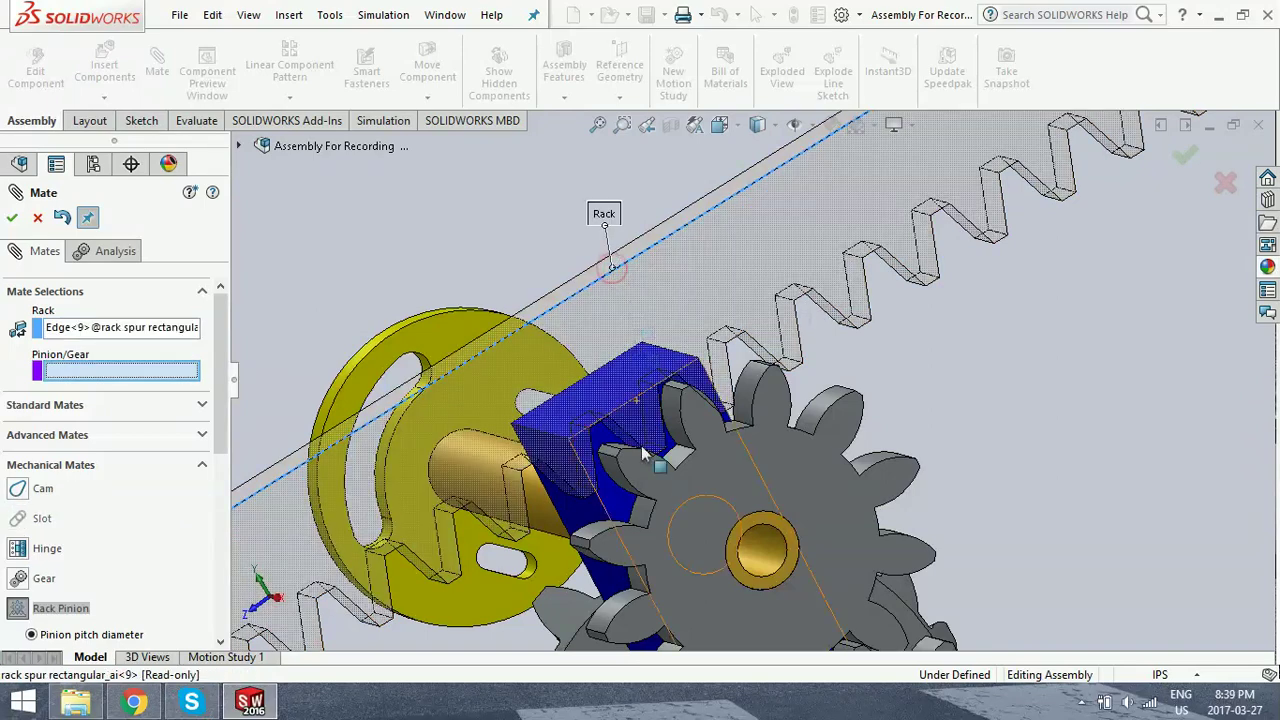
left_click(787, 523)
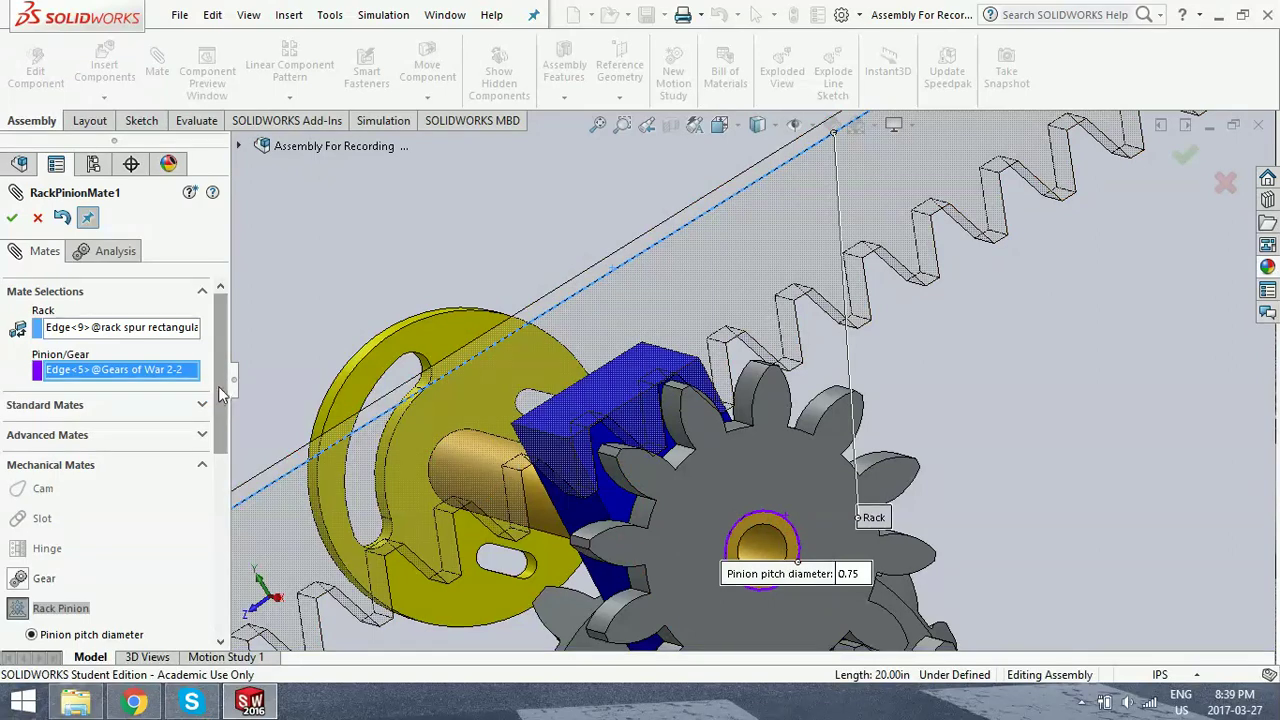
left_click_drag(222, 393, 222, 498)
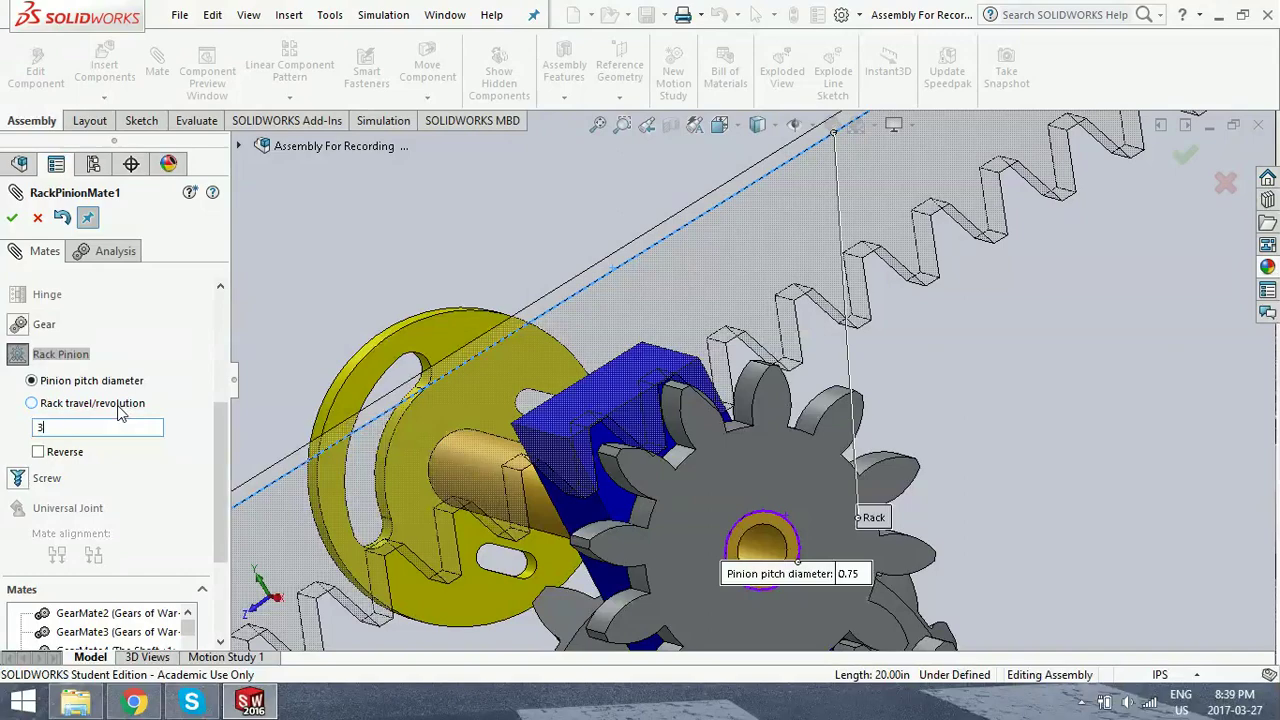
type("3in")
key("Return")
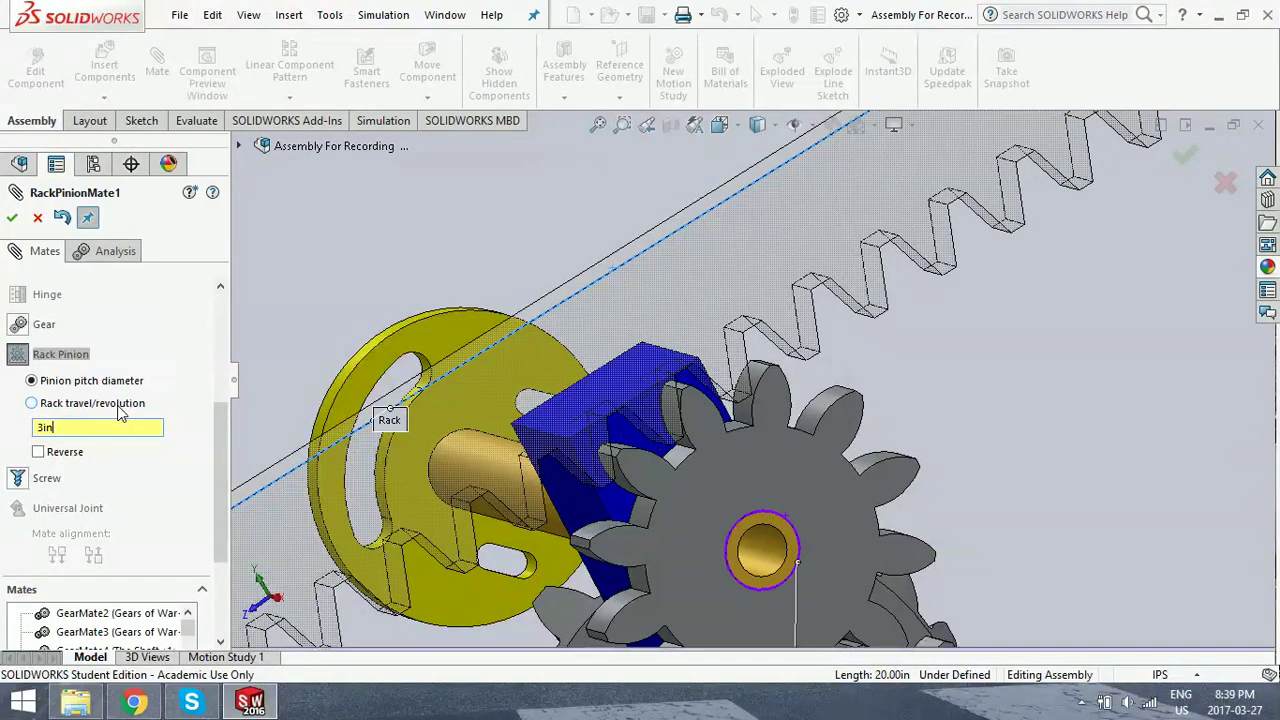
- Turn the pinion to check the rack slides along, then accept the rack-and-pinion mate
scroll(686, 443, "down", 5)
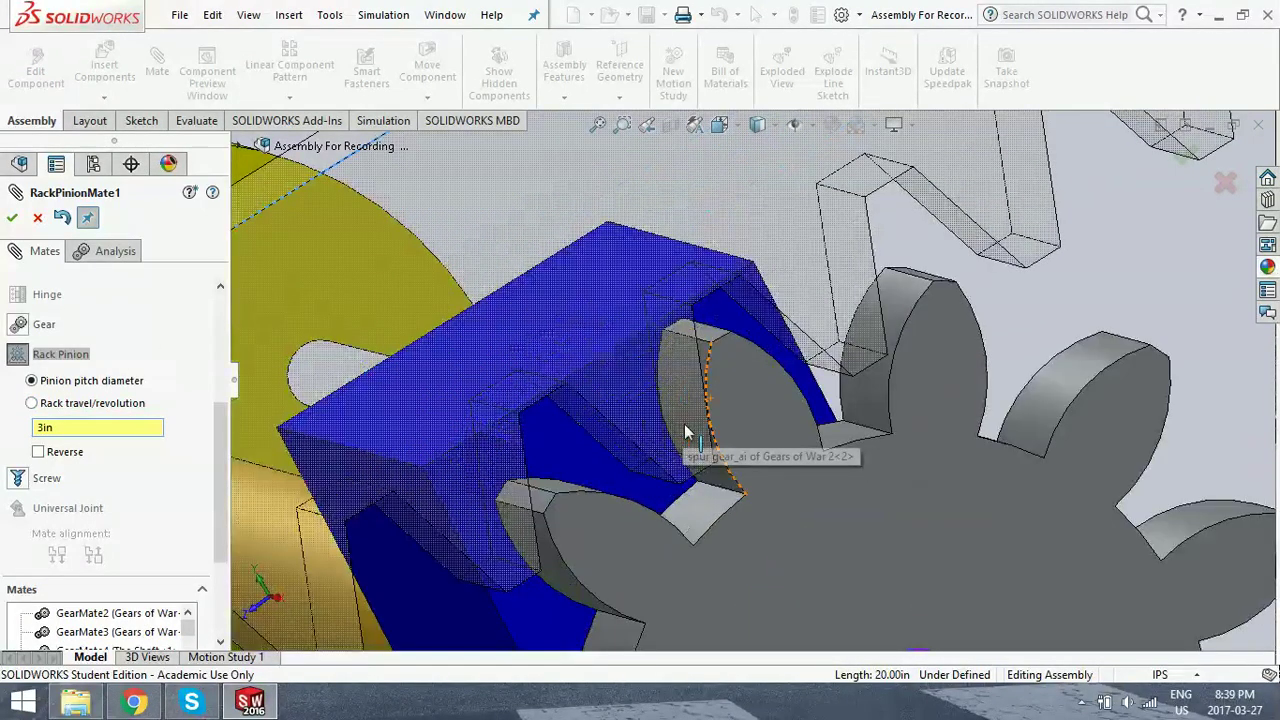
left_click_drag(742, 383, 718, 355)
scroll(751, 378, "up", 5)
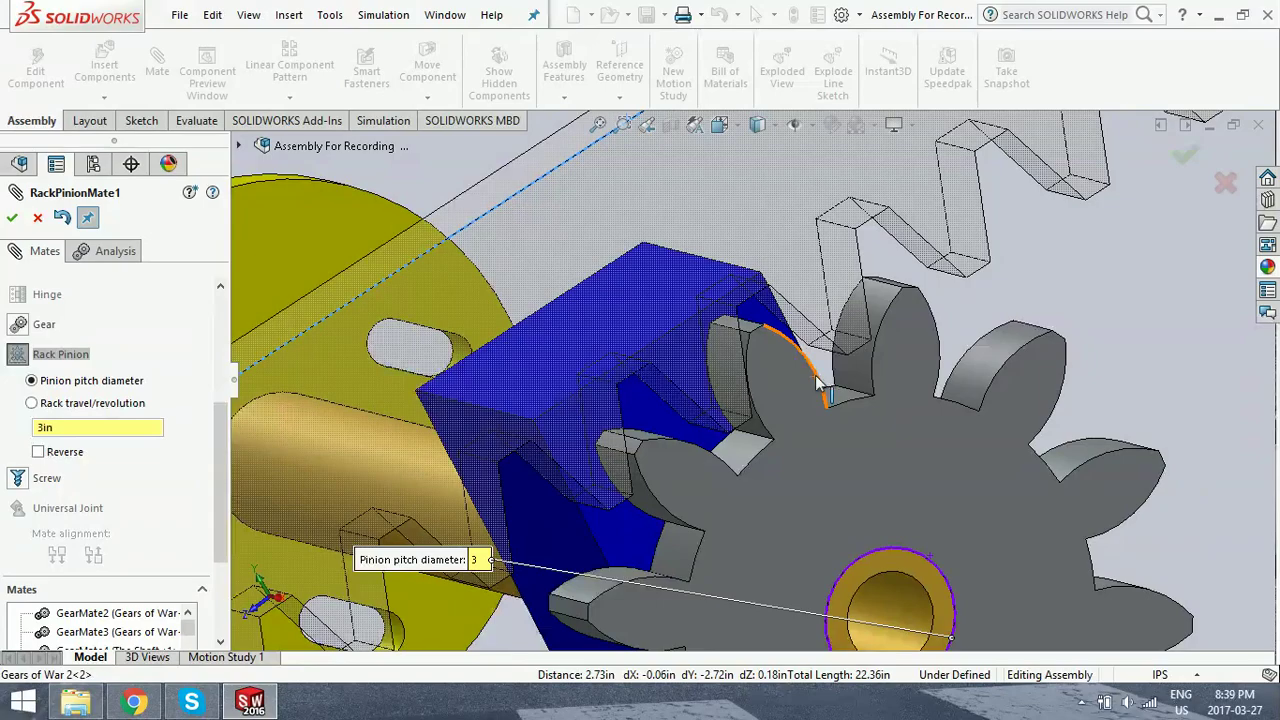
scroll(797, 456, "up", 6)
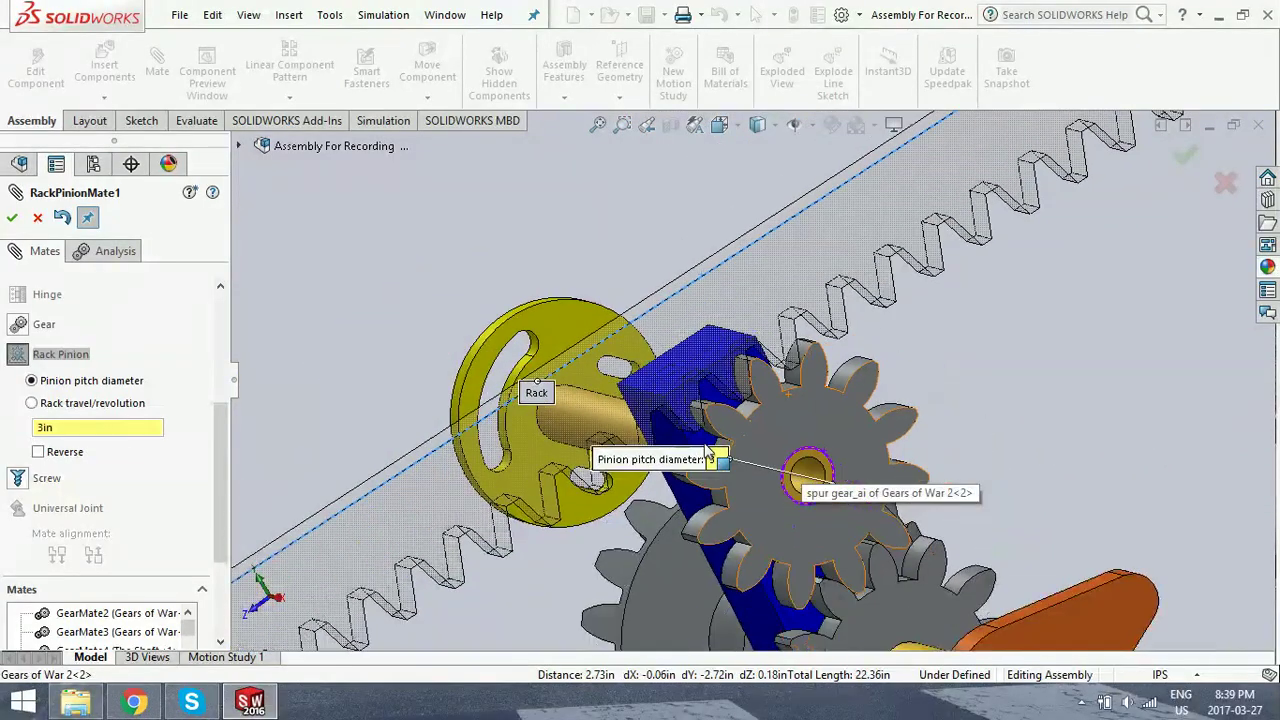
scroll(760, 454, "up", 5)
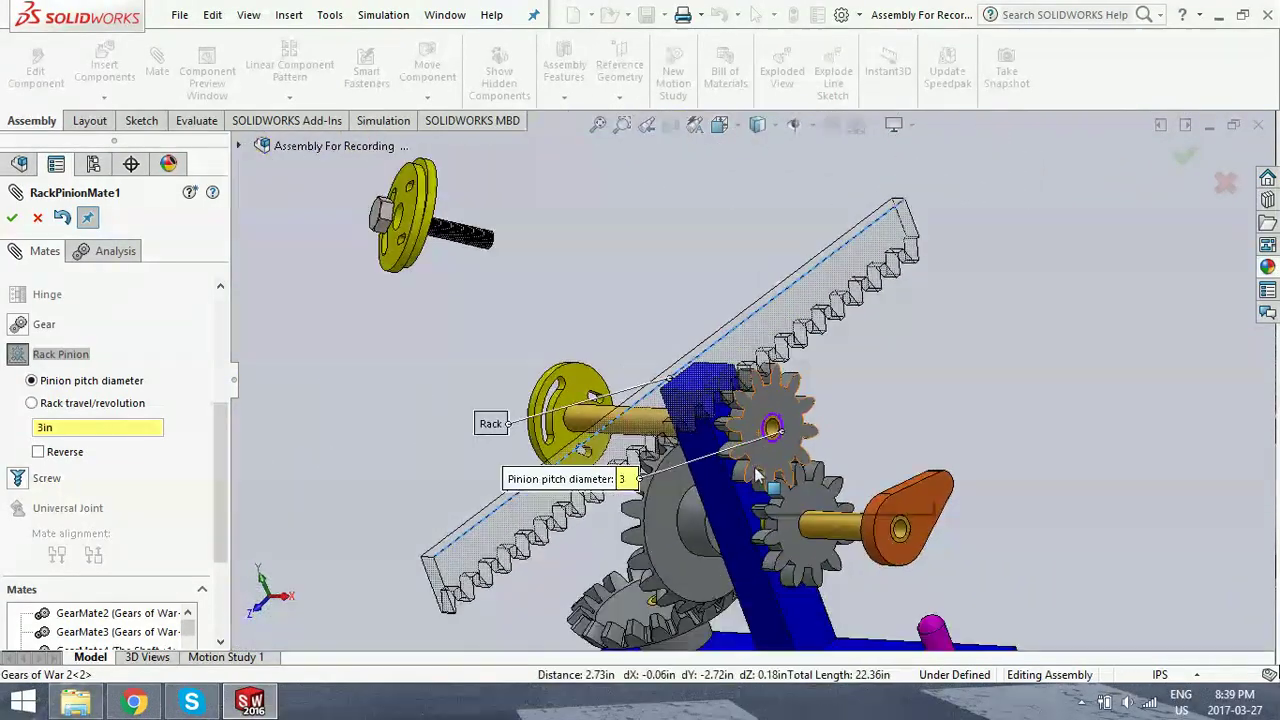
middle_click_drag(735, 440, 765, 435)
scroll(750, 408, "down", 3)
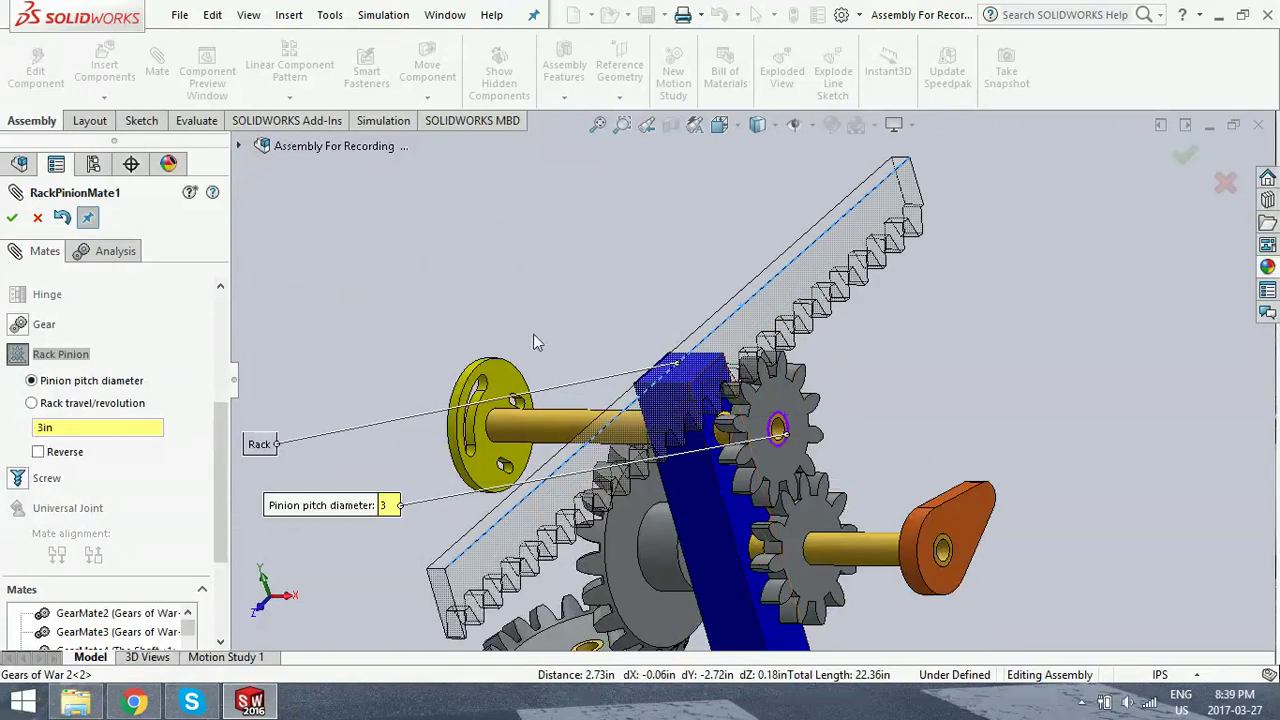
left_click(18, 219)
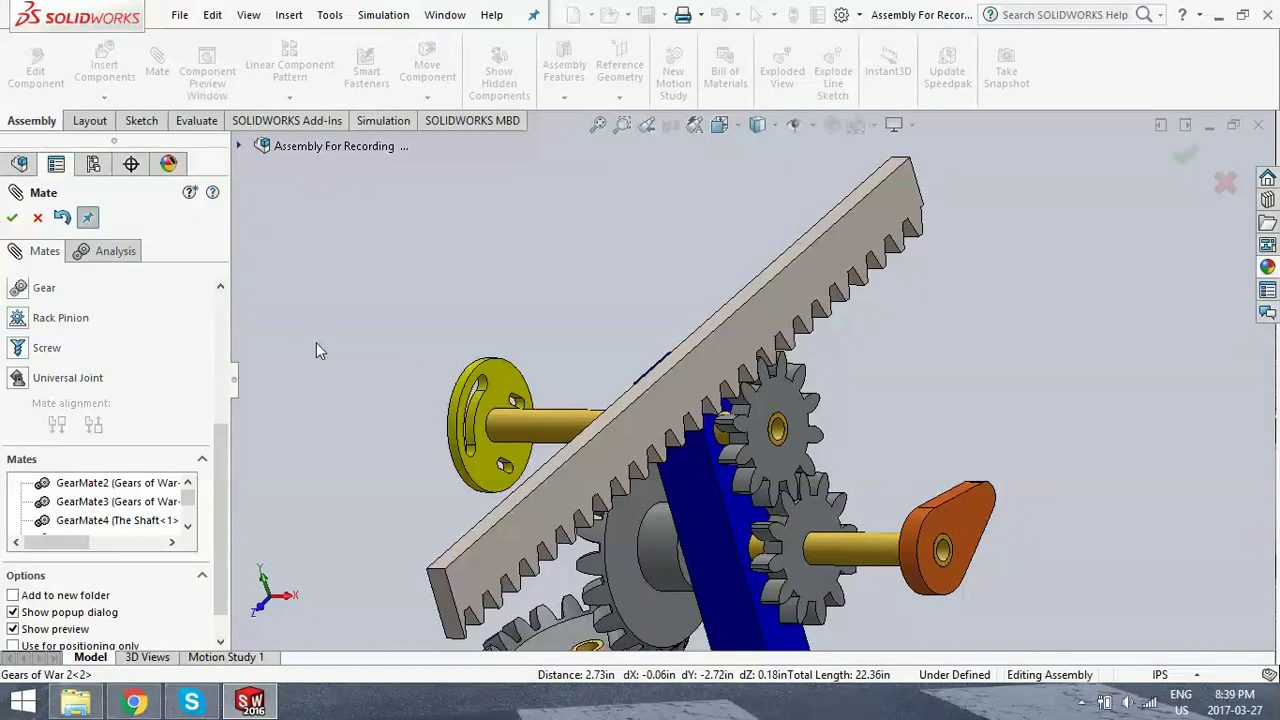
- Cam-mate the follower's top vertex to the orange cam face as the cam path
scroll(605, 518, "up", 3)
scroll(697, 567, "up", 3)
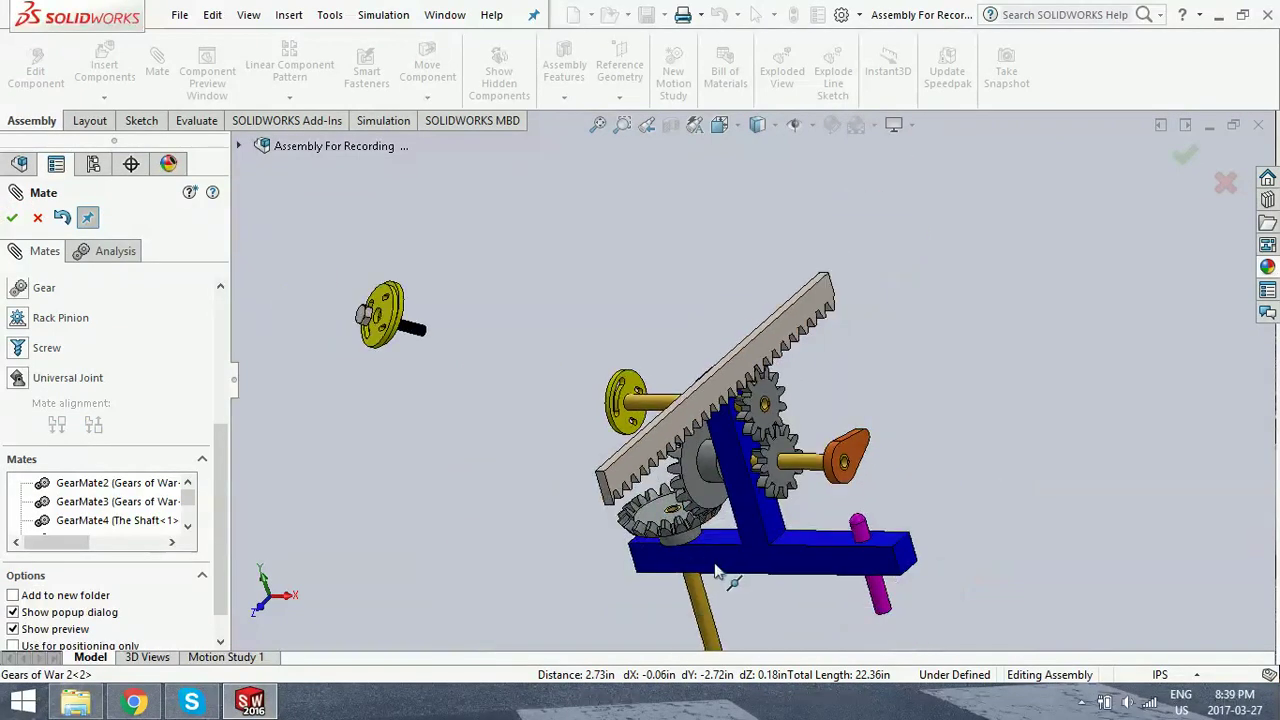
middle_click_drag(697, 567, 809, 537)
scroll(809, 537, "down", 5)
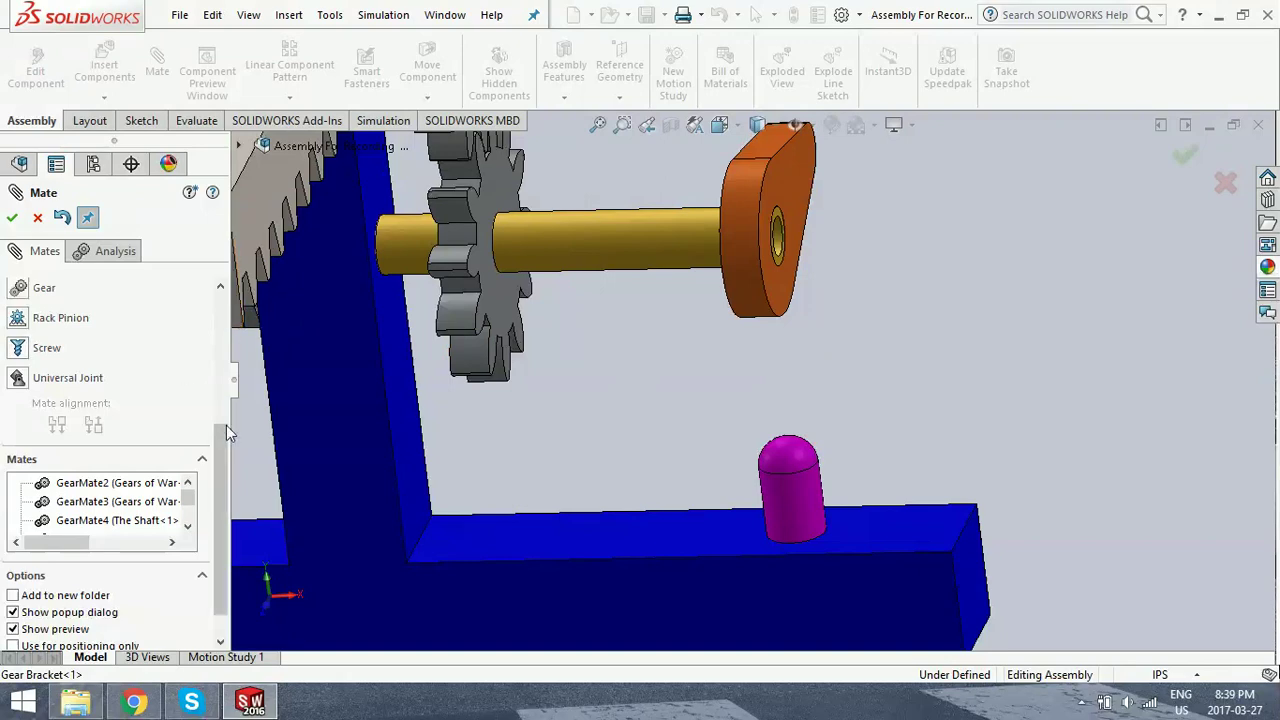
scroll(220, 413, "up", 4)
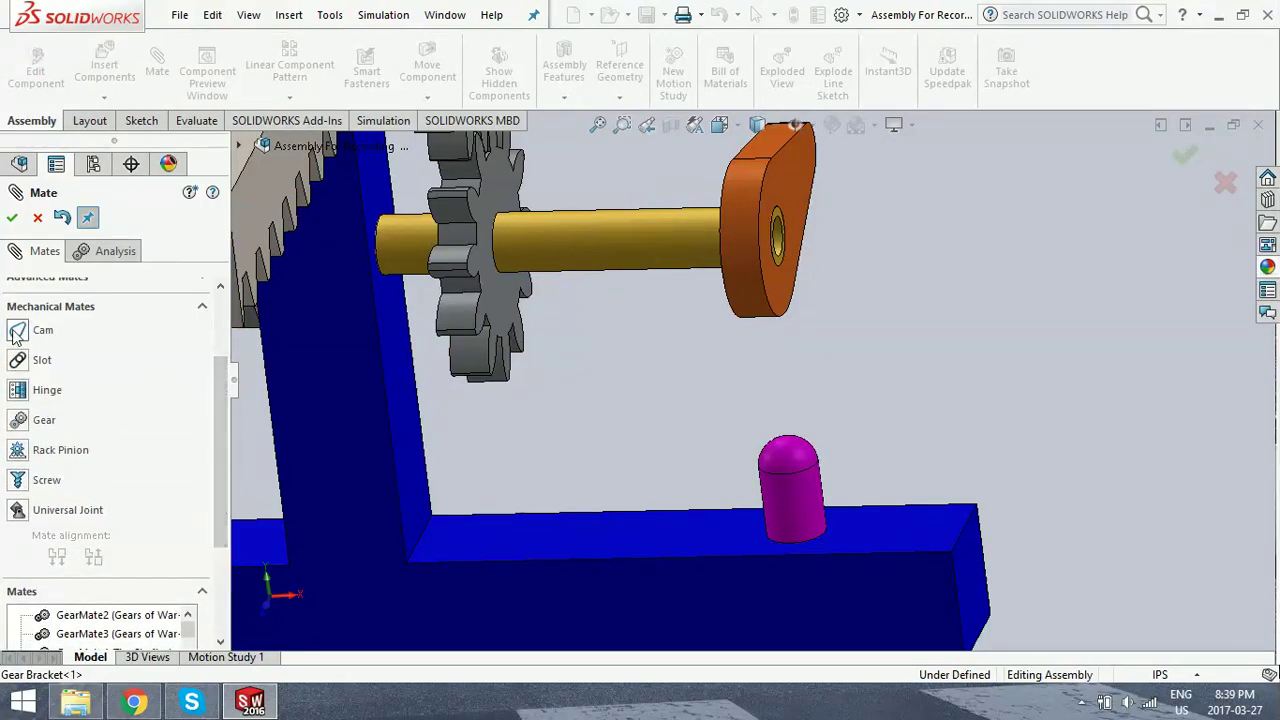
left_click(17, 332)
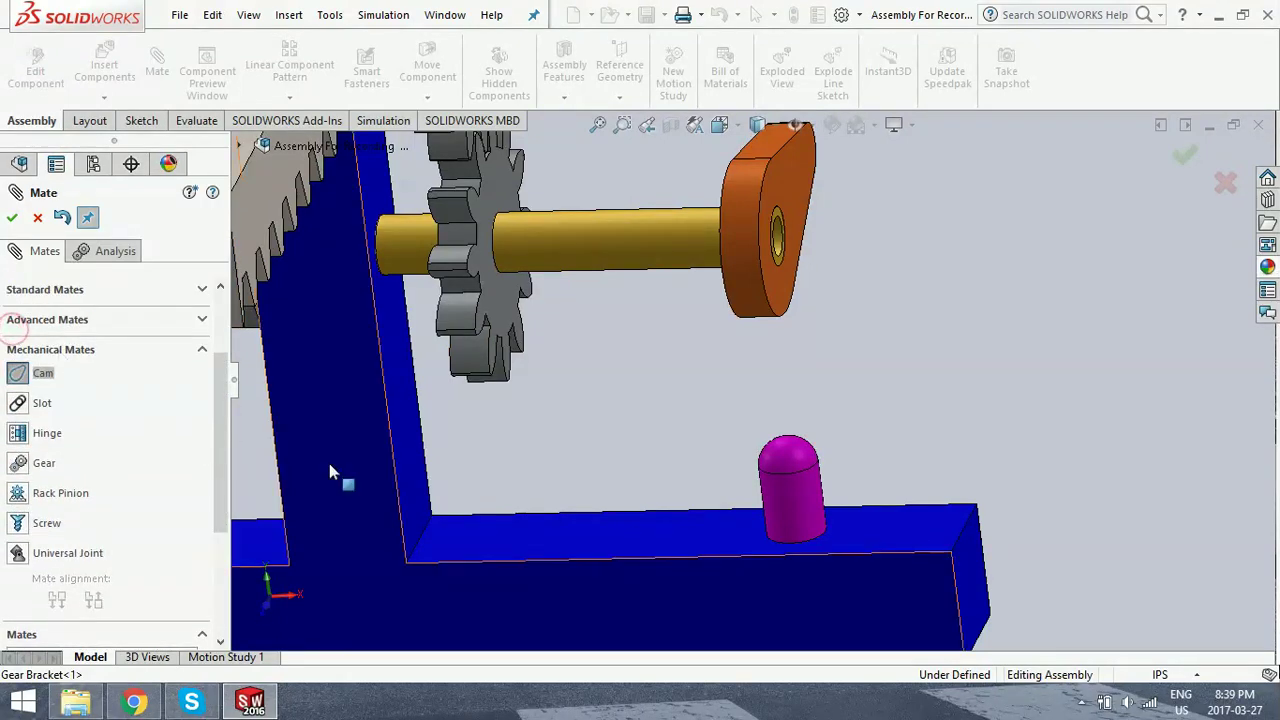
left_click_drag(222, 438, 220, 347)
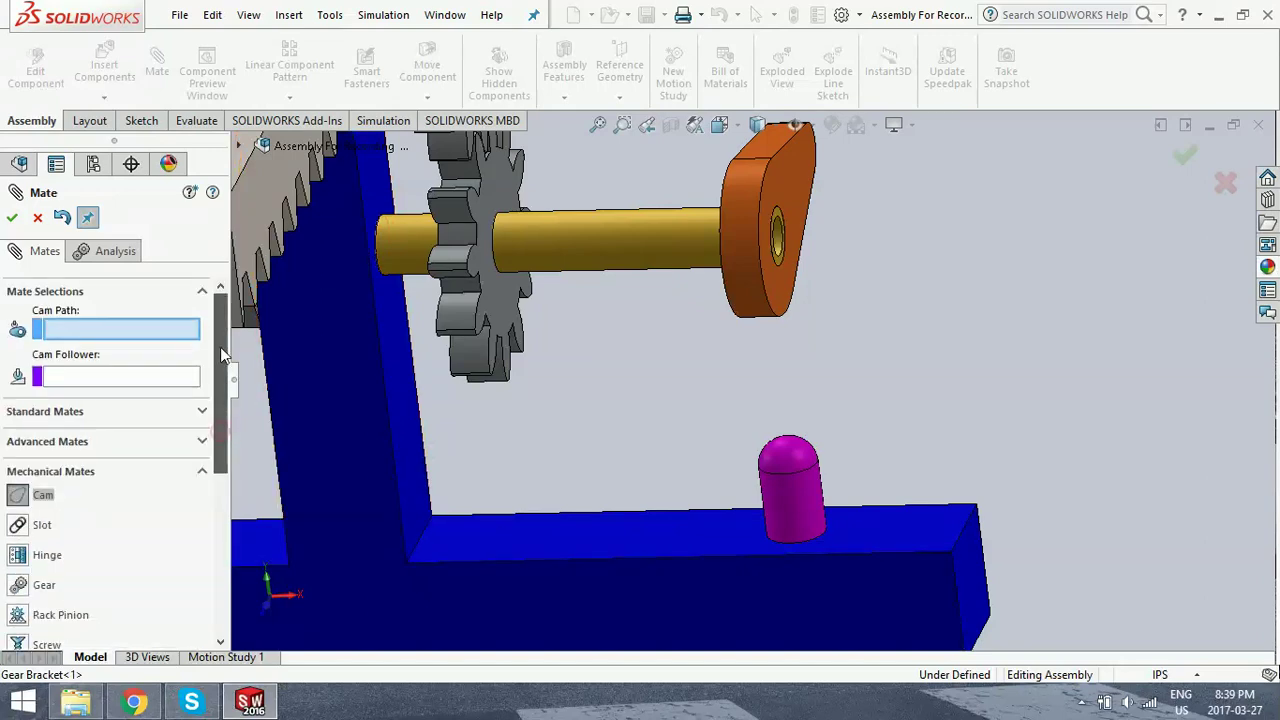
left_click(746, 199)
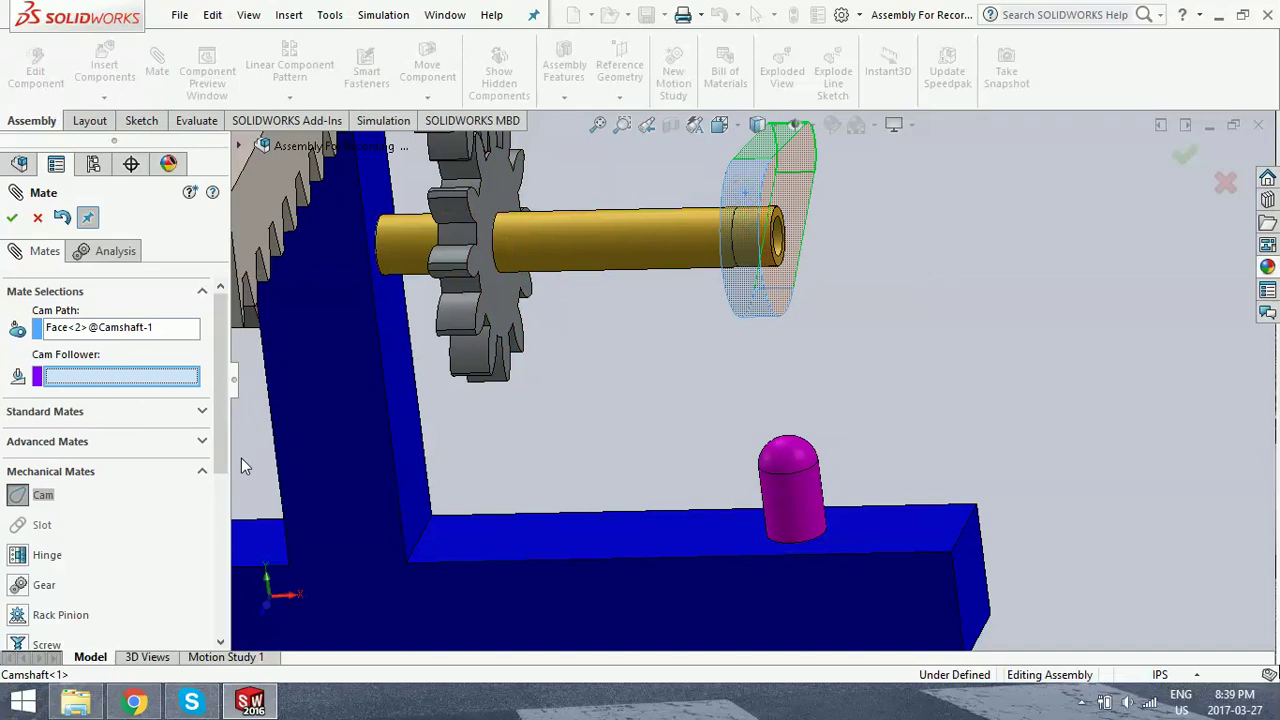
scroll(784, 457, "down", 3)
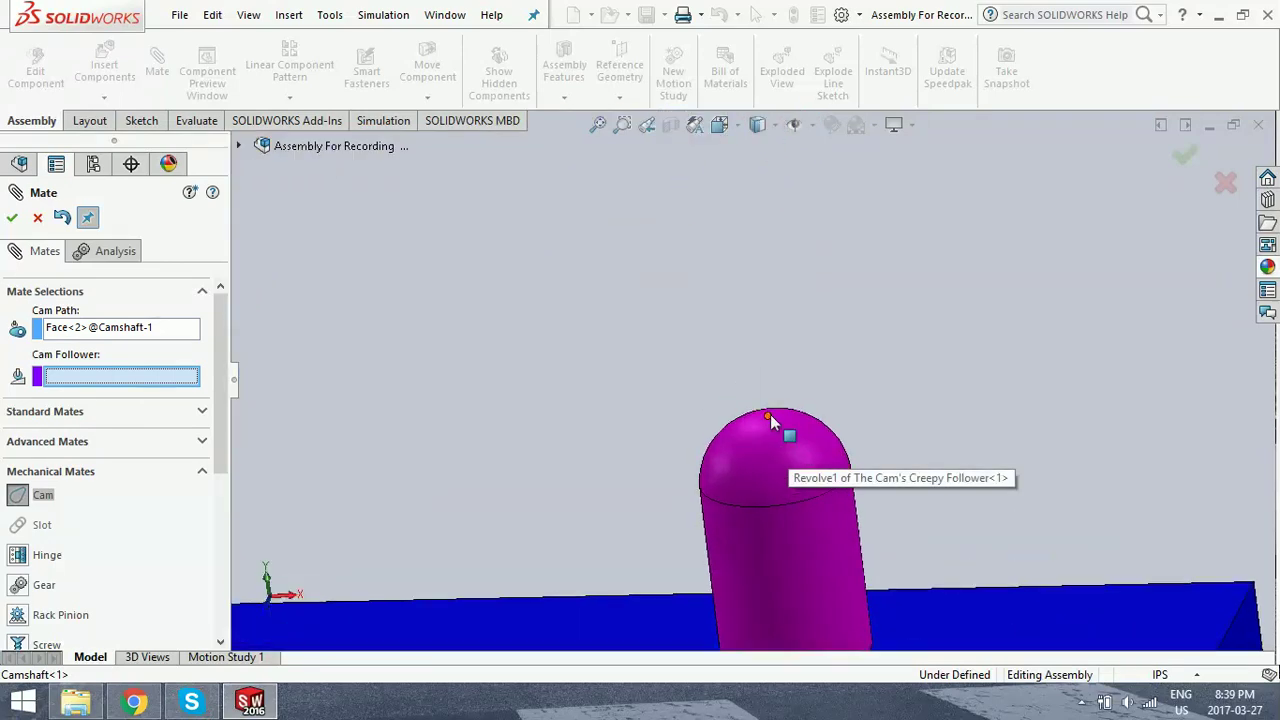
left_click(767, 418)
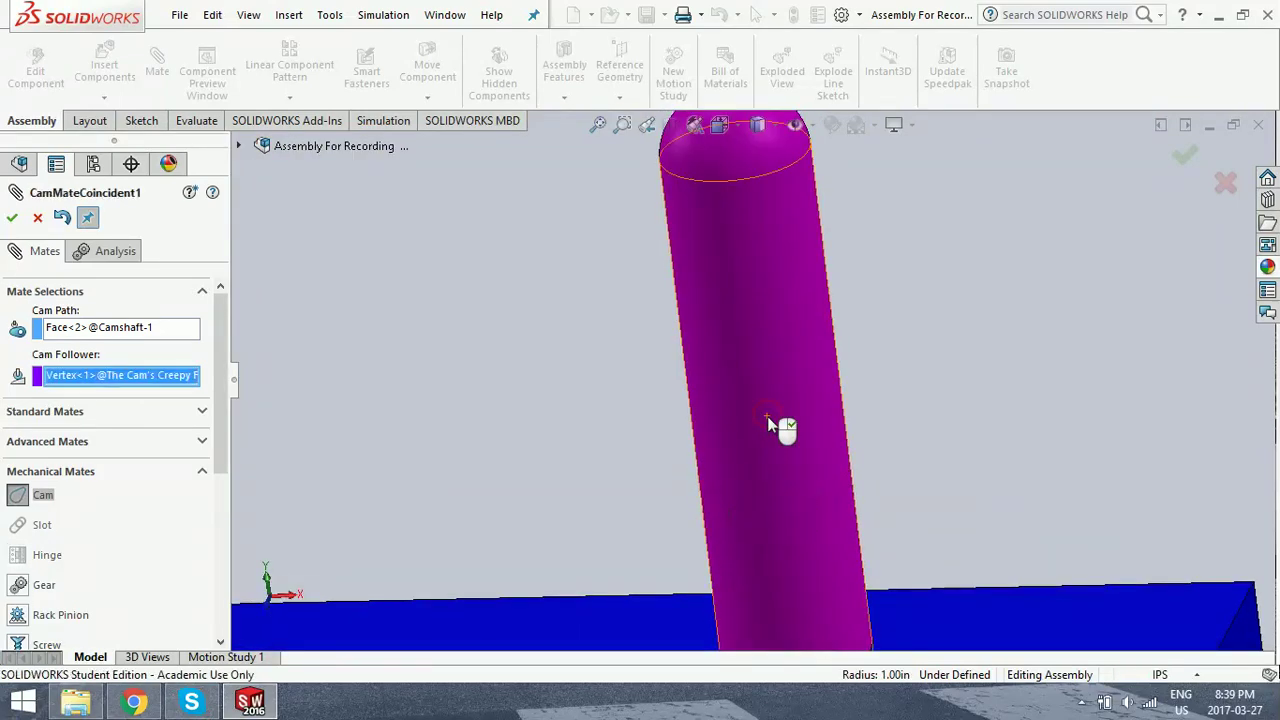
scroll(697, 300, "up", 5)
scroll(689, 280, "up", 3)
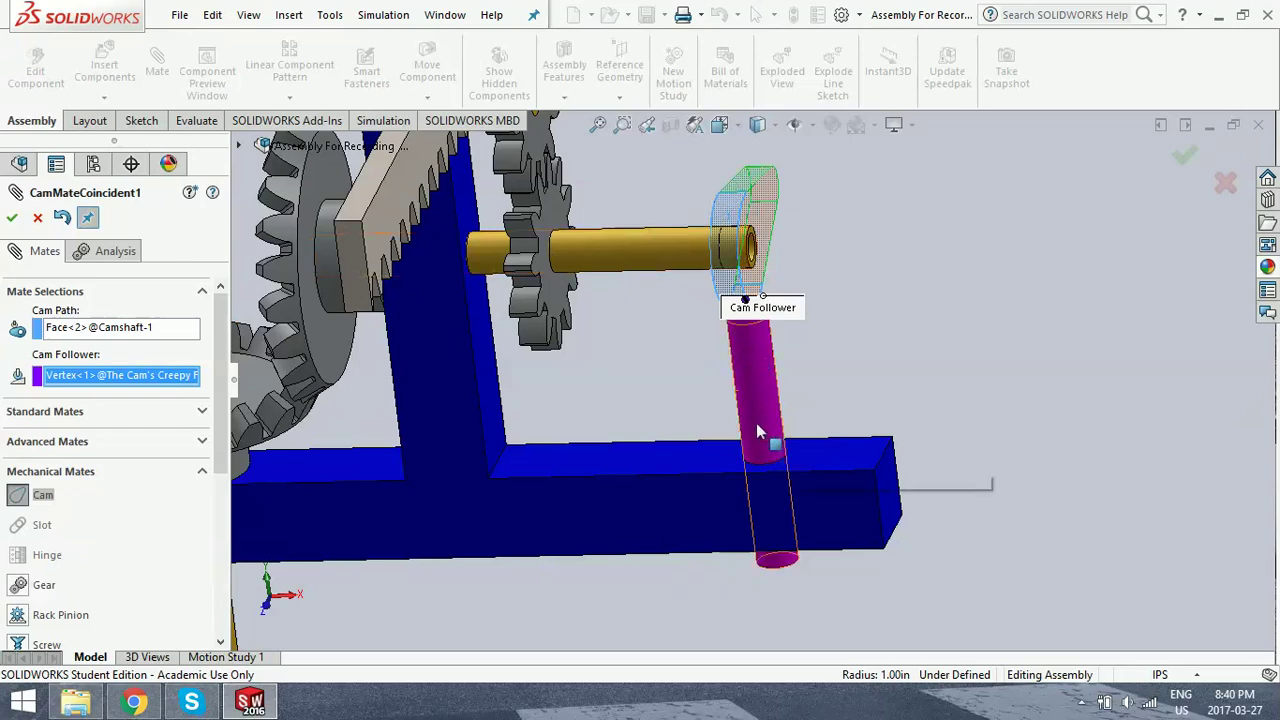
left_click(13, 219)
scroll(510, 470, "up", 5)
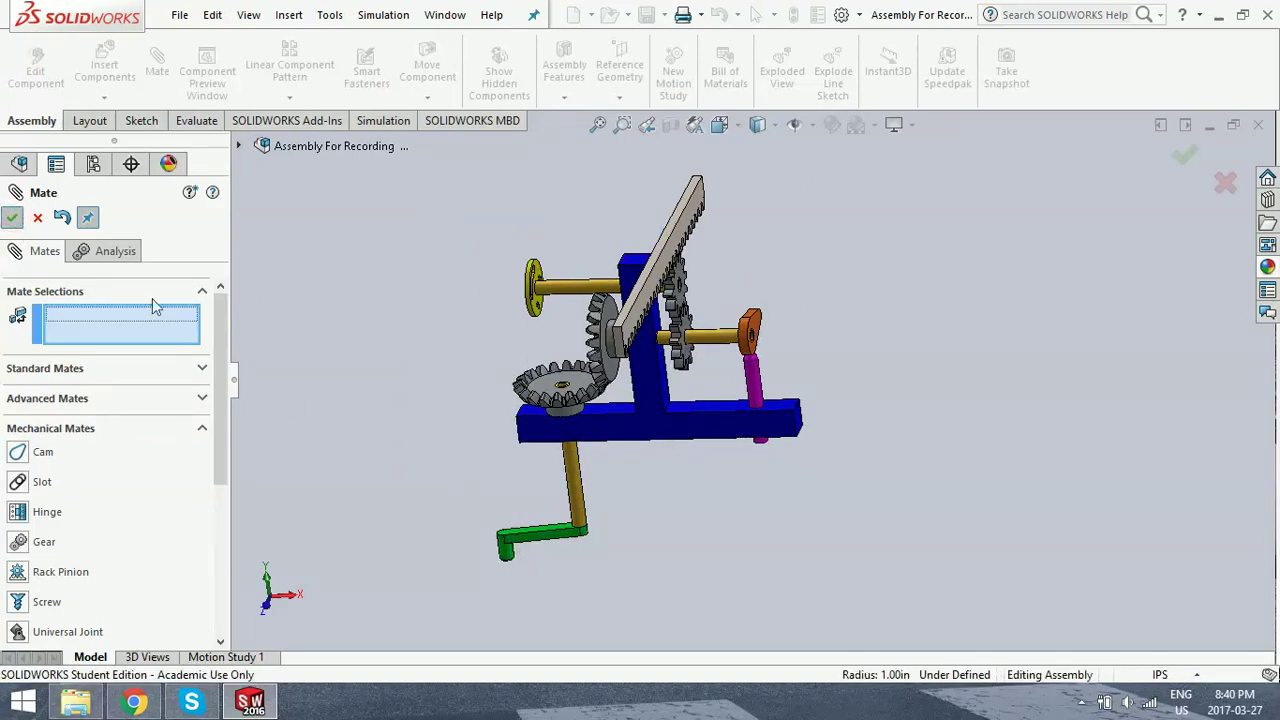
- Leave mate editing and turn the crank handle to test the gears
key("Escape")
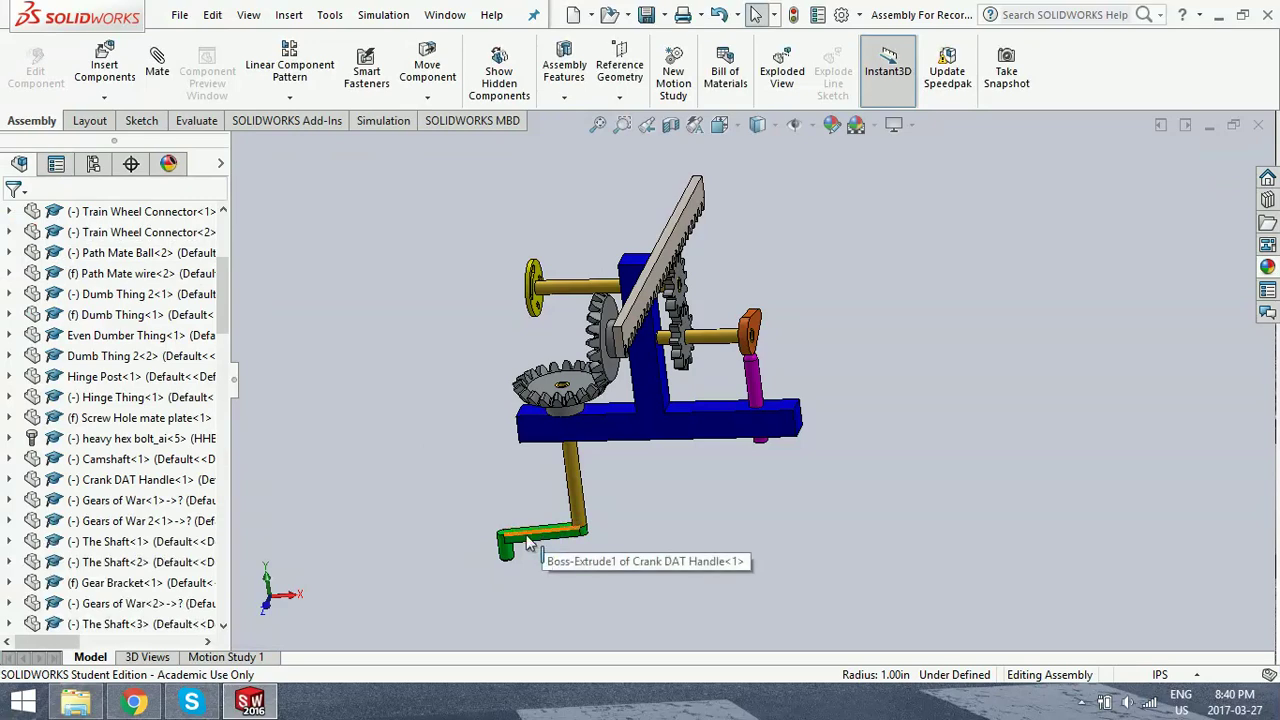
left_click_drag(513, 550, 592, 558)
scroll(765, 340, "down", 6)
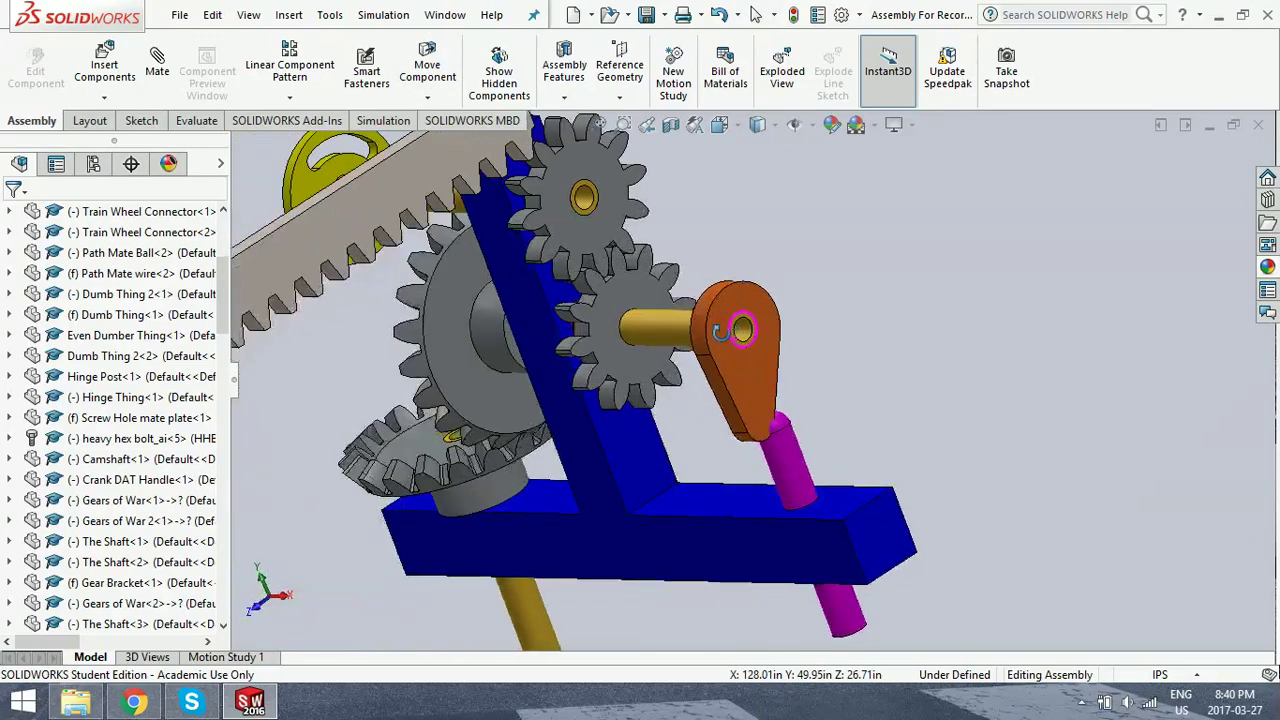
- Slide the rack and rotate the large gear to check the parts mesh
left_click(410, 205)
left_click_drag(410, 205, 528, 352)
middle_click_drag(527, 349, 605, 420)
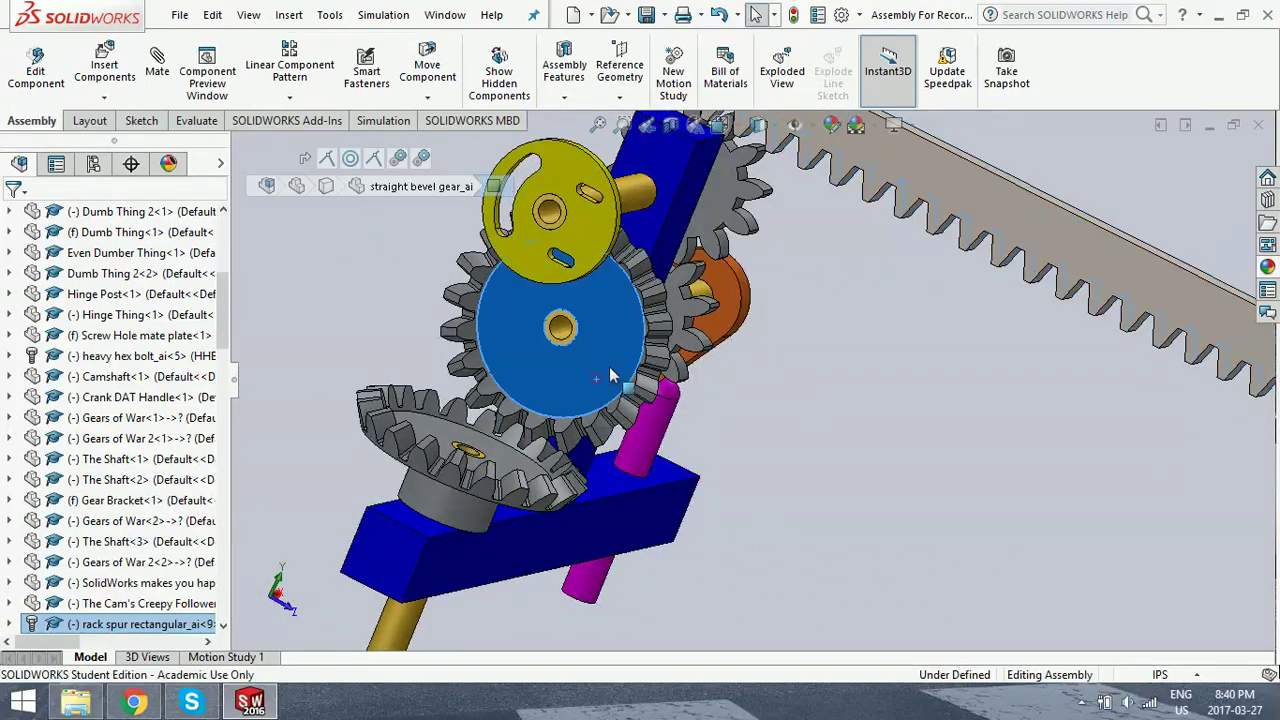
left_click(616, 328)
left_click_drag(616, 326, 585, 388)
middle_click_drag(585, 388, 590, 448)
scroll(590, 448, "up", 3)
left_click_drag(224, 300, 222, 628)
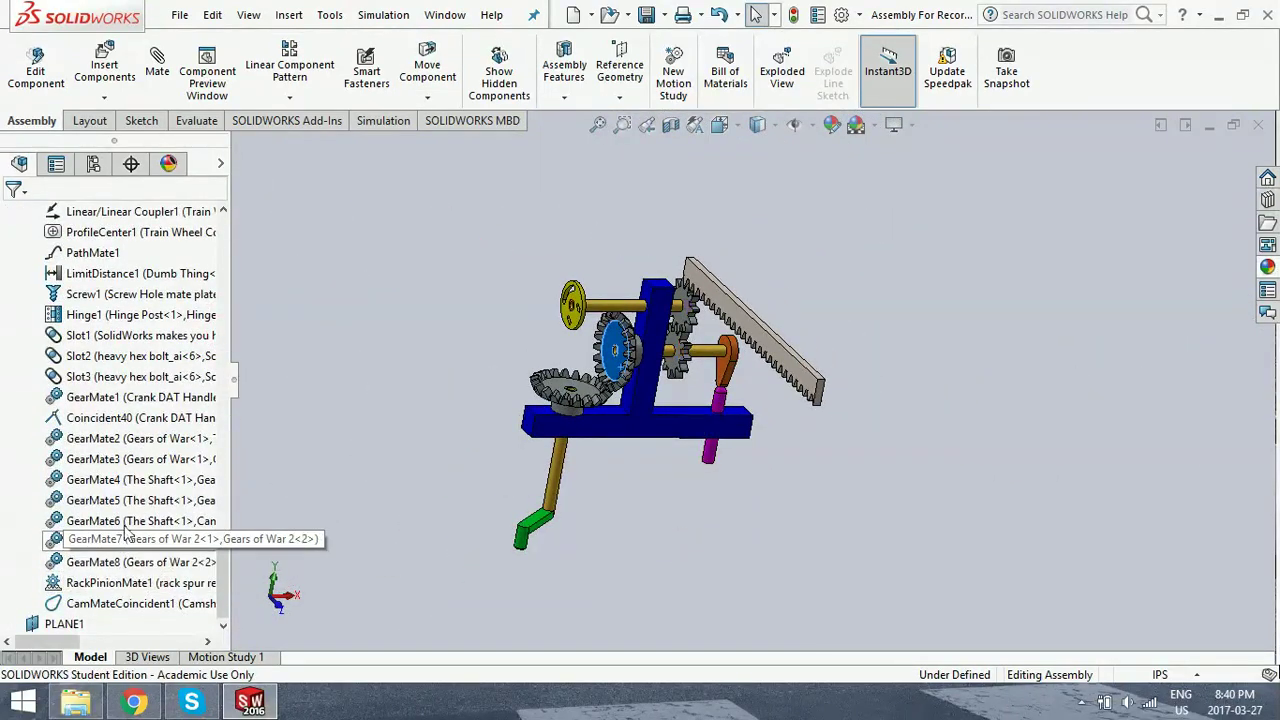
- Edit GearMate3 to clear its Reverse option, then turn the crank to test the gear train
right_click(132, 466)
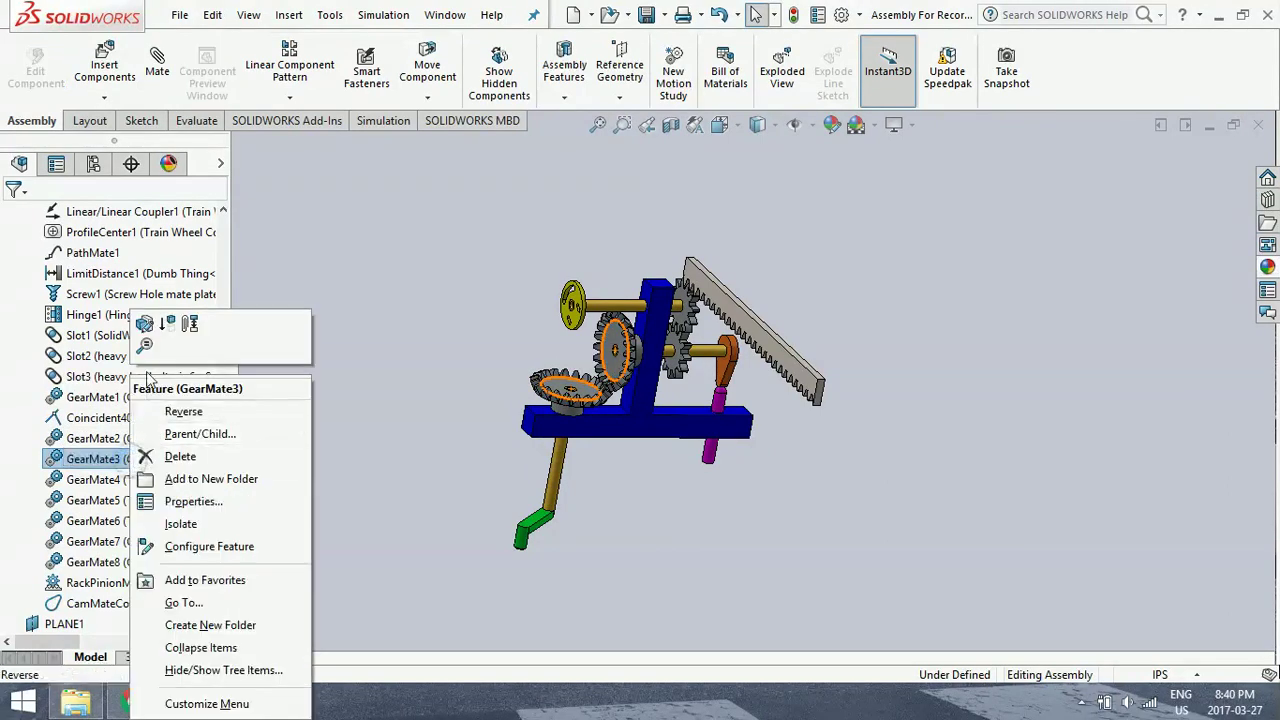
left_click(144, 325)
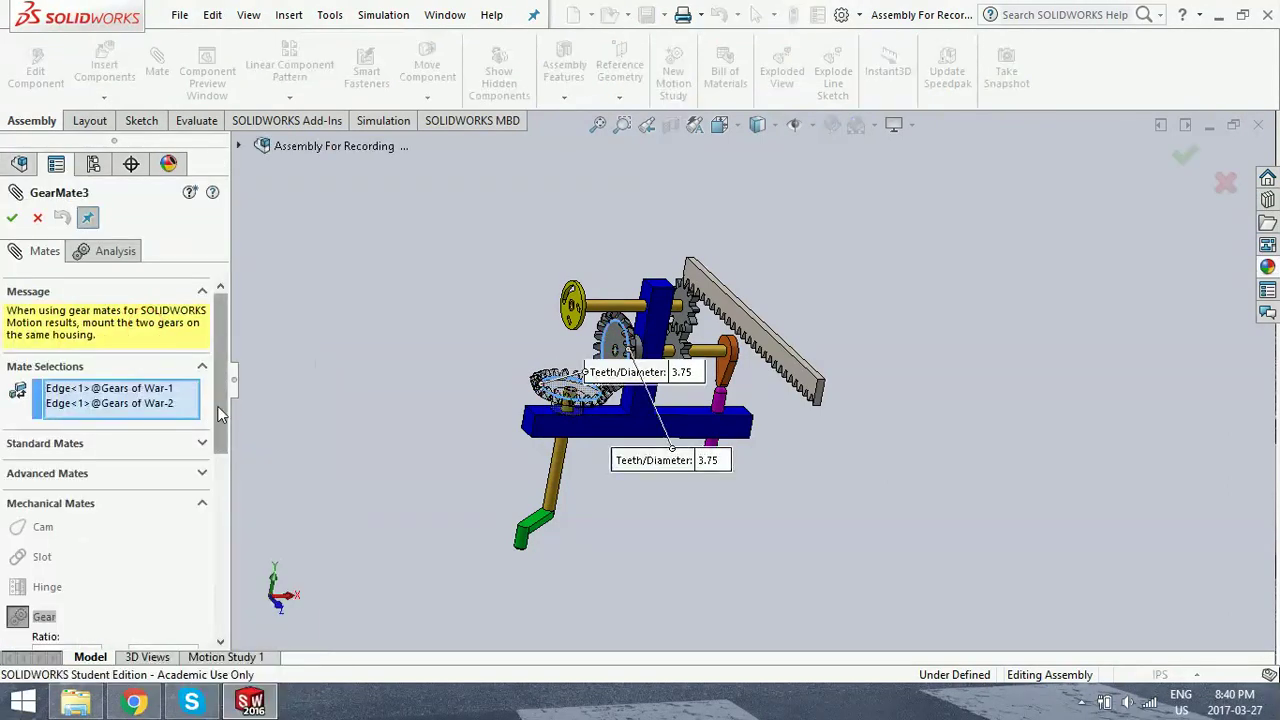
left_click_drag(220, 413, 222, 480)
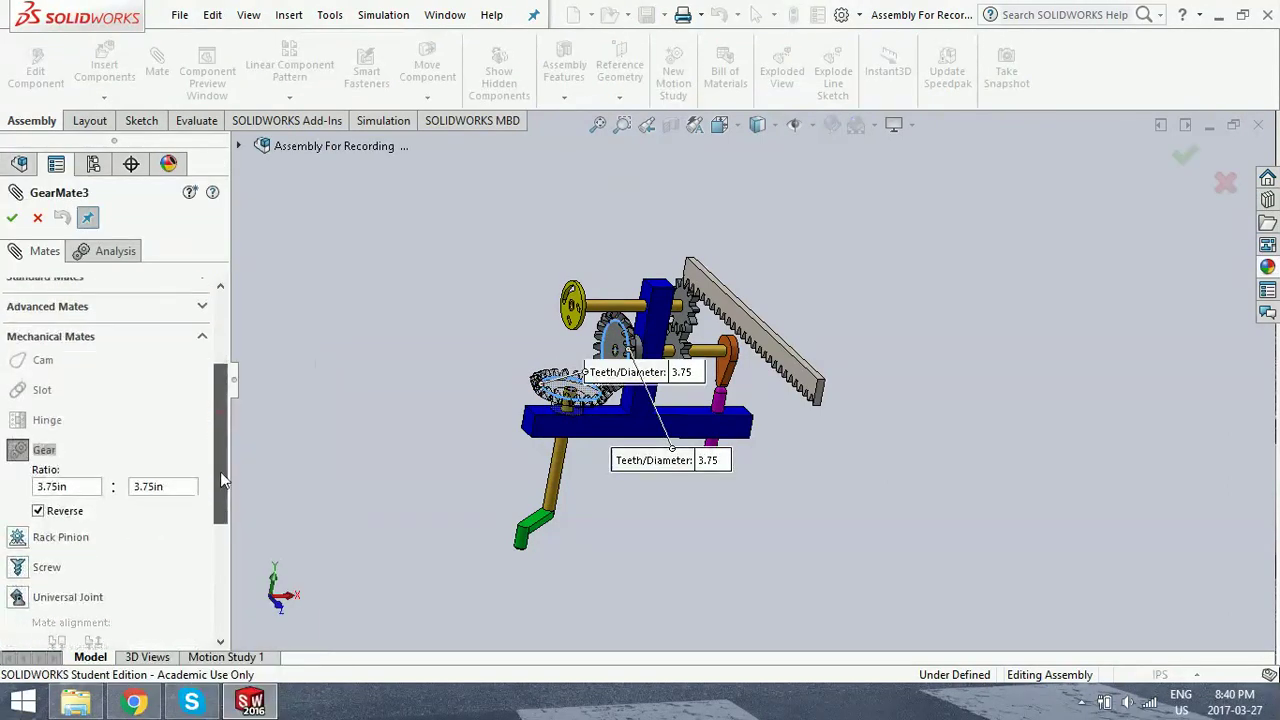
left_click(38, 512)
left_click(14, 219)
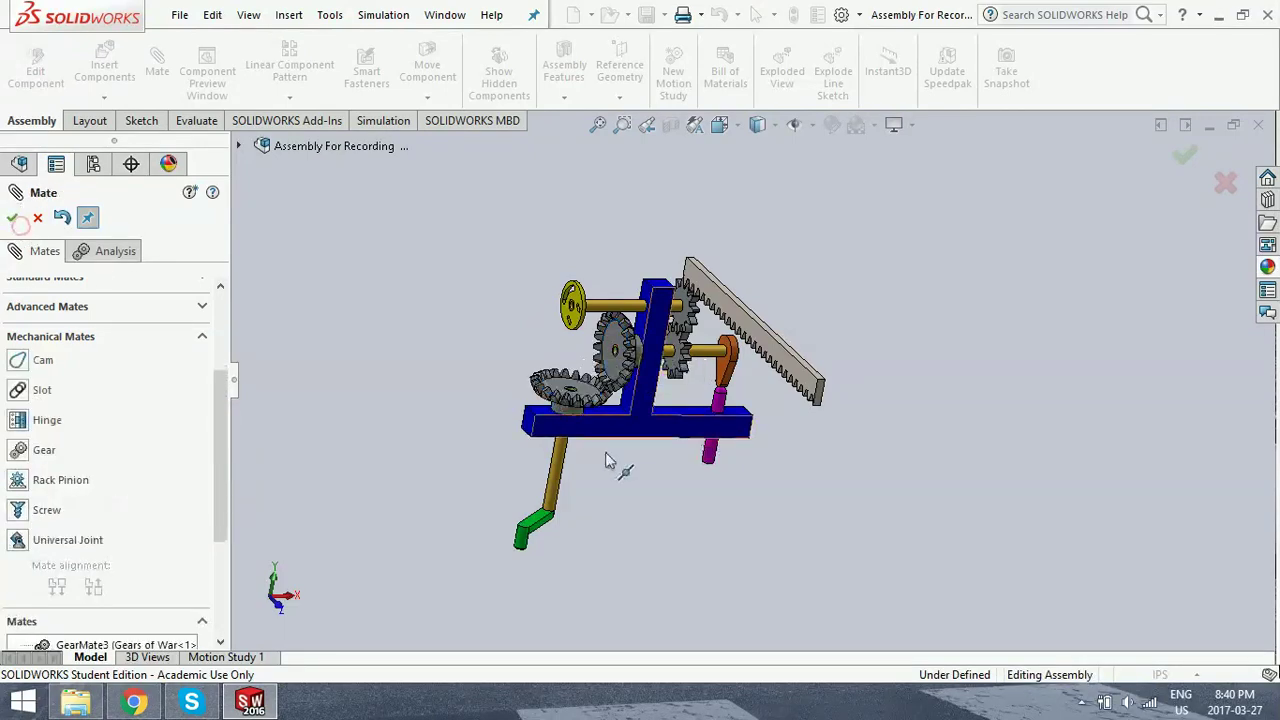
scroll(563, 530, "up", 3)
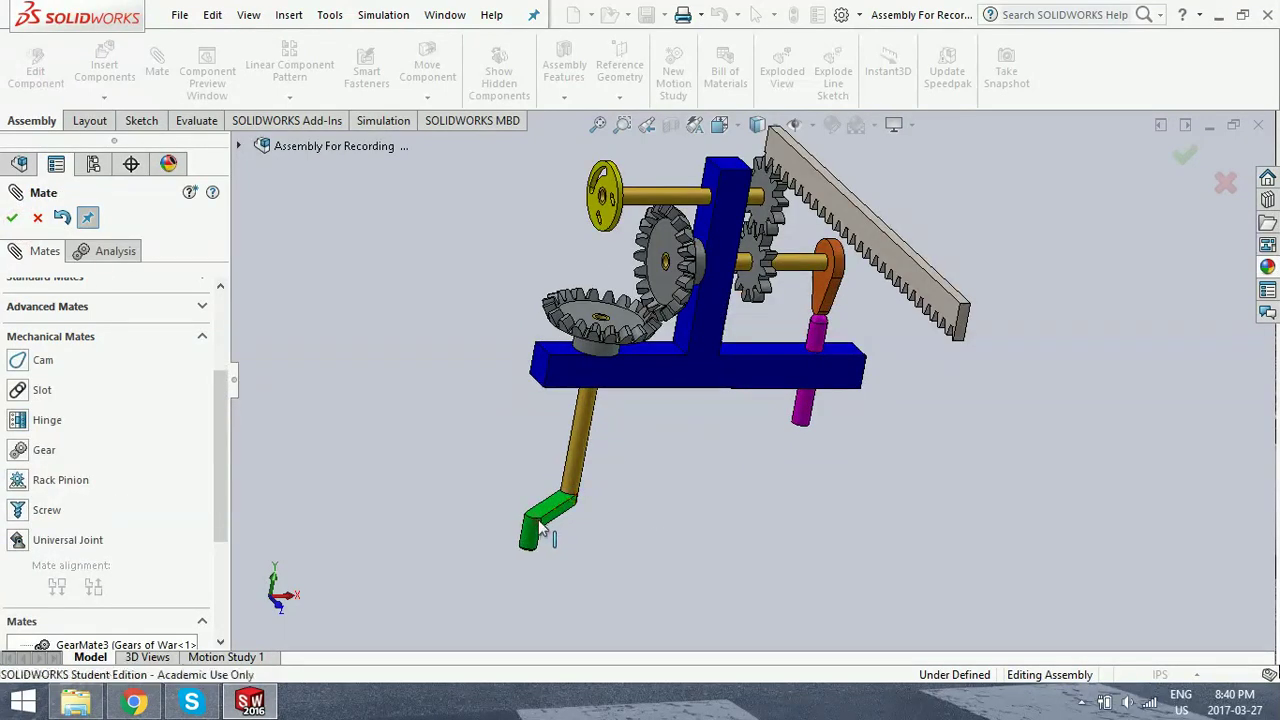
left_click_drag(563, 530, 540, 478)
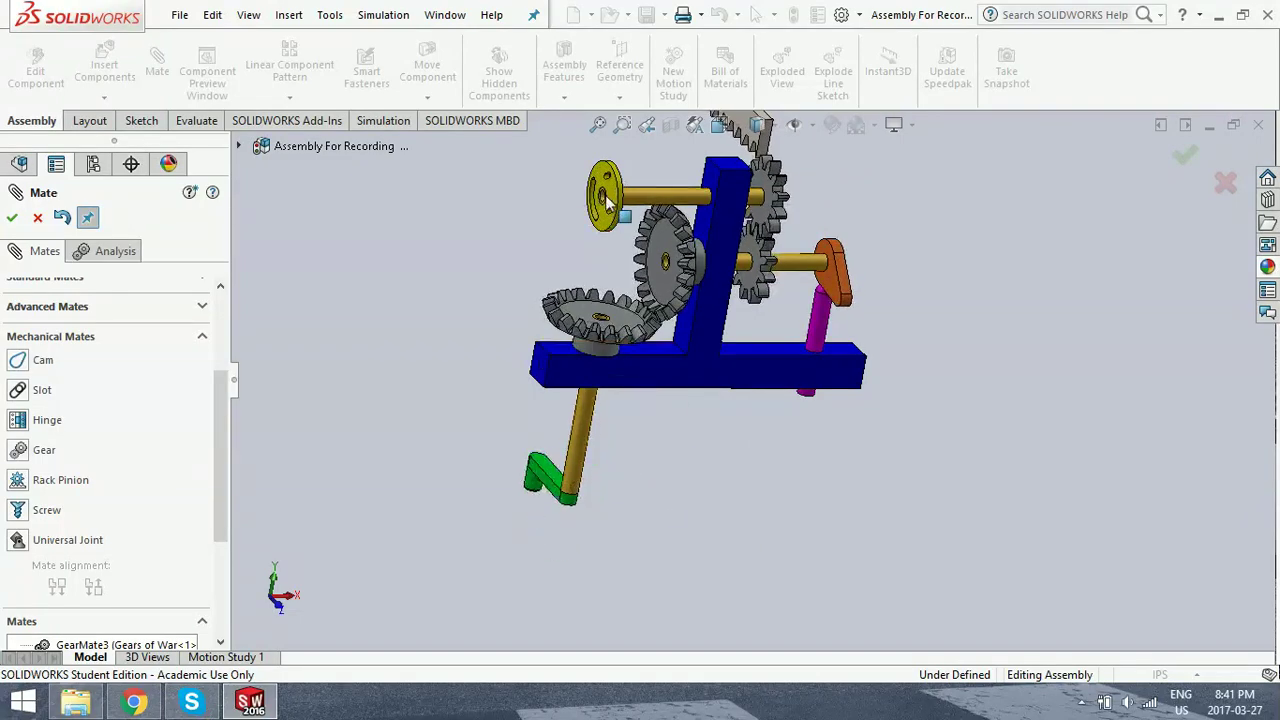
- Turn the crank further to slide the rack, then start an Angle mate from Advanced Mates
left_click_drag(605, 465, 320, 568)
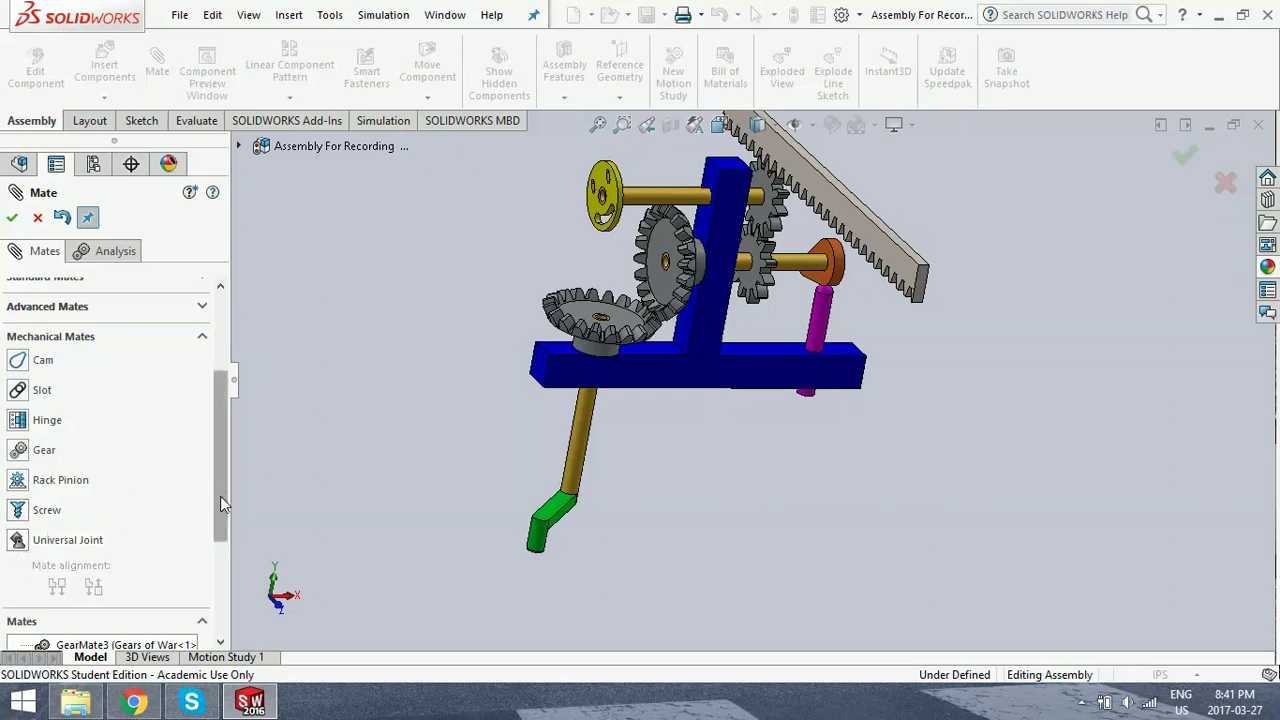
left_click_drag(220, 496, 224, 474)
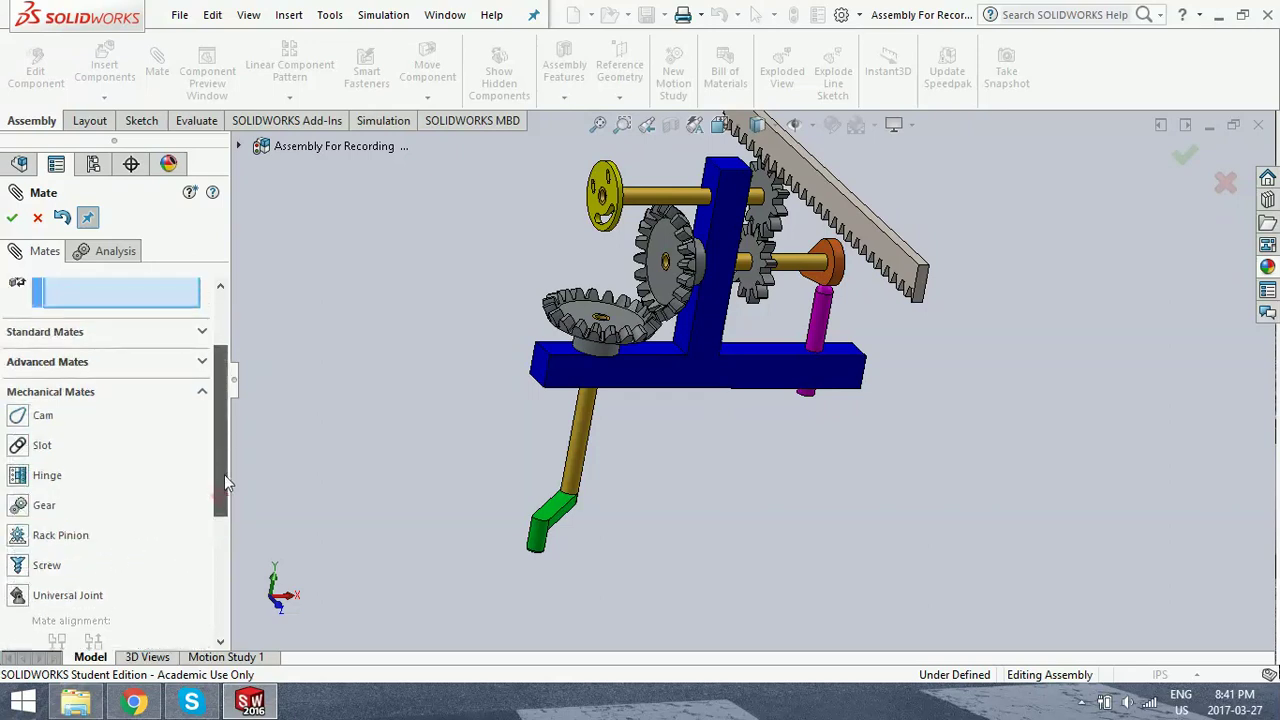
left_click(76, 362)
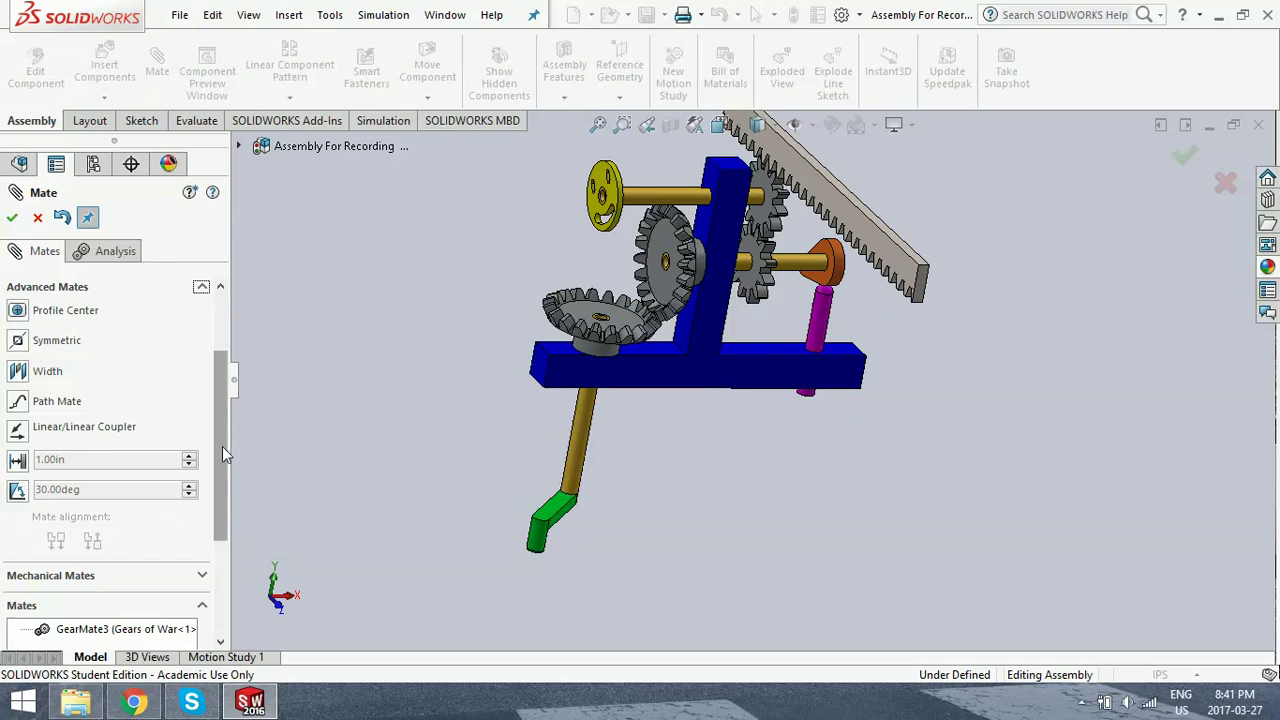
left_click(17, 489)
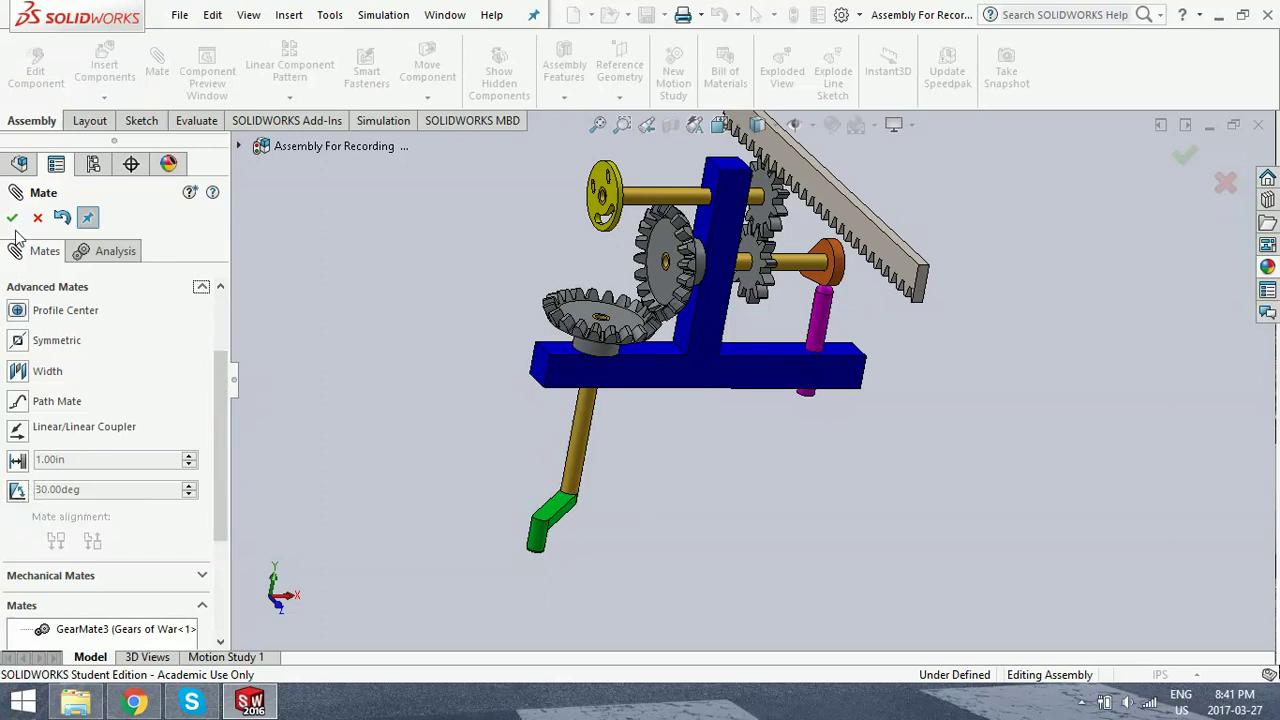